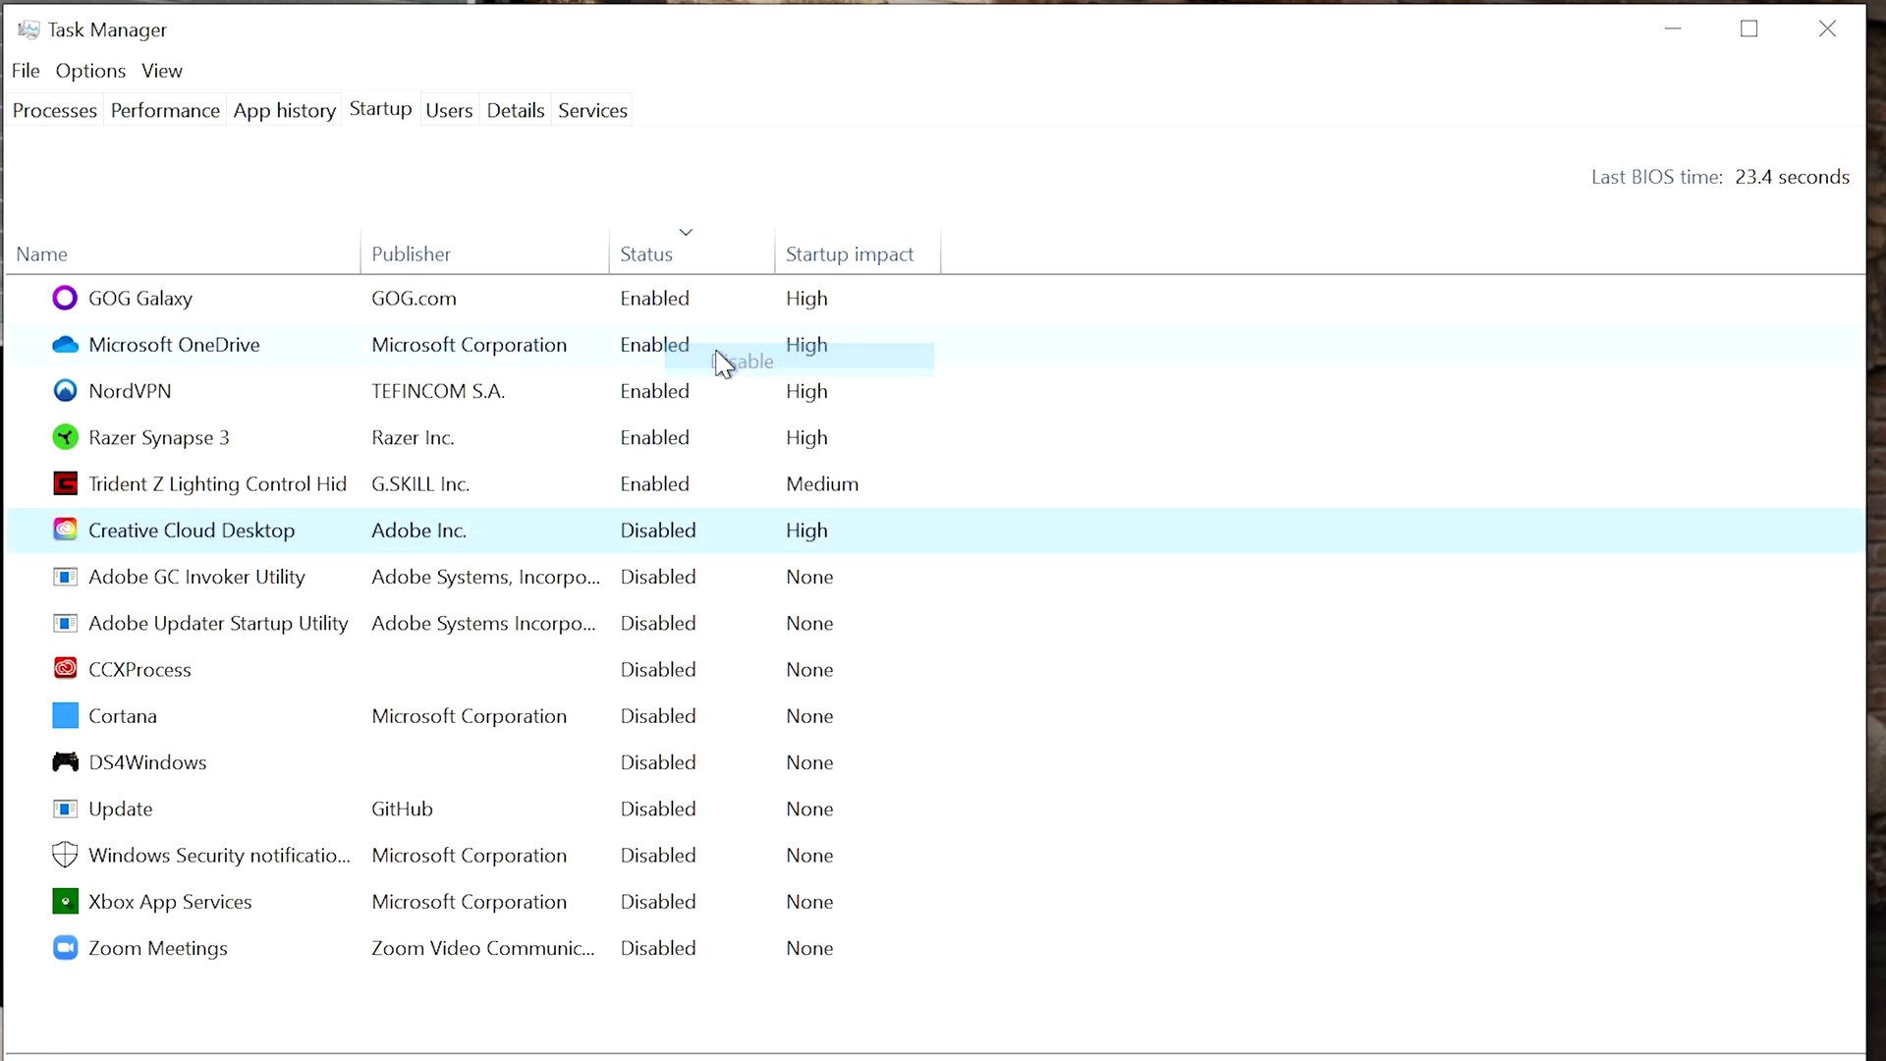
Try to disable GOG Galaxy's automatic launch at startup
right_click(660, 308)
click(769, 365)
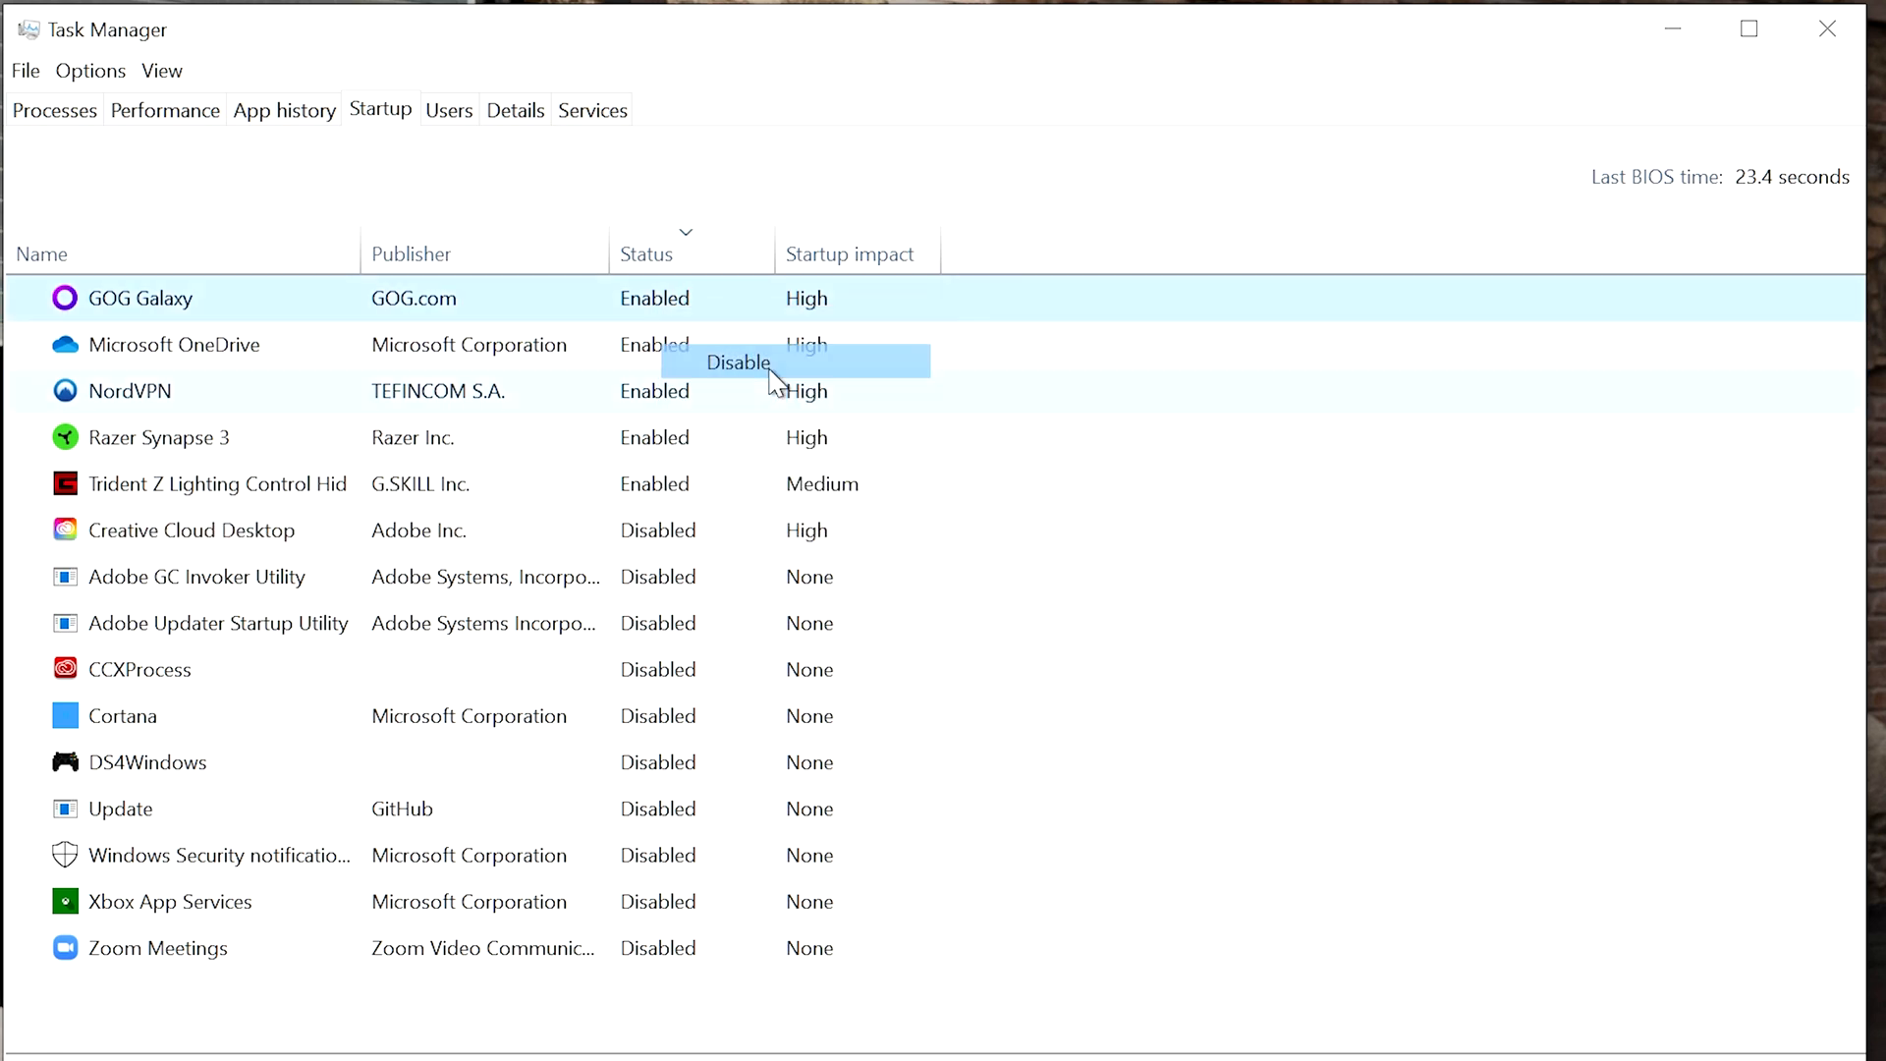
right_click(696, 310)
click(772, 363)
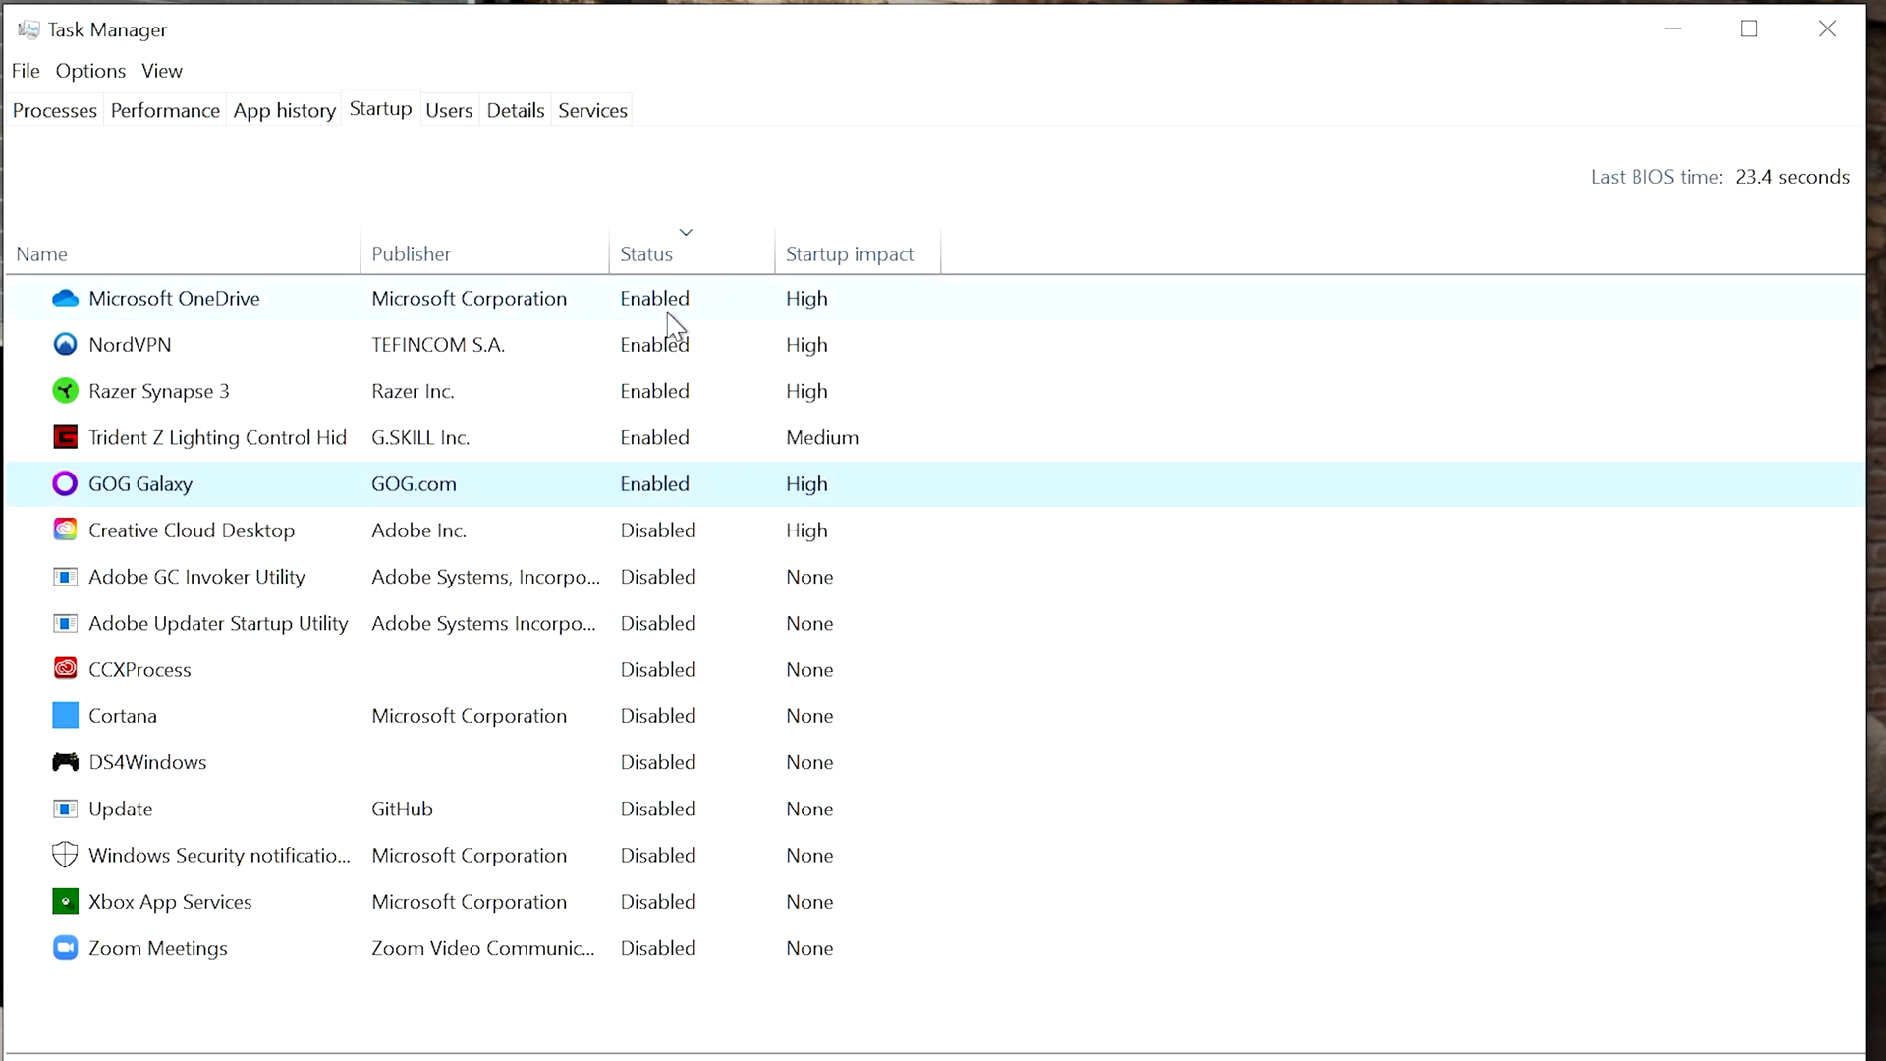
Disable the Microsoft OneDrive and NordVPN startup entries
right_click(678, 311)
click(703, 336)
right_click(688, 310)
click(818, 332)
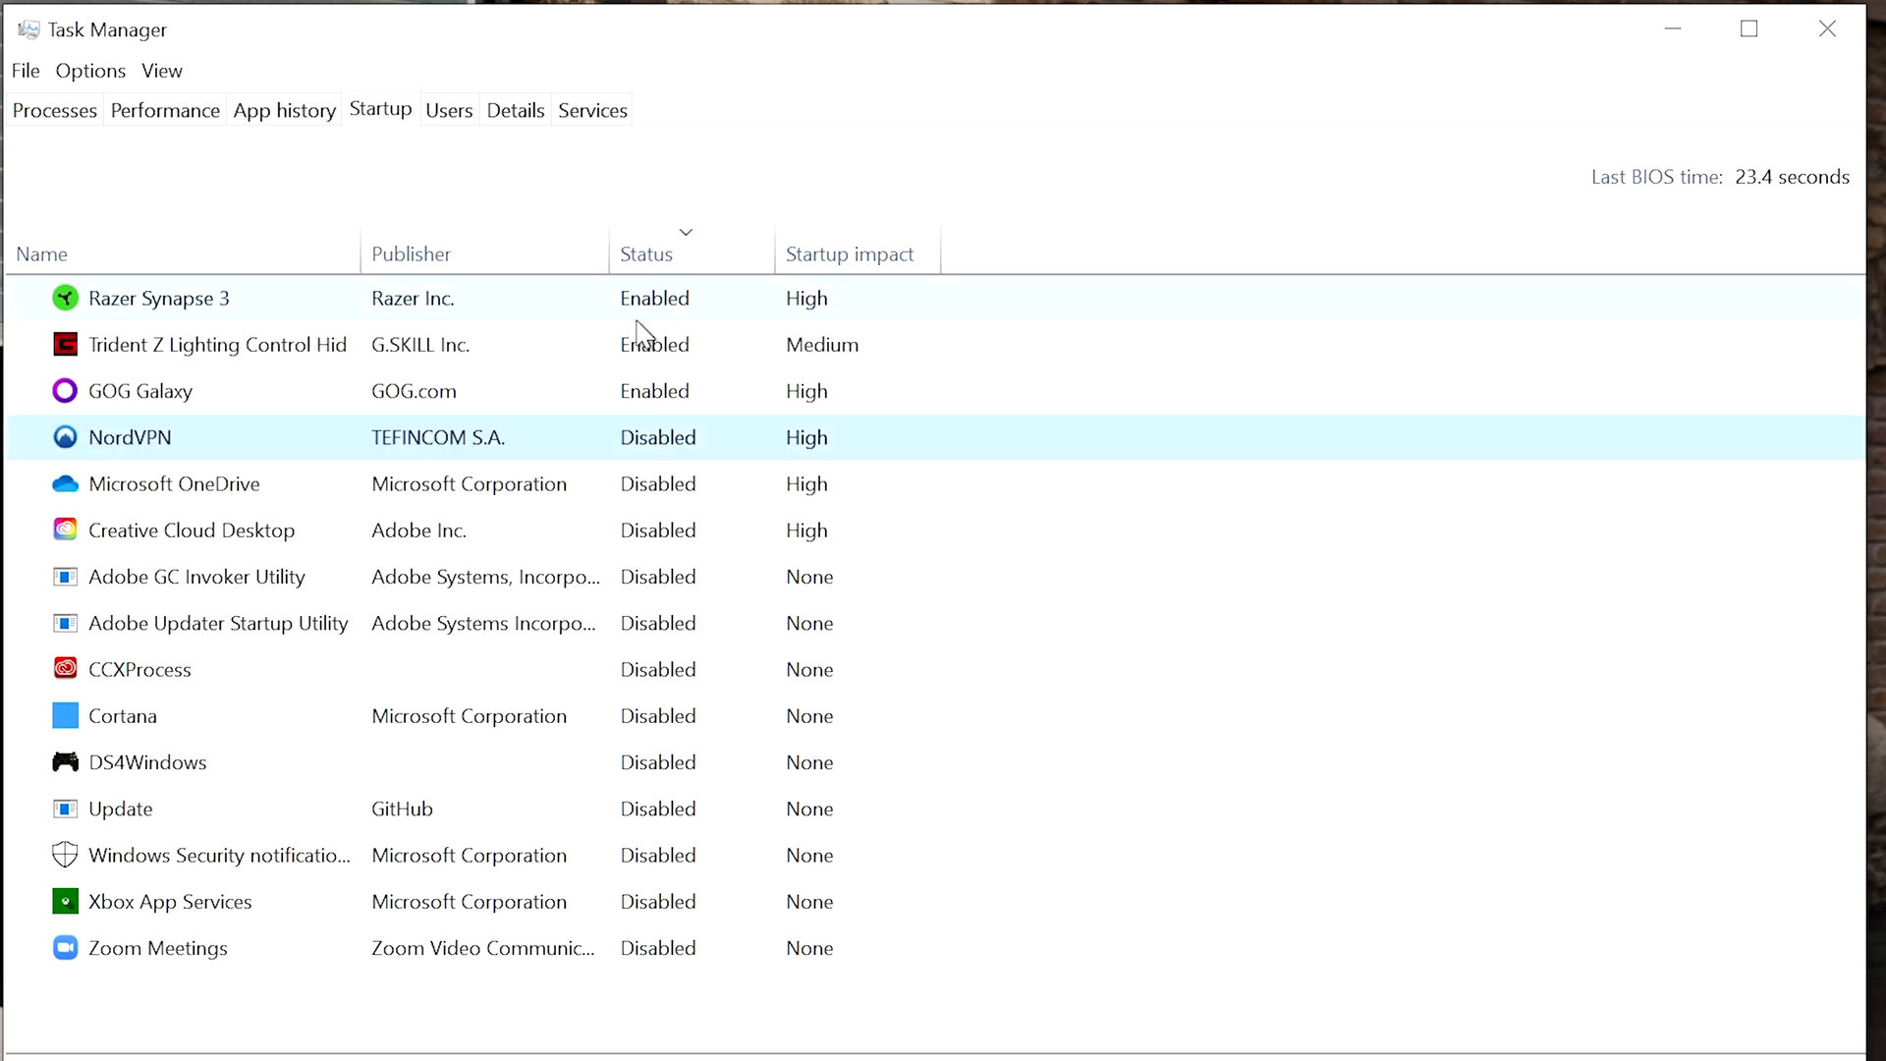
Disable the startup entries for Razer Synapse 3, Trident Z Lighting Control Hid and GOG Galaxy
right_click(647, 312)
click(823, 332)
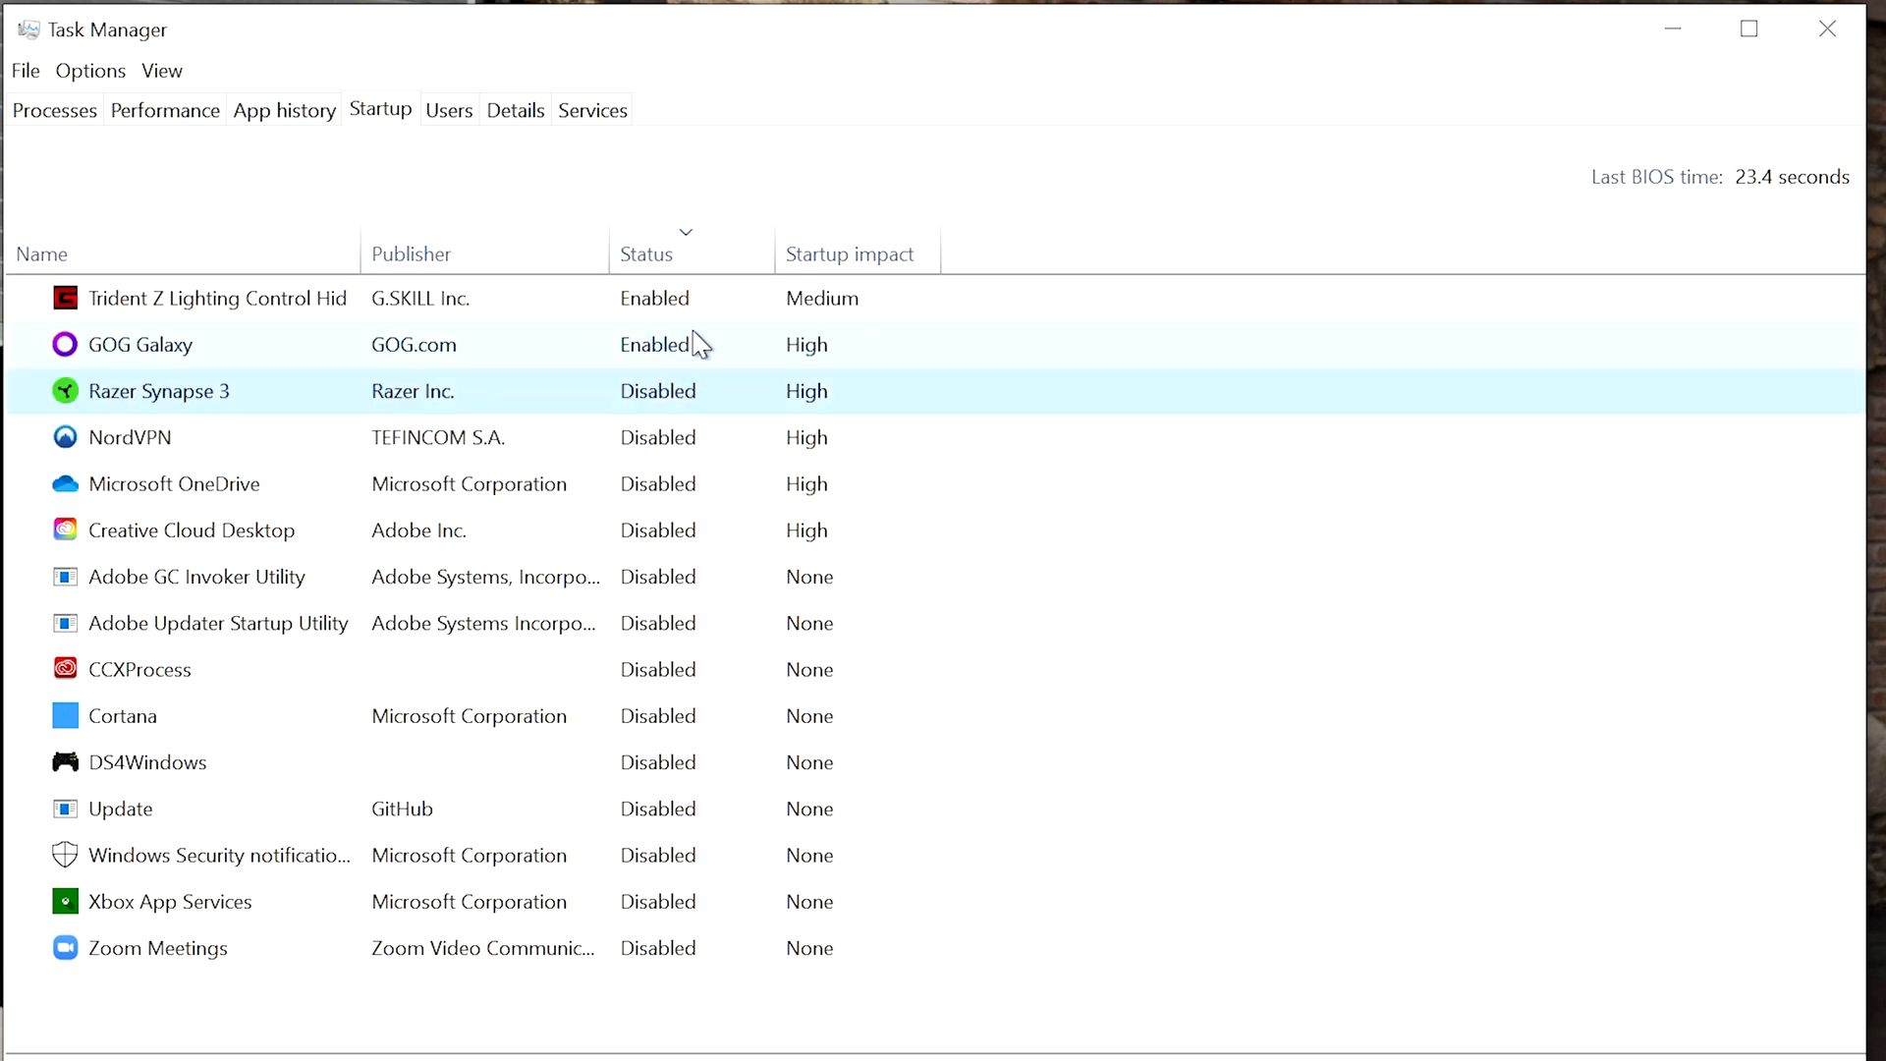
right_click(686, 303)
click(753, 317)
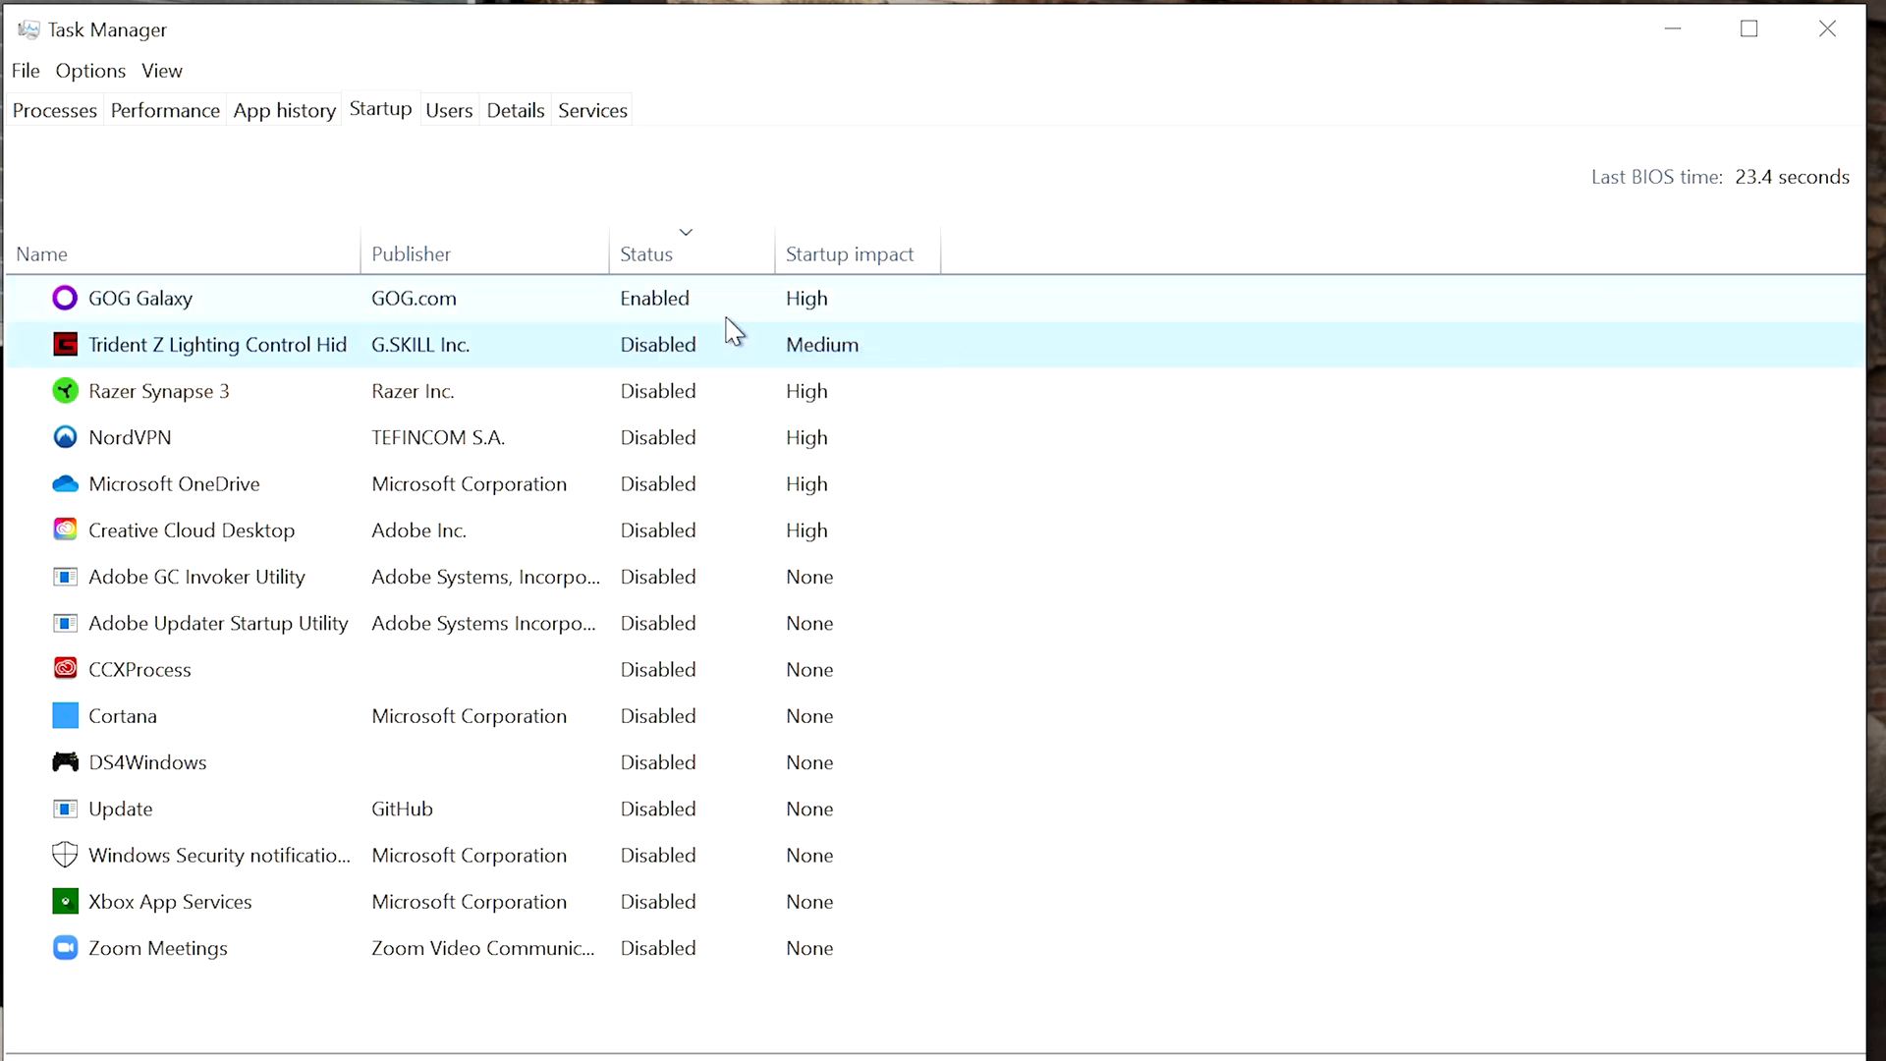
right_click(734, 301)
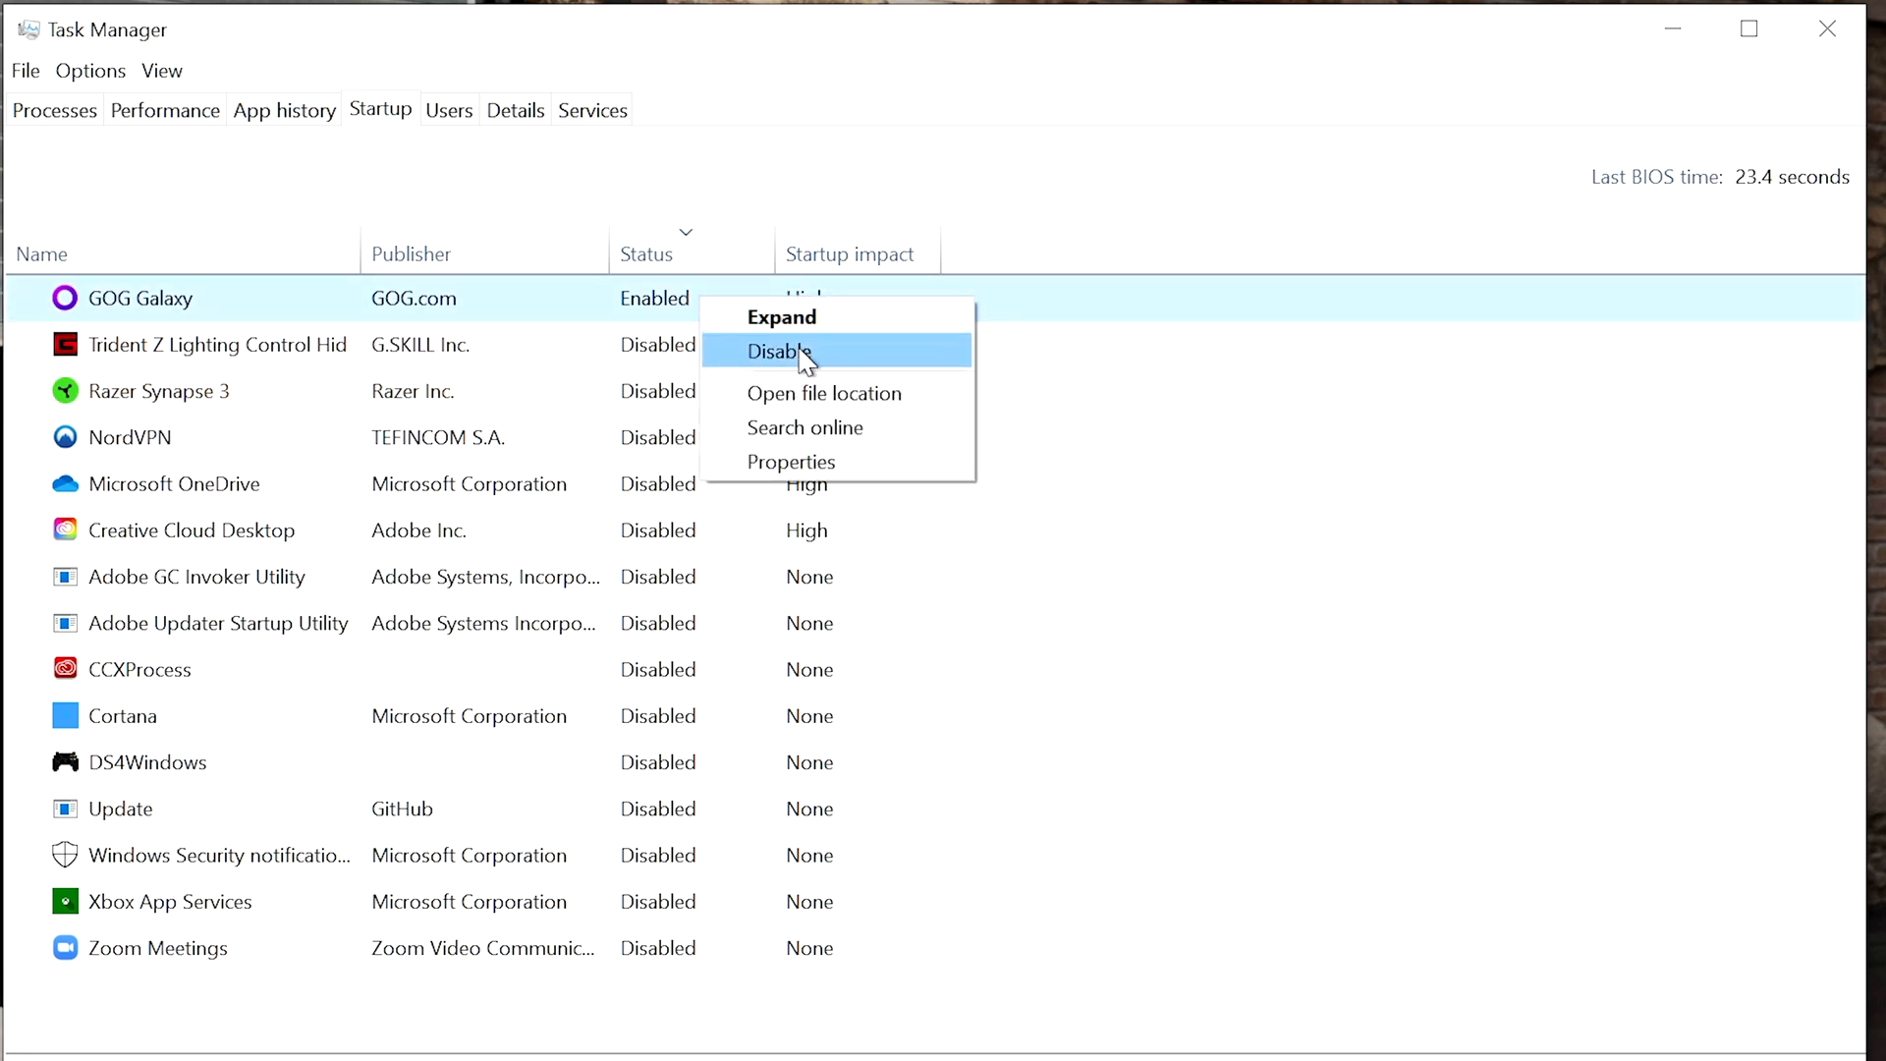
click(791, 350)
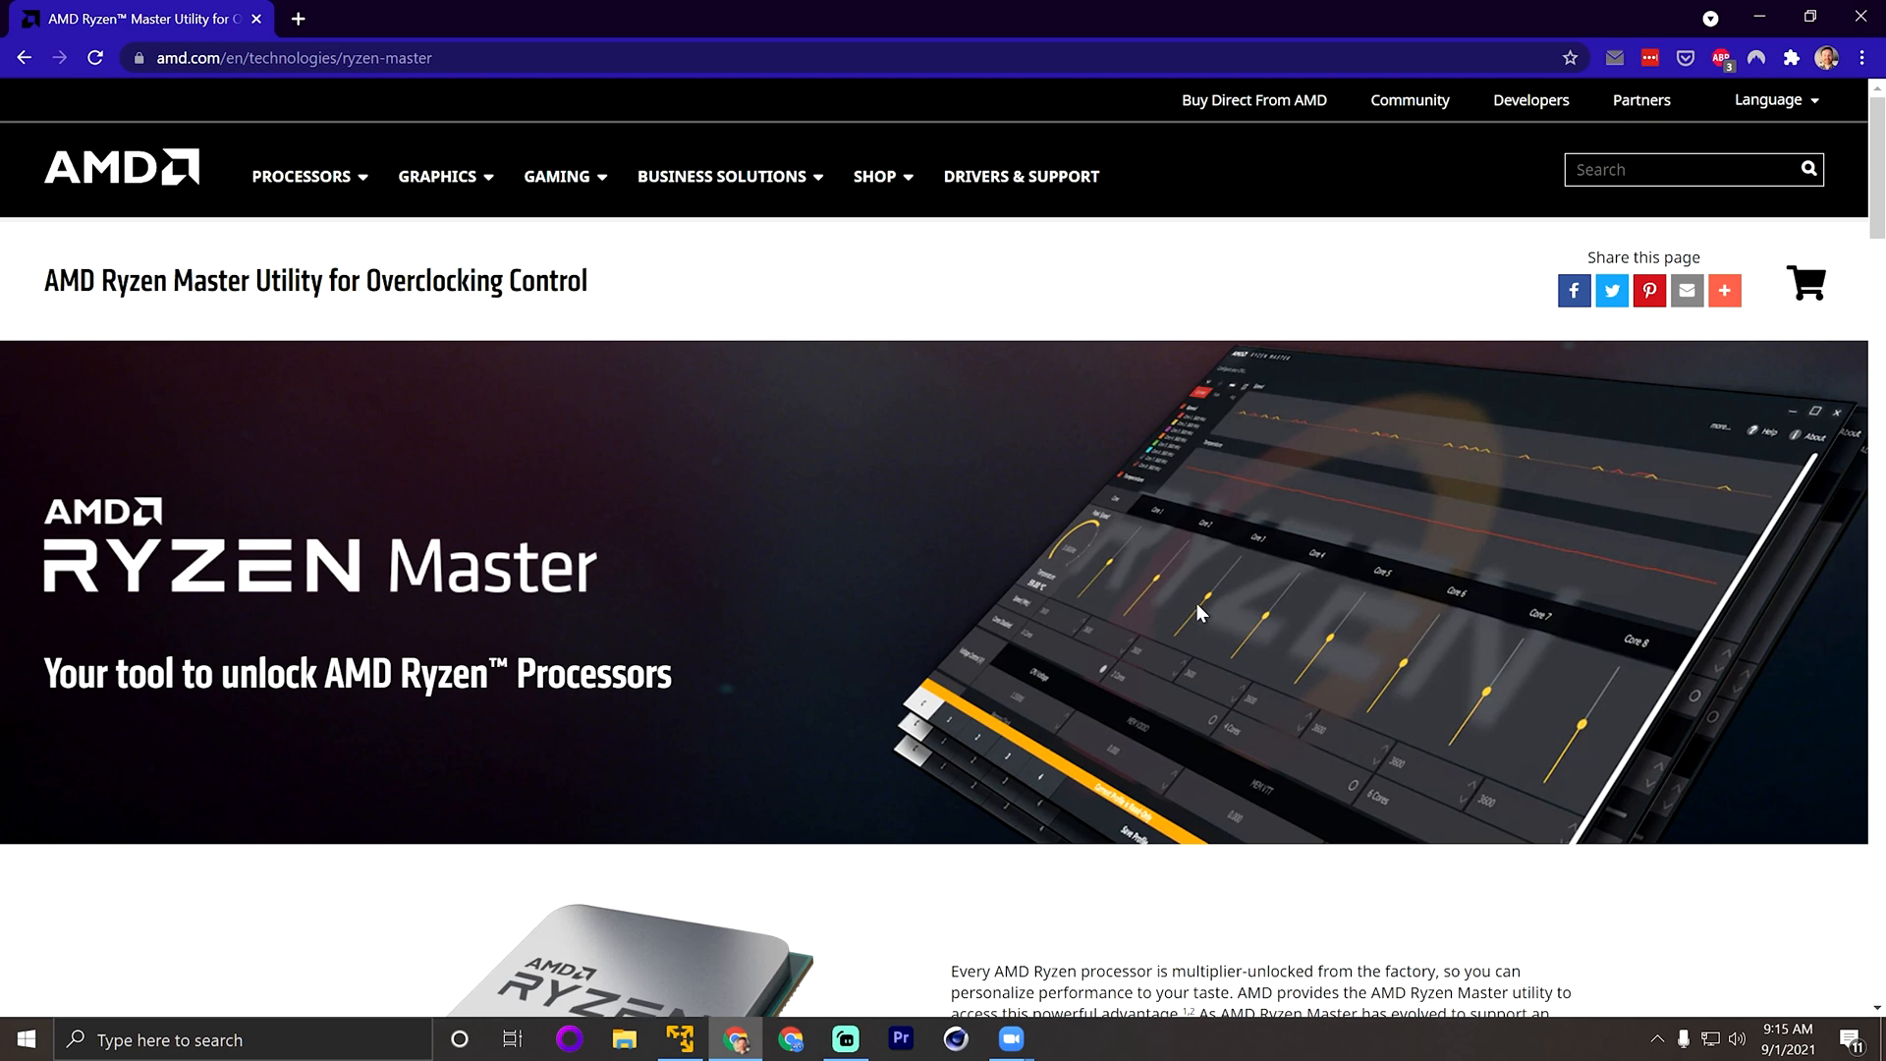
In the browser, look through AMD's Ryzen Master page, from the basic and advanced views down to the download link
scroll(754, 416, down, 8)
scroll(762, 652, down, 1)
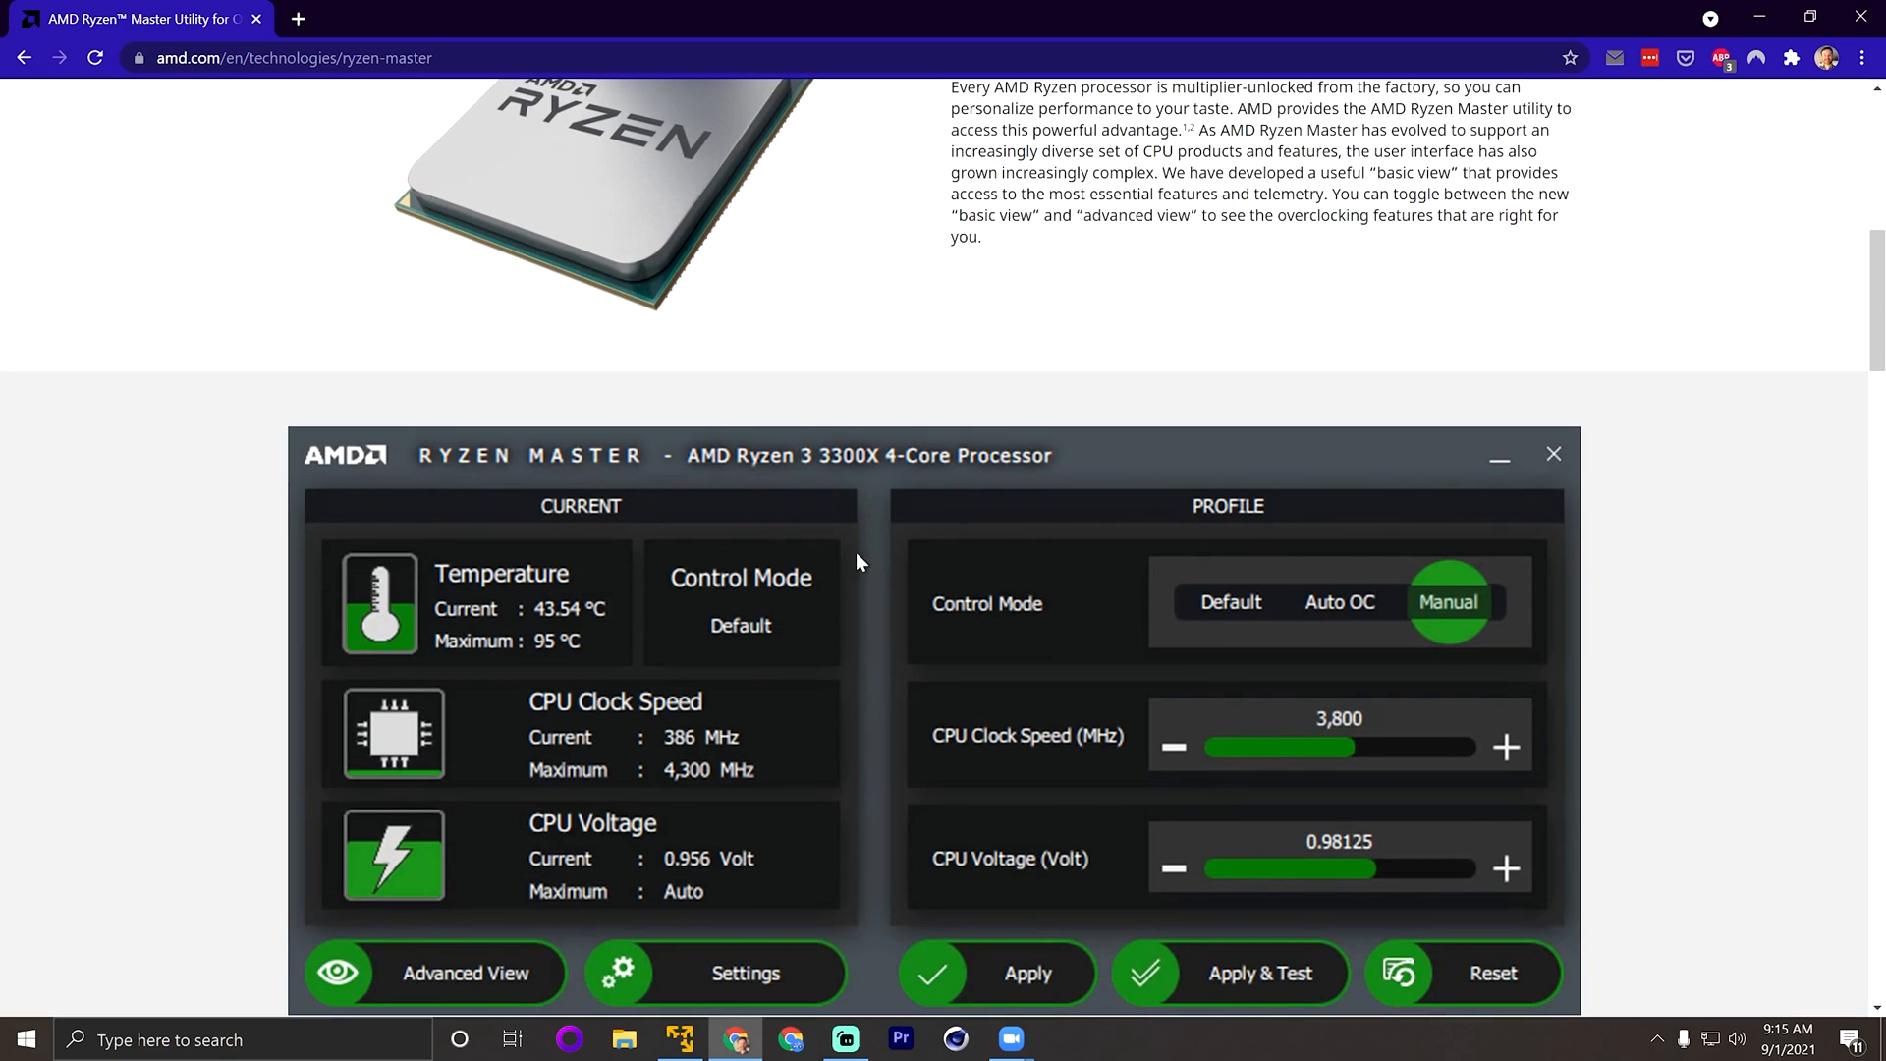
scroll(803, 652, down, 1)
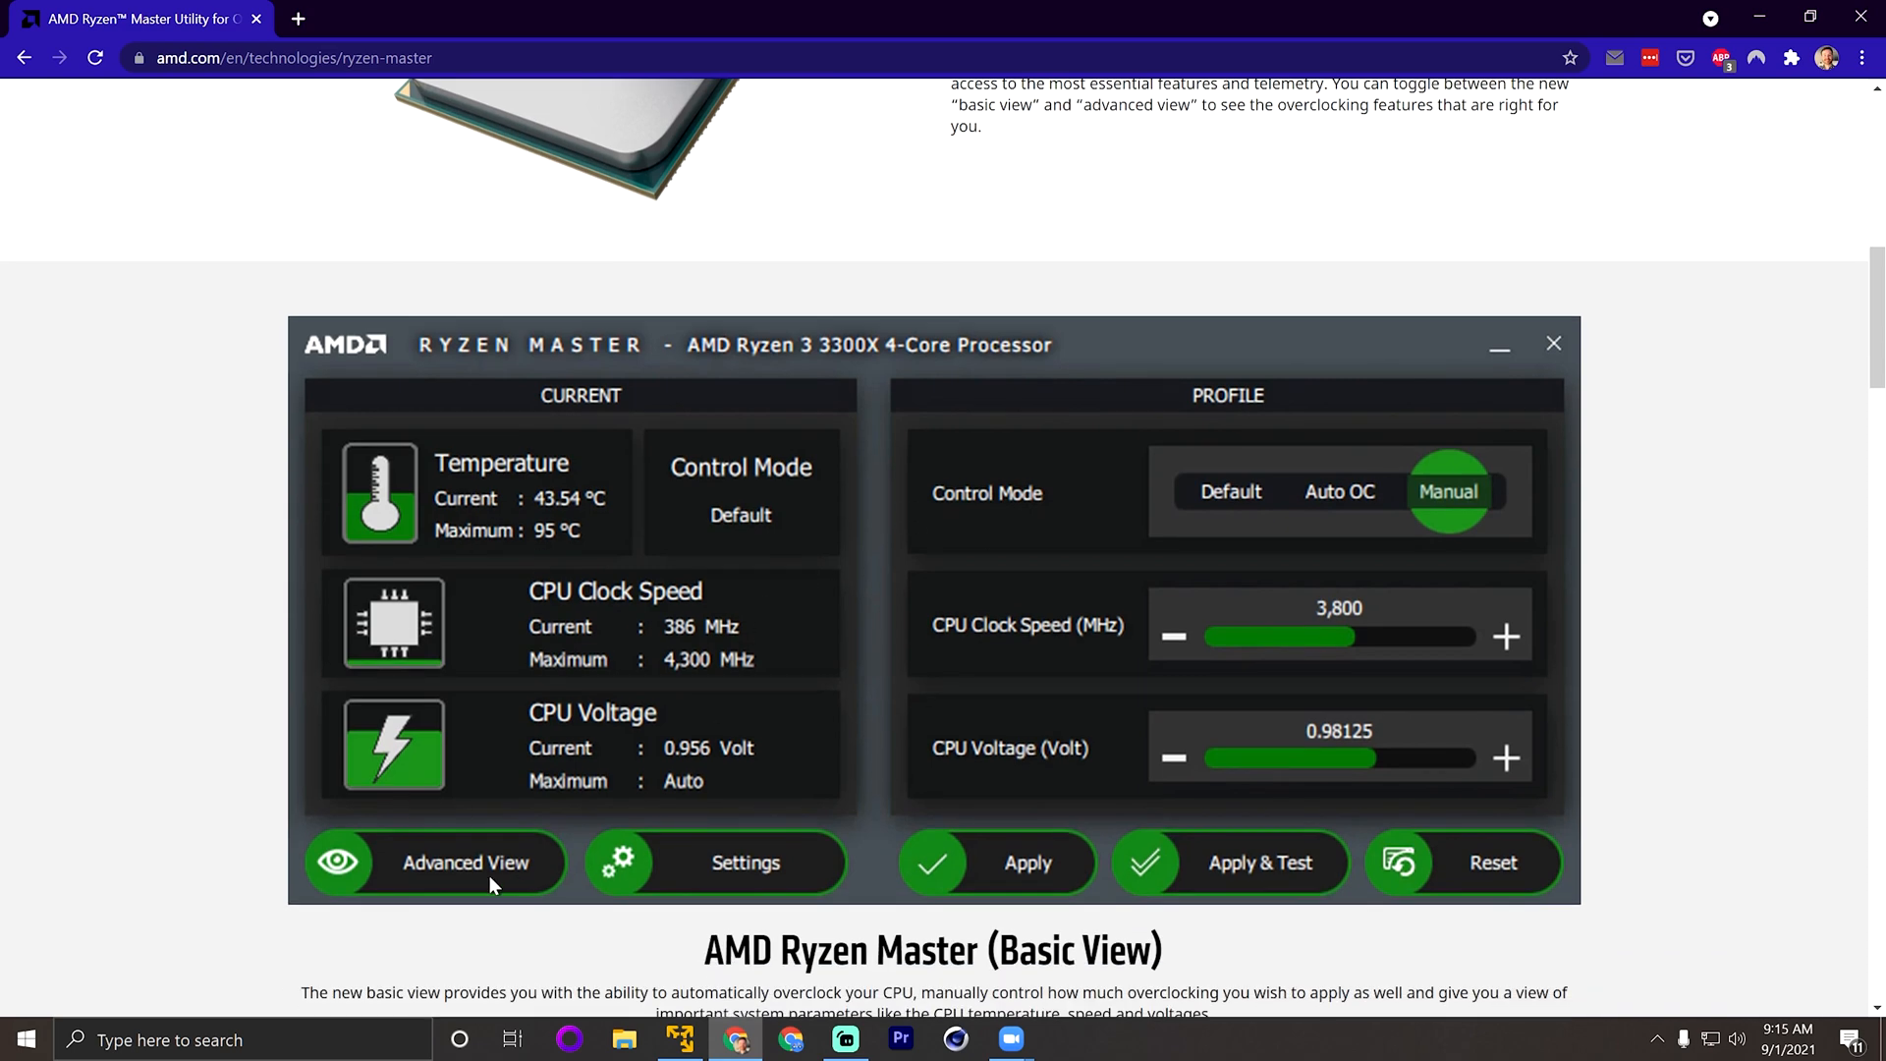
scroll(438, 876, down, 11)
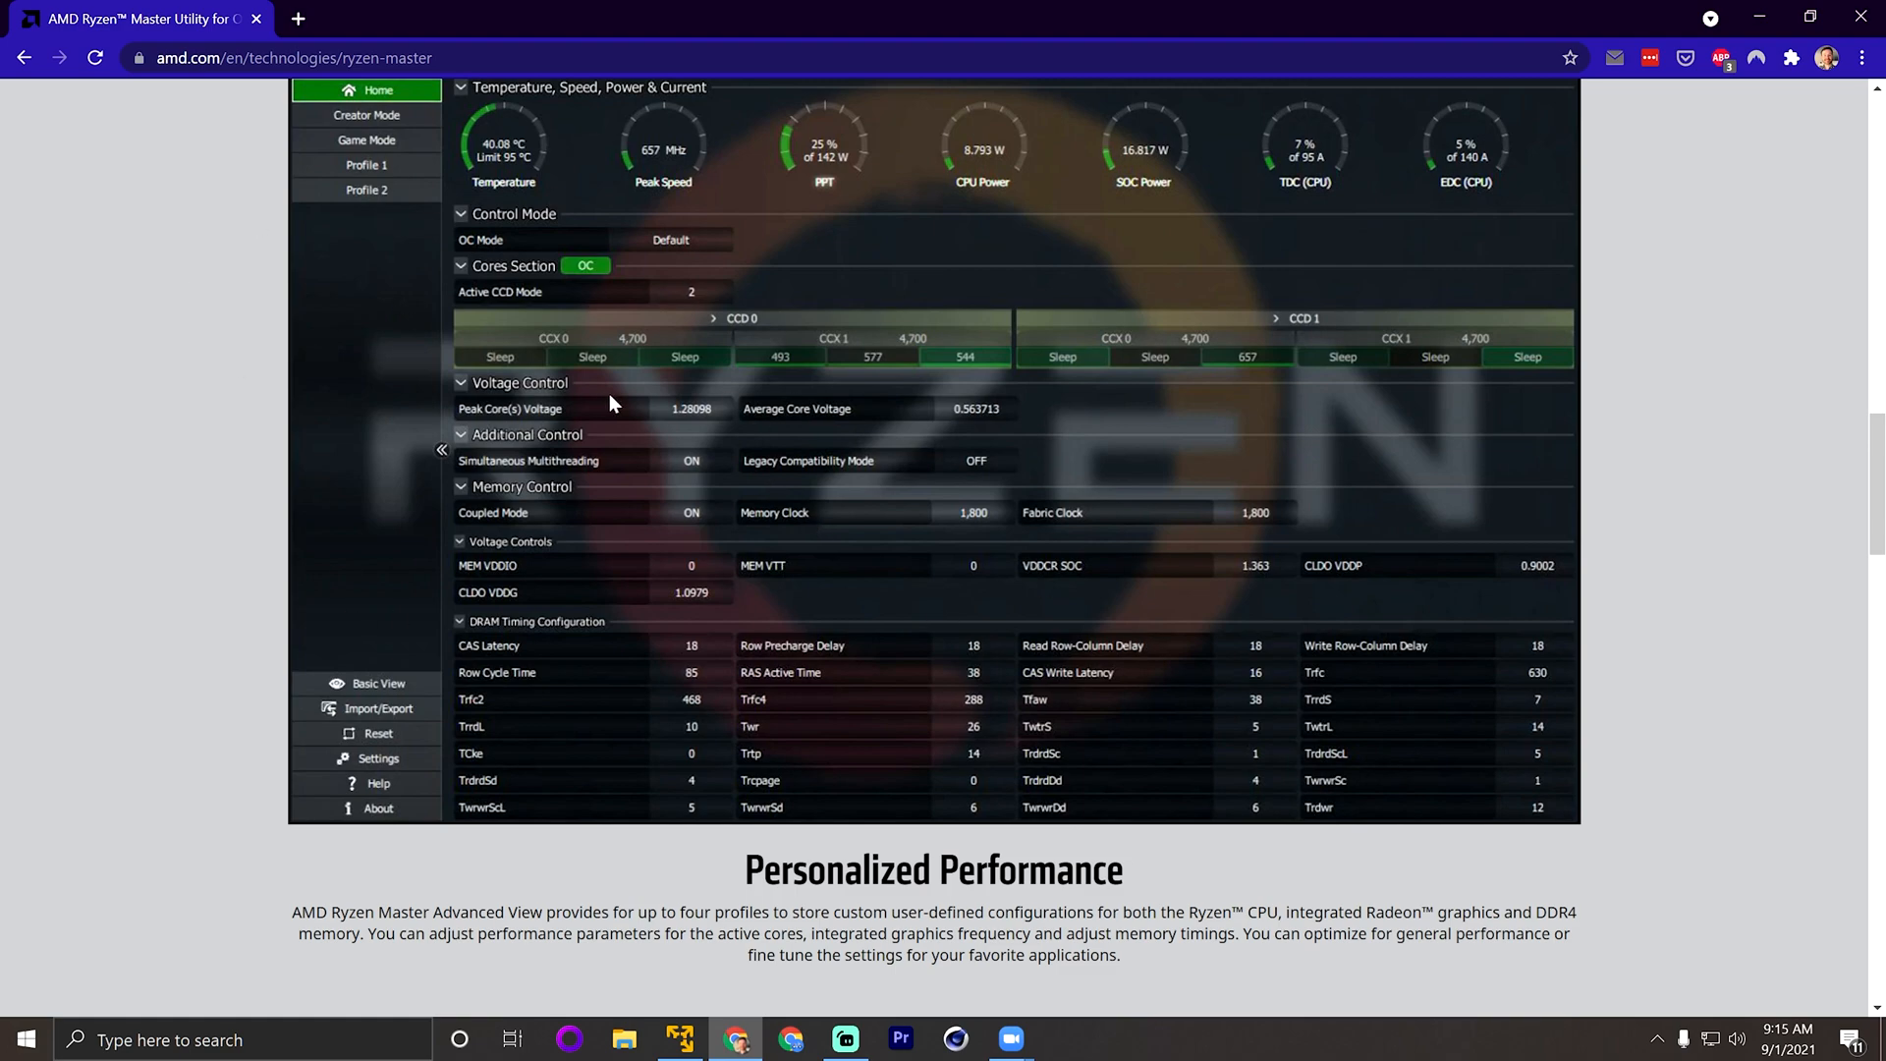
scroll(609, 403, down, 20)
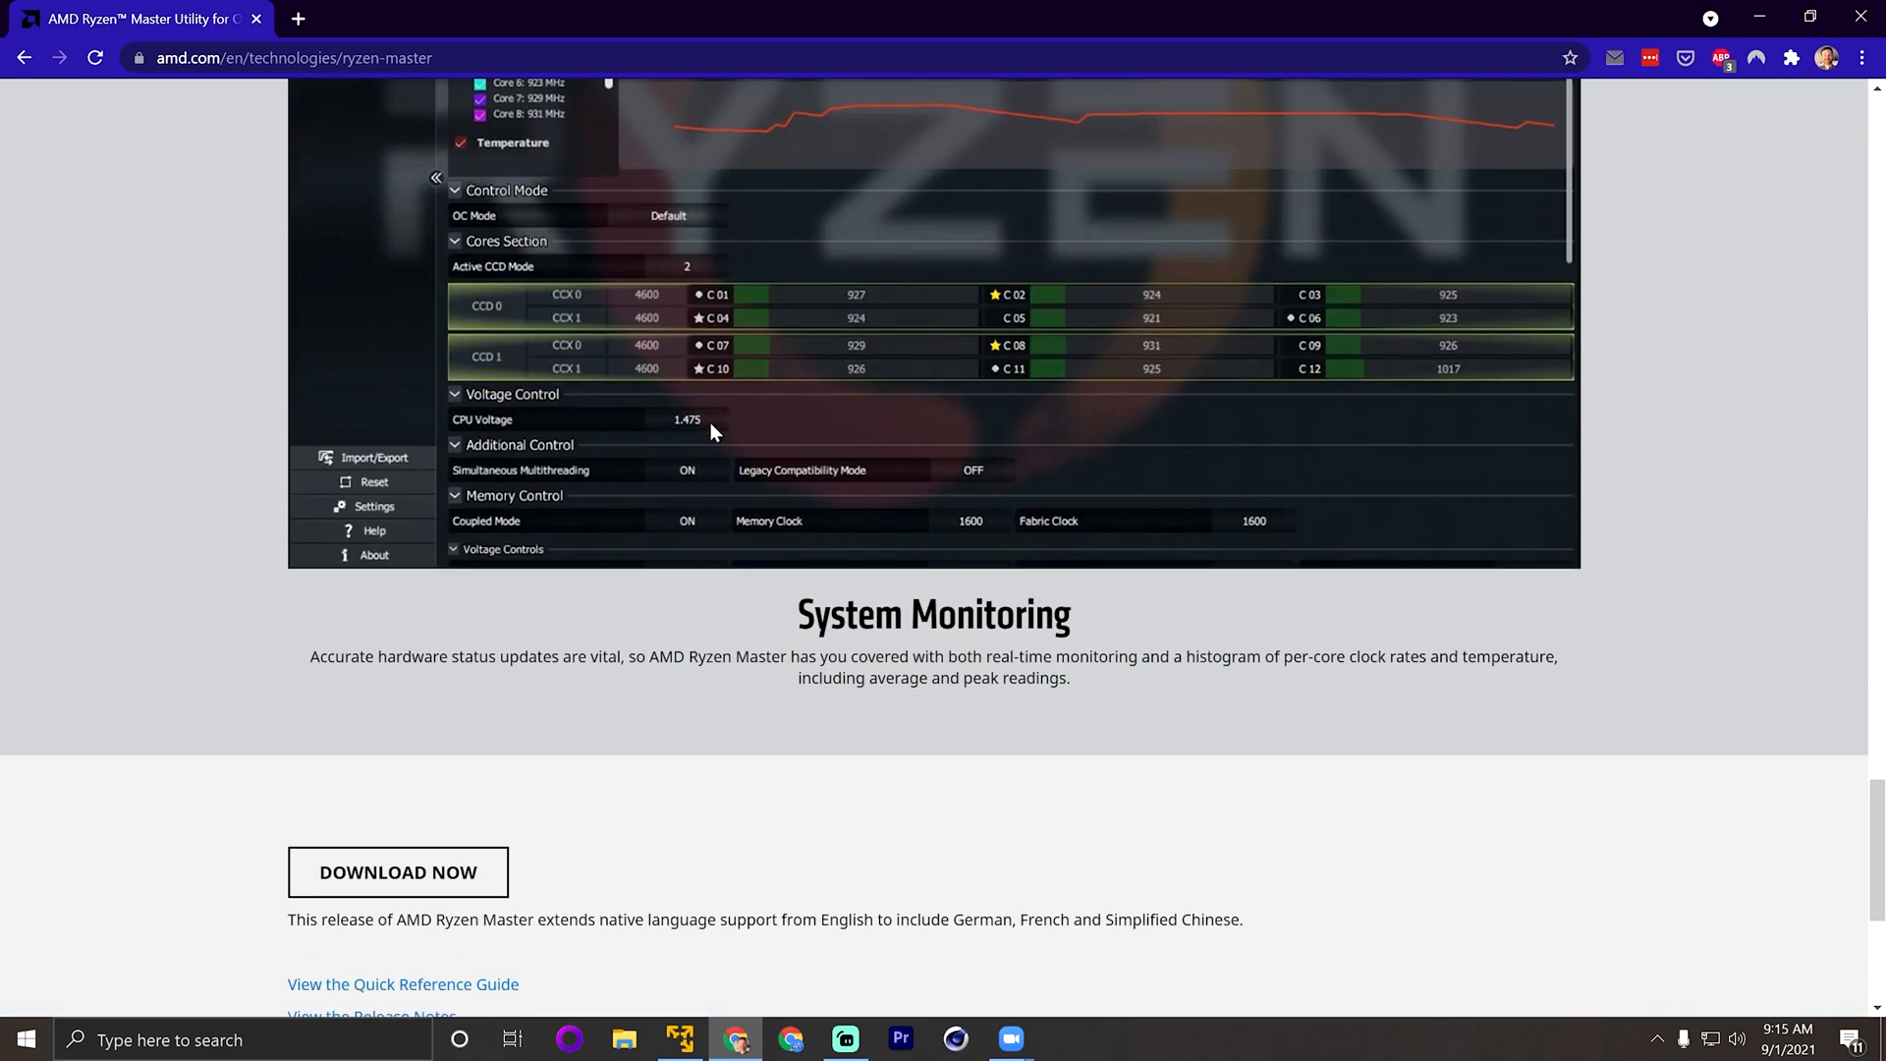
scroll(710, 423, down, 3)
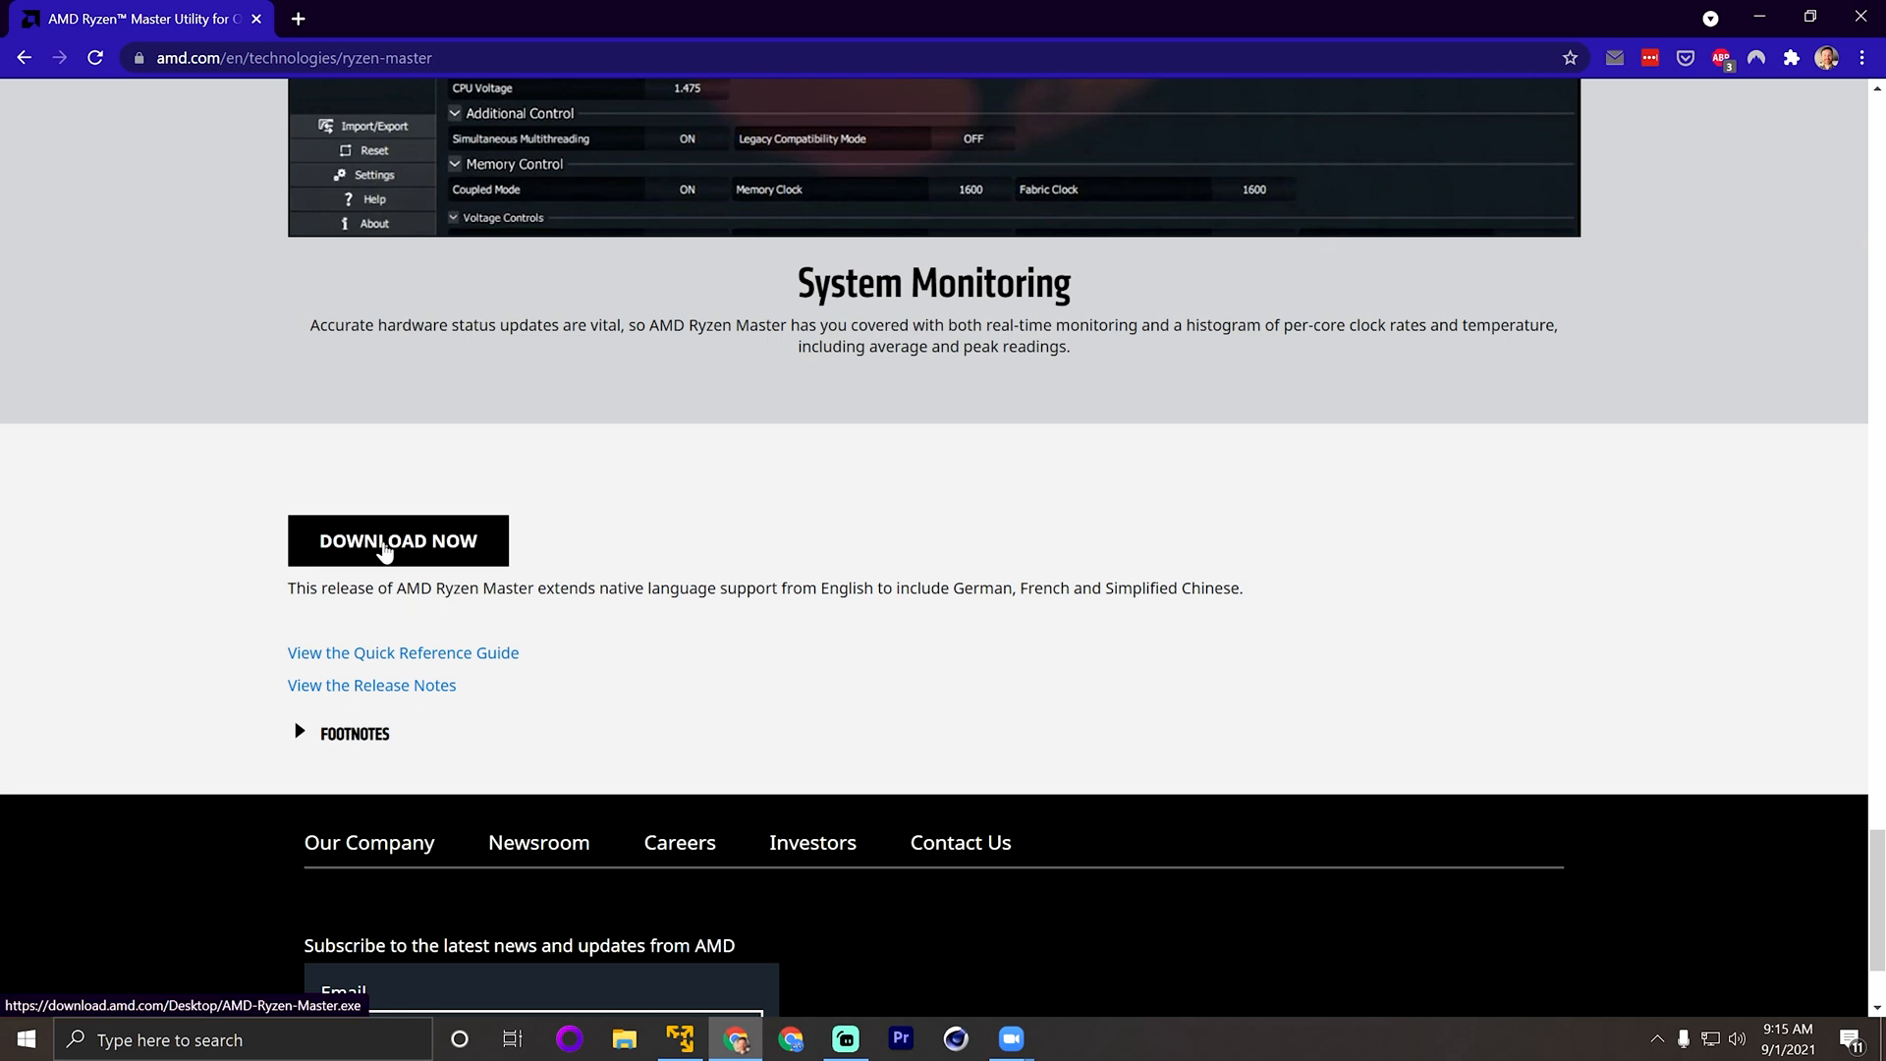
click(501, 46)
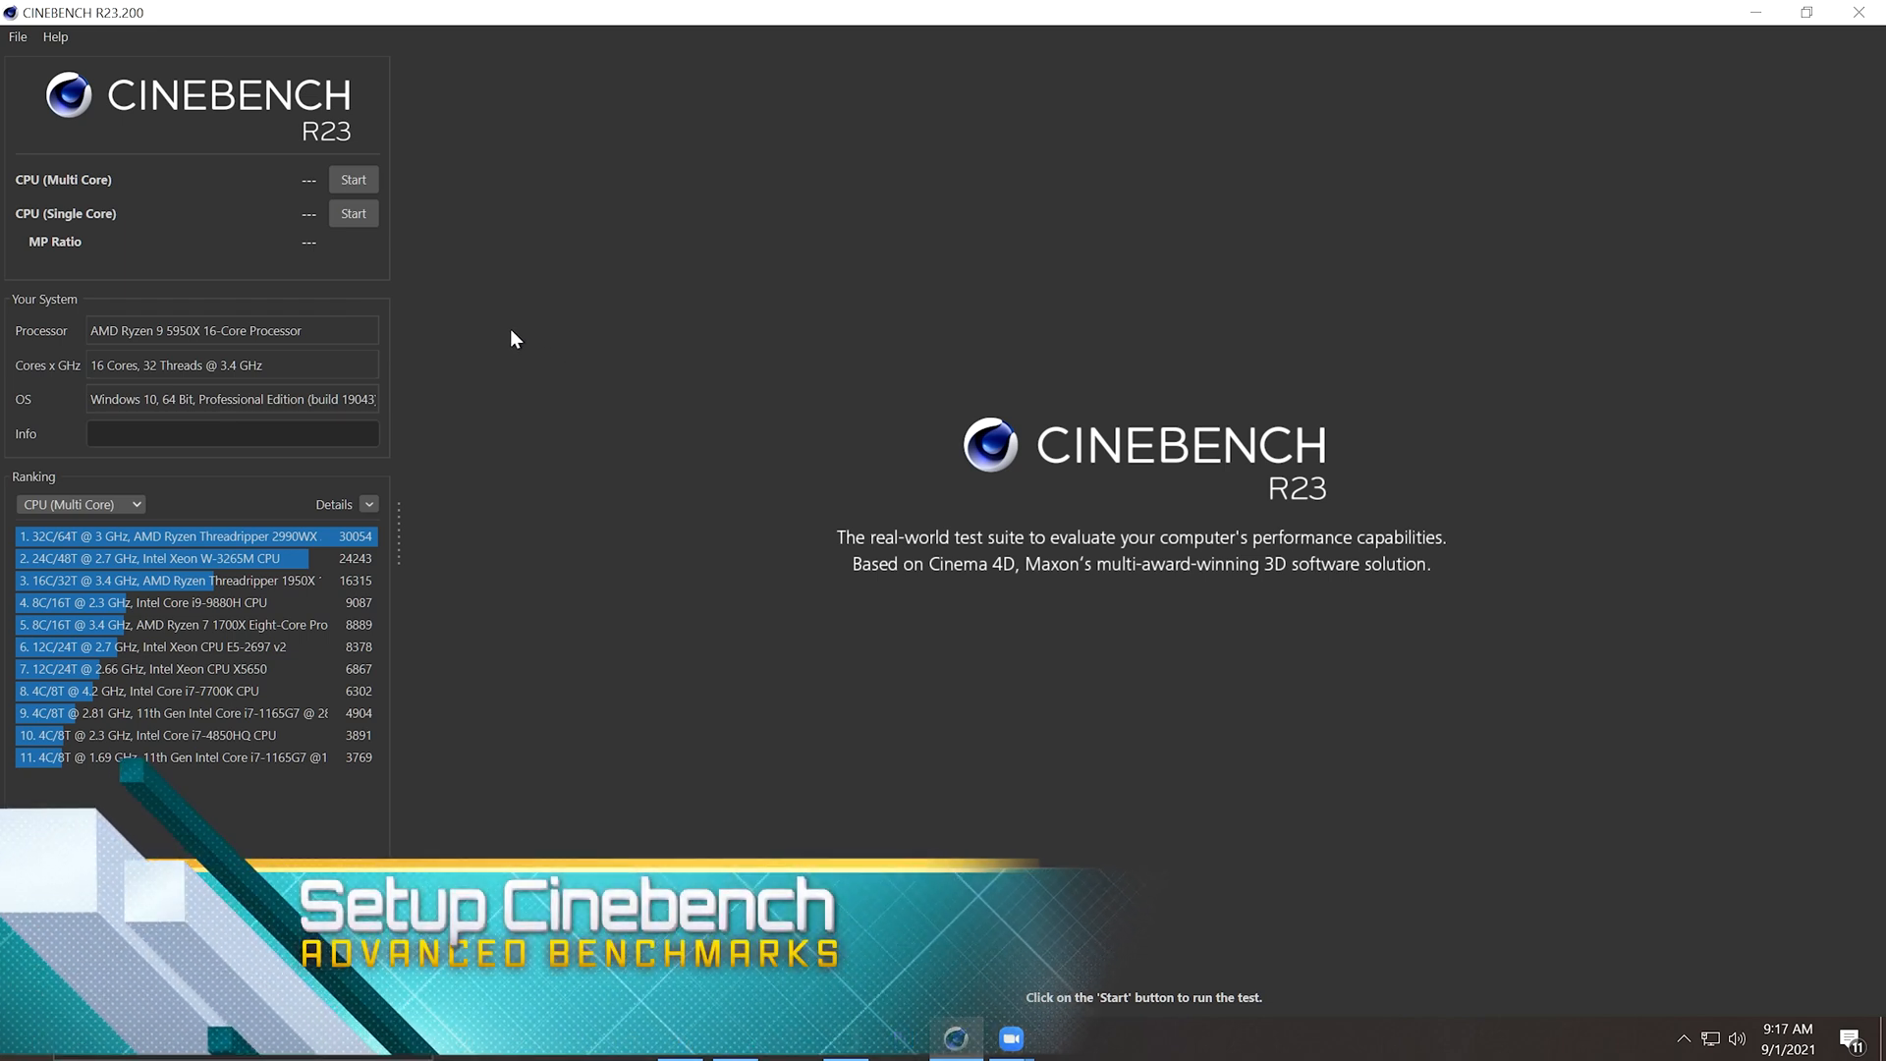
In Cinebench R23, enable the advanced benchmark options and set the minimum test duration to 10 minutes (Test Throttling)
click(16, 38)
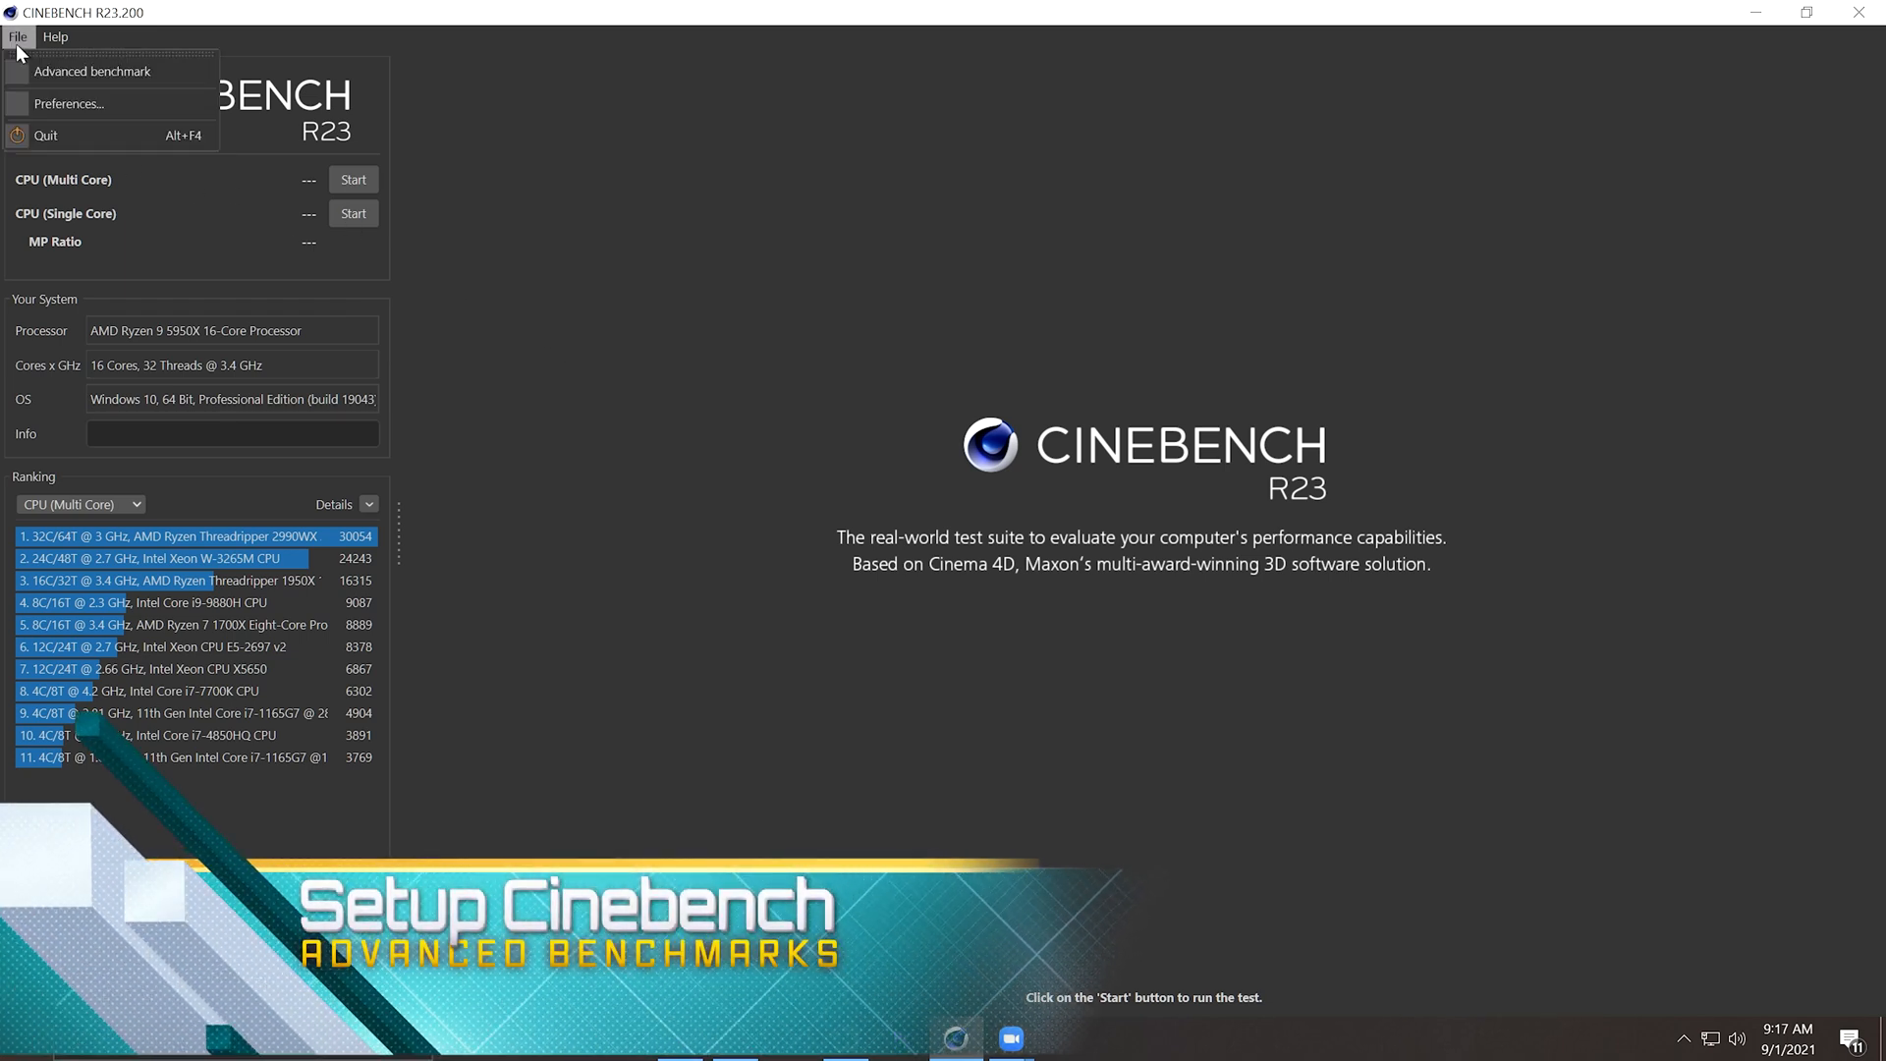
click(108, 74)
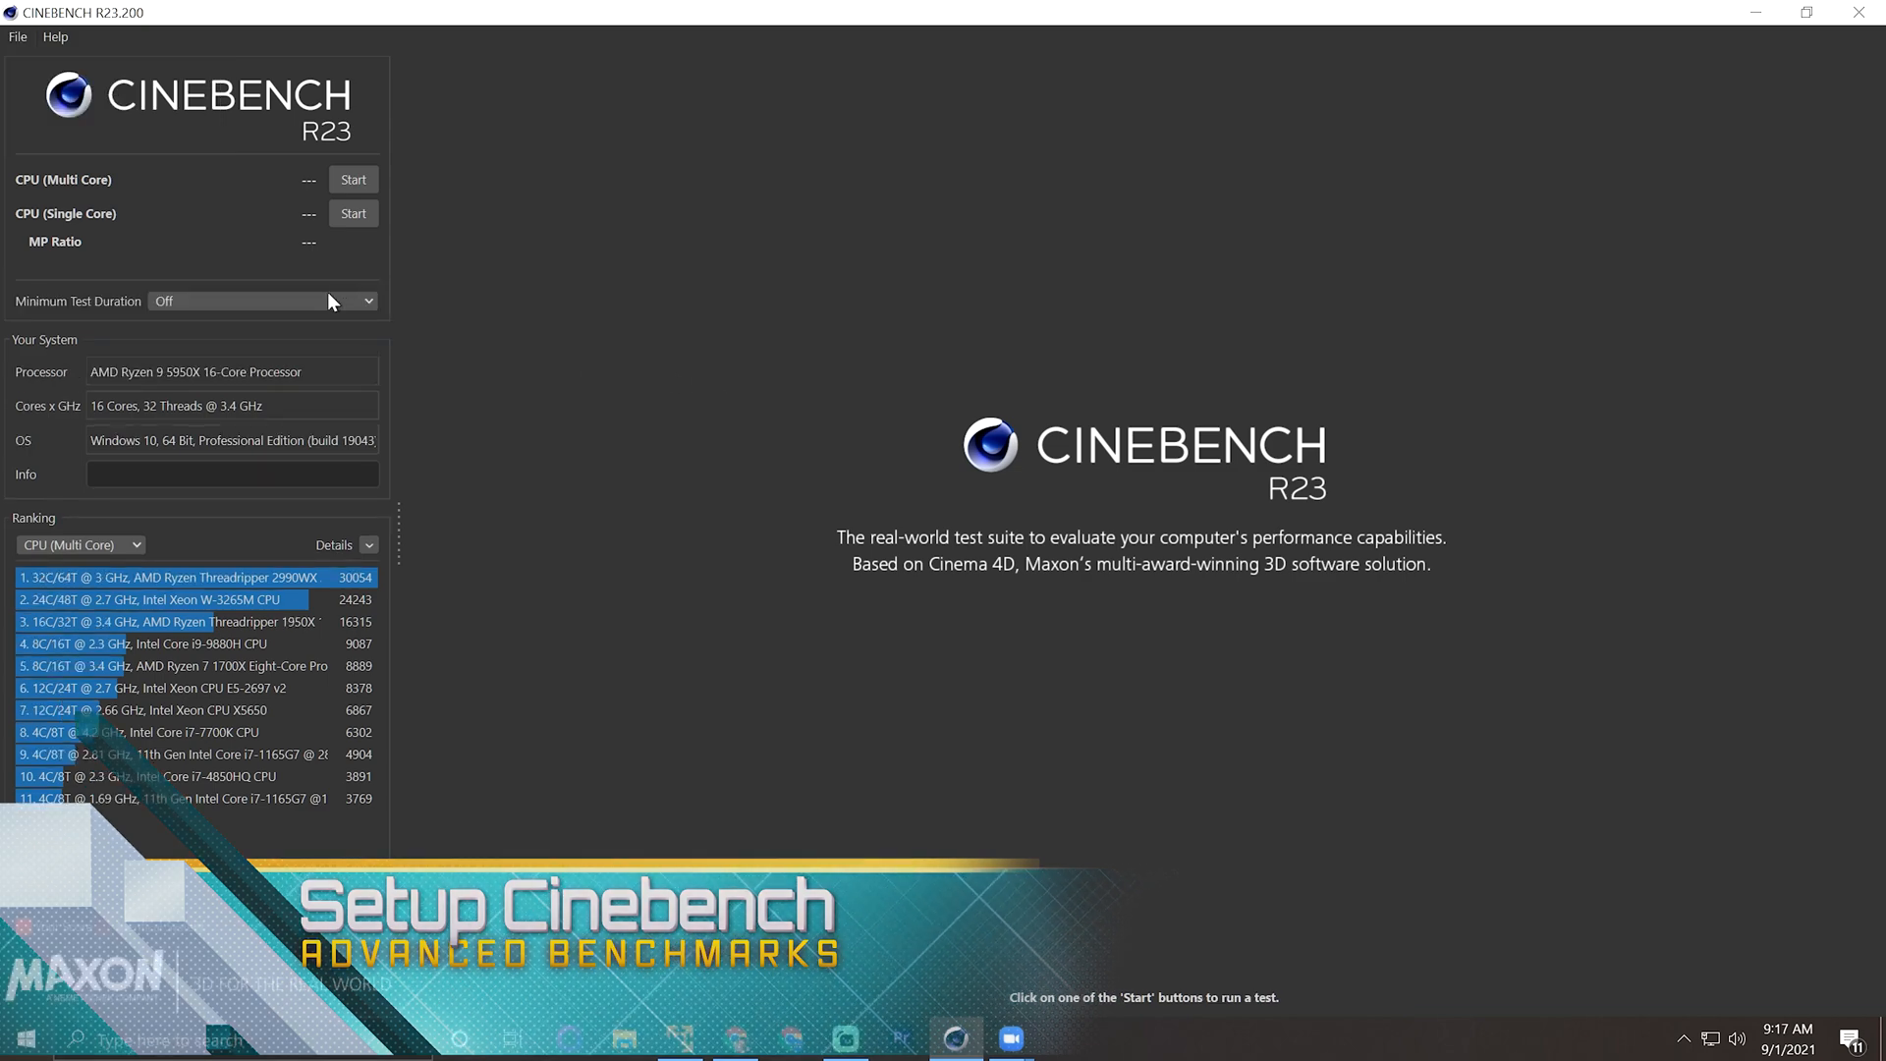
click(291, 309)
click(287, 332)
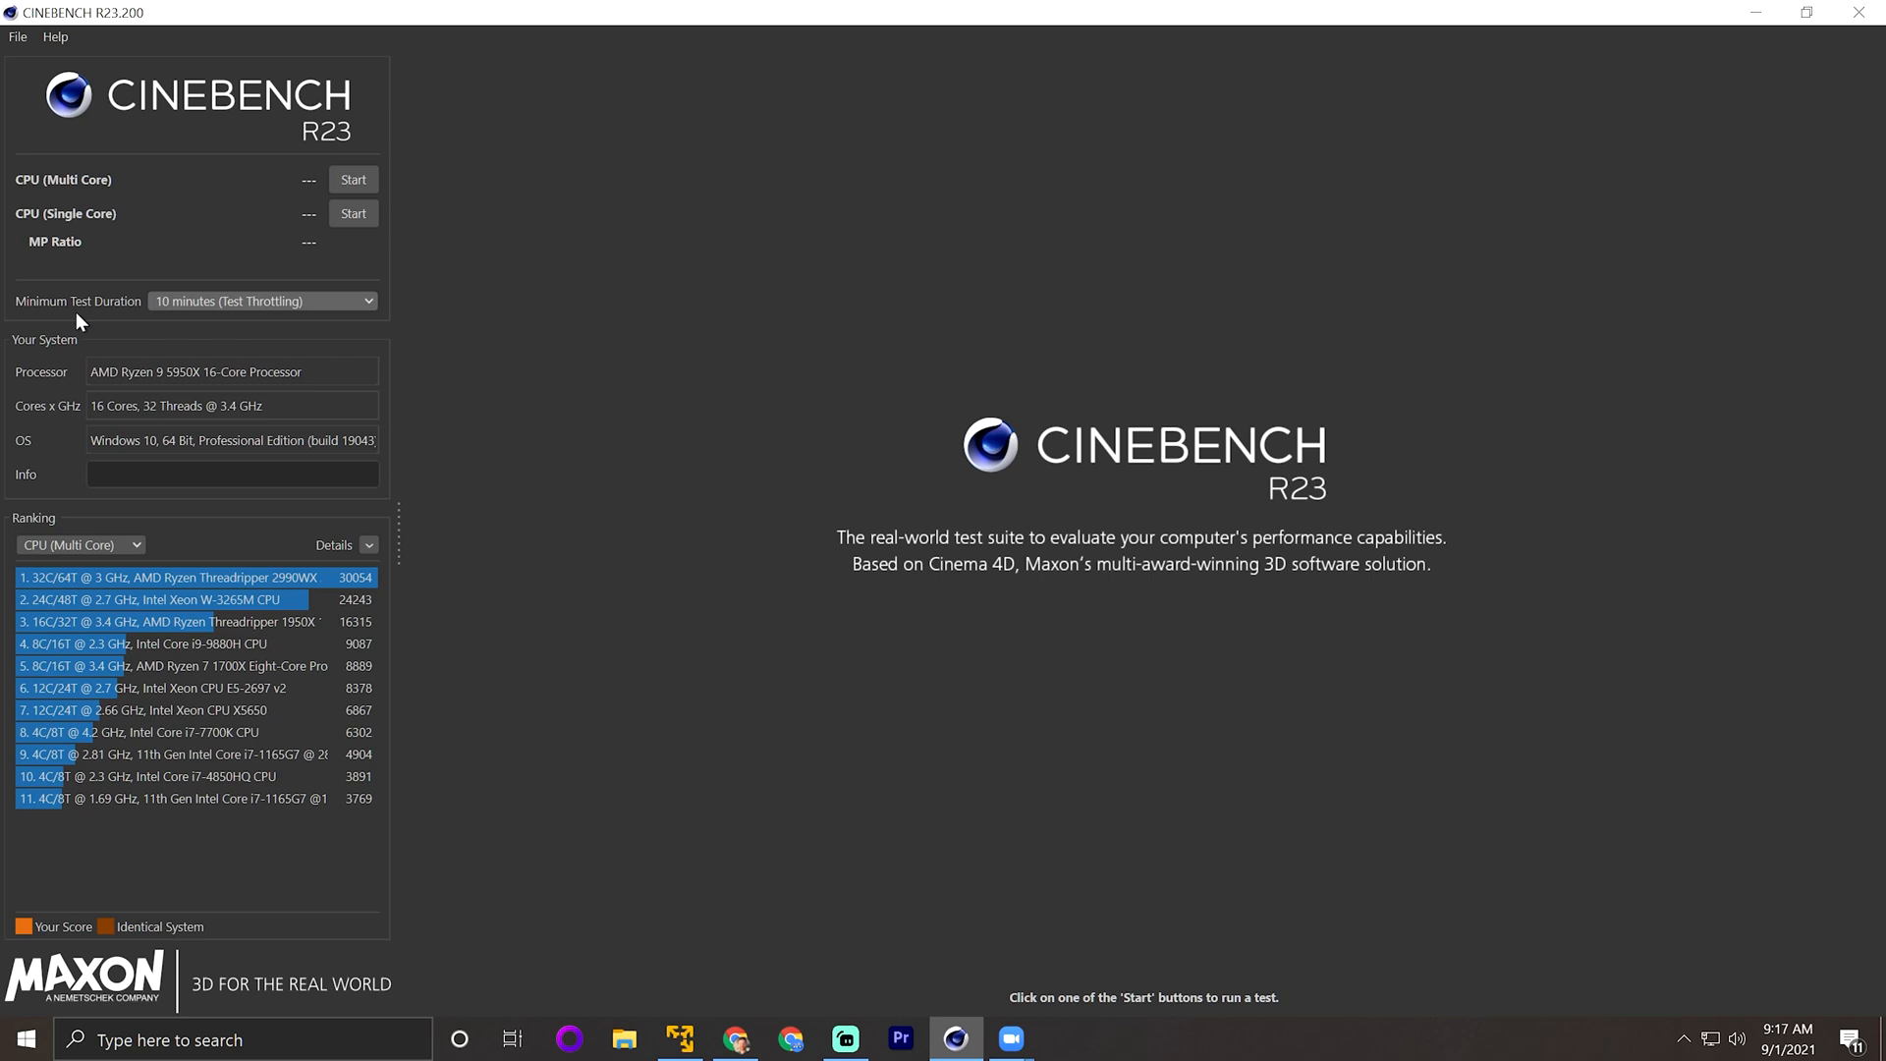
click(192, 303)
click(202, 320)
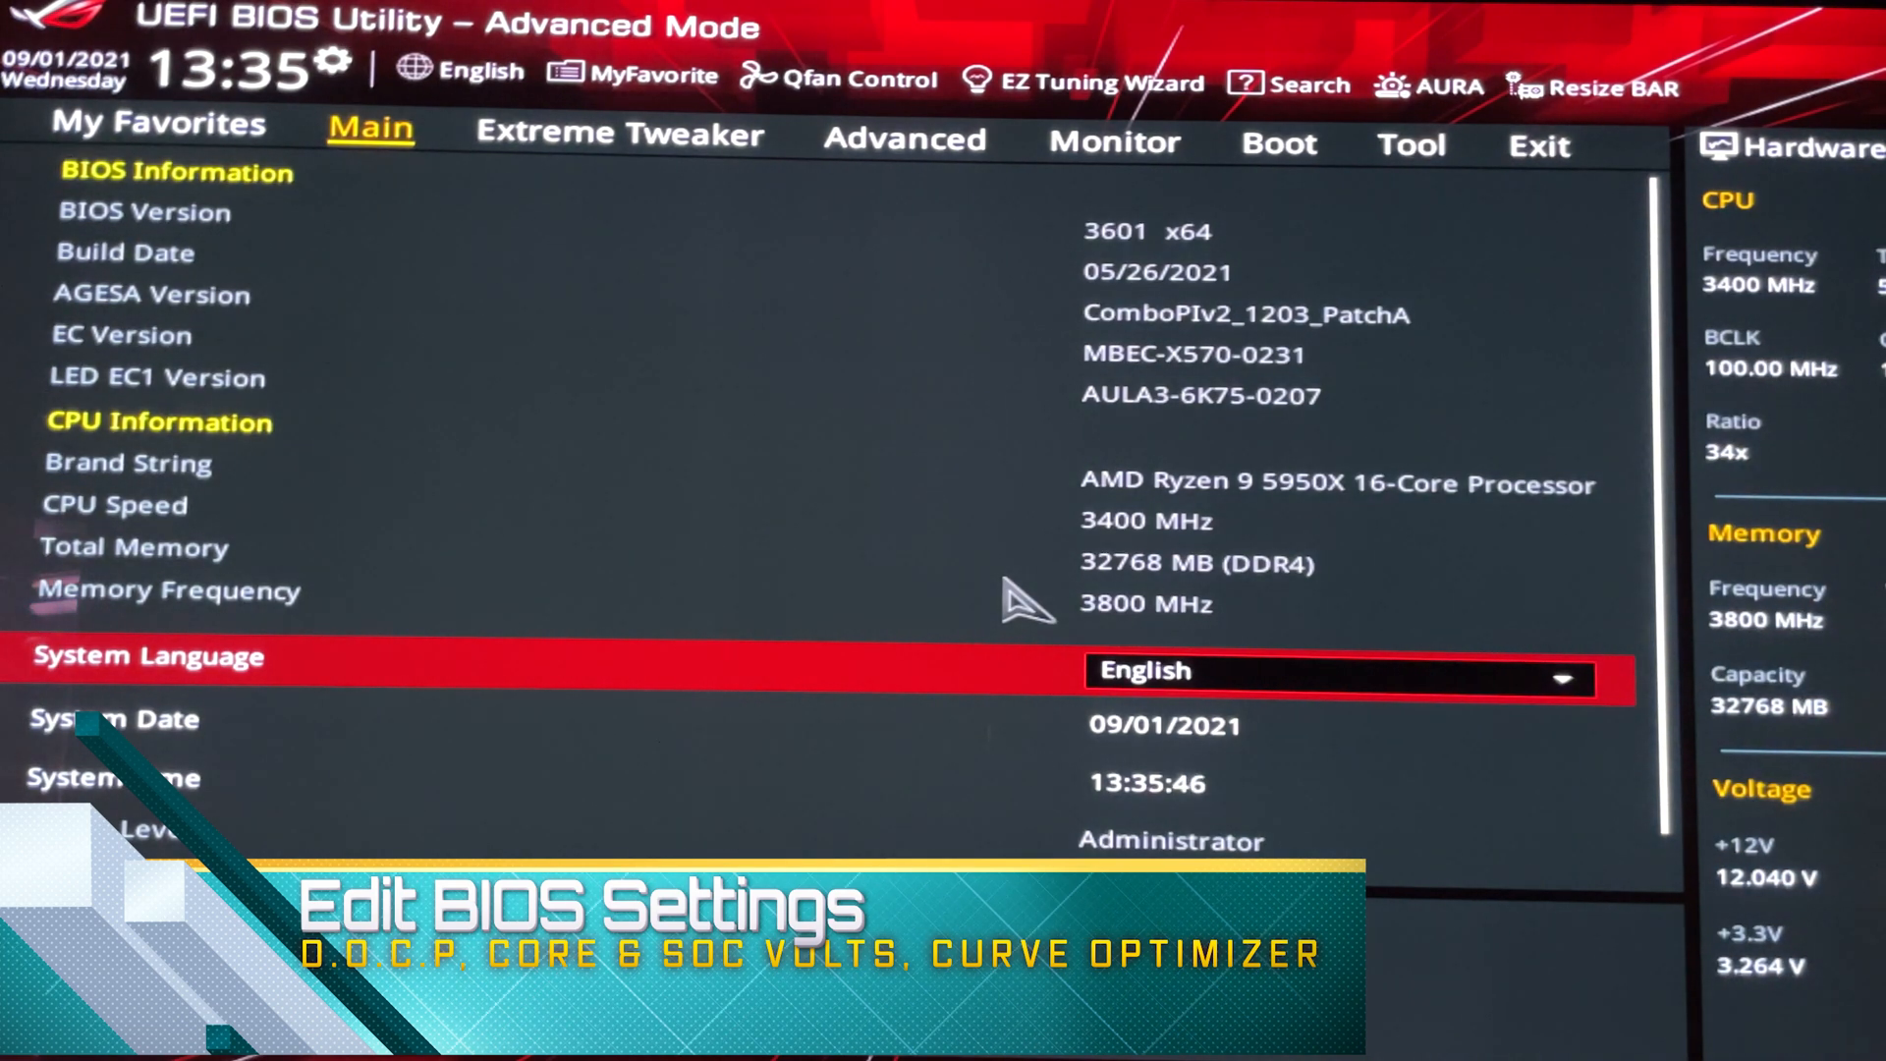
In the BIOS Extreme Tweaker settings, set the Ai Overclock Tuner to D.O.C.P. Standard
key(Right)
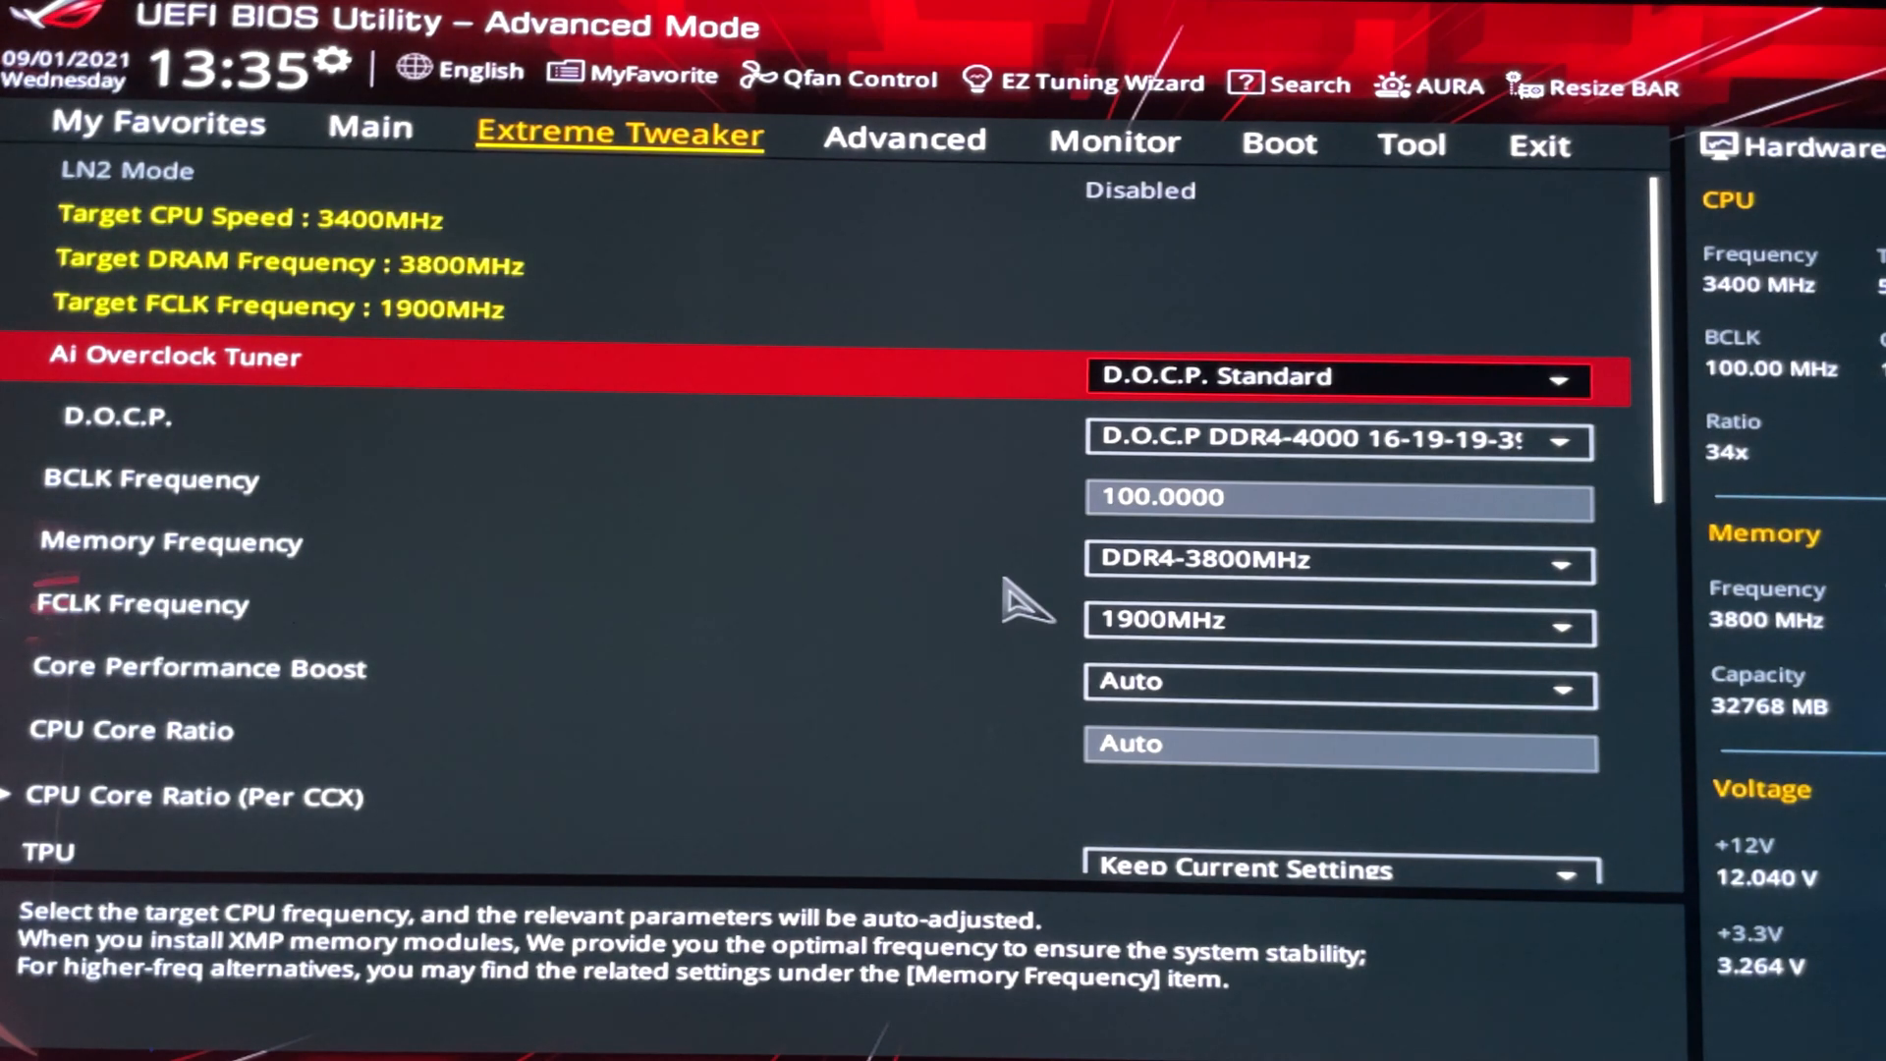
key(Return)
key(Up)
key(Up)
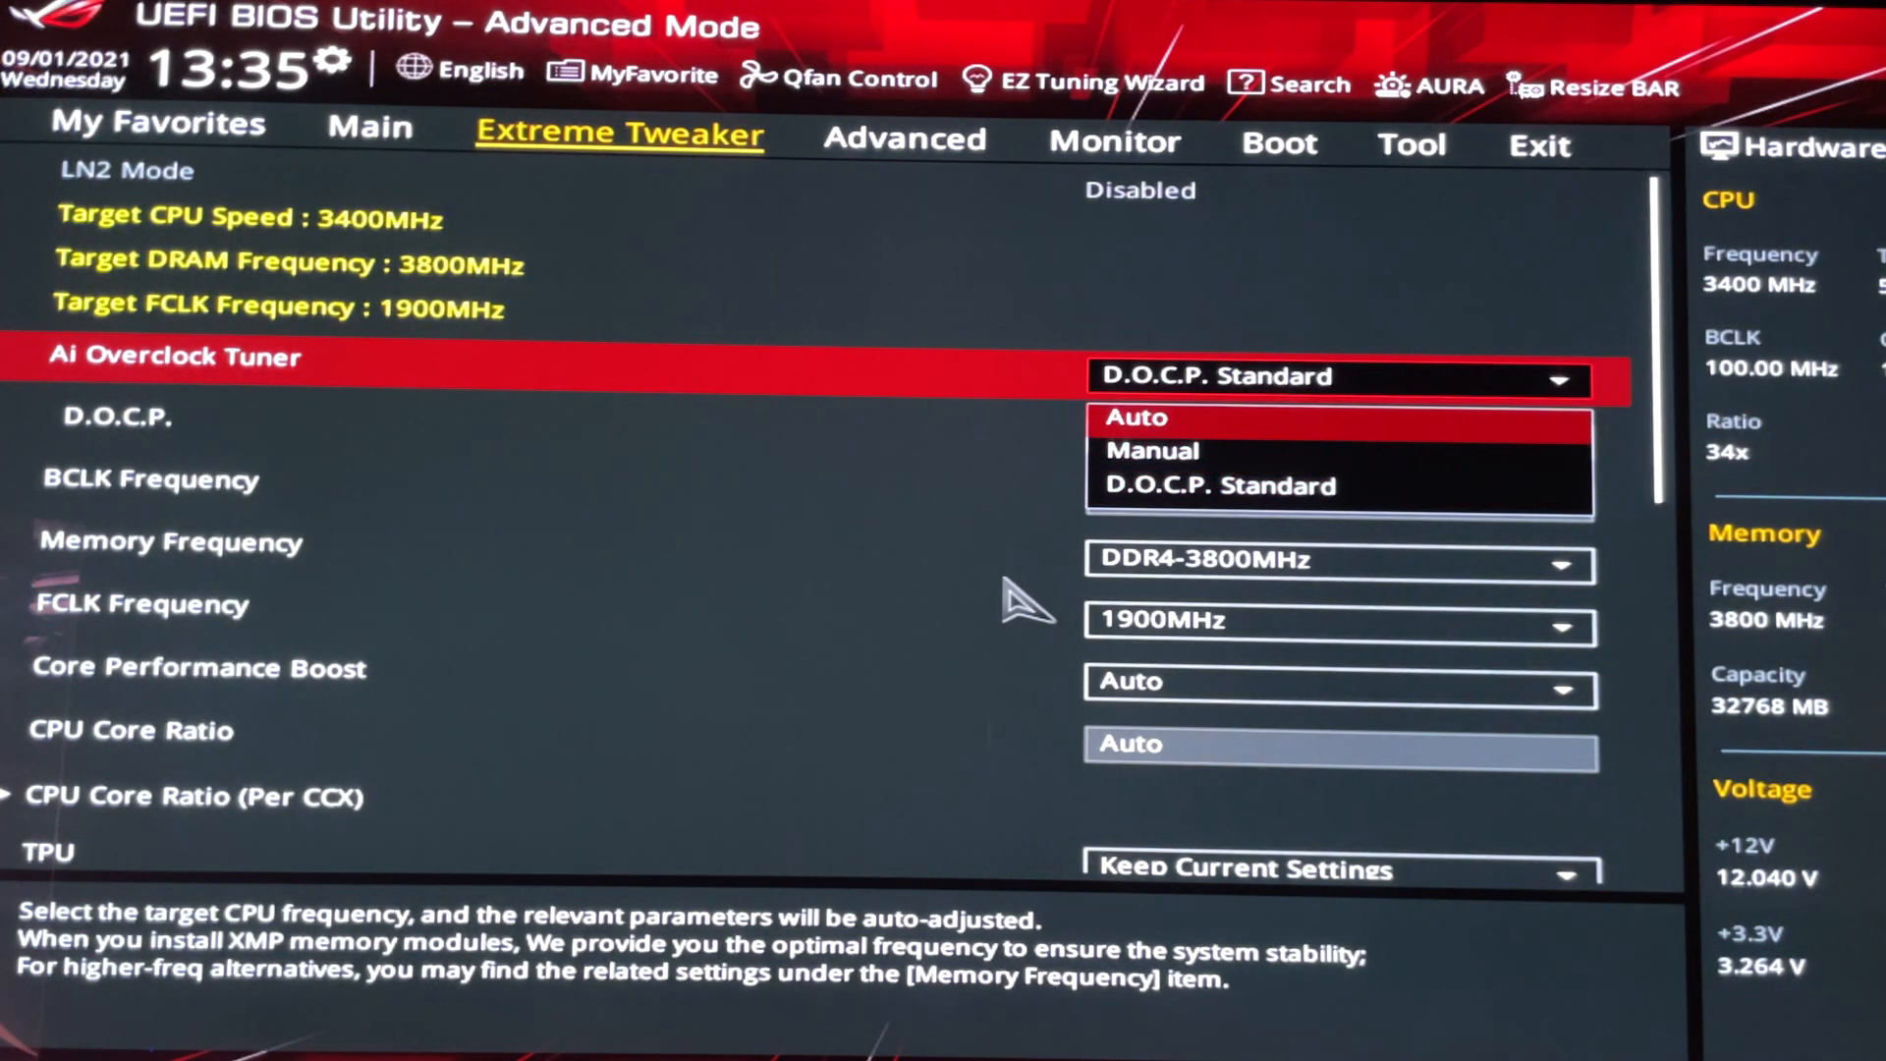
key(Down)
key(Down)
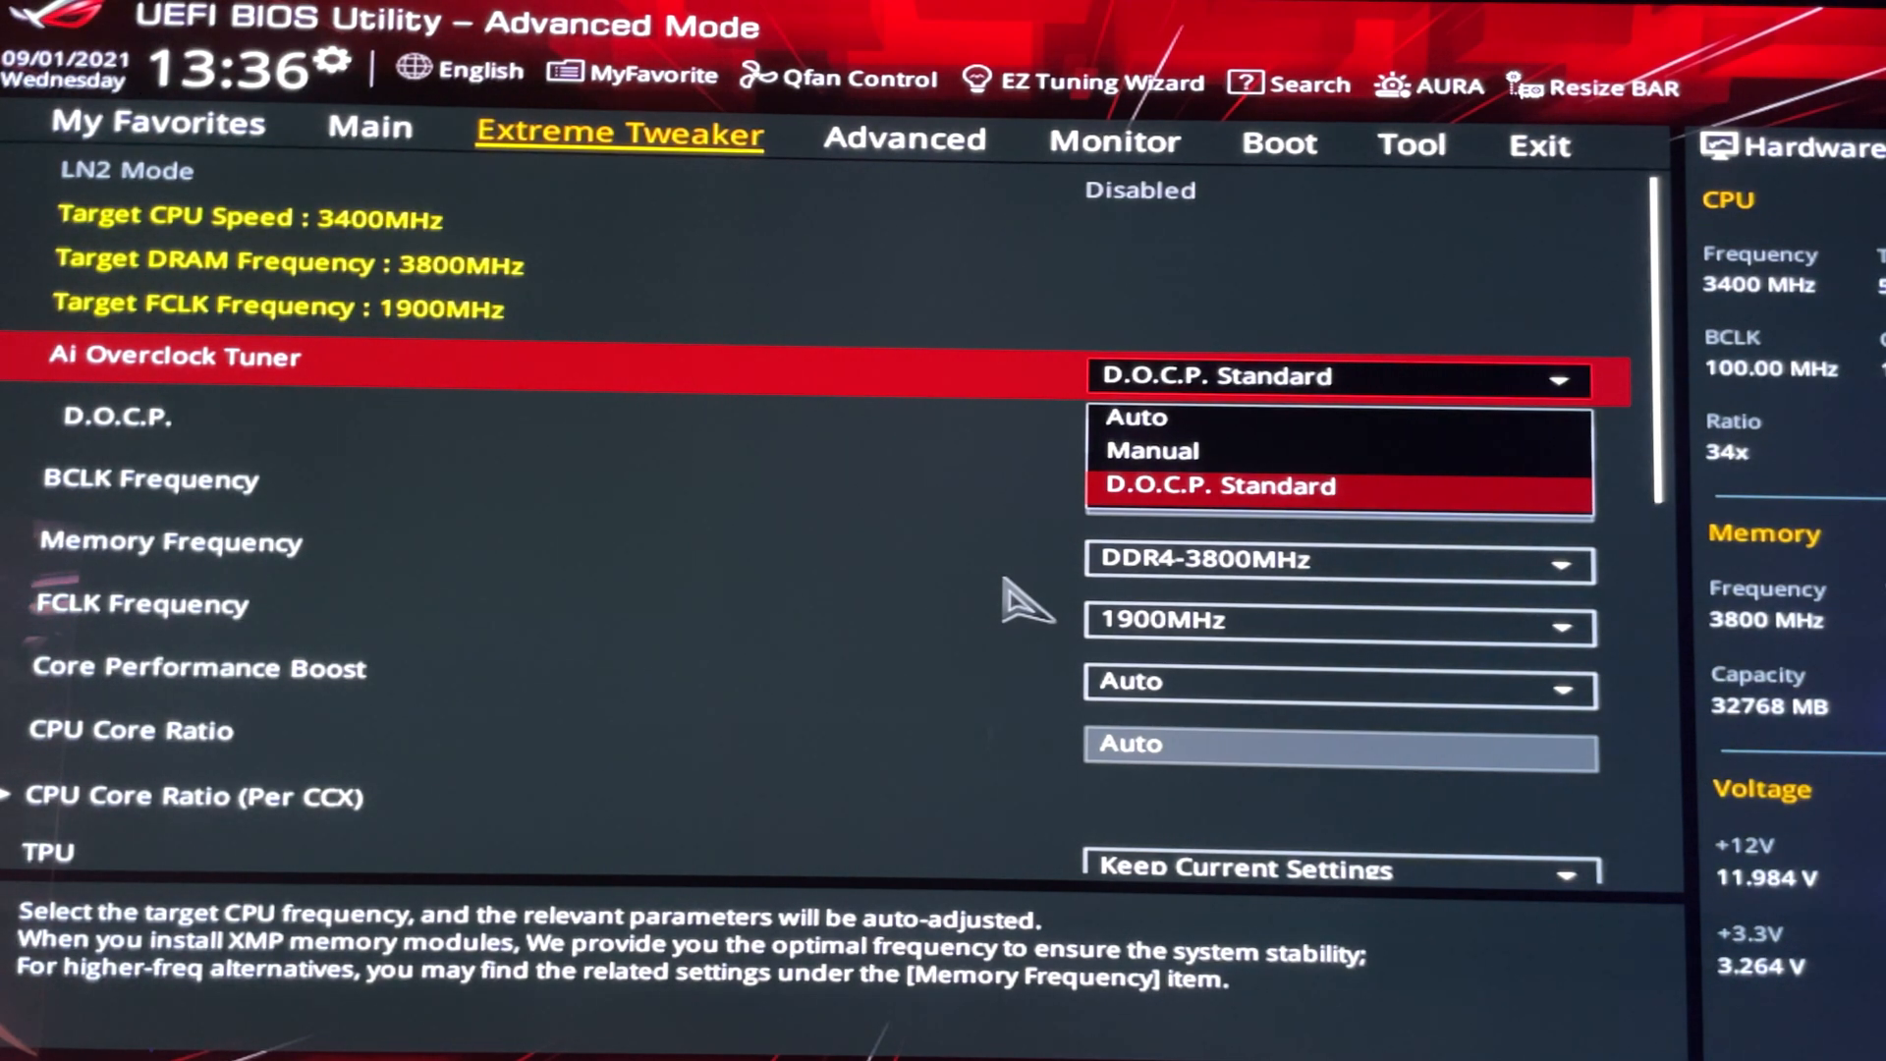
key(Return)
Review the Extreme Tweaker settings from D.O.C.P. and FCLK Frequency through Precision Boost Overdrive and Tweaker's Paradise
key(Down)
key(Down)
key(Down)
key(Down)
key(Down)
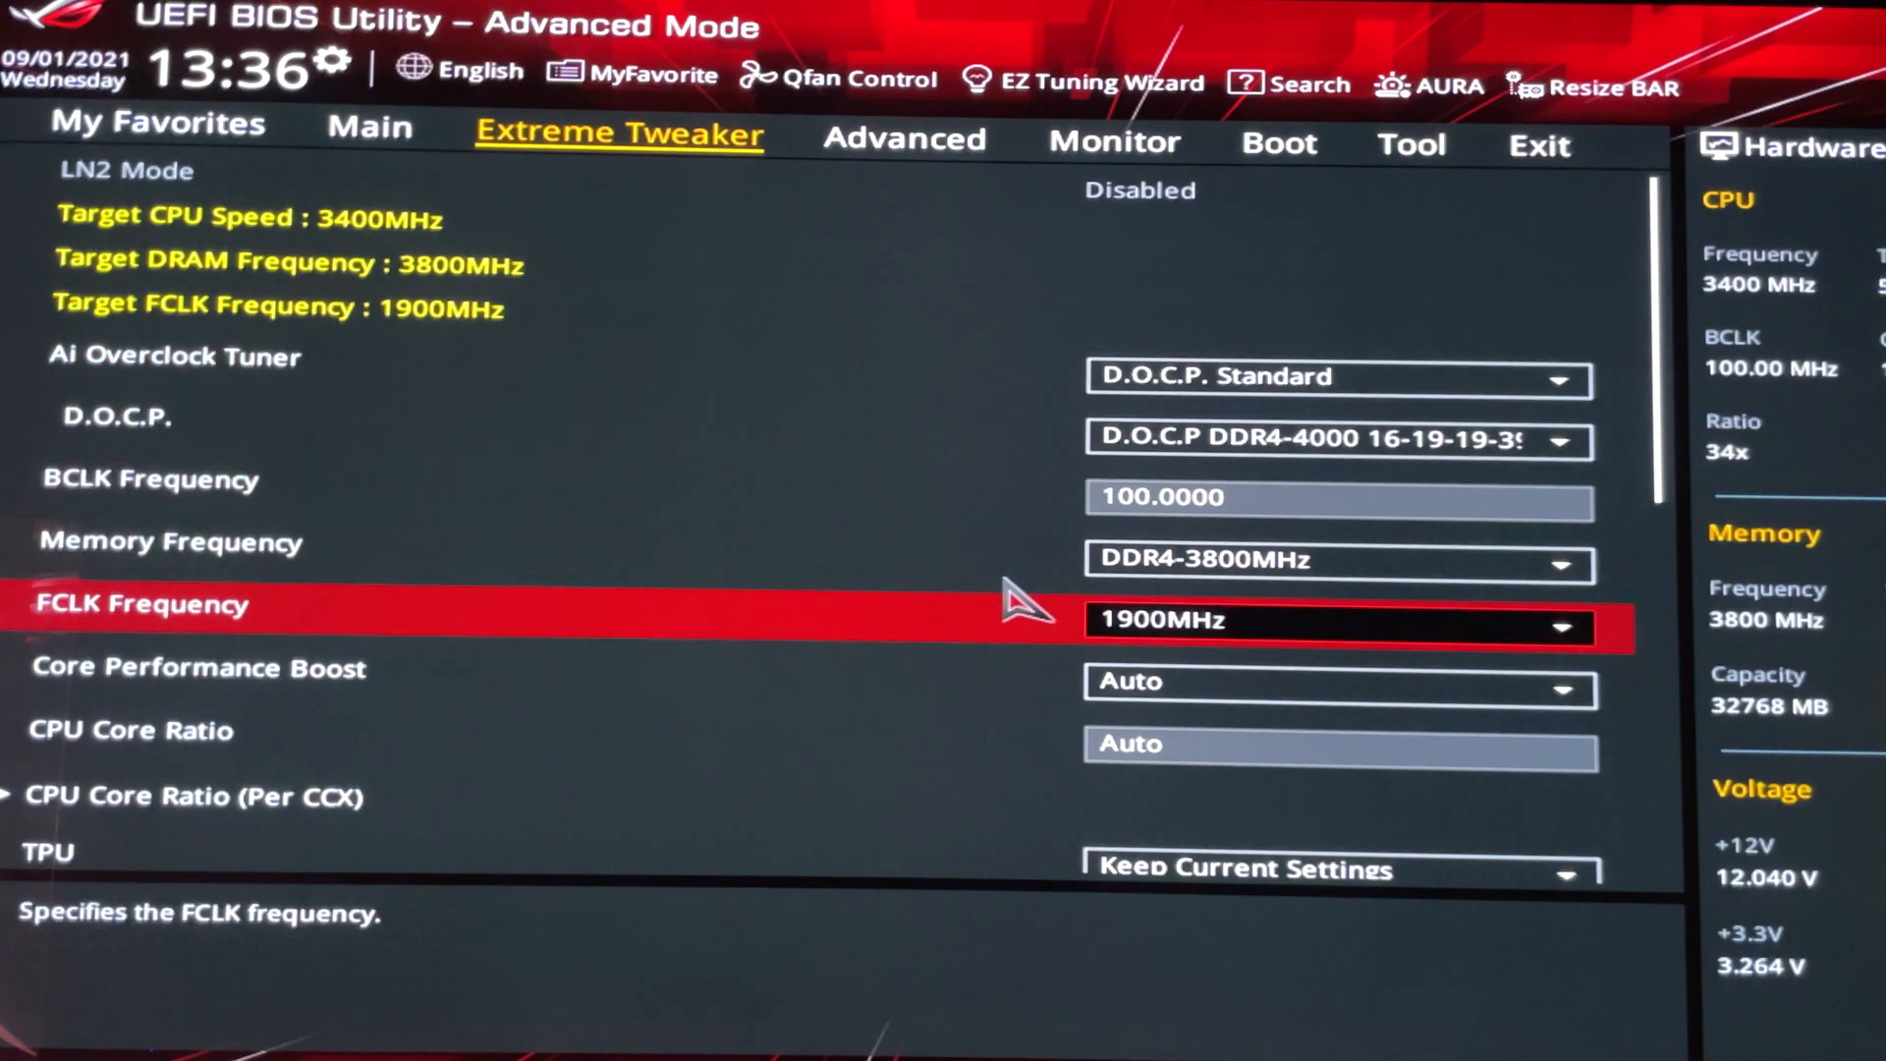
key(Down)
key(Down)
key(Down)
key(Down)
key(Down)
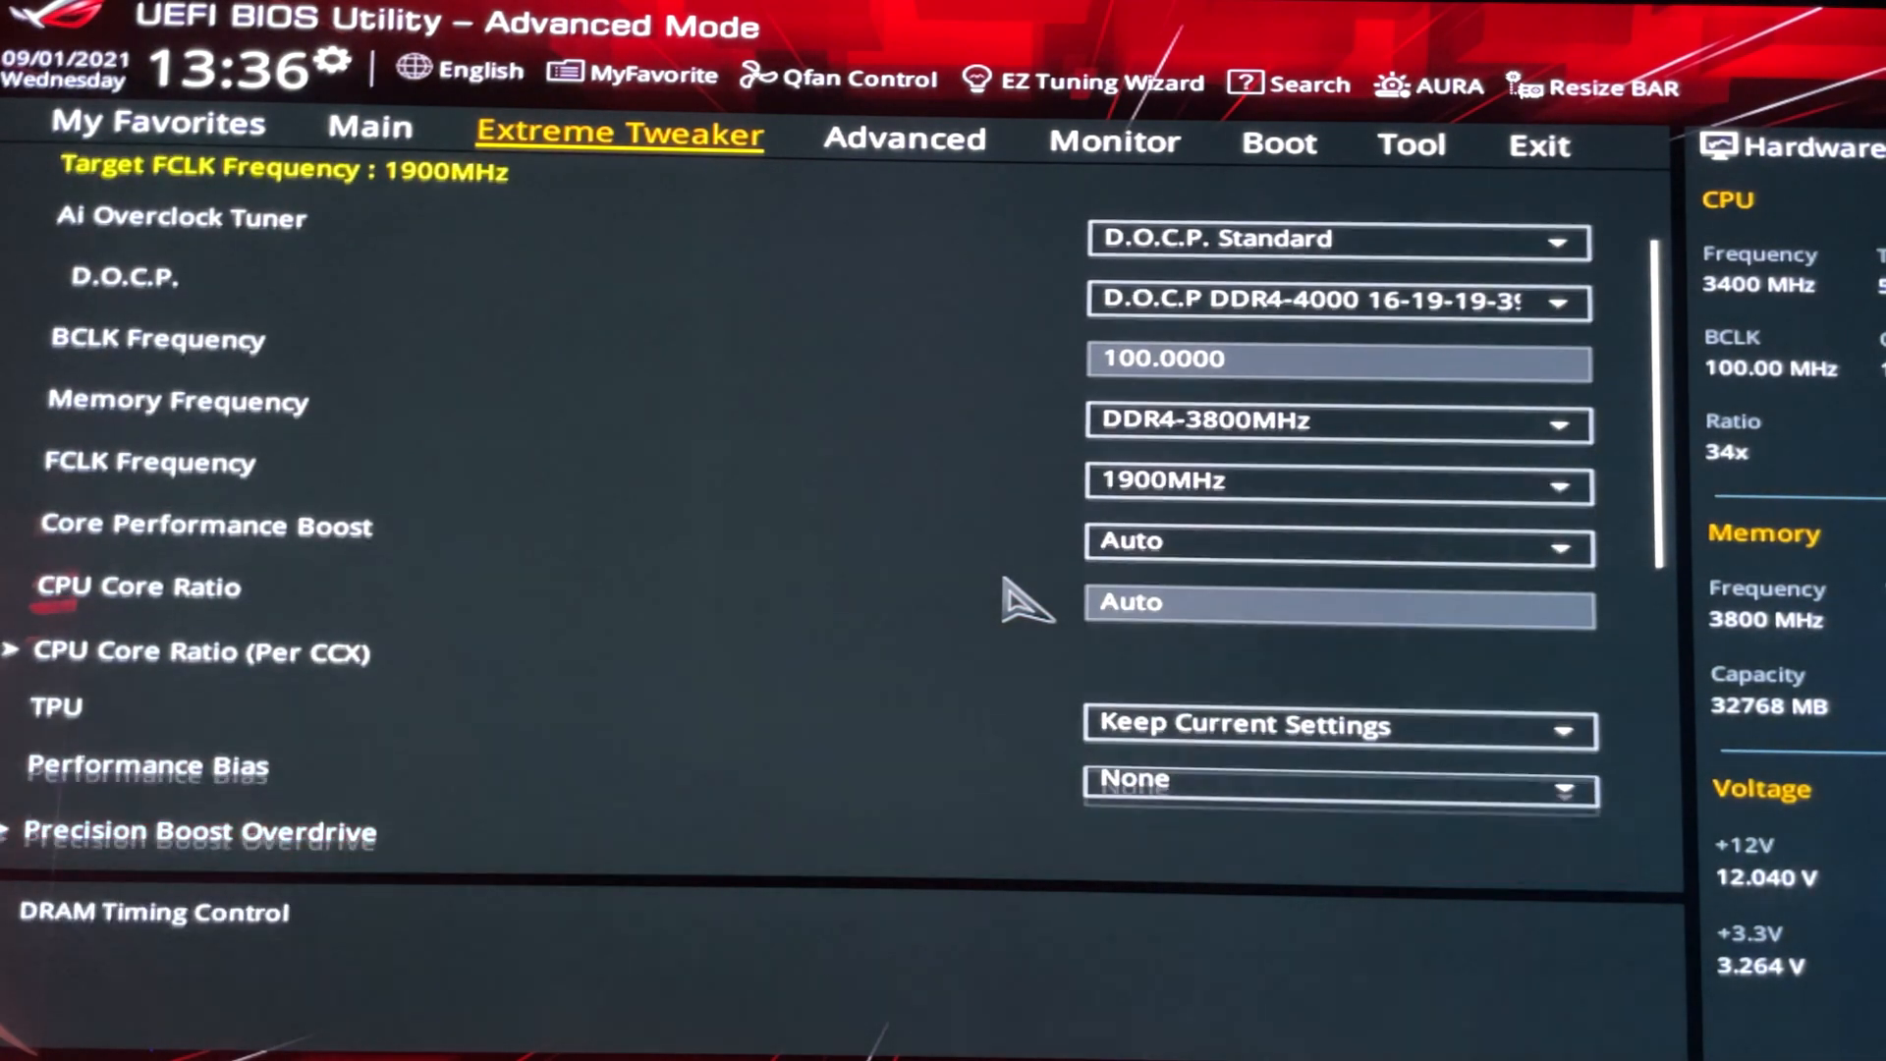
key(Down)
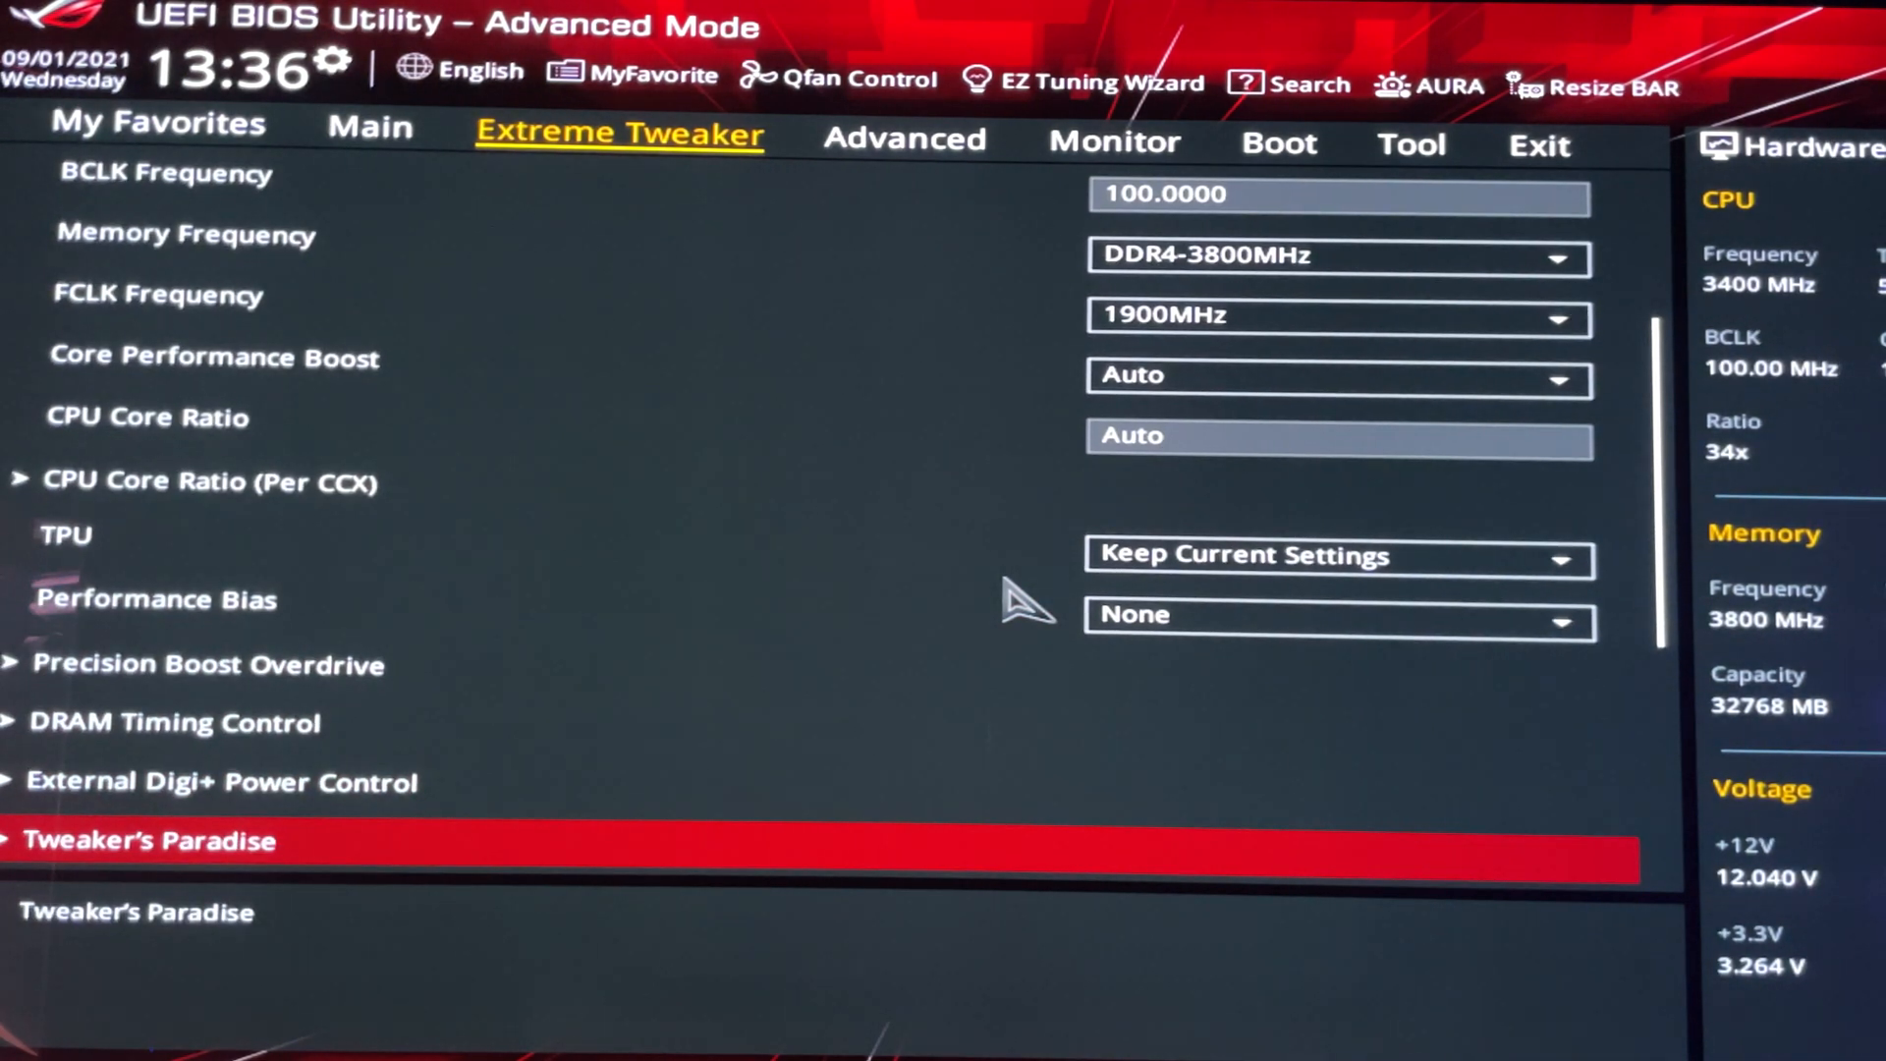
key(Up)
key(Up)
key(Up)
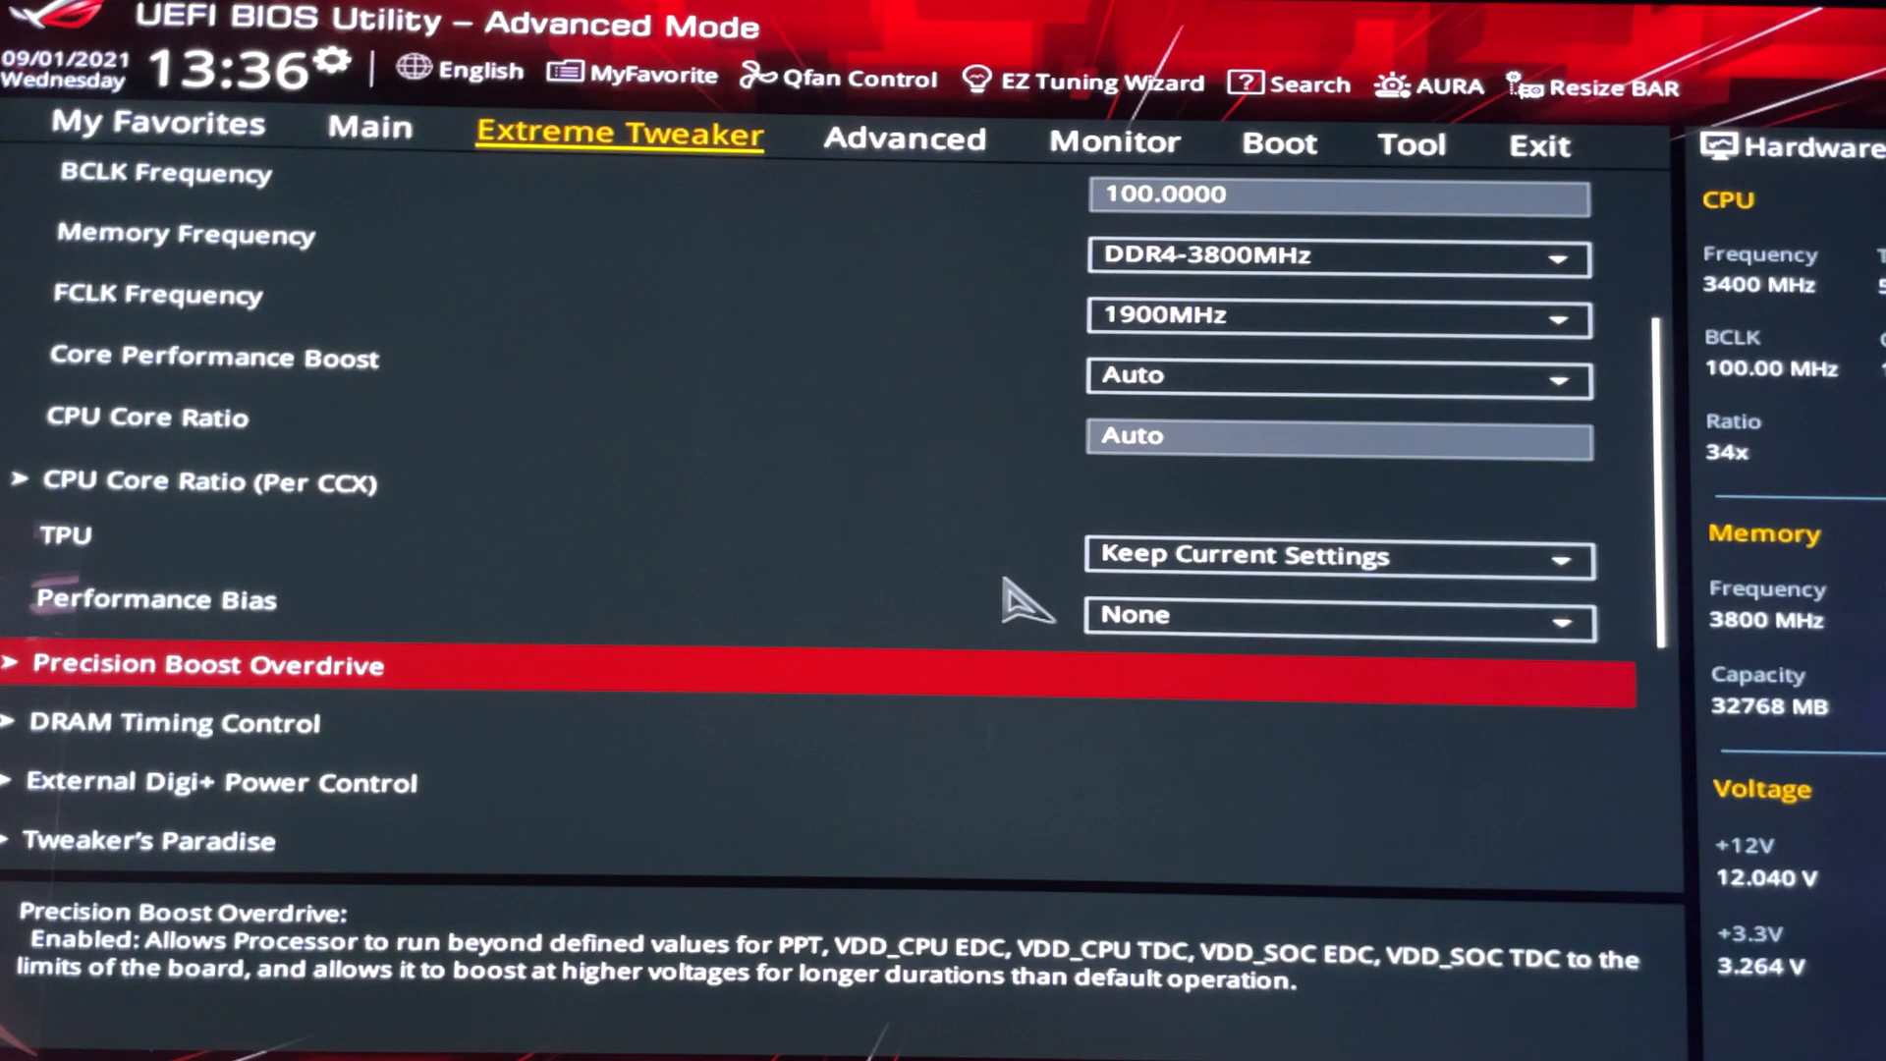
Check the modes chosen for CPU Core Voltage and CPU SOC Voltage, and return to the Precision Boost Overdrive entry
key(Down)
key(Down)
key(Down)
key(Down)
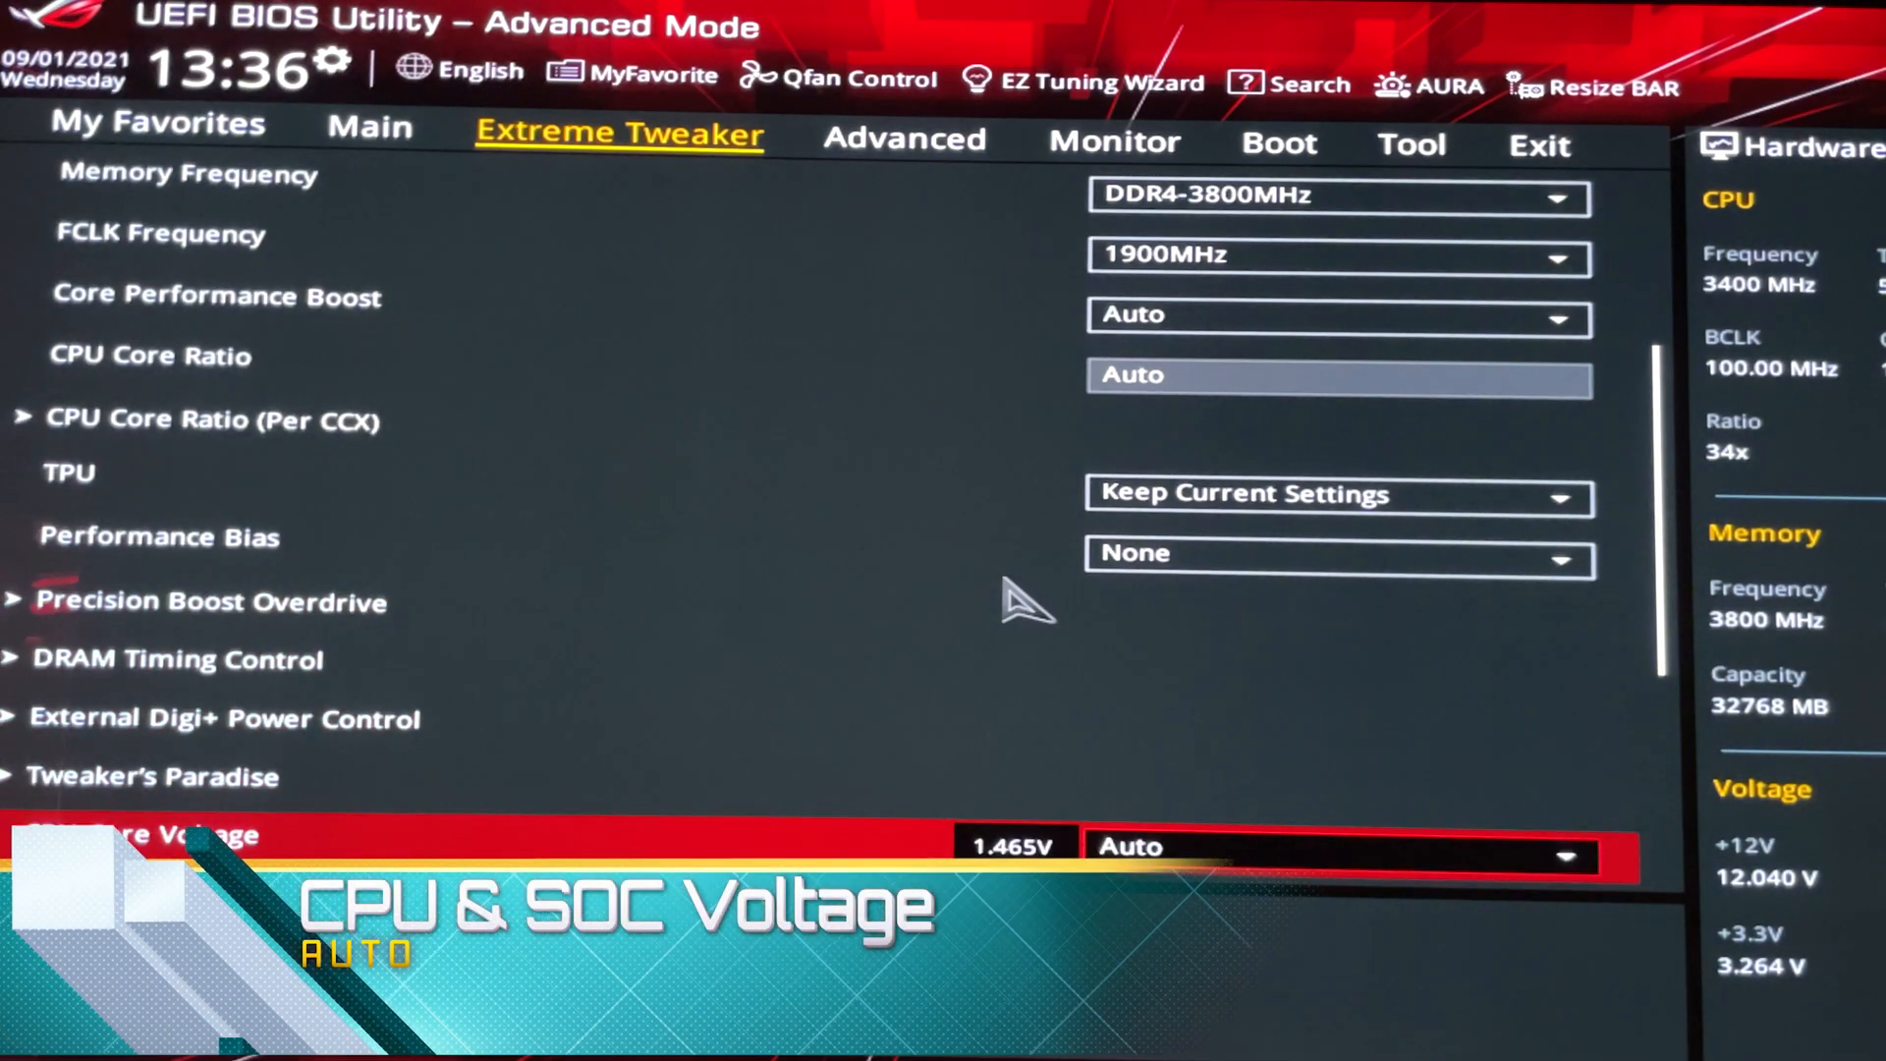
key(Down)
key(Down)
key(Down)
key(Up)
key(Up)
key(Up)
key(Up)
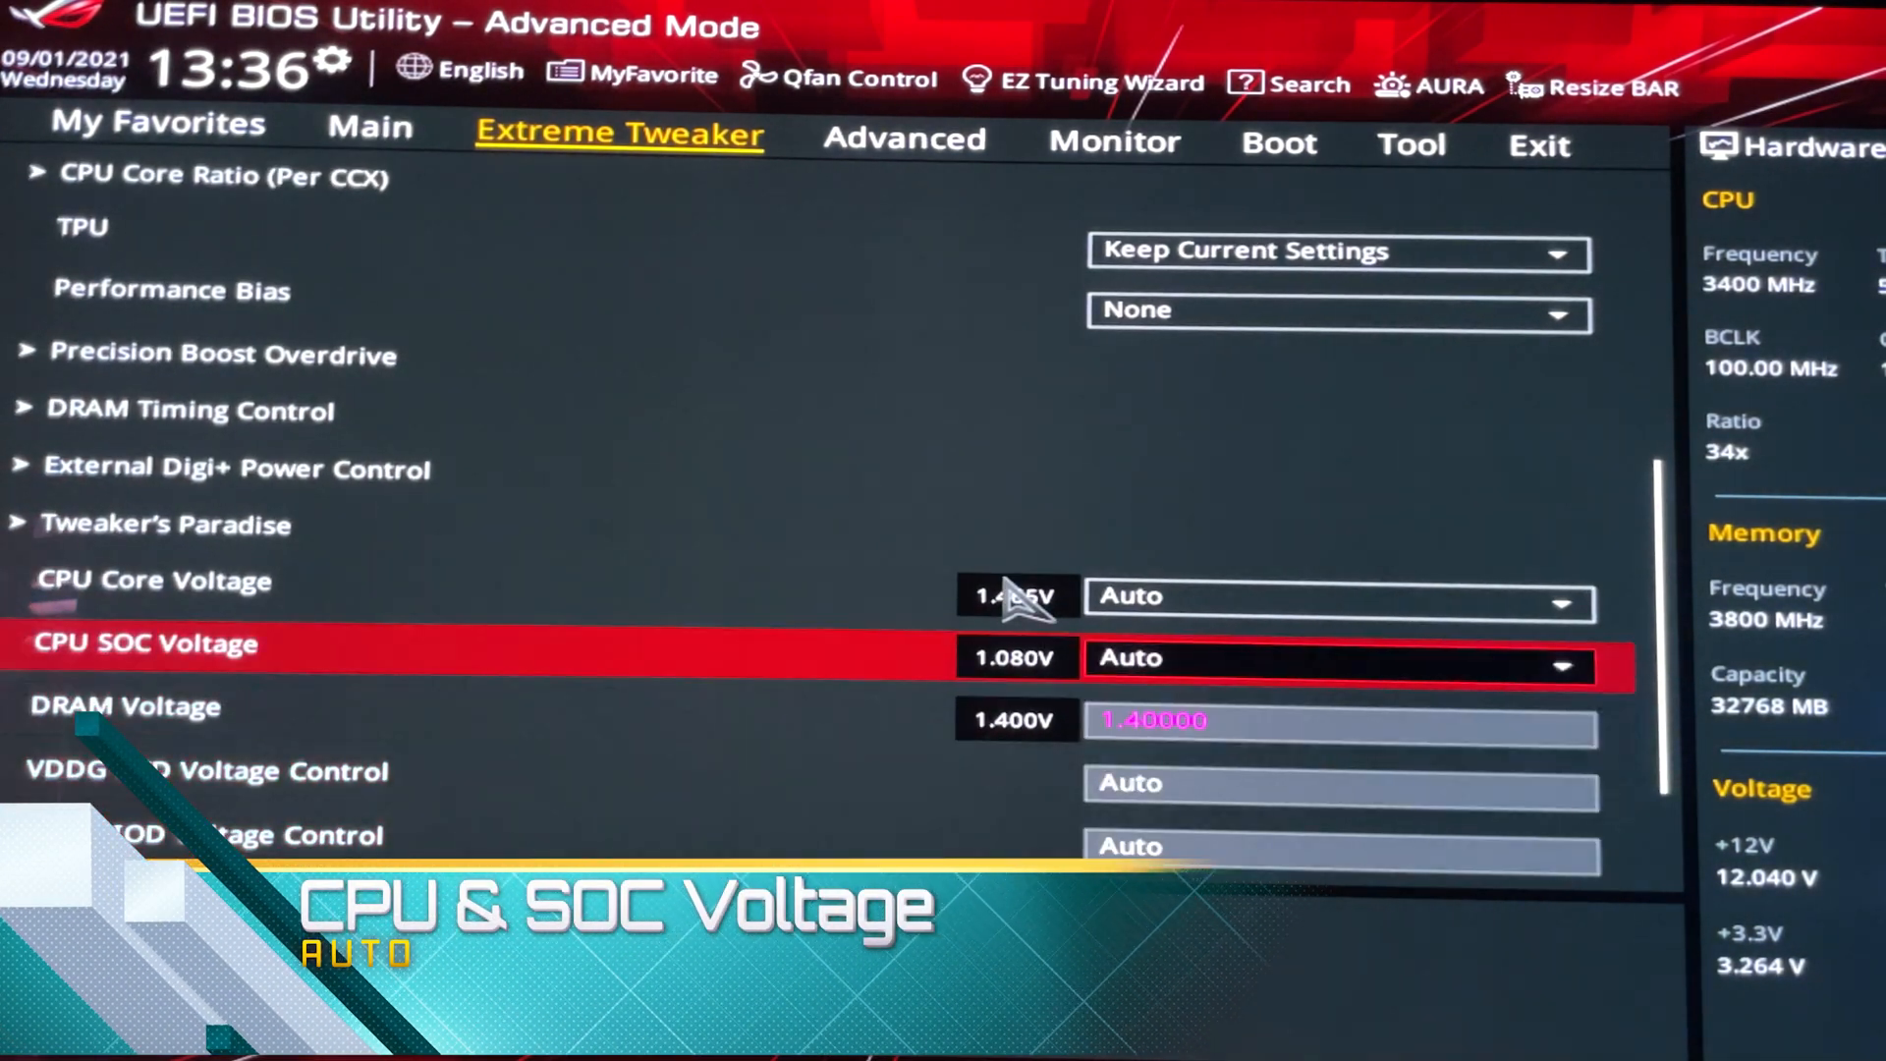
key(Down)
key(Up)
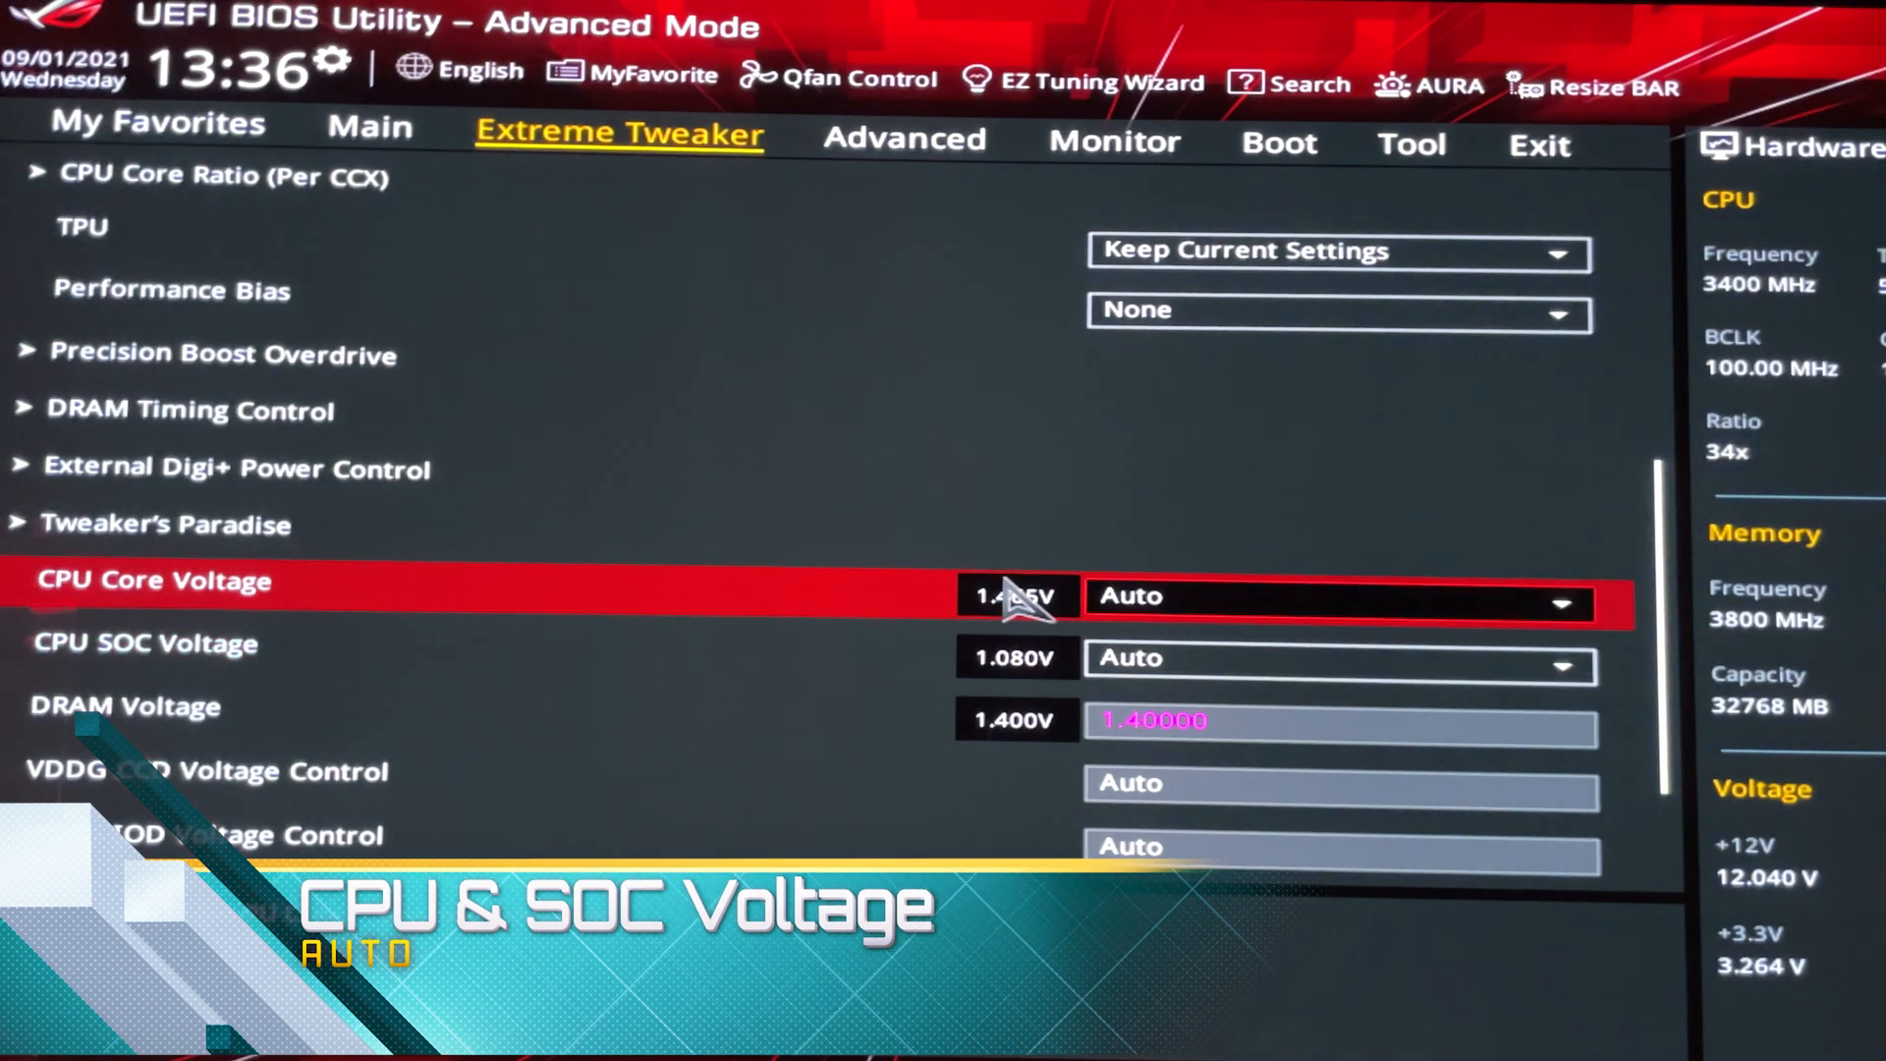
key(Down)
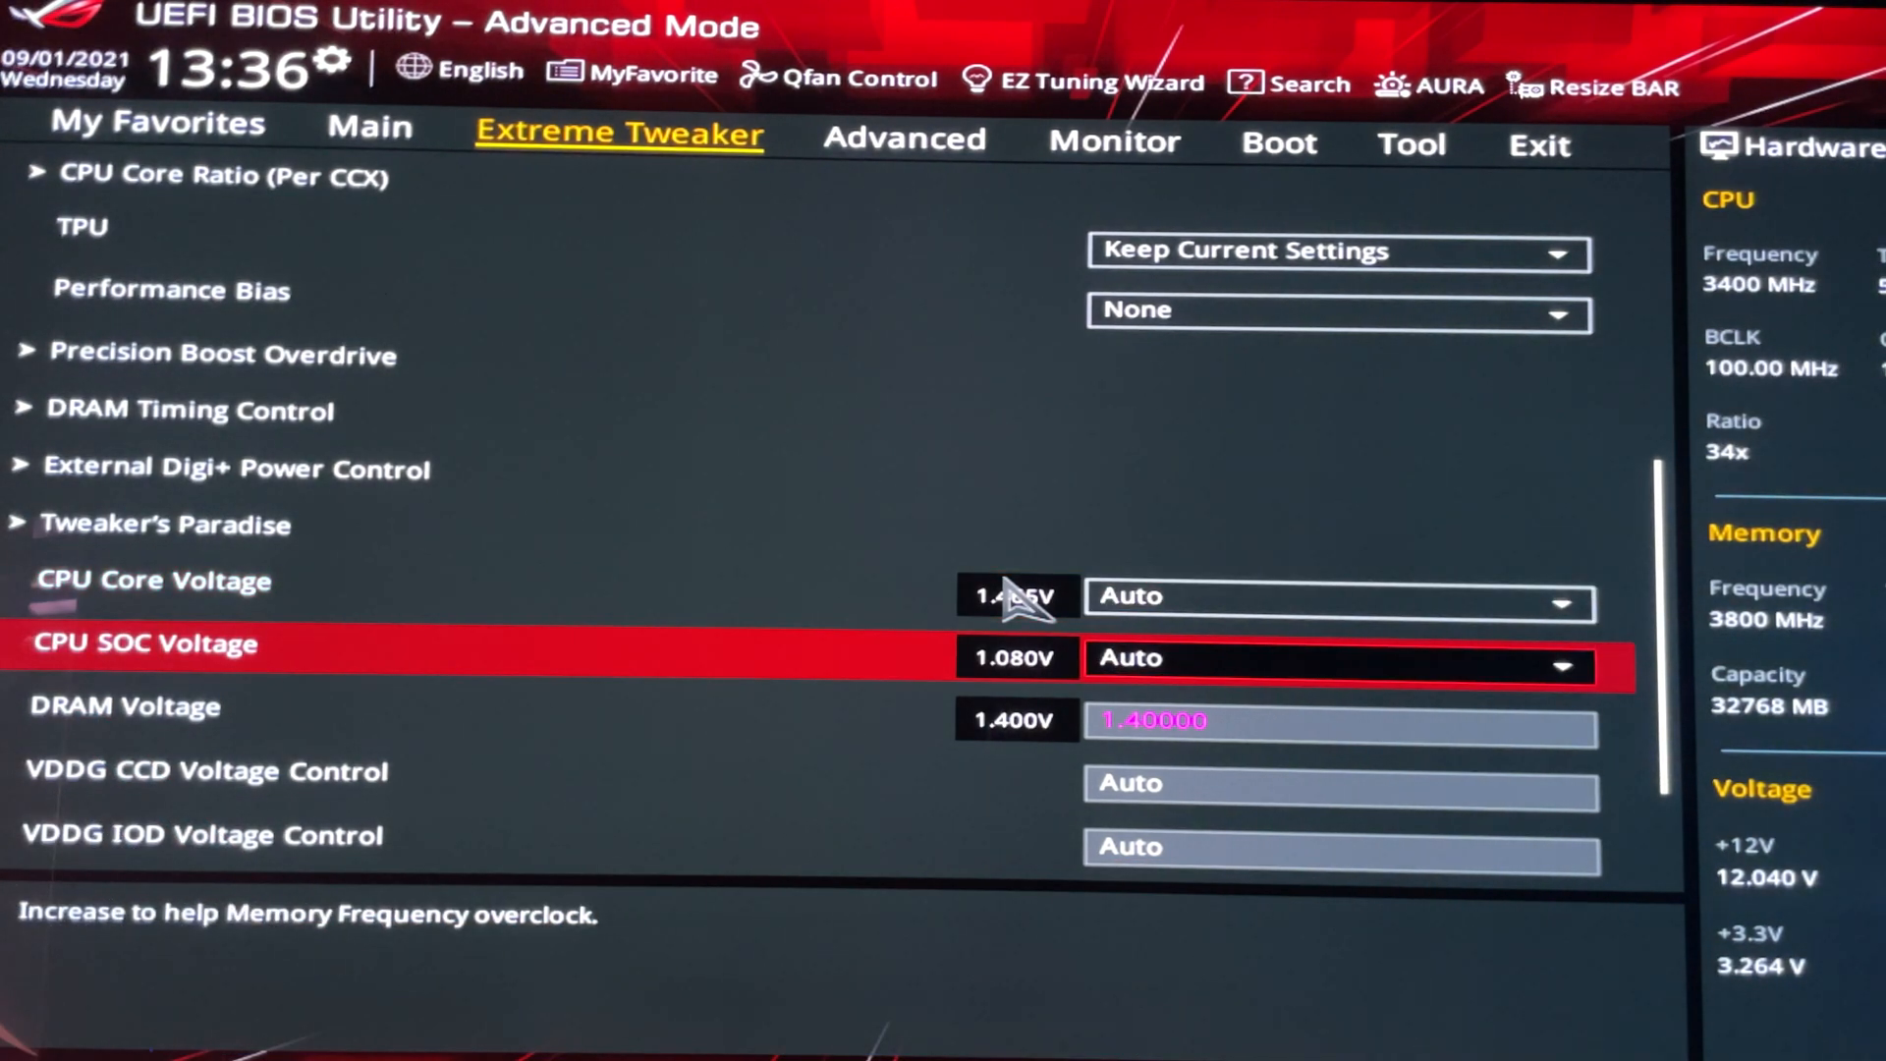
key(Up)
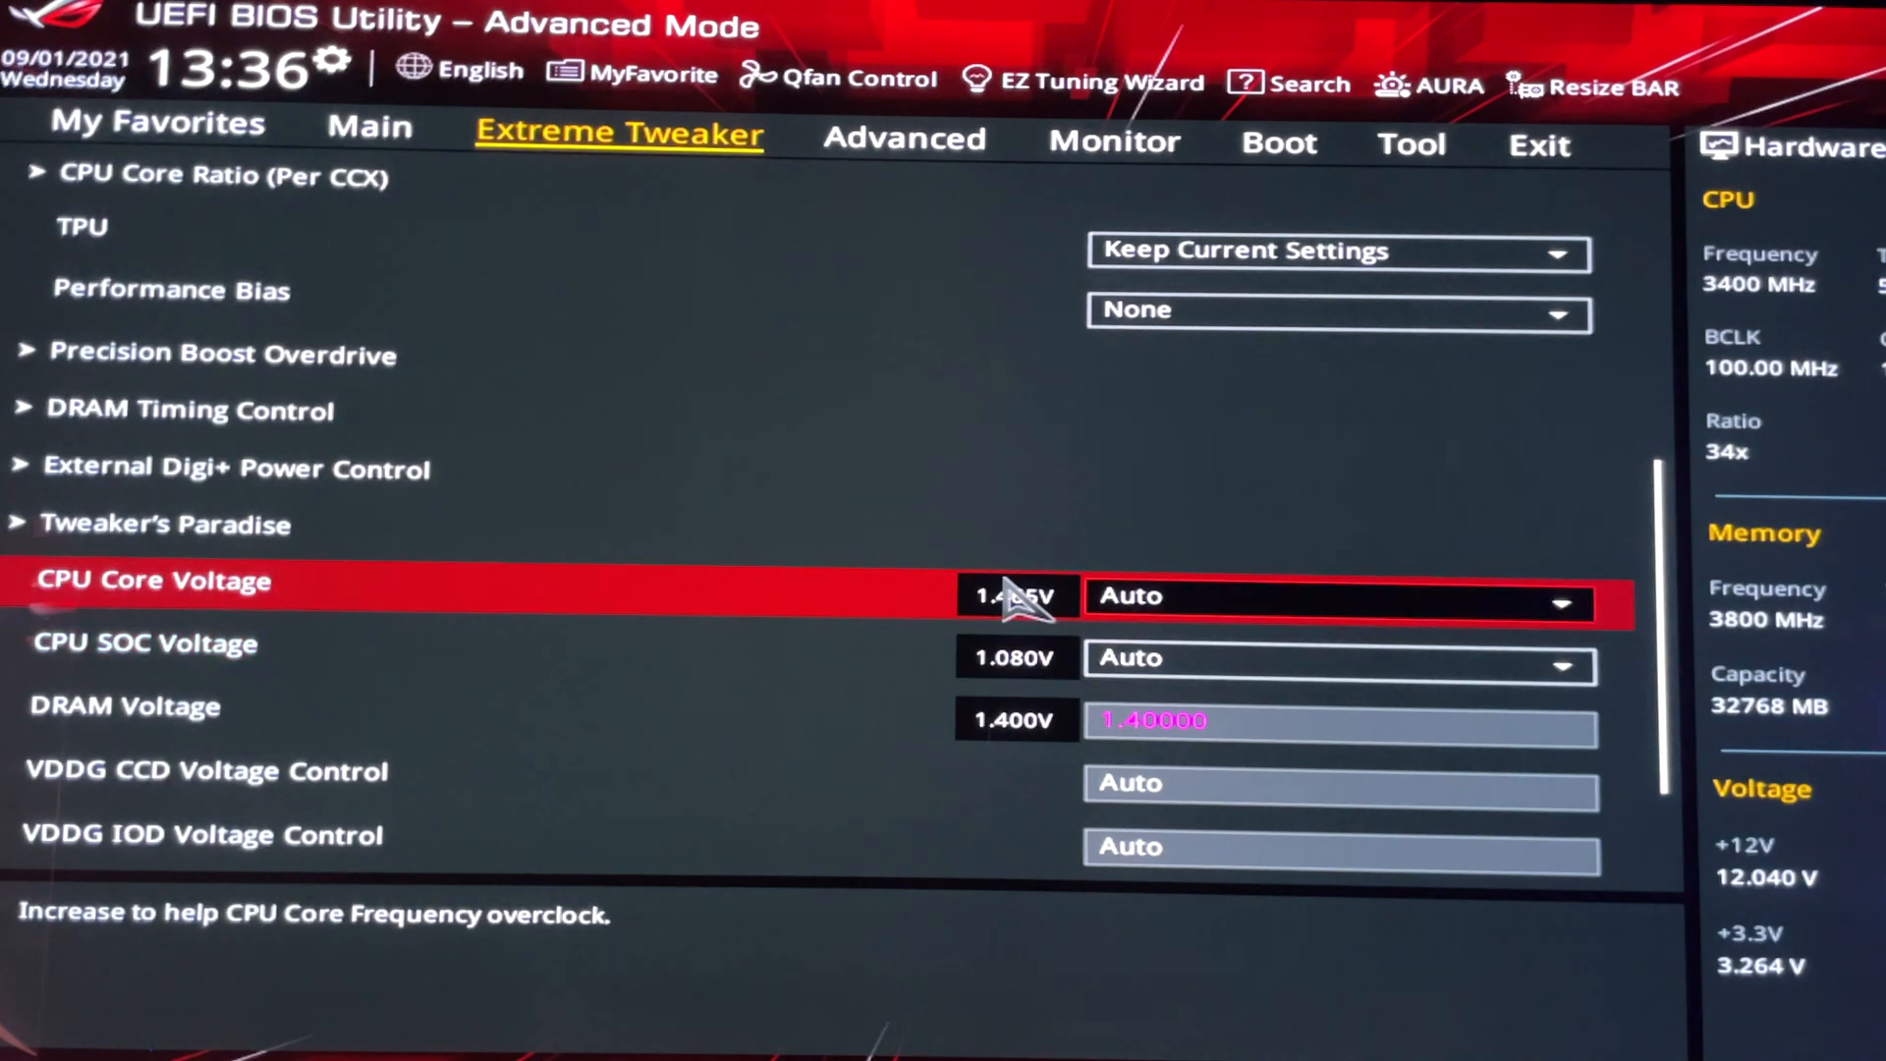
key(Down)
key(Up)
key(Up)
key(Up)
key(Up)
key(Up)
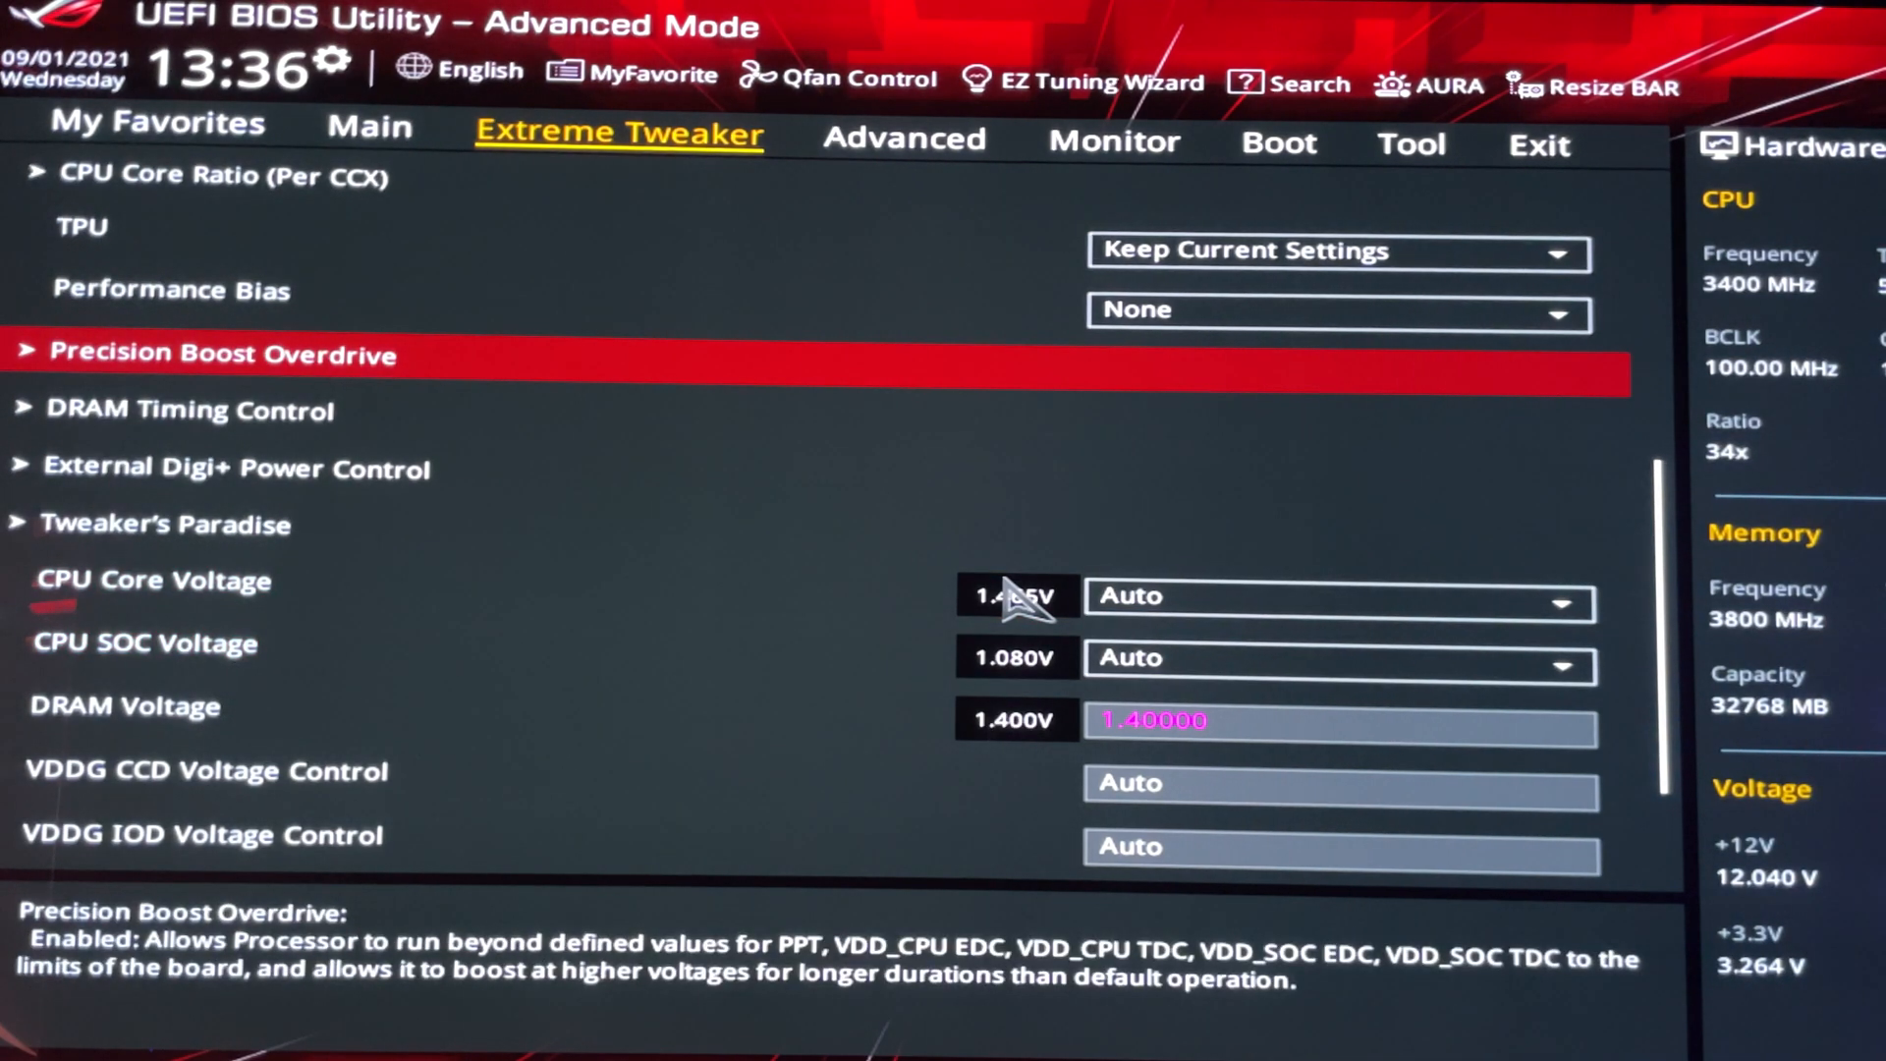
Open the AMD Overclocking setup page from the Advanced settings and accept its warranty warning
key(Right)
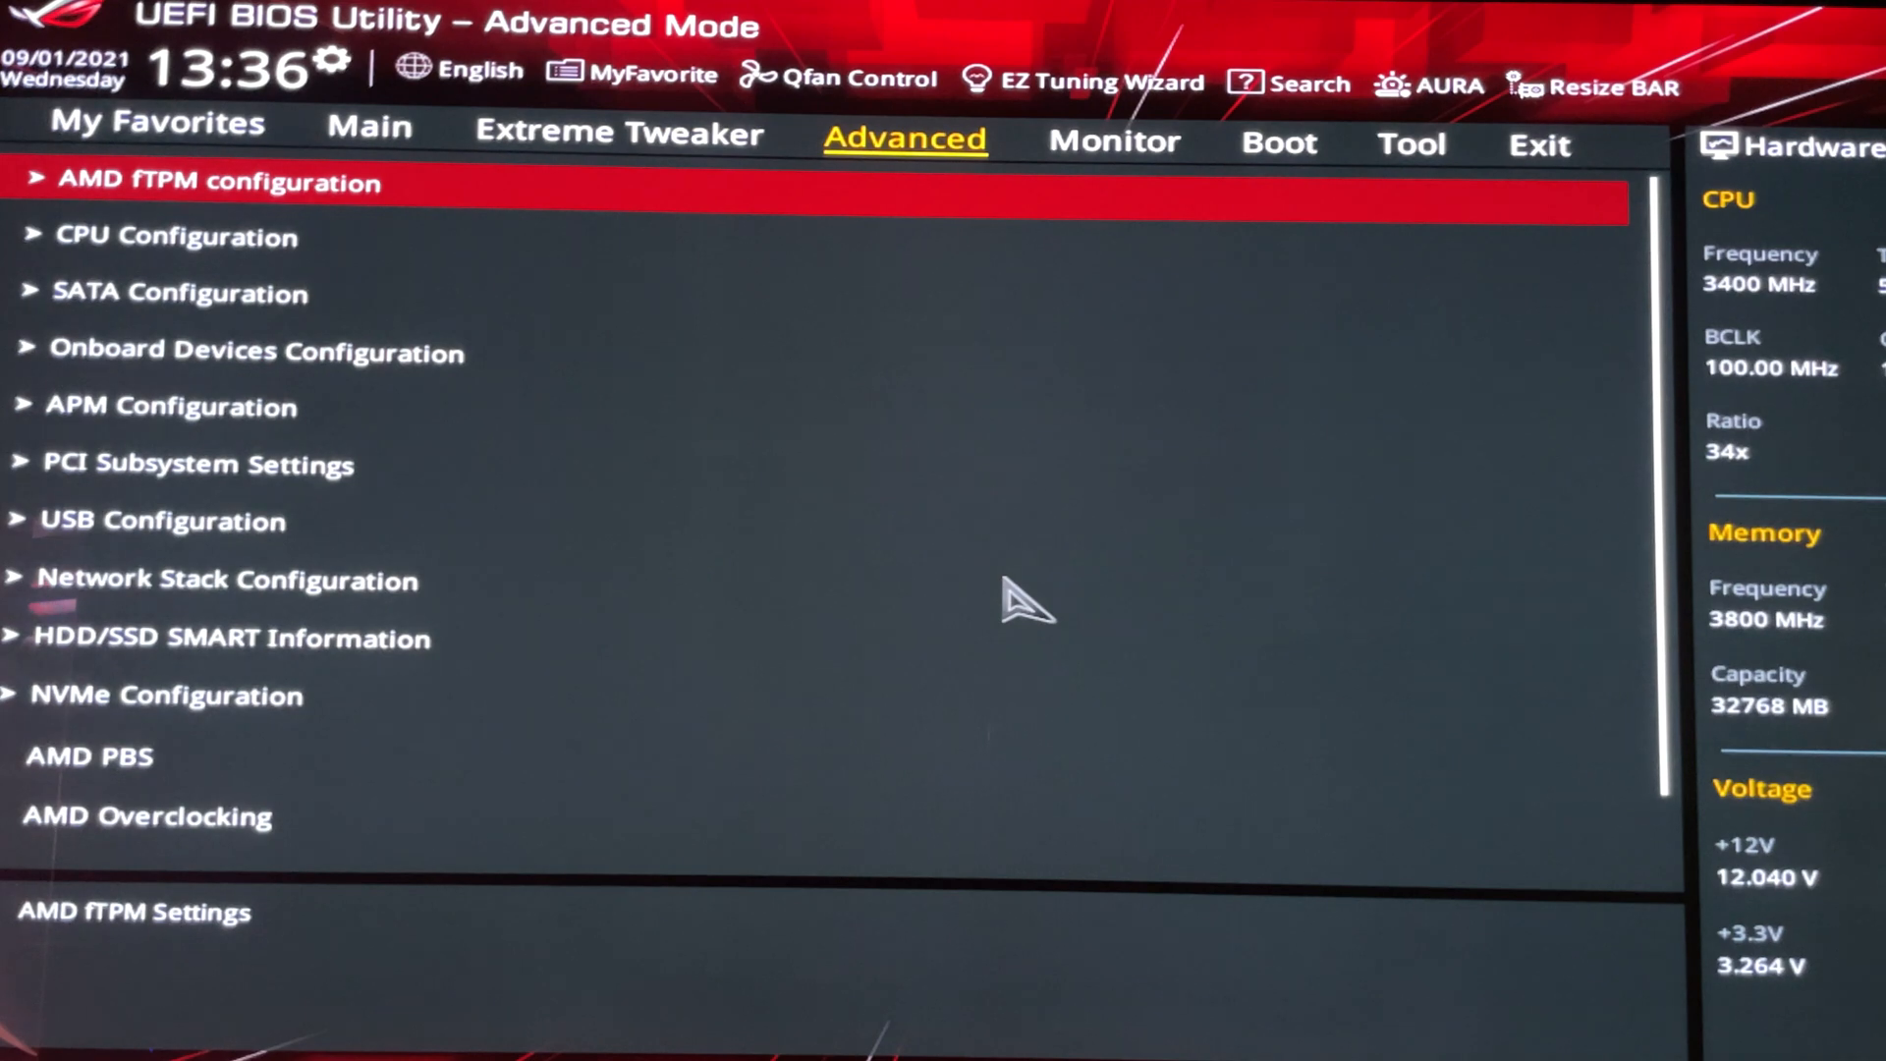
key(Down)
key(Down)
key(Down)
key(Down)
key(Down)
key(Down)
key(Down)
key(Down)
key(Down)
key(Down)
key(Down)
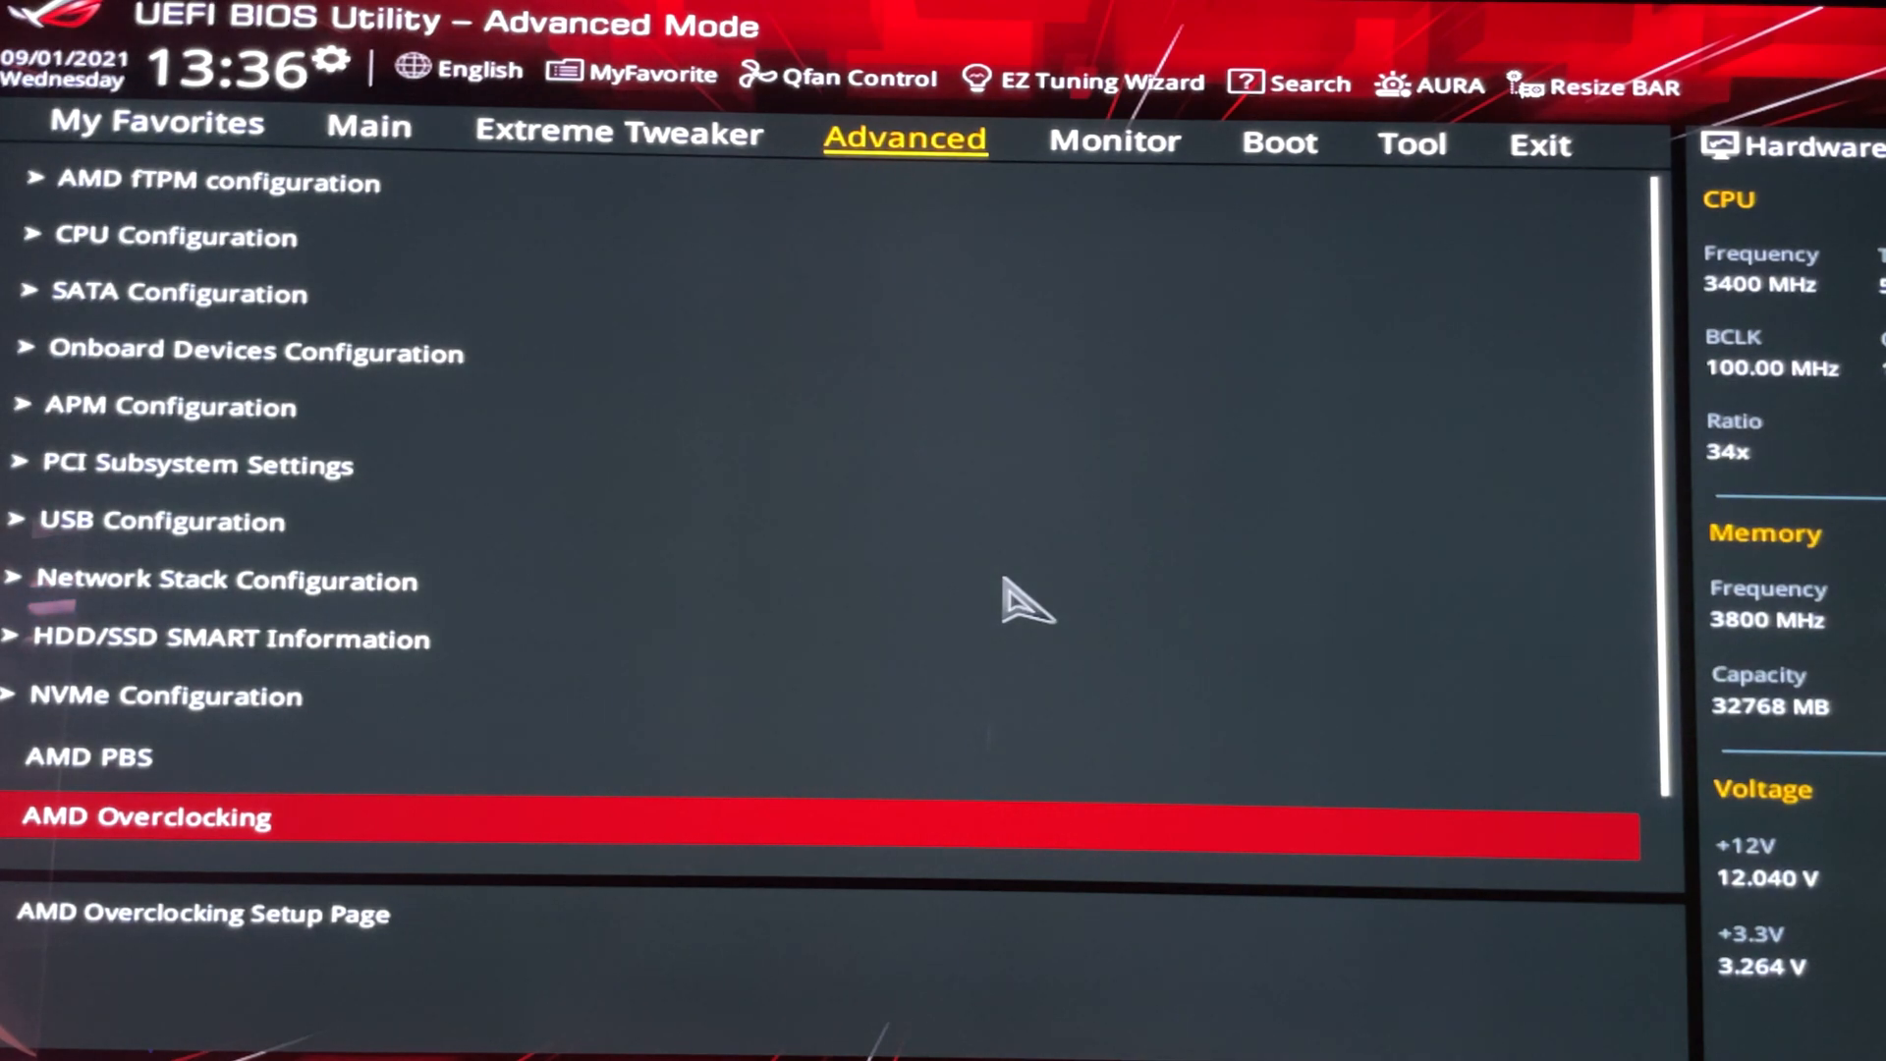
key(Return)
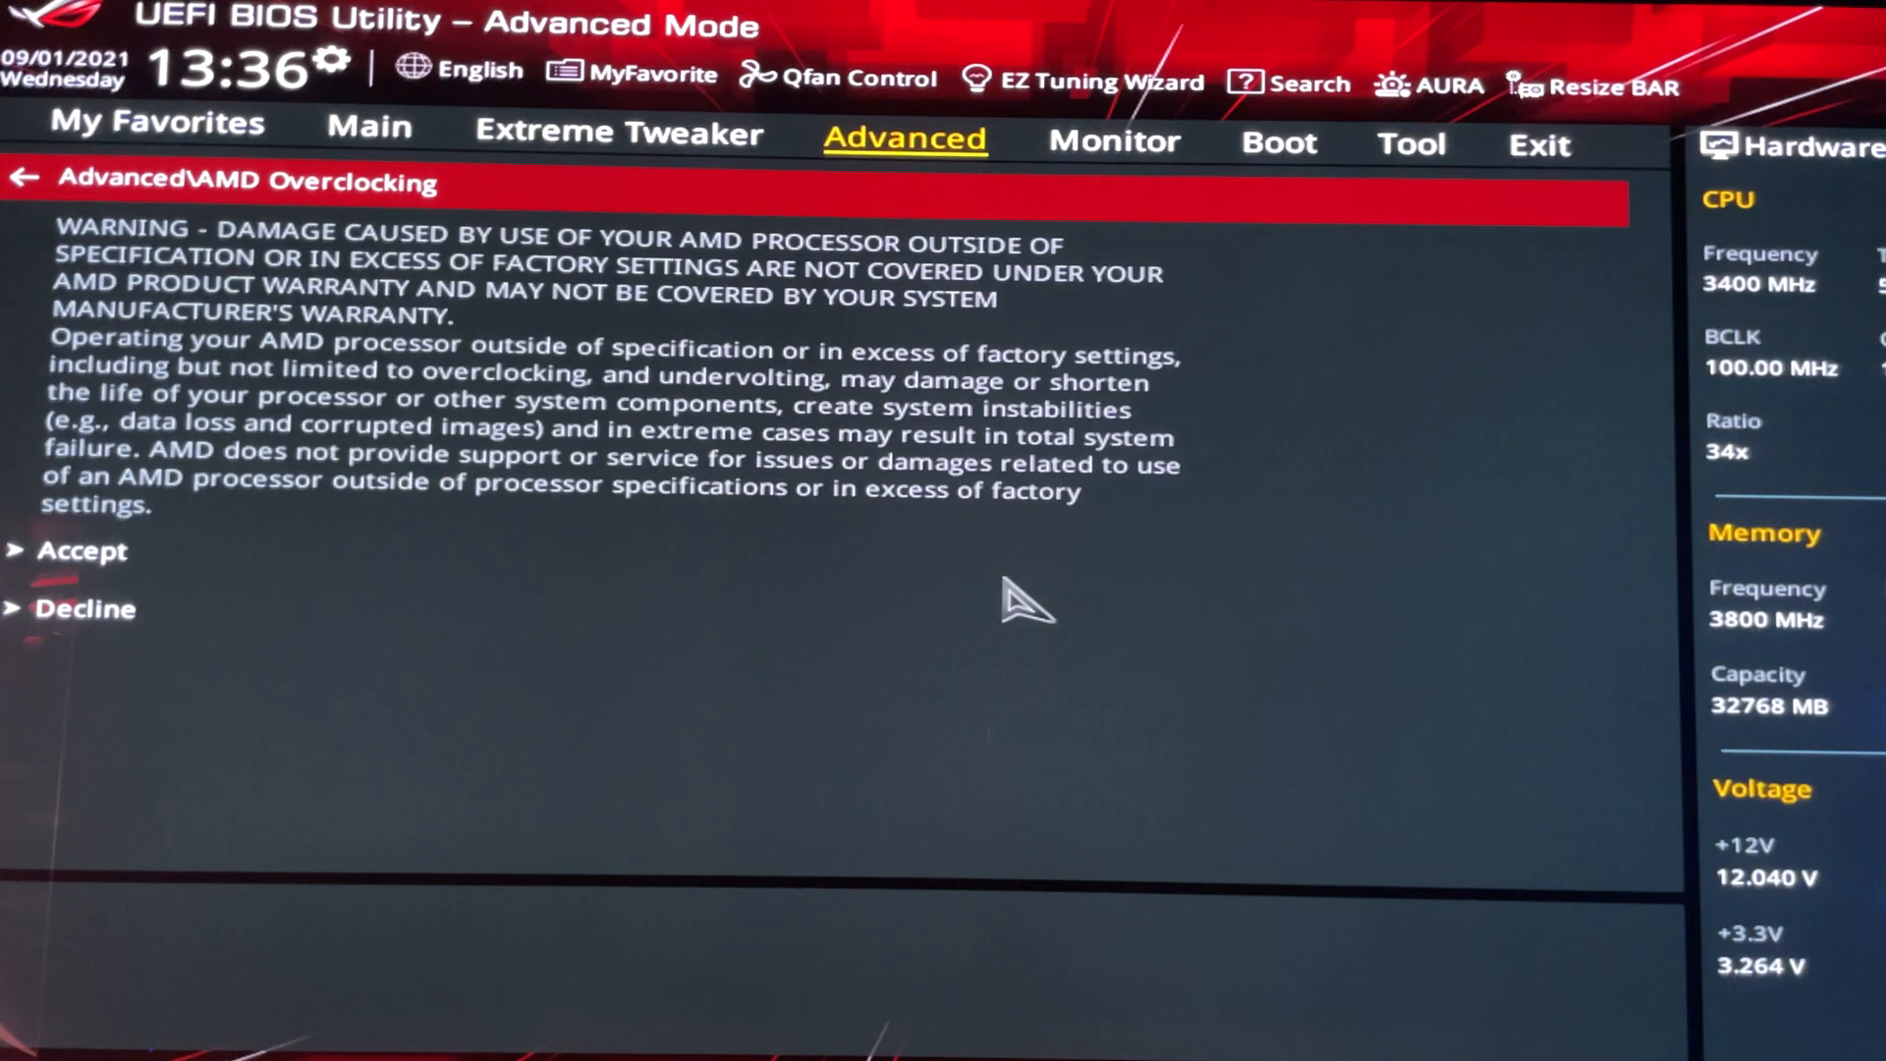
key(Down)
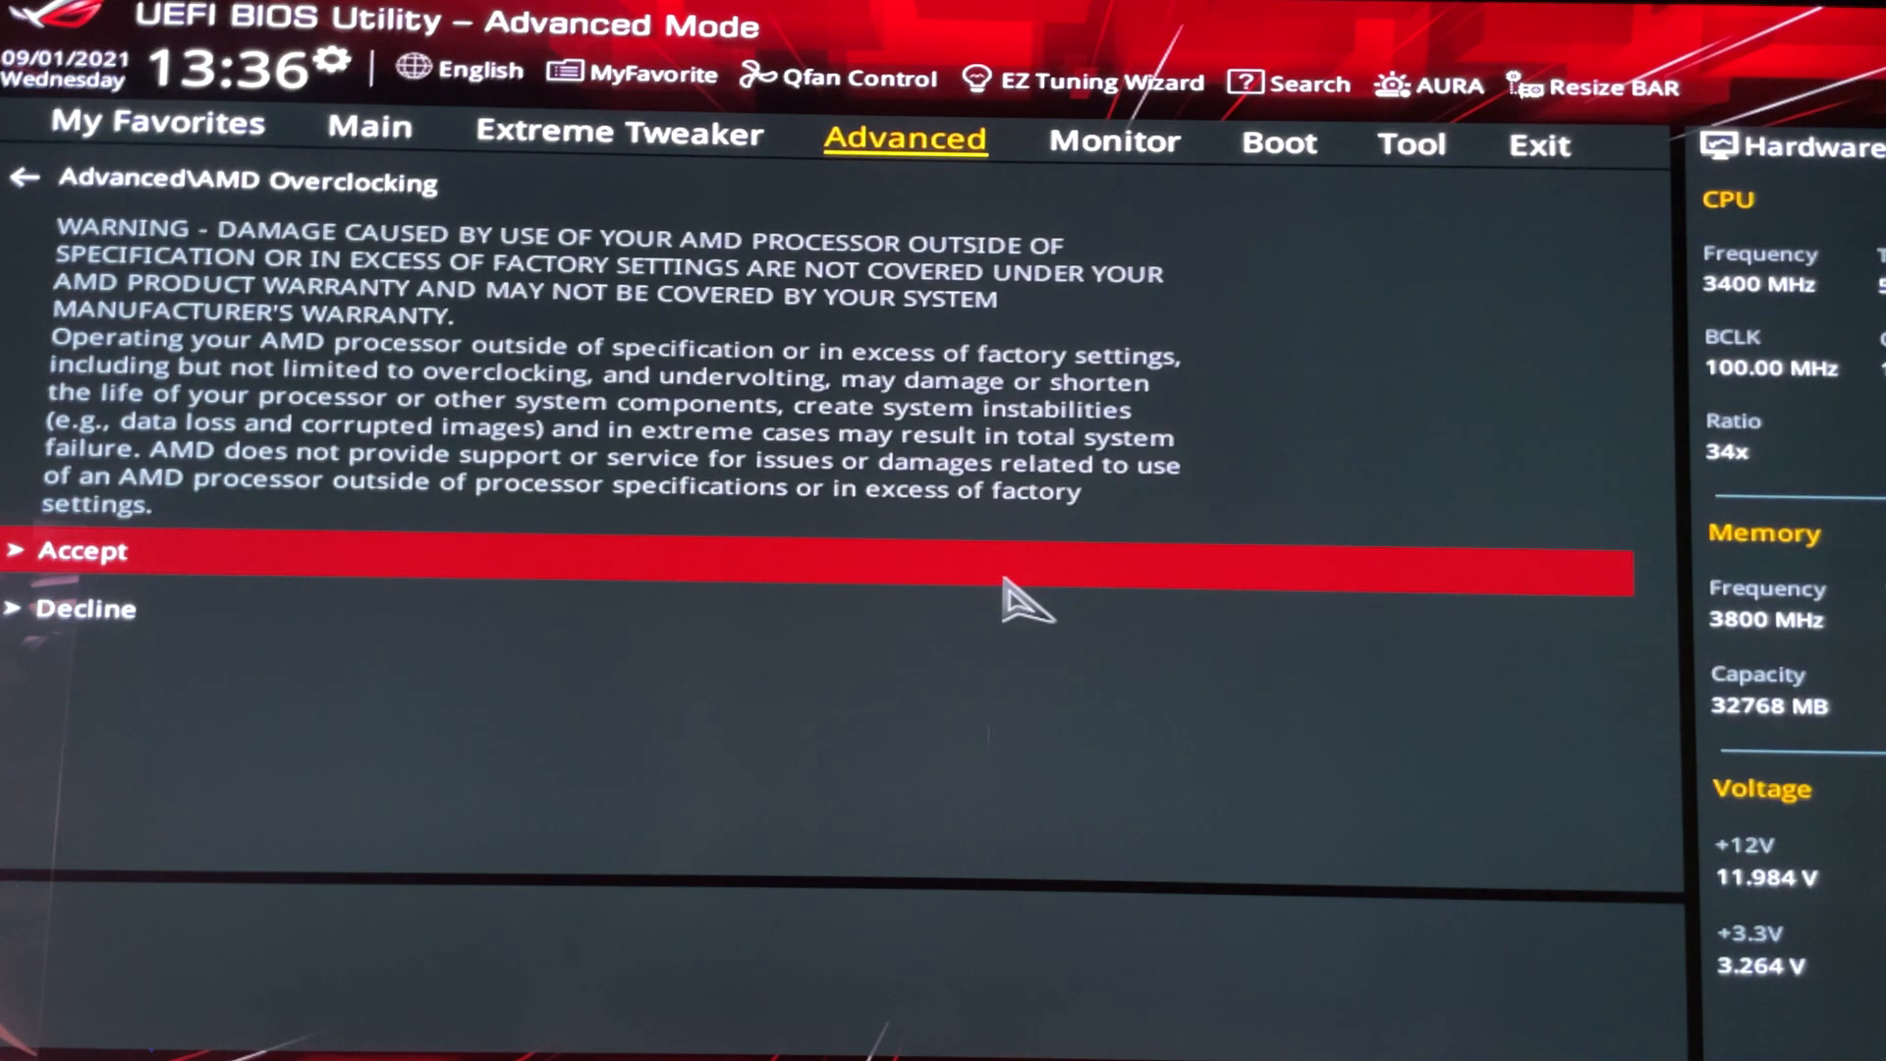
key(Return)
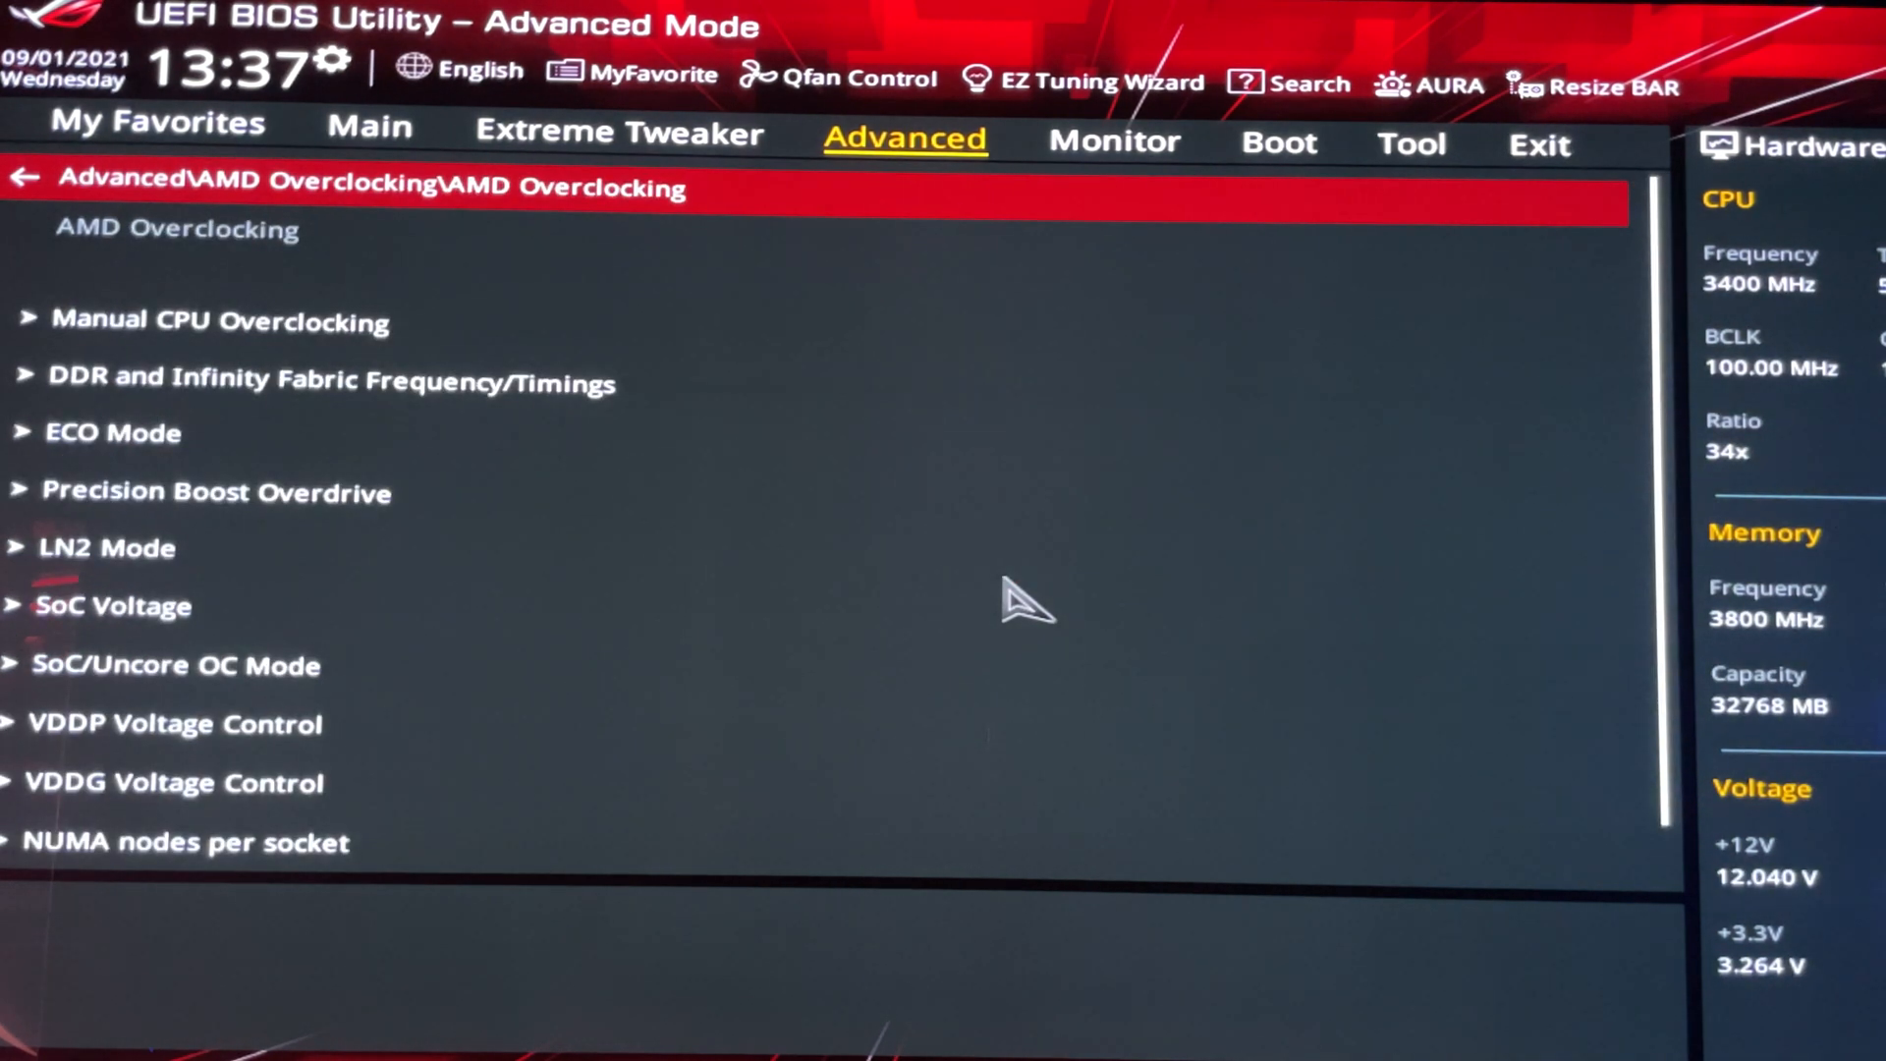
Open the Precision Boost Overdrive settings within AMD Overclocking
key(Down)
key(Down)
key(Down)
key(Down)
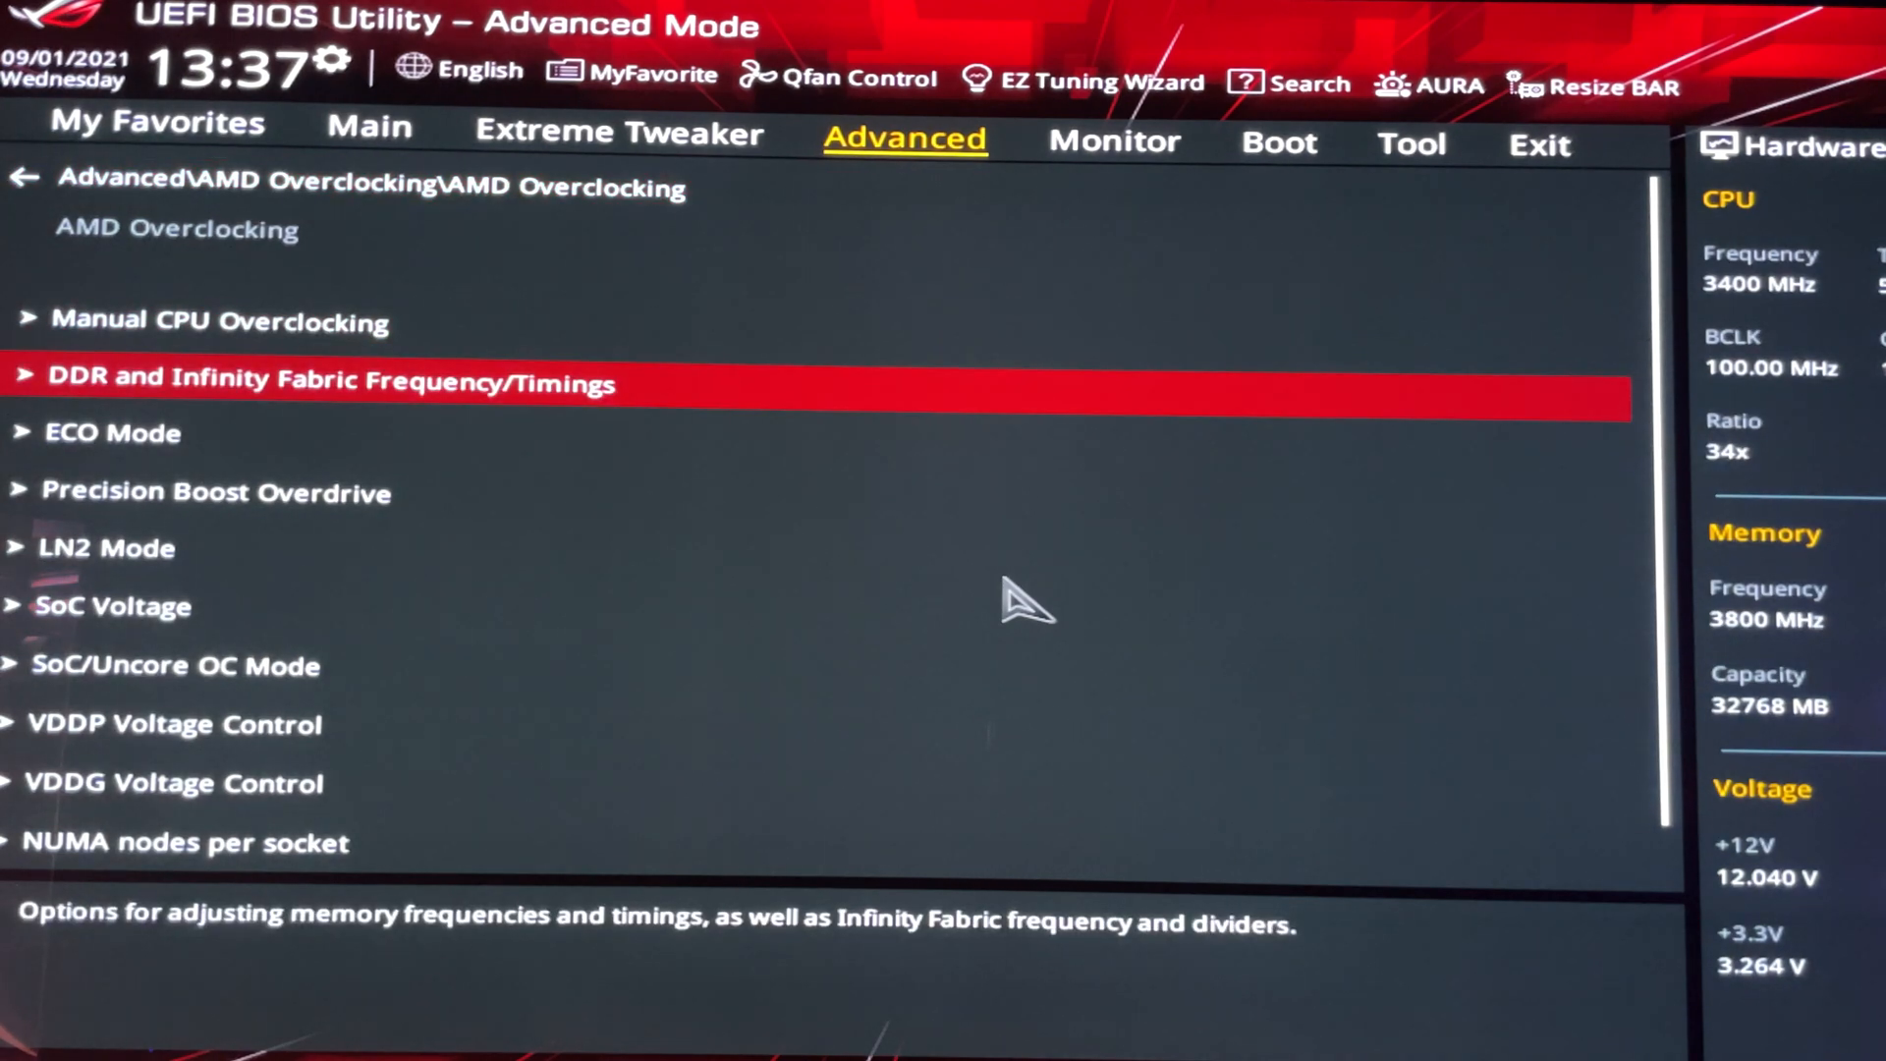
key(Down)
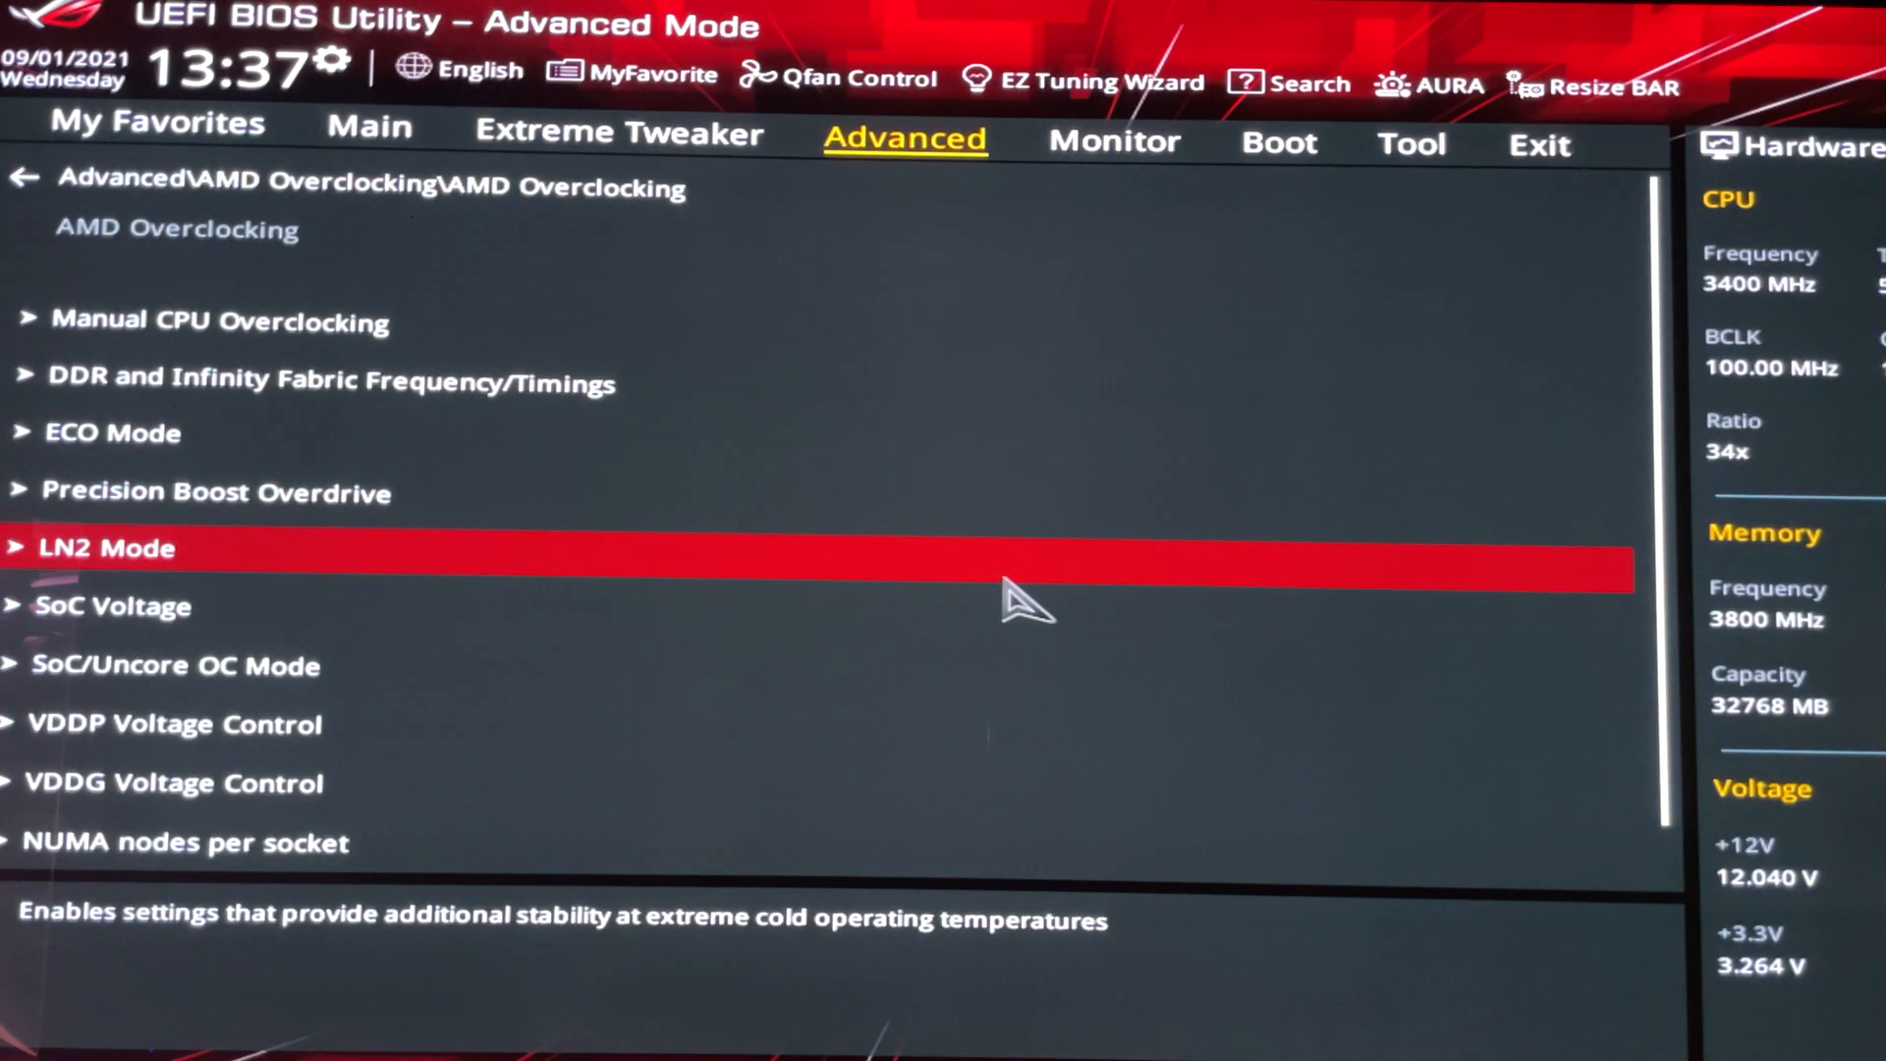
key(Up)
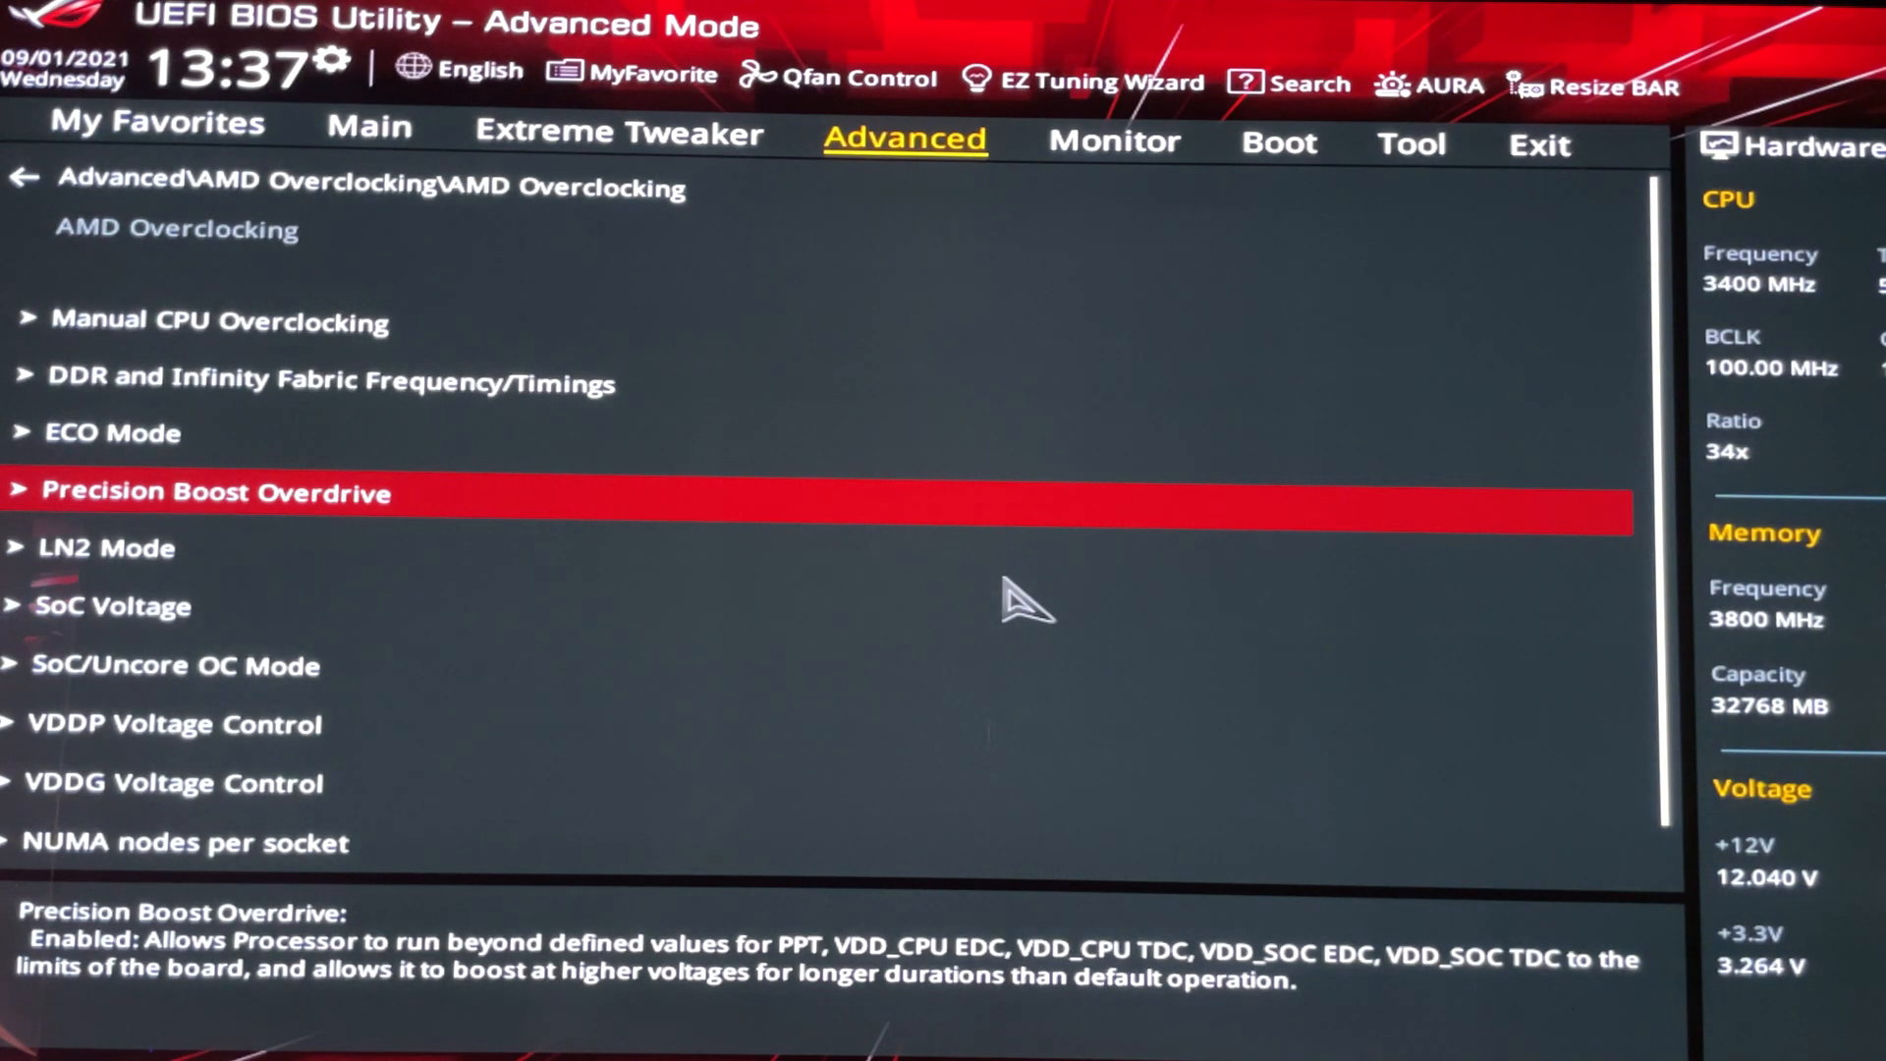
key(Return)
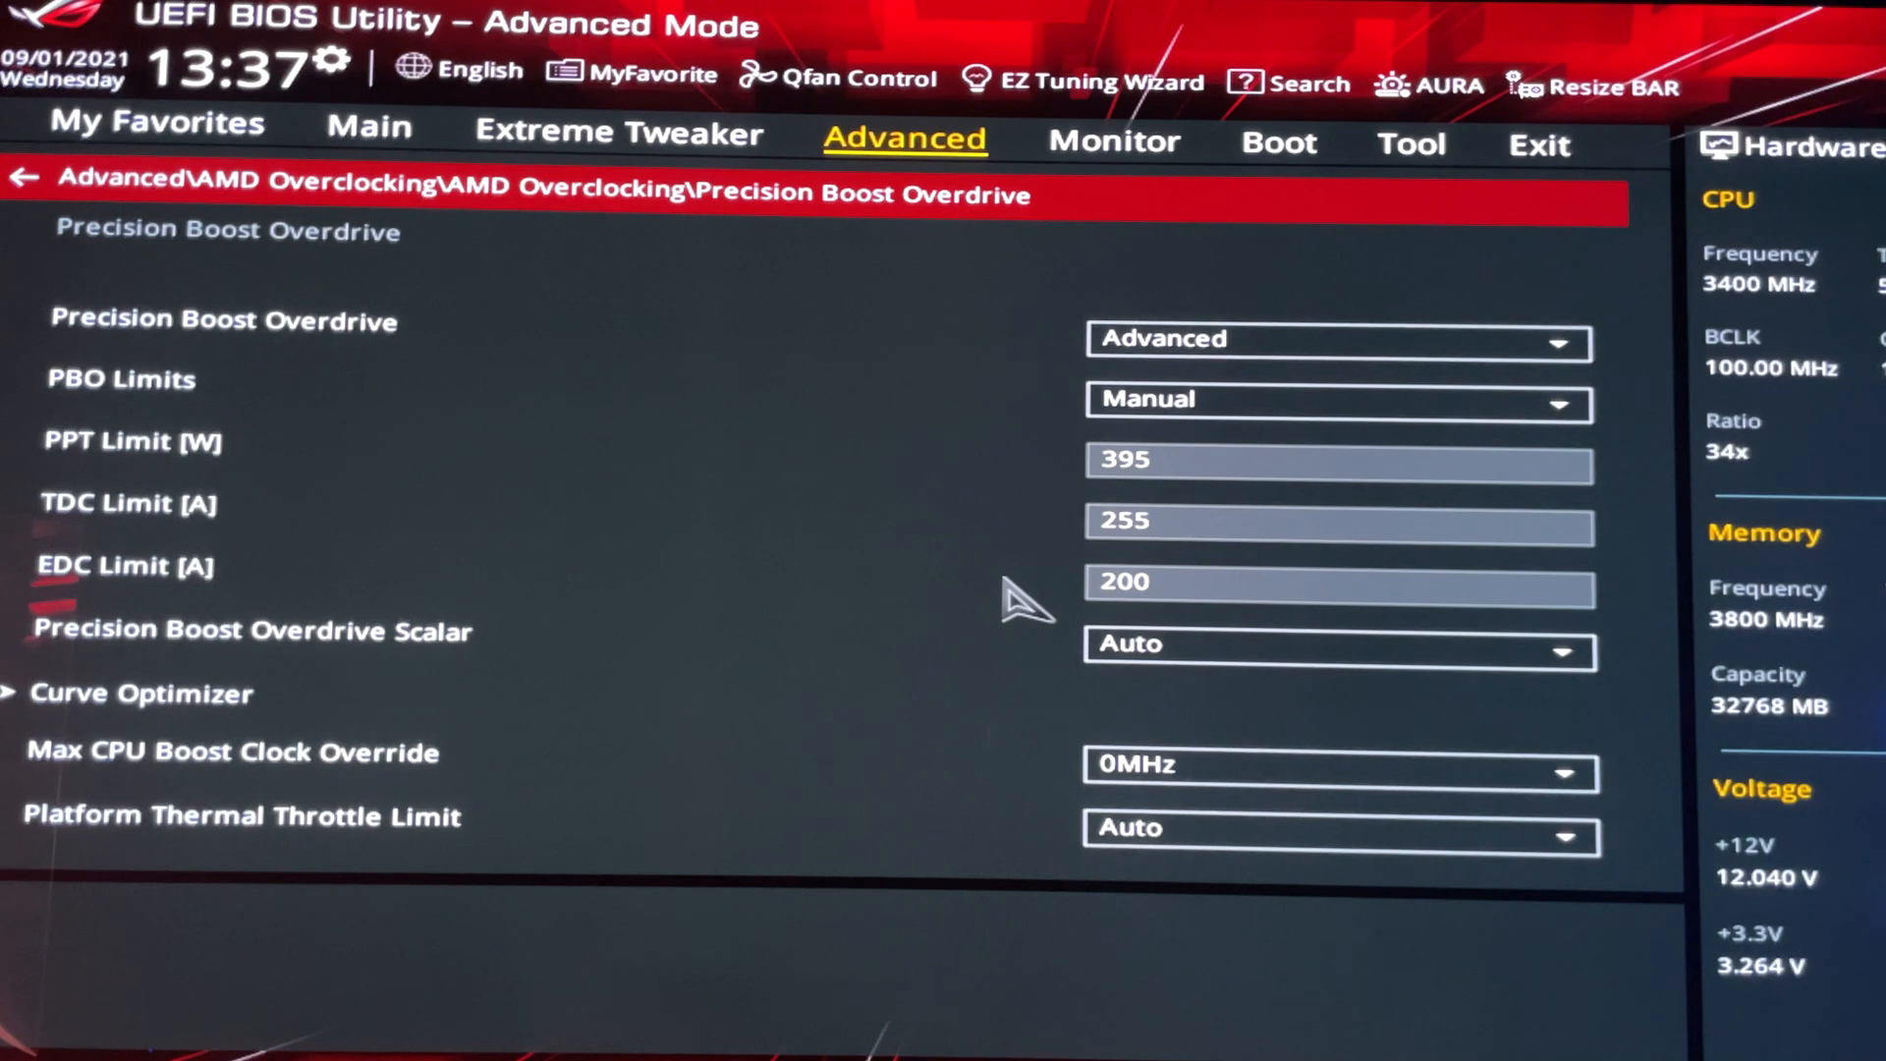
Set Precision Boost Overdrive to Auto
key(Down)
key(Return)
key(Up)
key(Up)
key(Up)
key(Return)
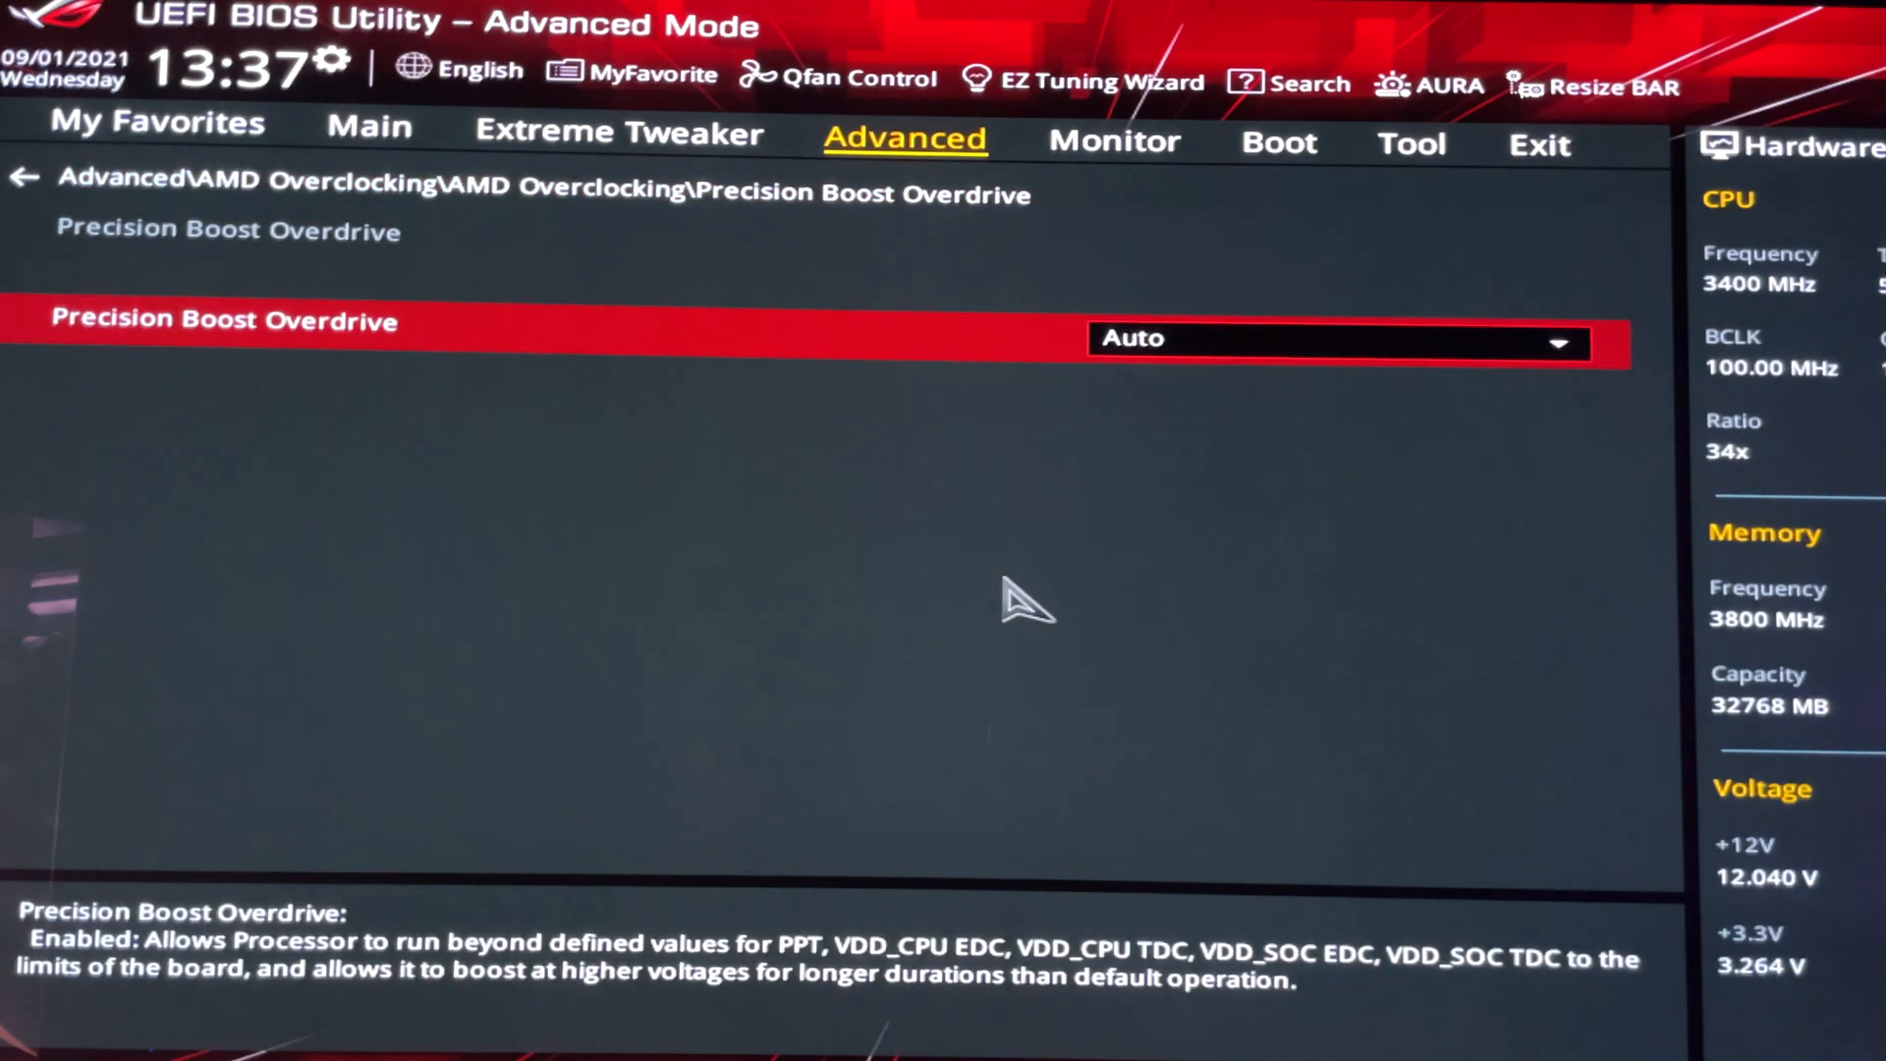
Set Precision Boost Overdrive to Enabled
key(Return)
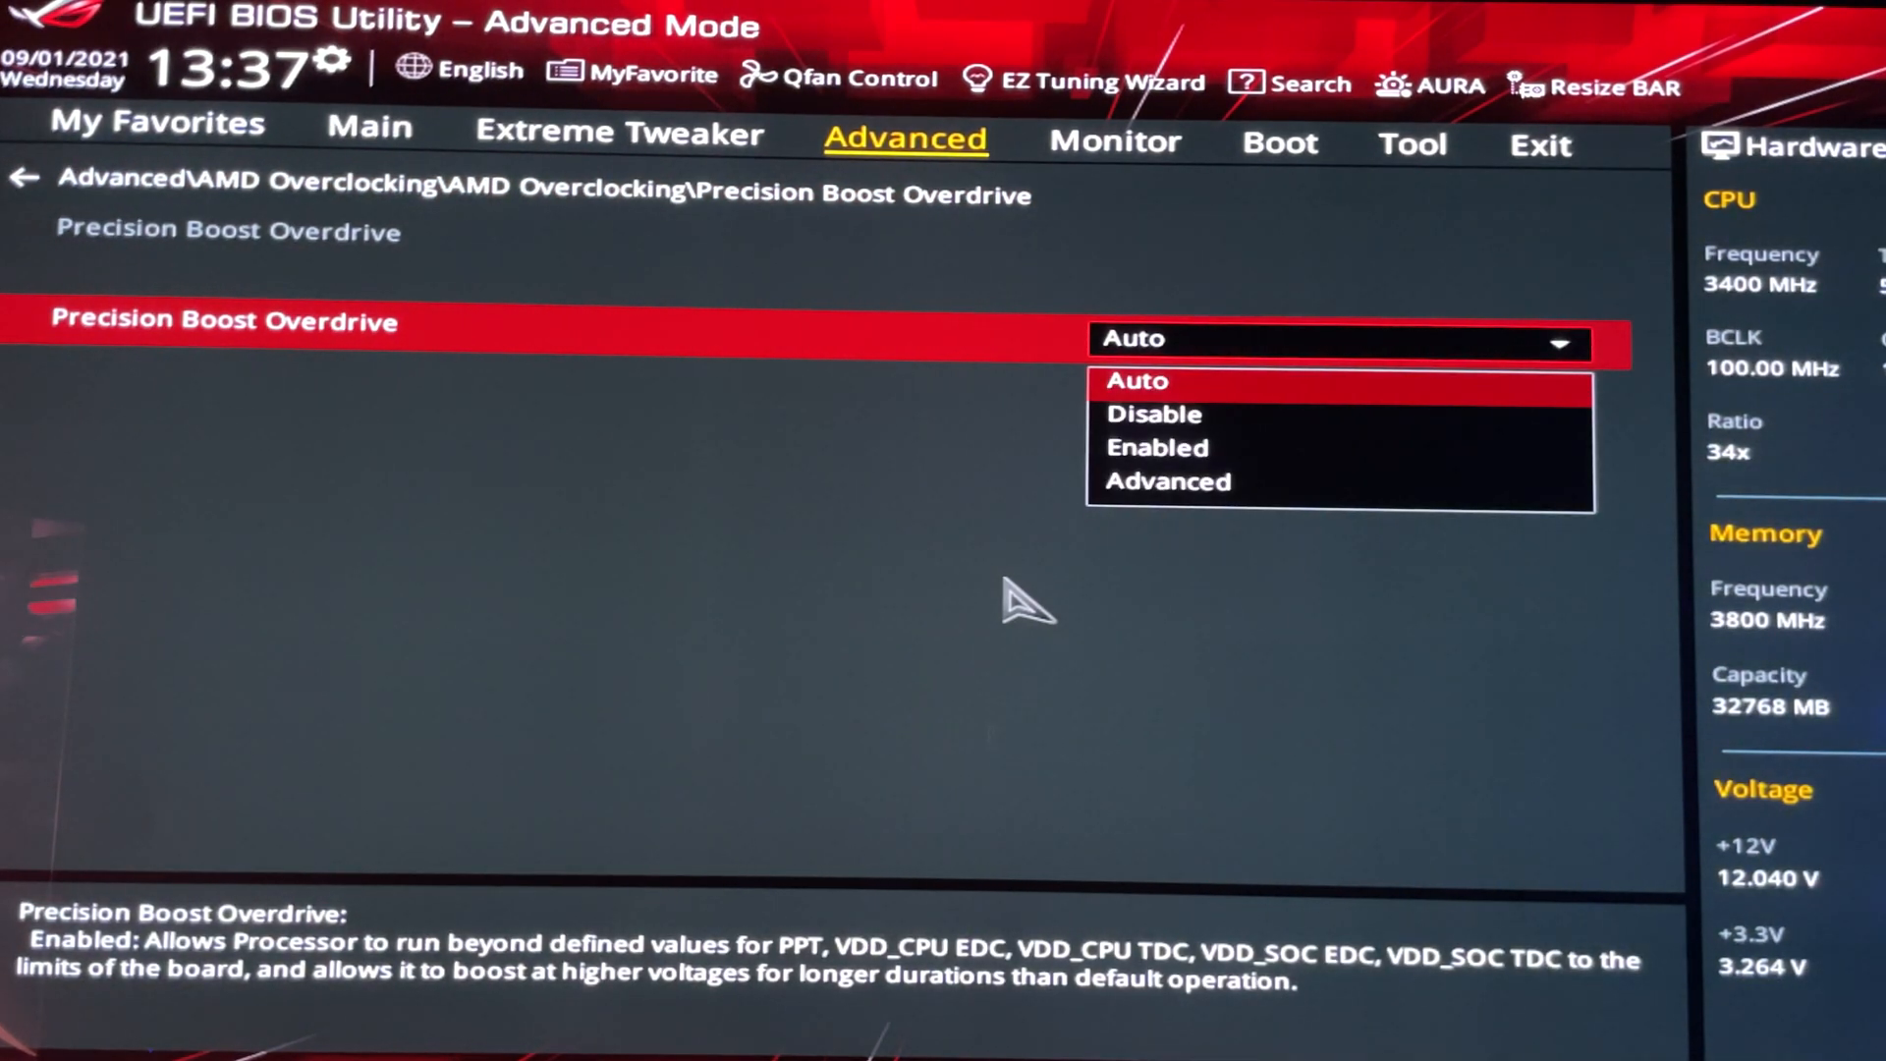
key(Down)
key(Down)
key(Return)
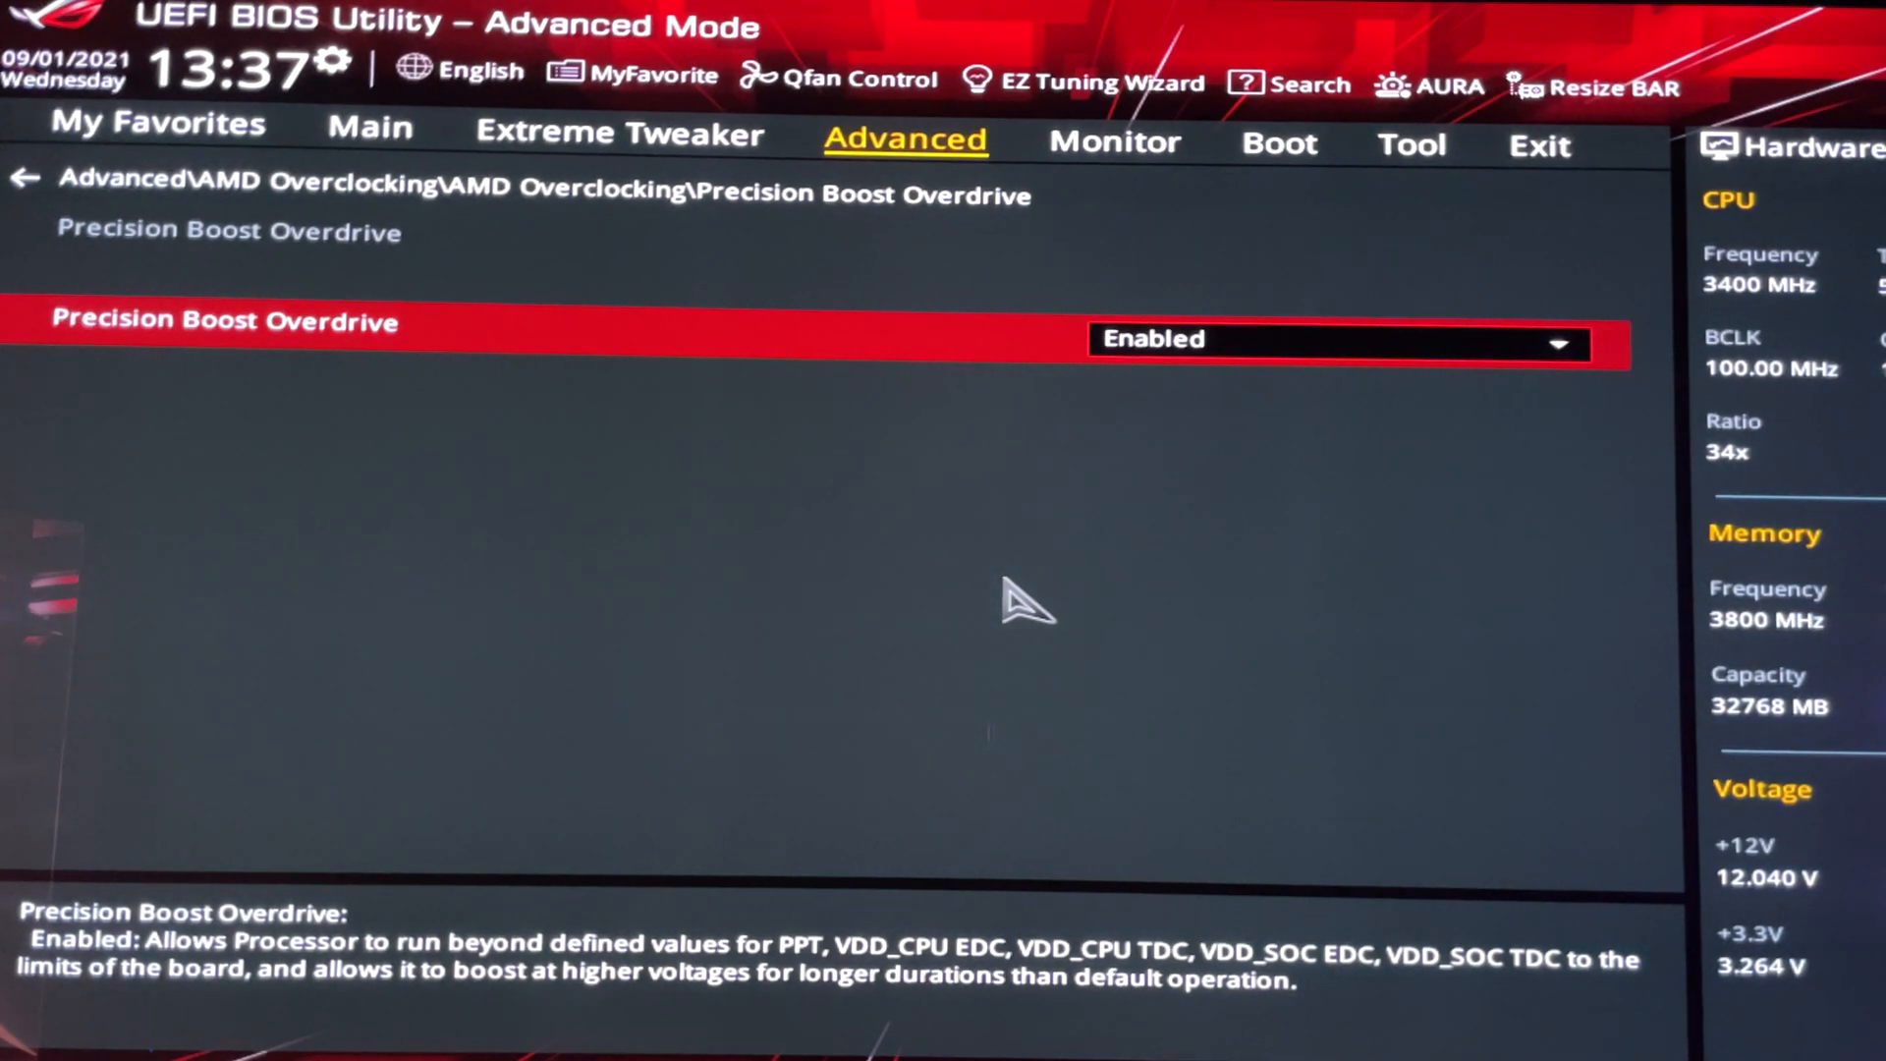
Set Precision Boost Overdrive to Advanced
key(Return)
key(Down)
key(Return)
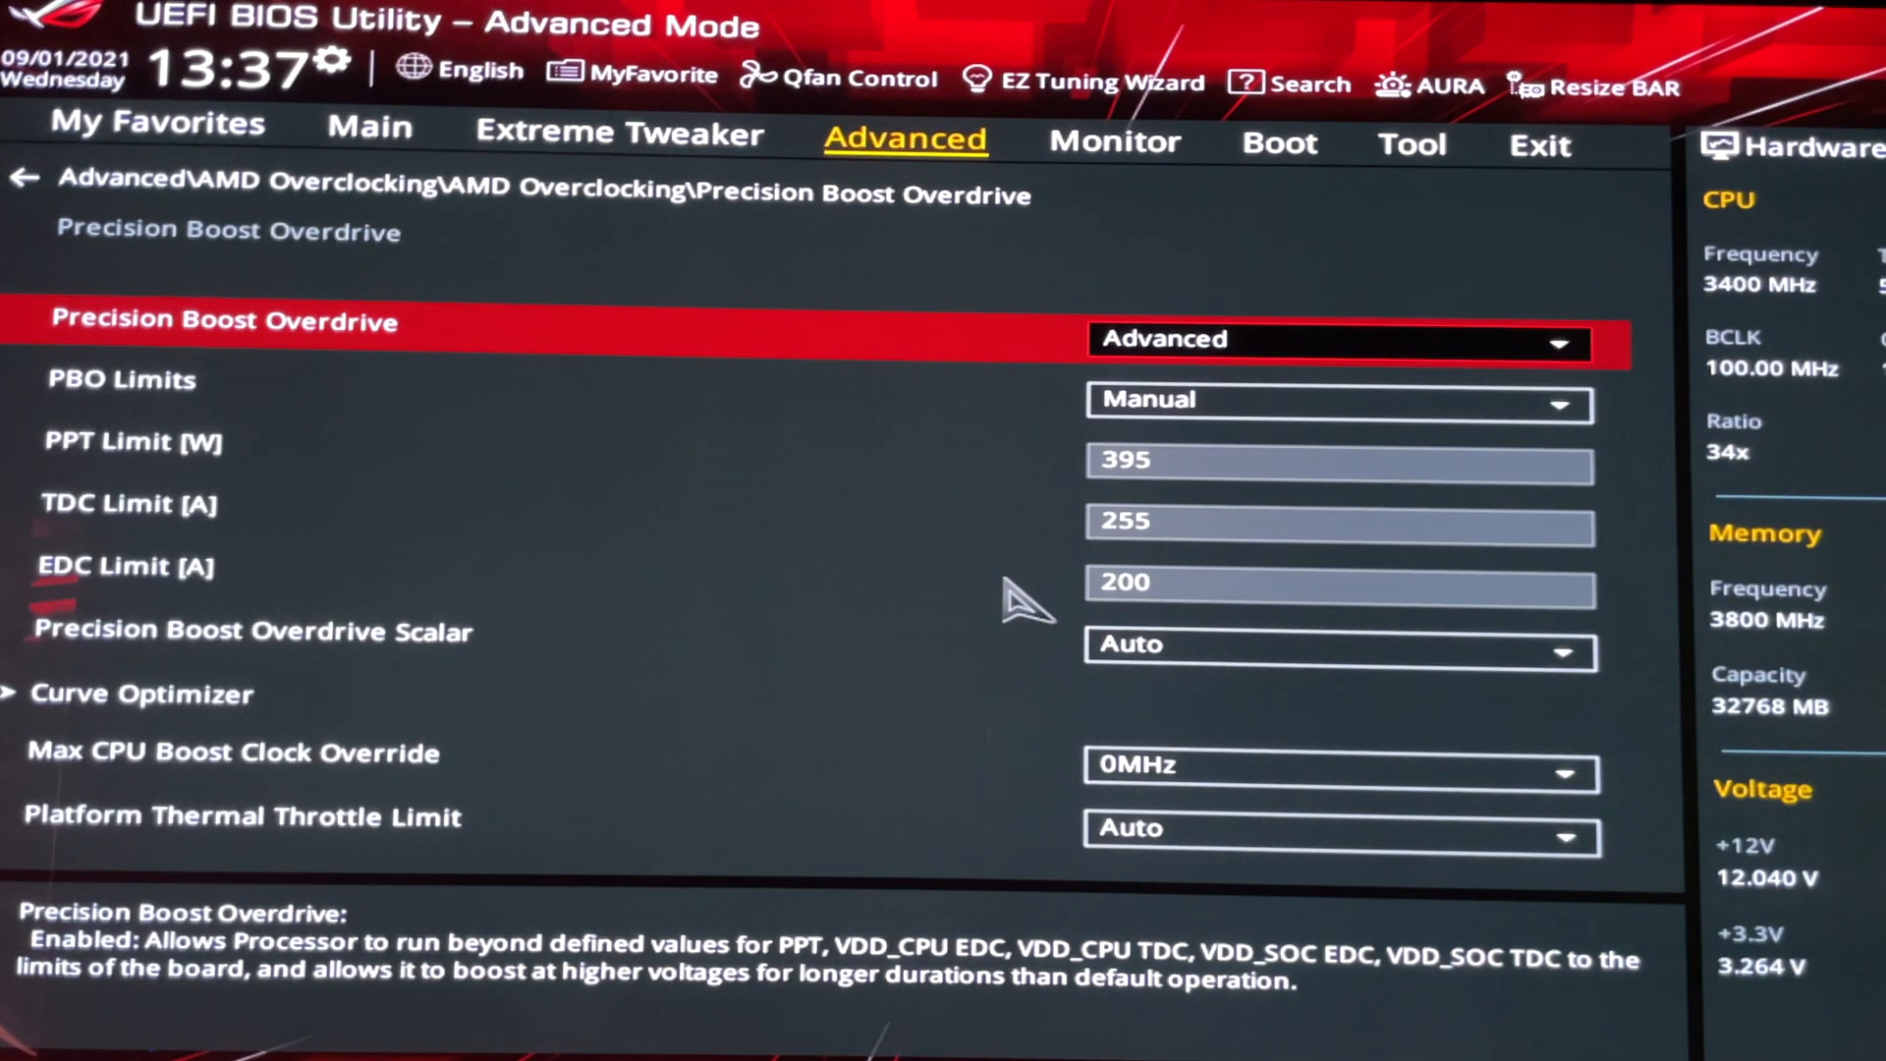
Review the PPT, TDC and EDC limits, scalar, Curve Optimizer, boost clock override and the options for Platform Thermal Throttle Limit
key(Down)
key(Down)
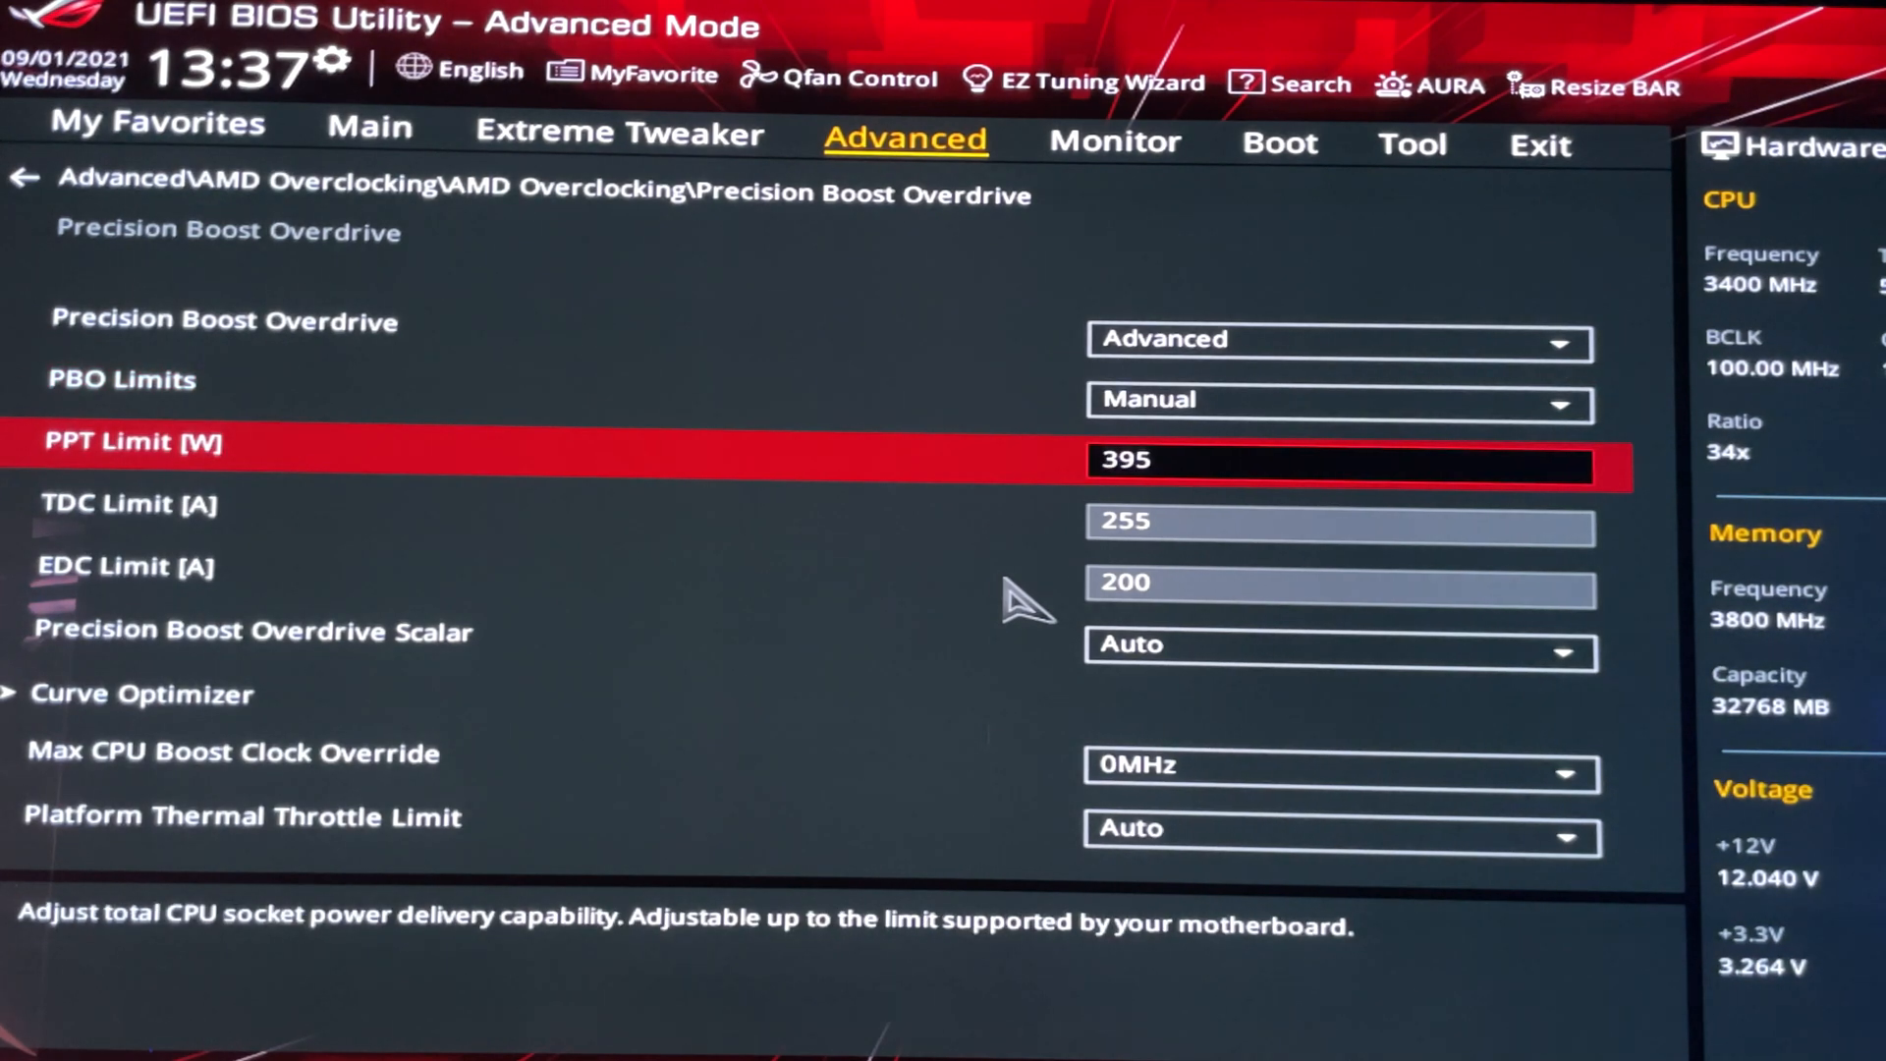
key(Down)
key(Down)
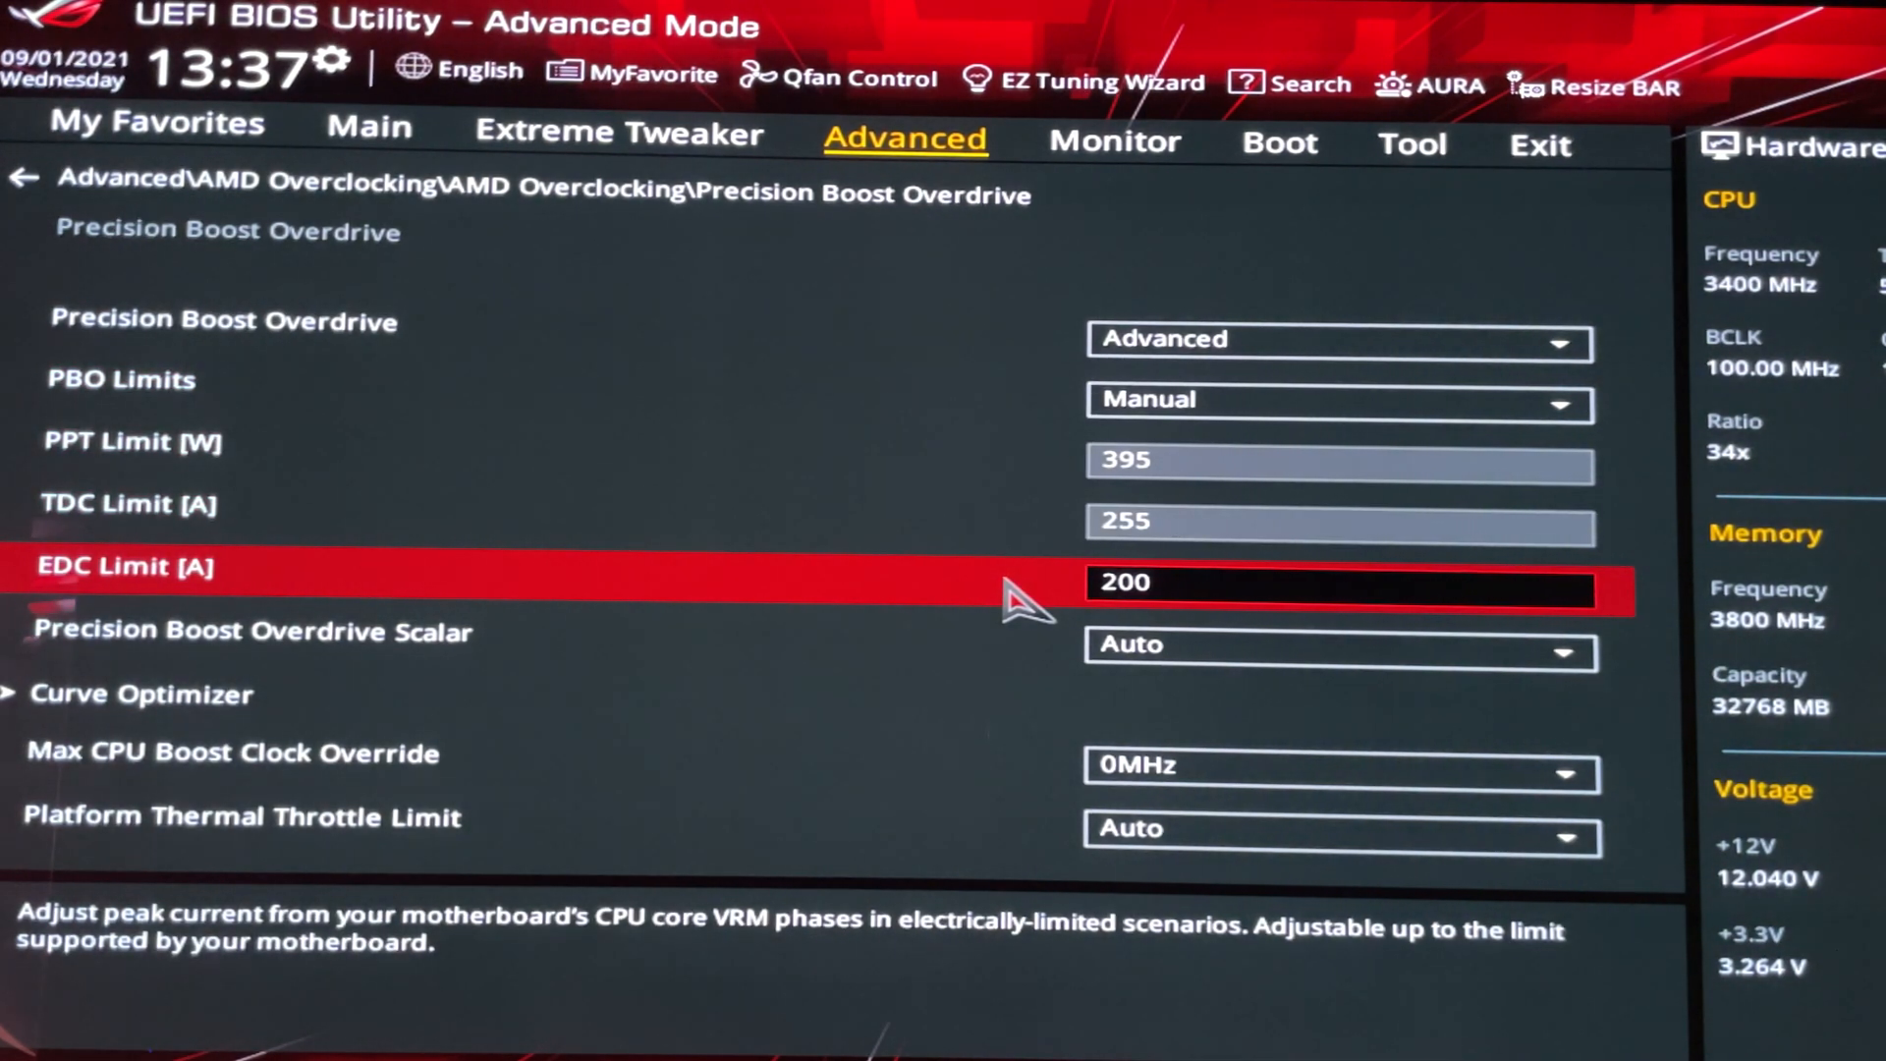
key(Down)
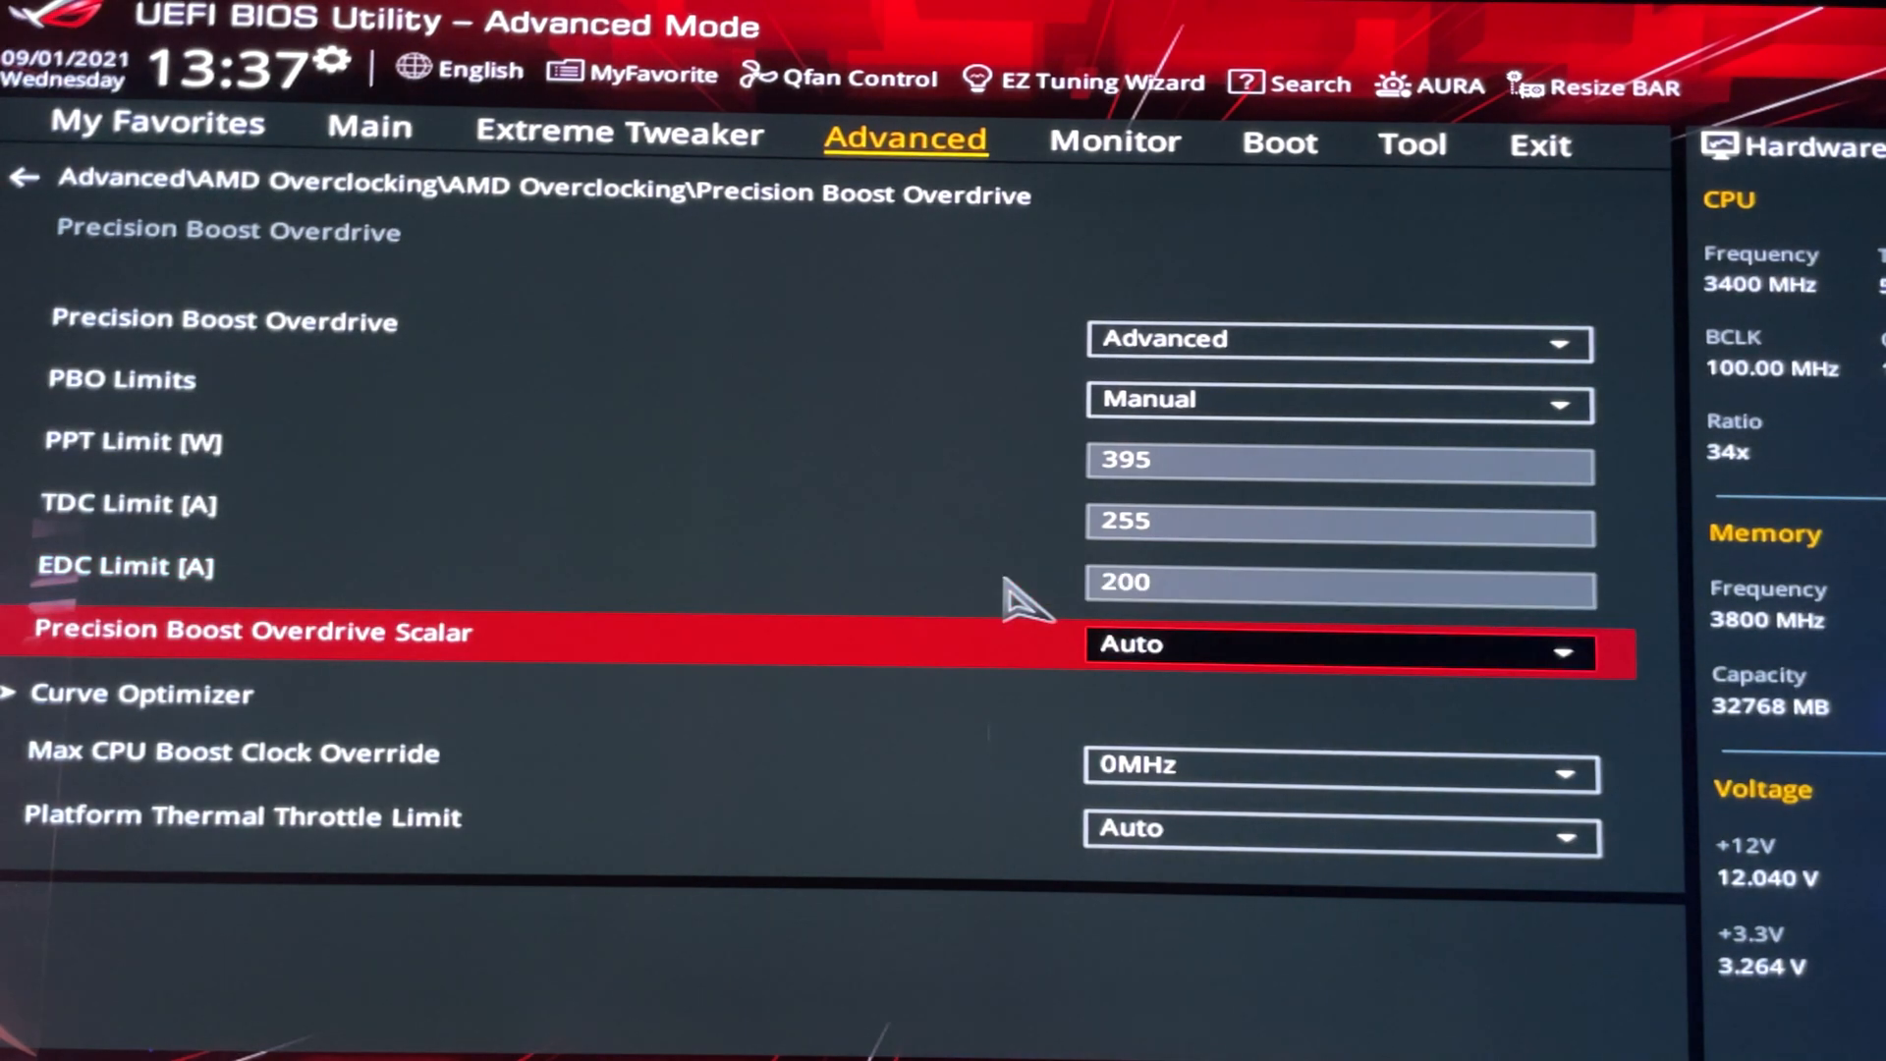
key(Down)
key(Down)
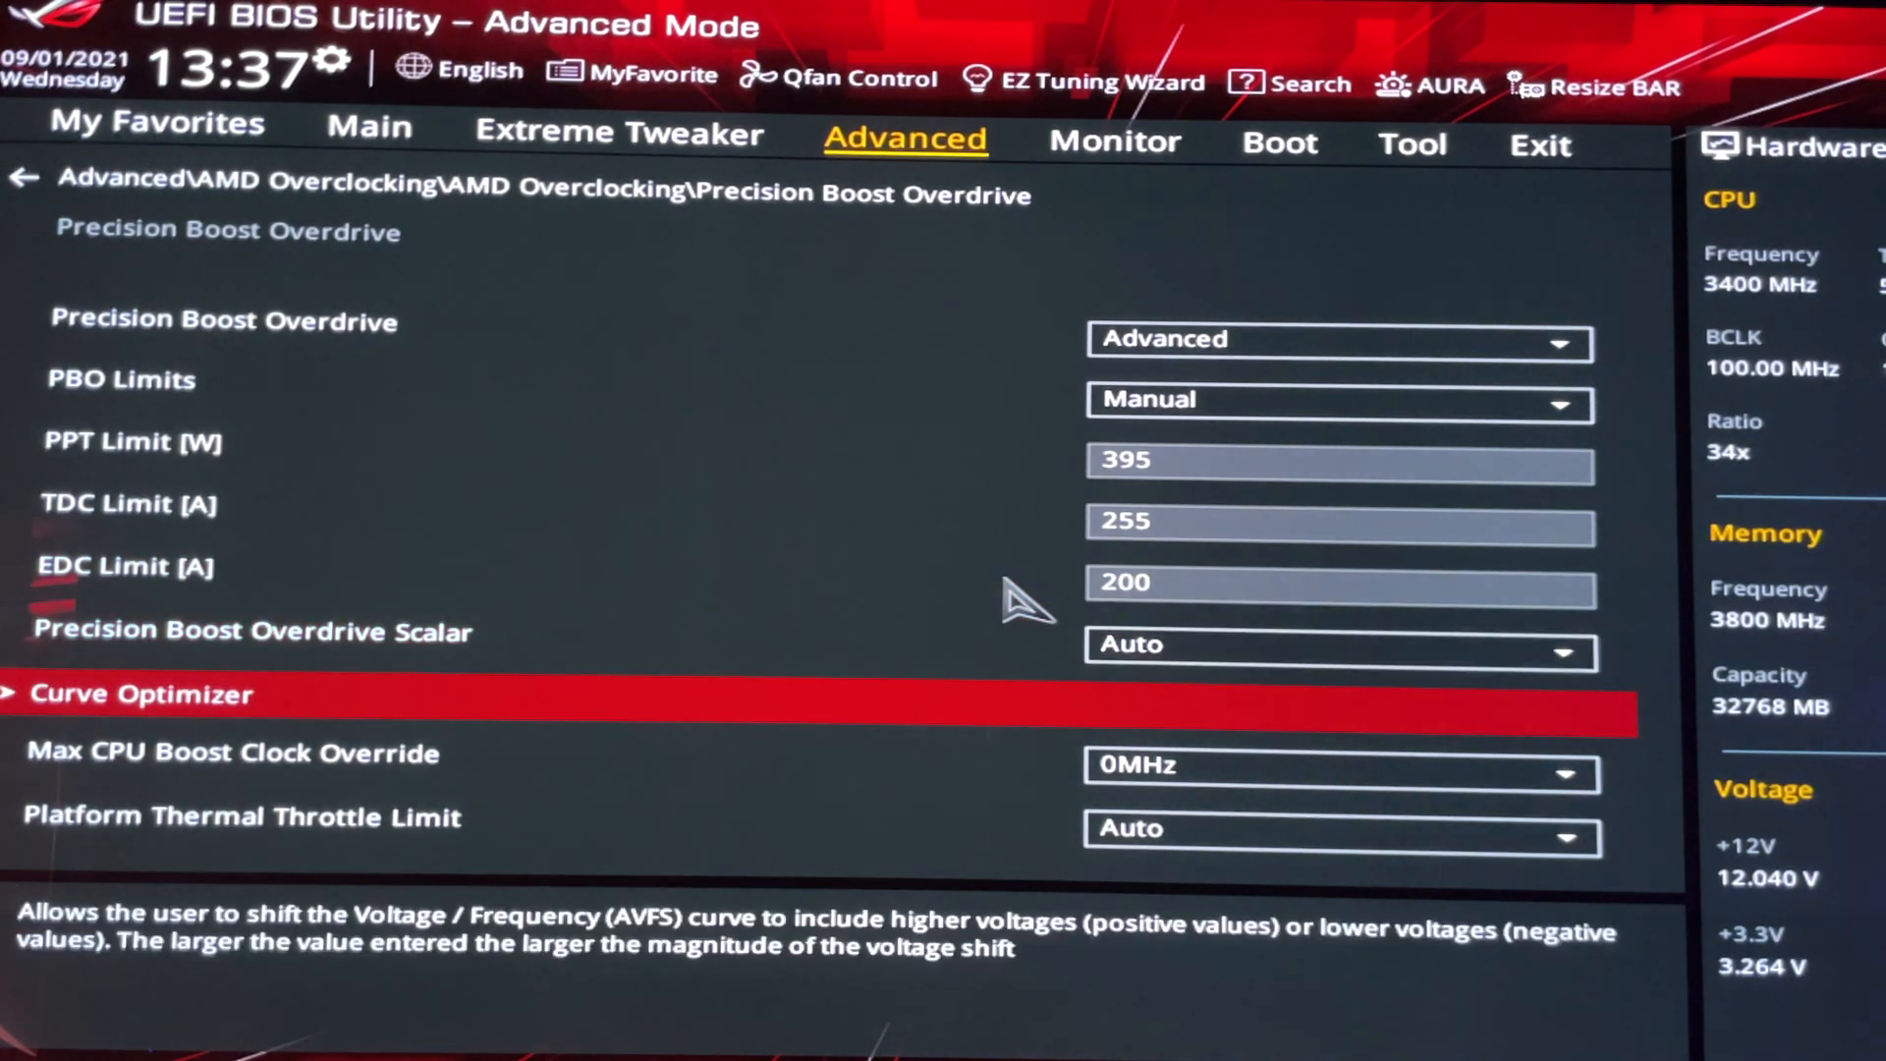
key(Down)
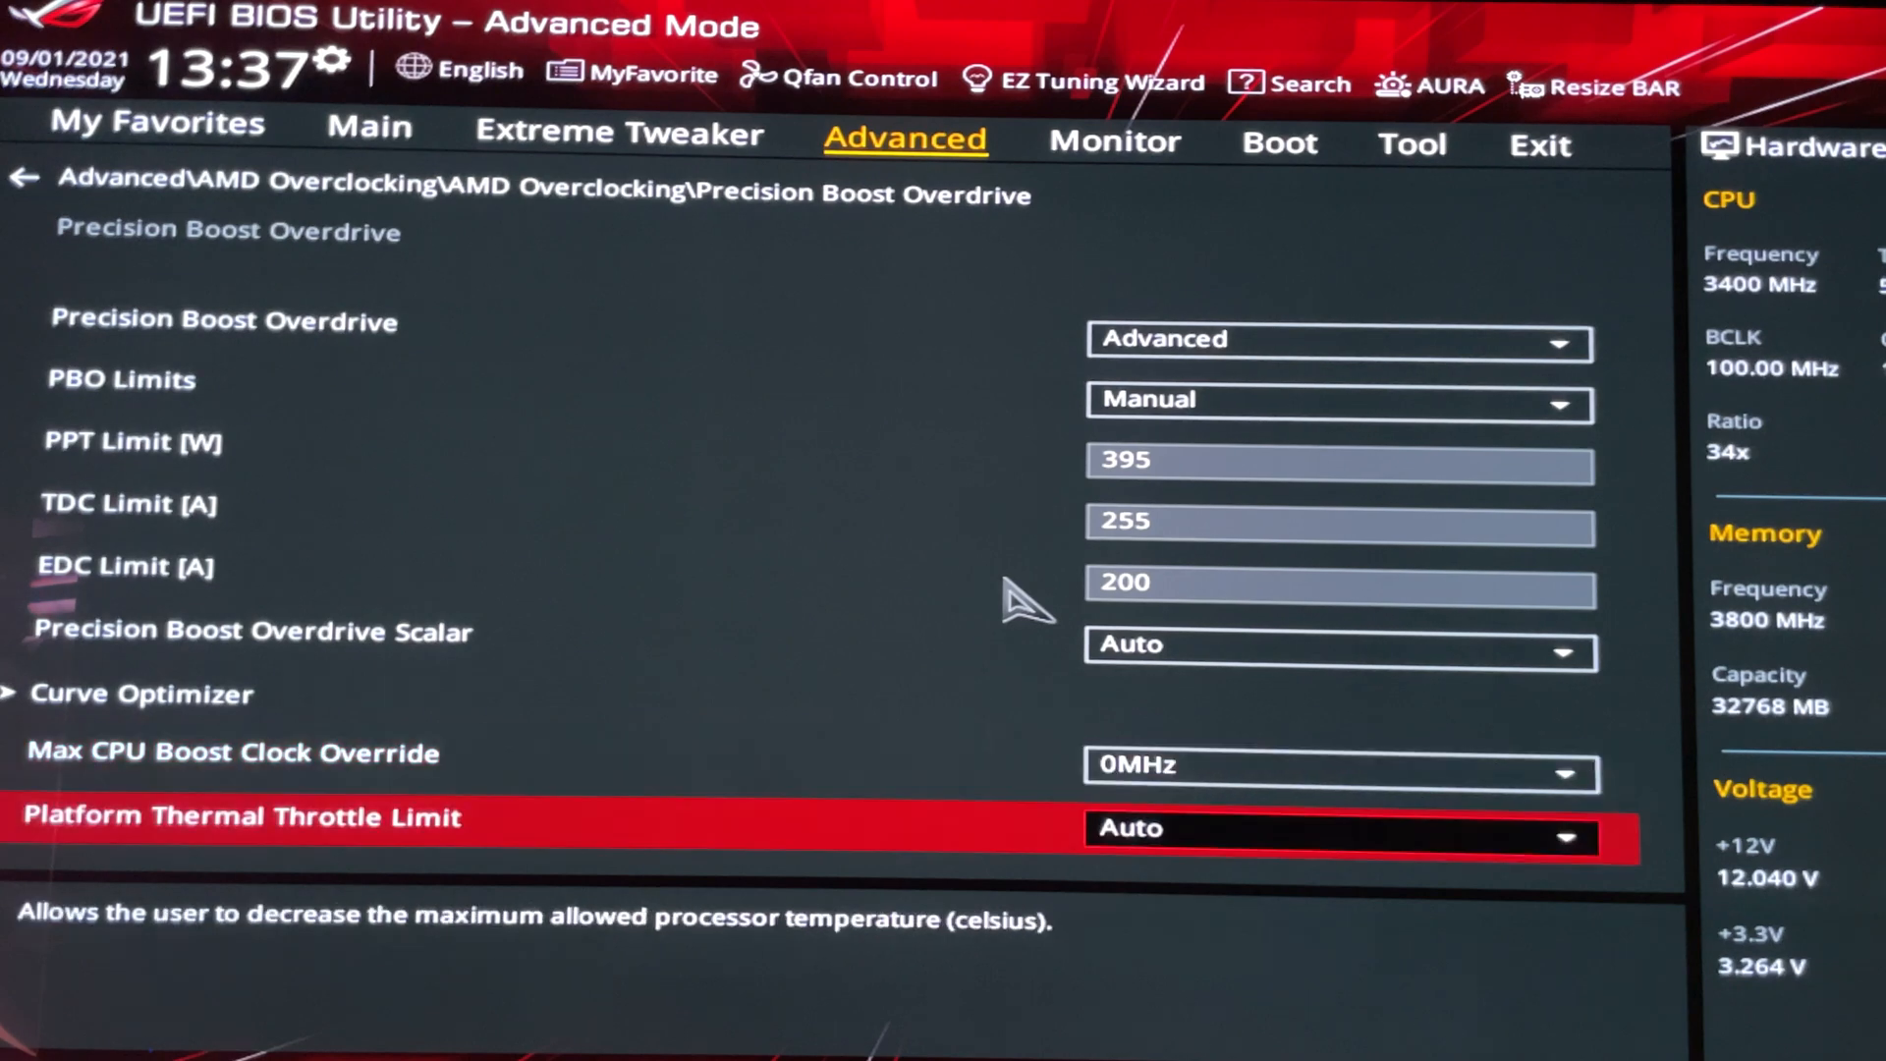
key(Return)
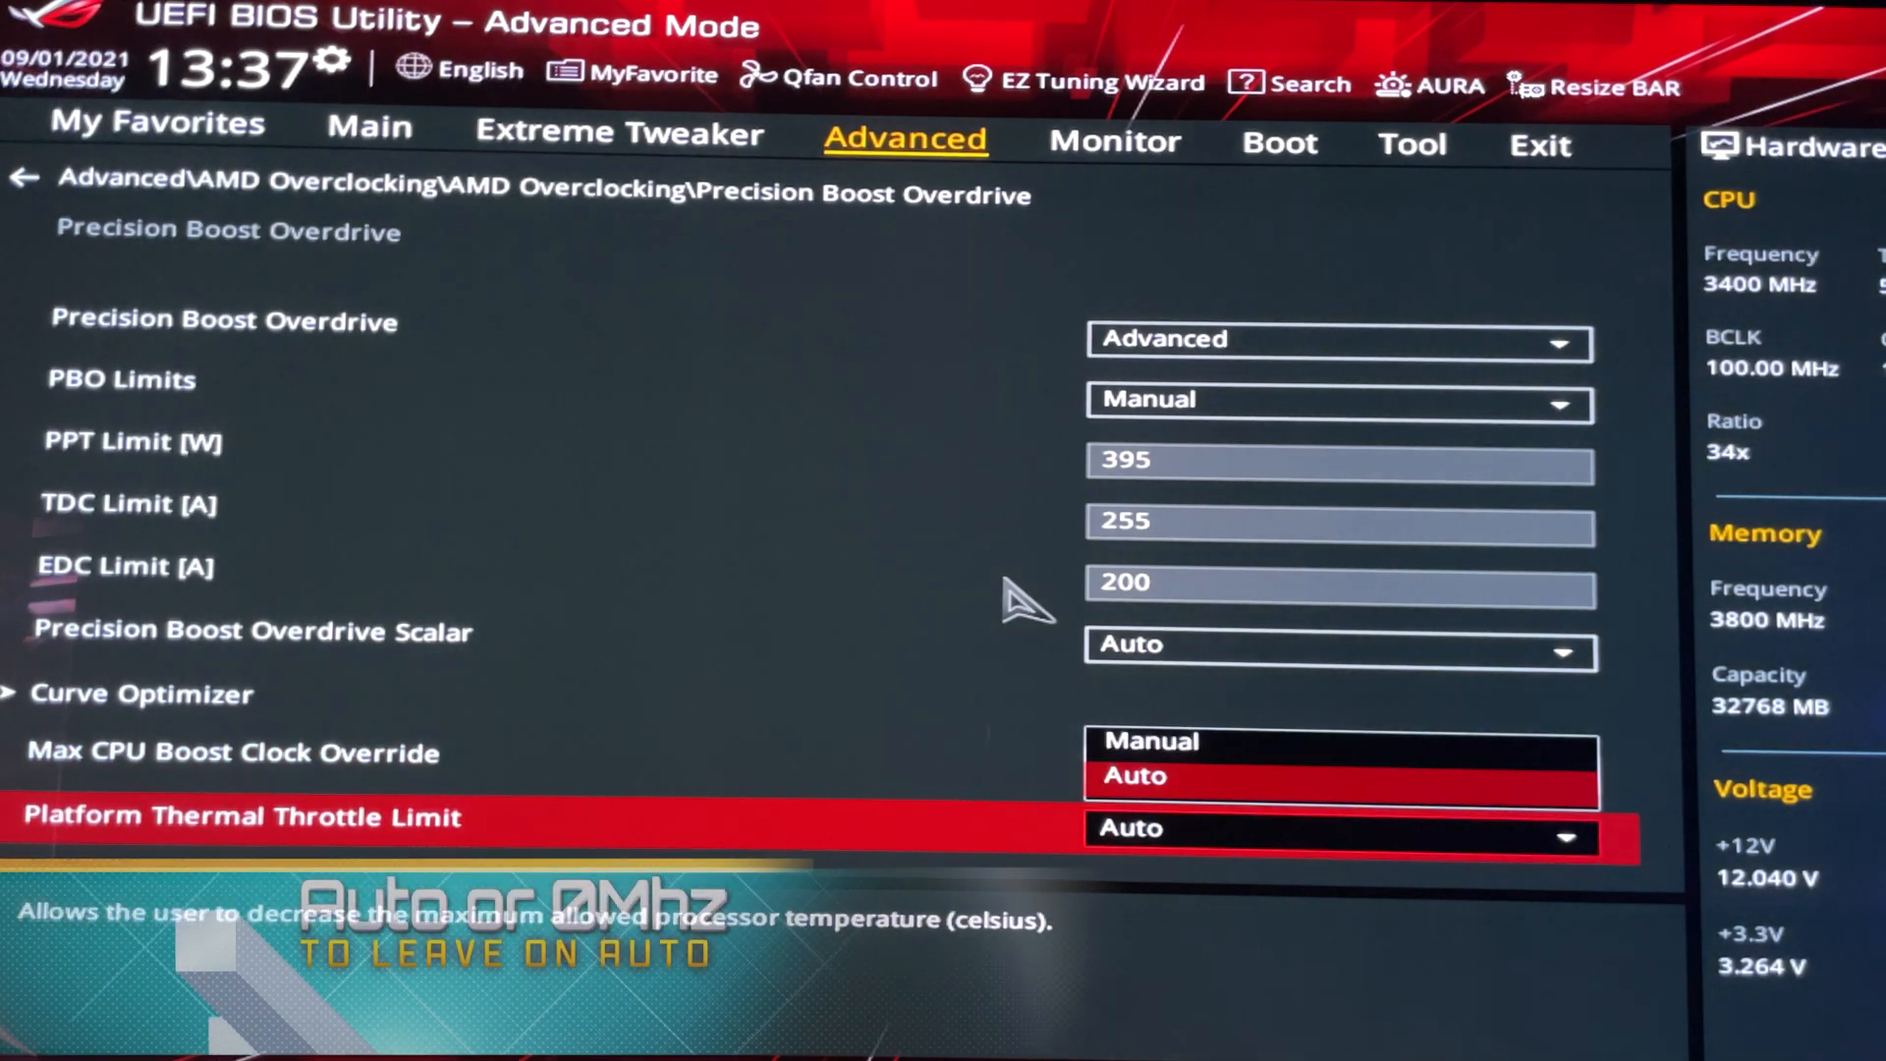
key(Escape)
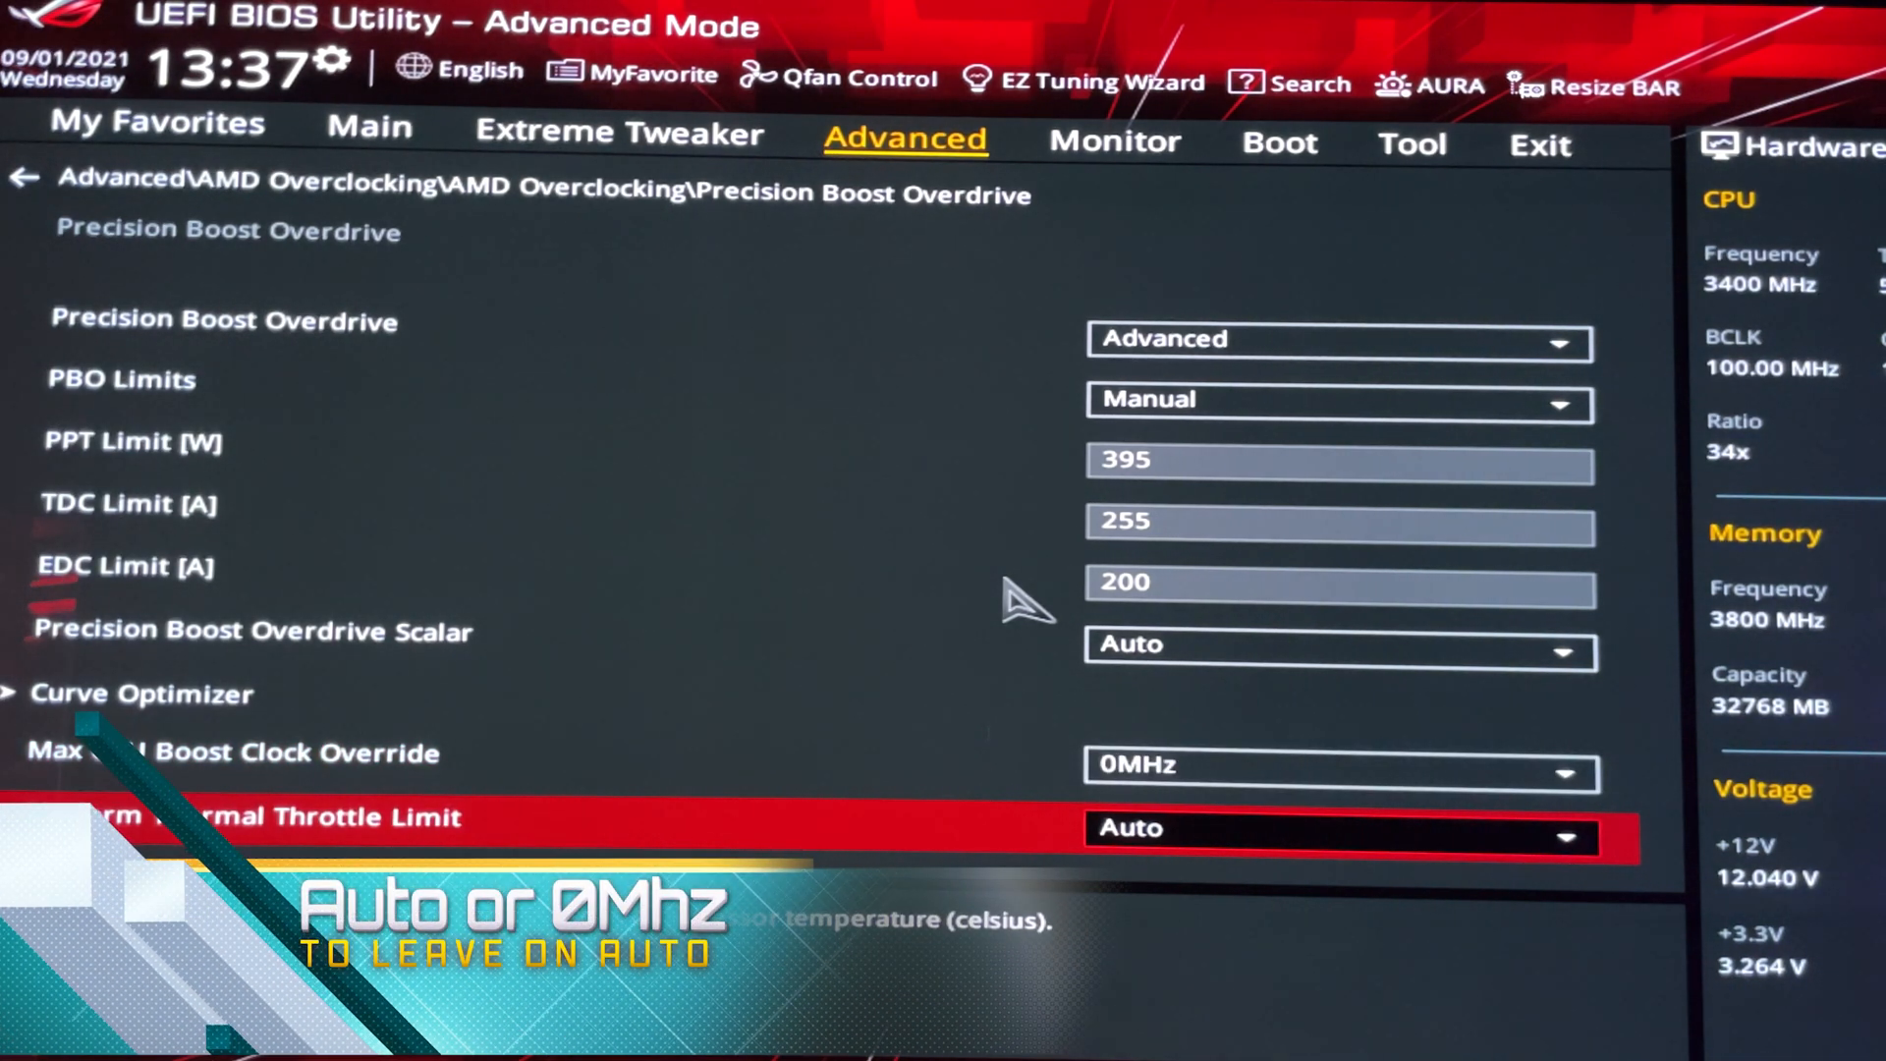
Switch the Platform Thermal Throttle Limit to Manual and return it to Auto
key(Return)
key(Up)
key(Return)
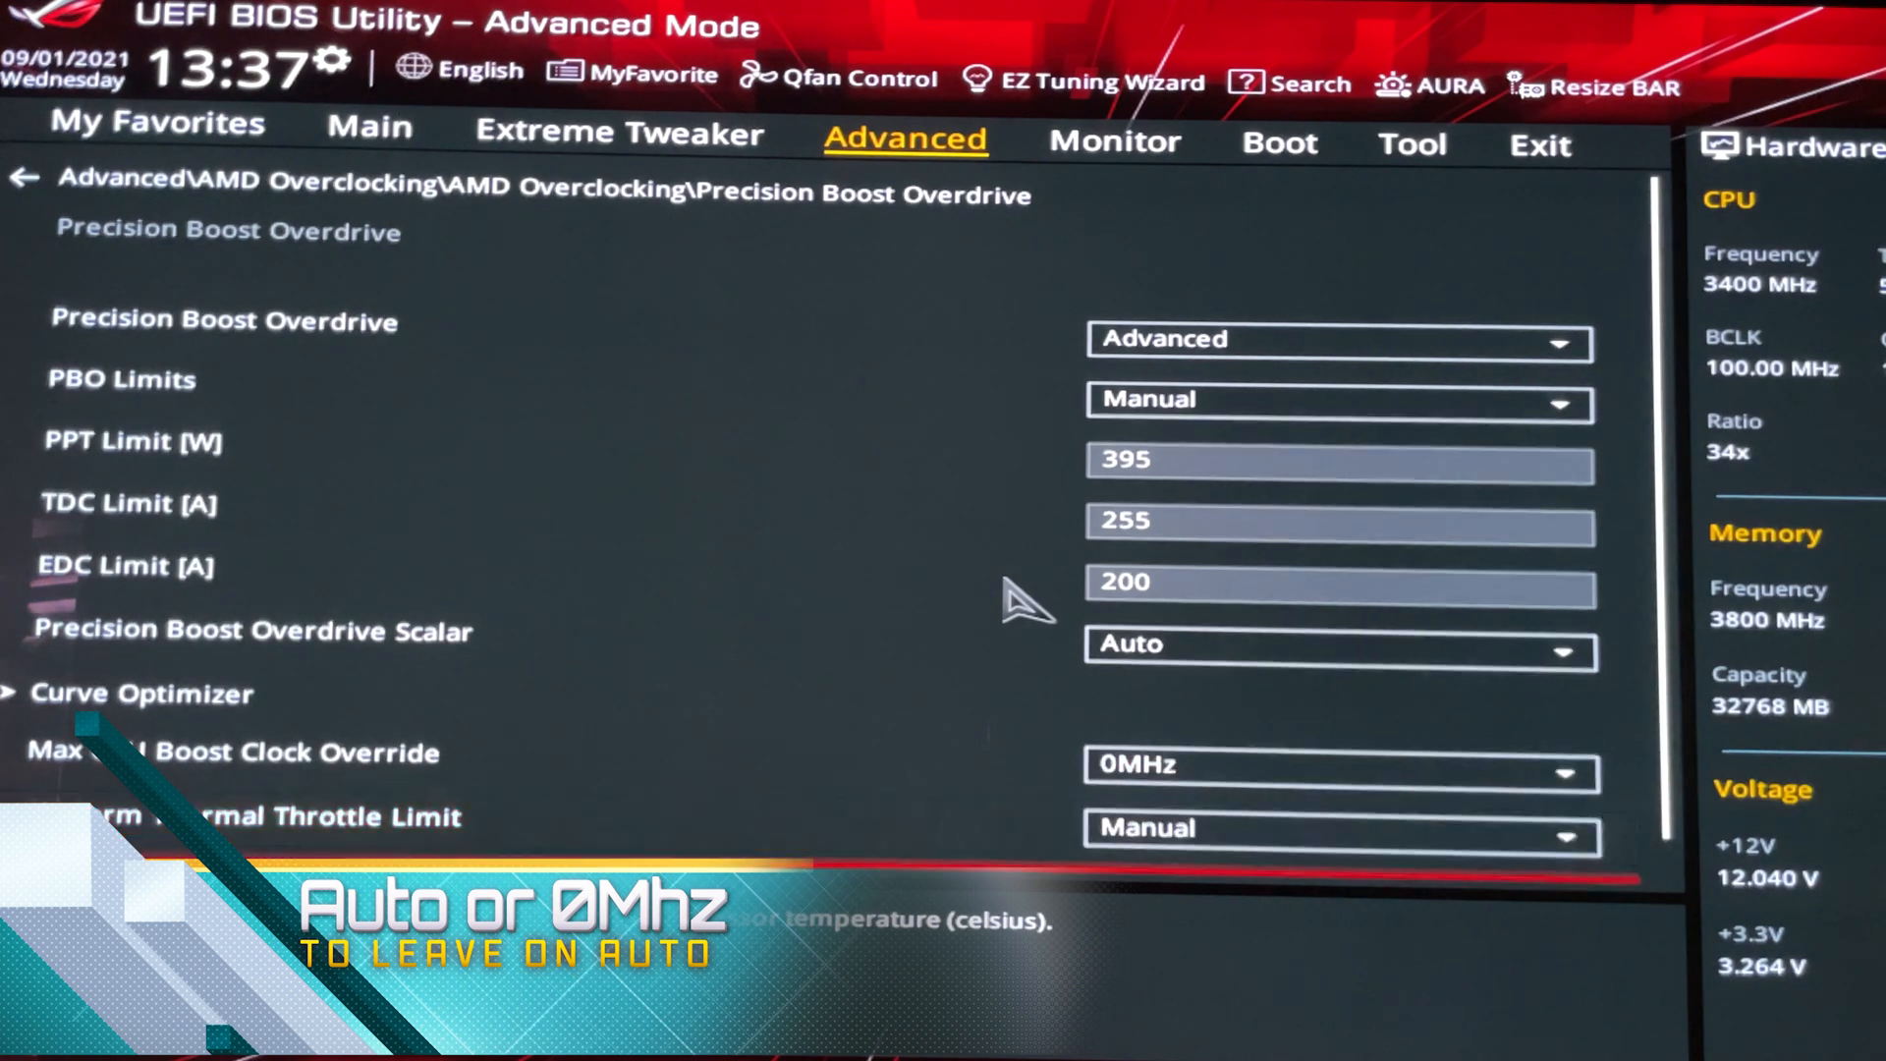
key(Down)
key(Up)
key(Return)
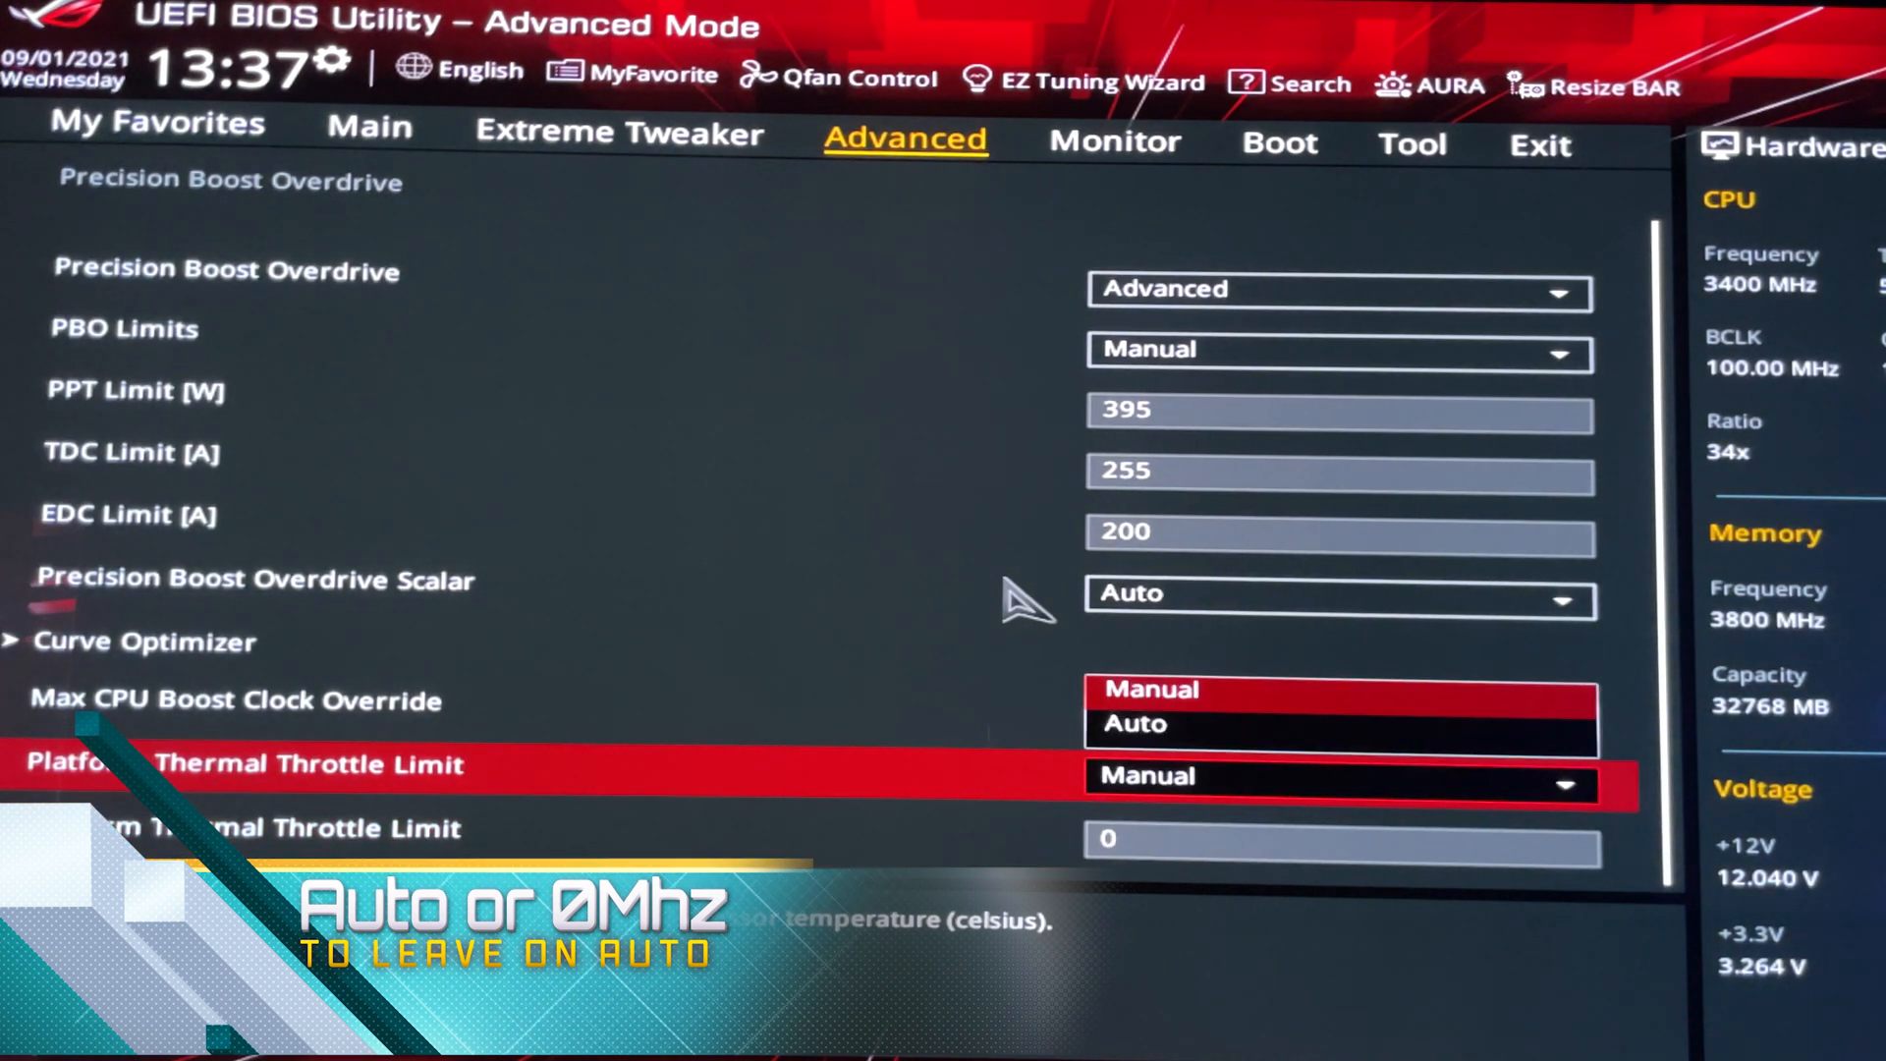
key(Down)
key(Return)
Open the Curve Optimizer settings of Precision Boost Overdrive
key(Up)
key(Up)
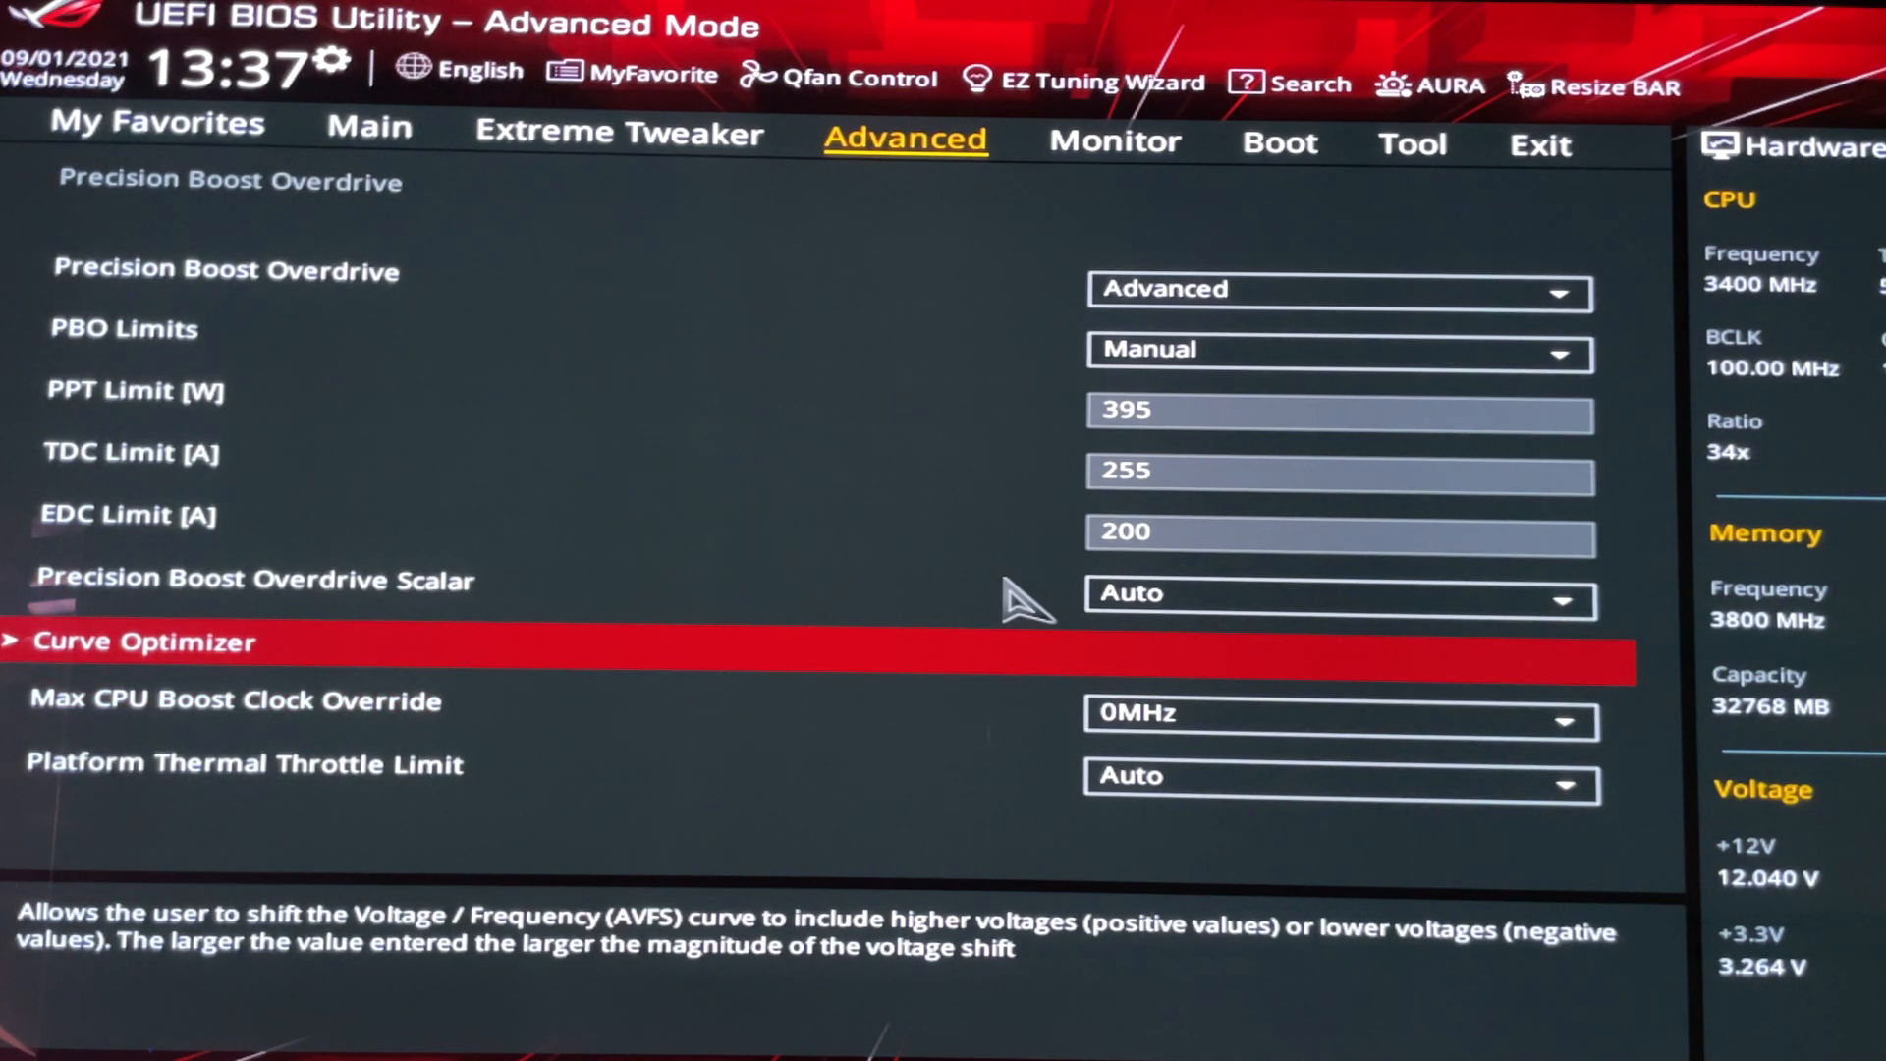
key(Return)
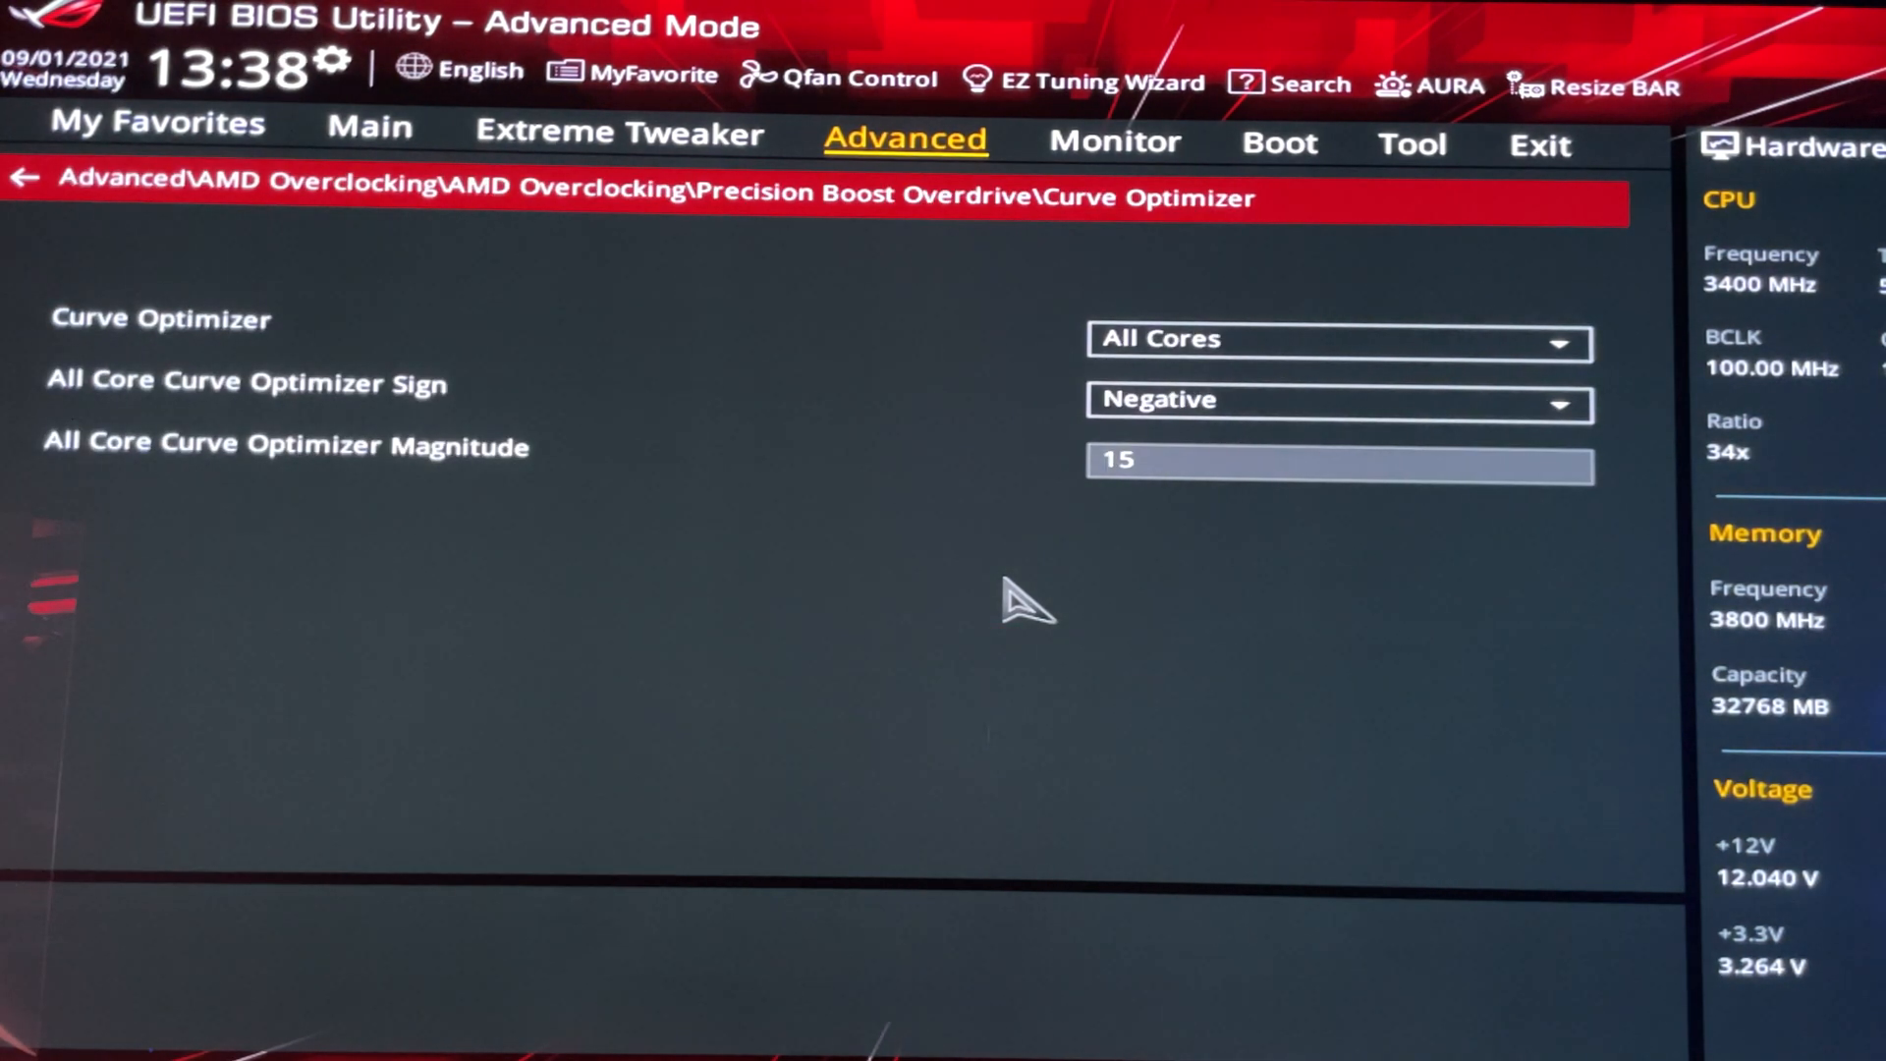
Keep the Curve Optimizer on All Cores with a Negative sign, and go to the All Core Curve Optimizer Magnitude
key(Down)
key(Down)
key(Down)
key(Up)
key(Up)
key(Return)
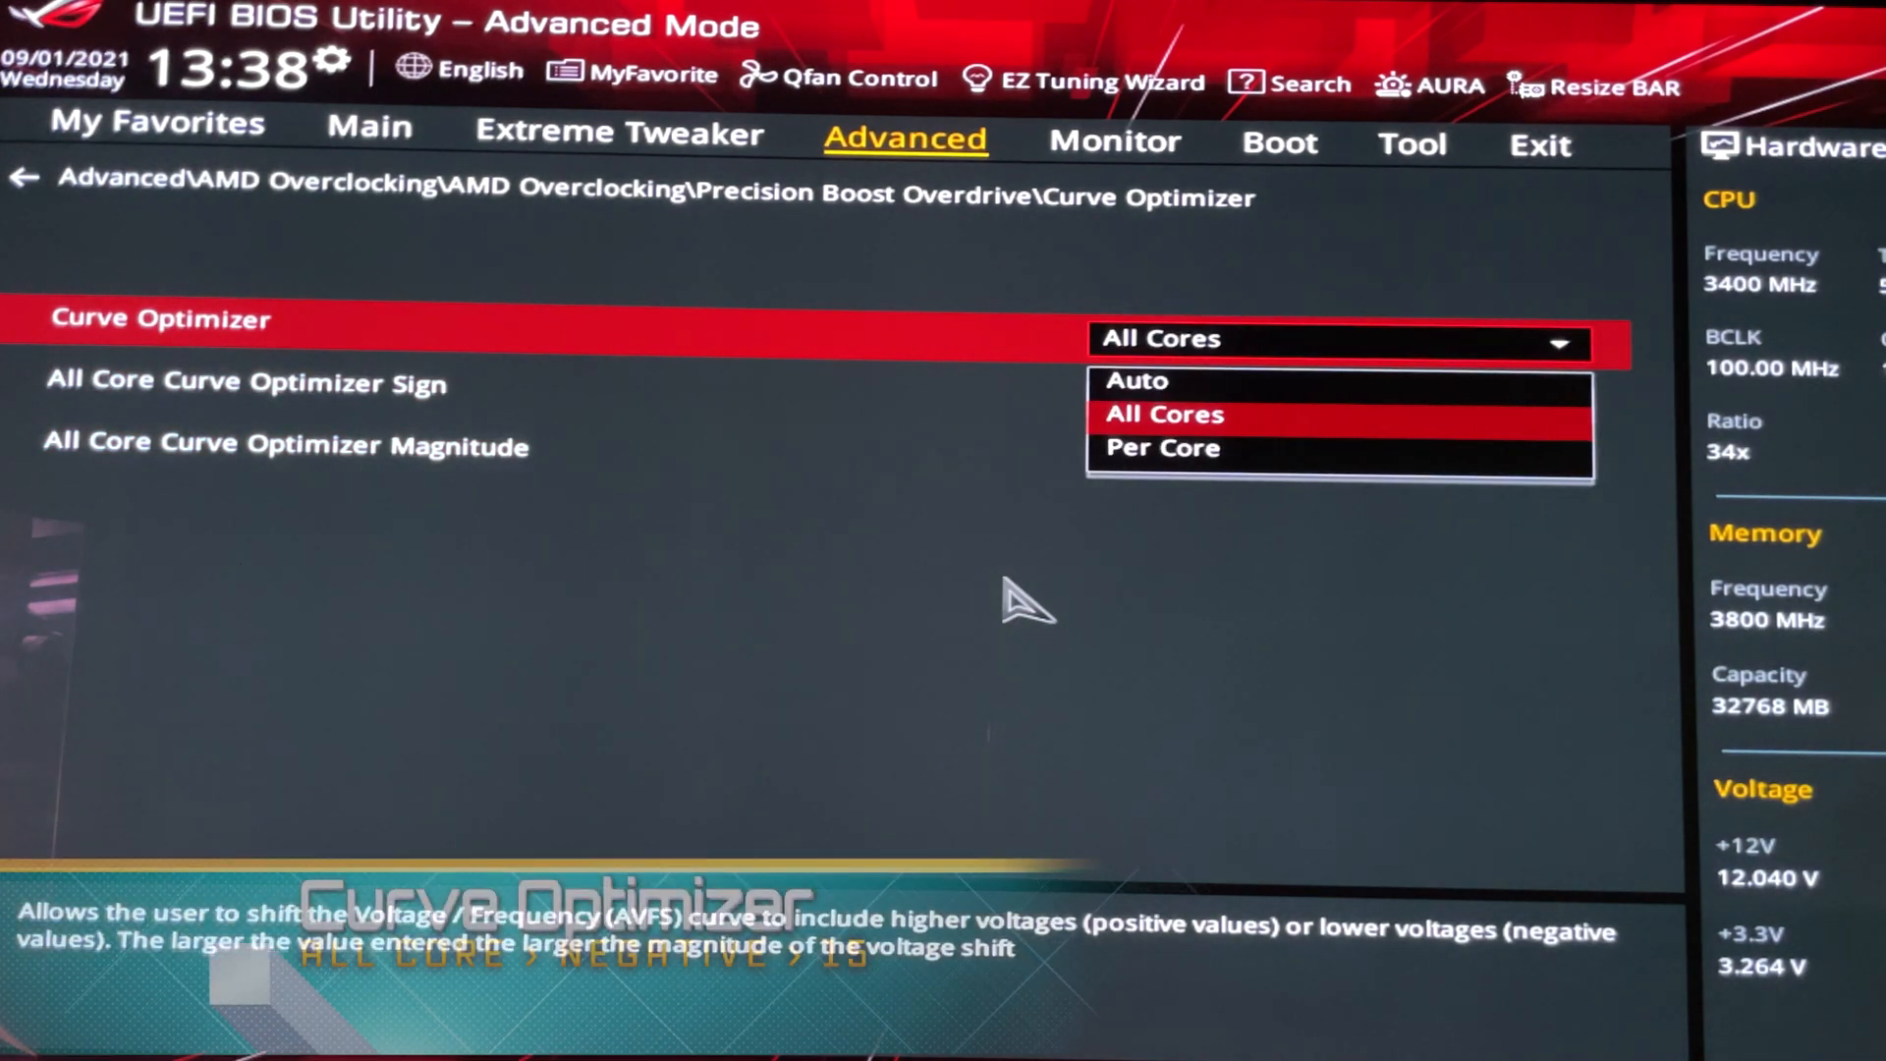
key(Escape)
key(Down)
key(Return)
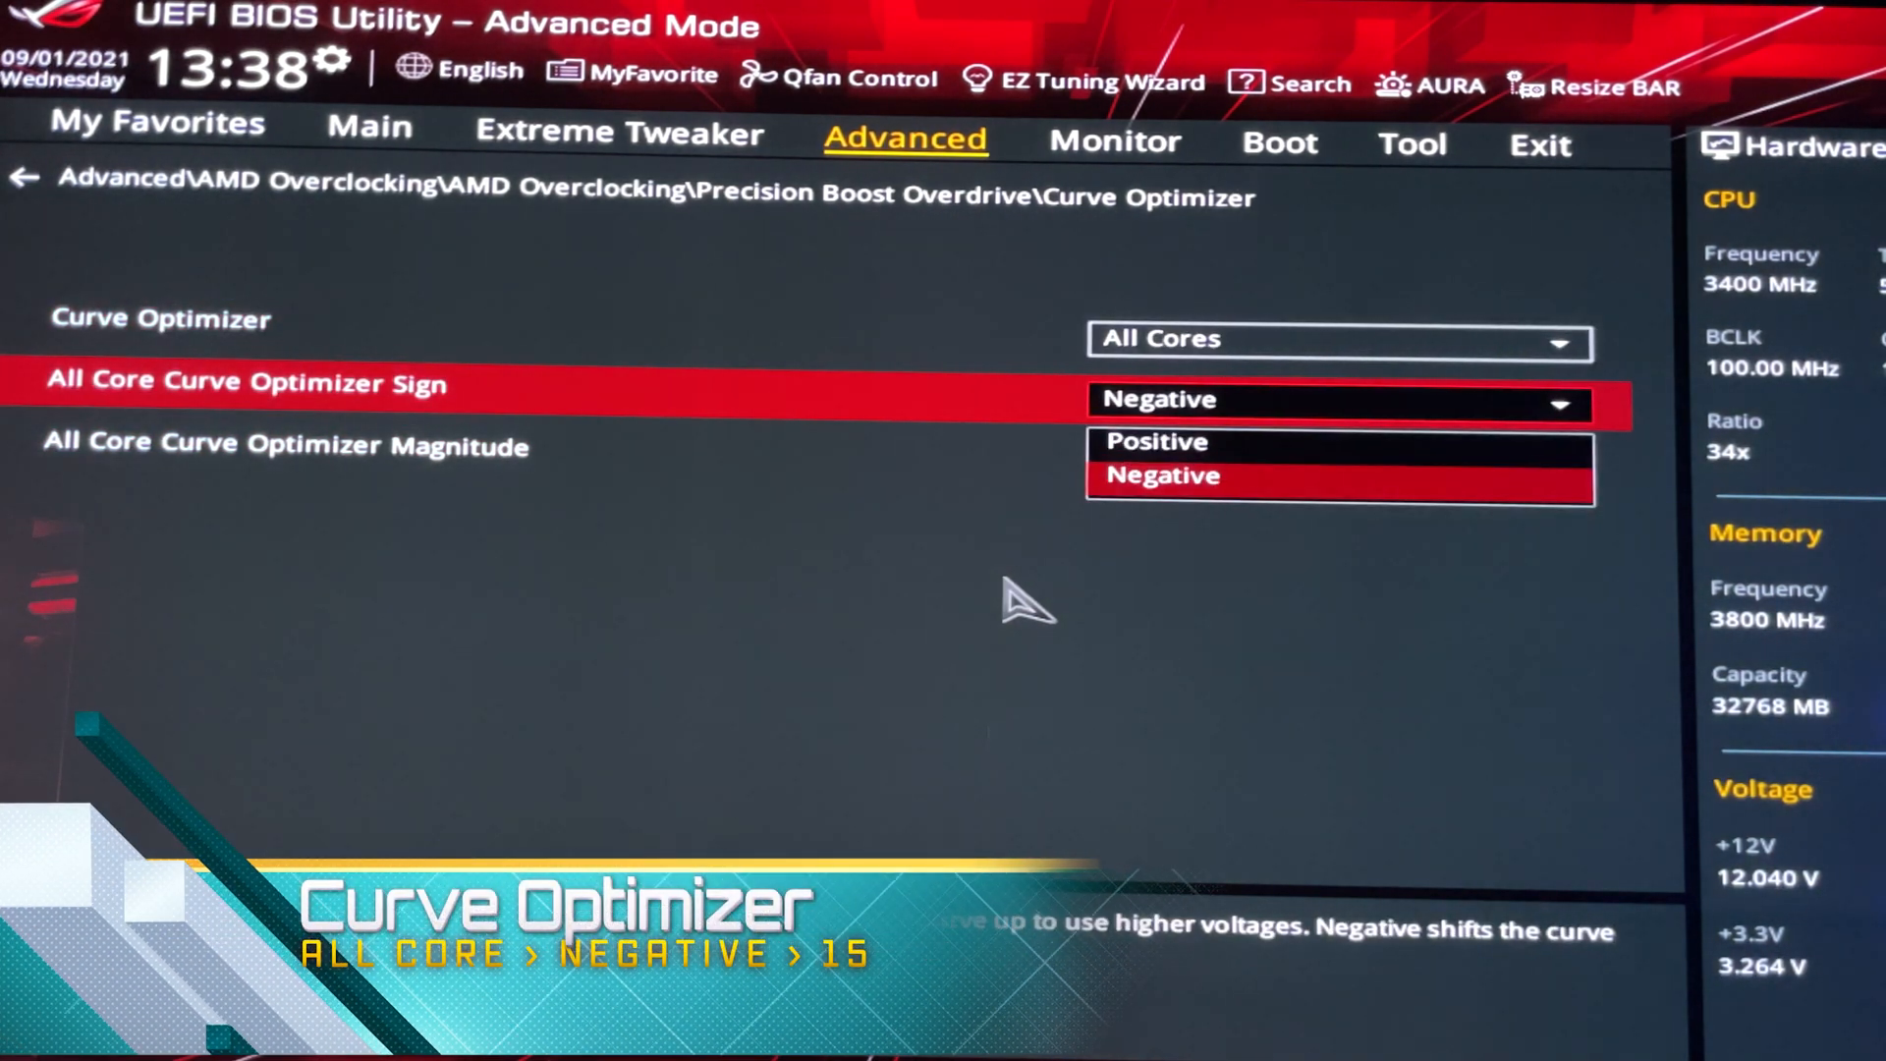
key(Return)
key(Down)
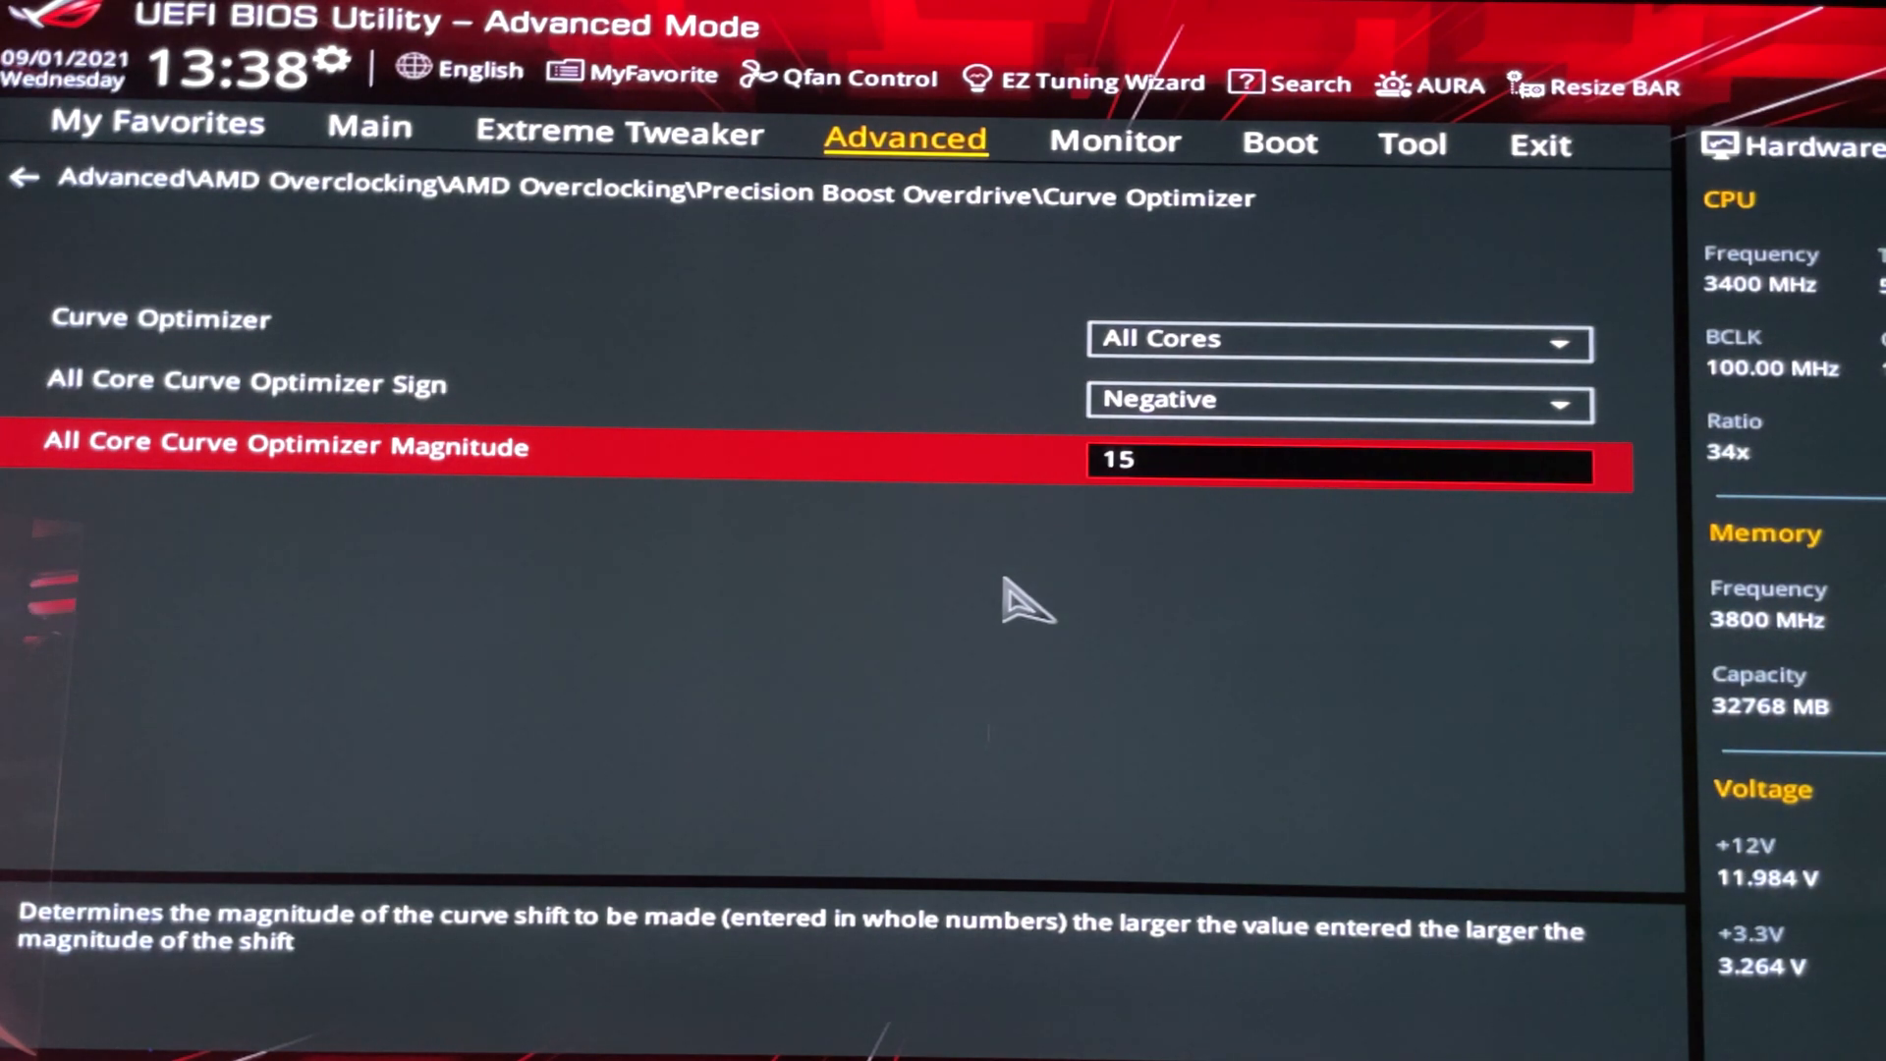
Save the BIOS configuration and reset the system
key(Right)
key(Right)
key(Right)
key(Right)
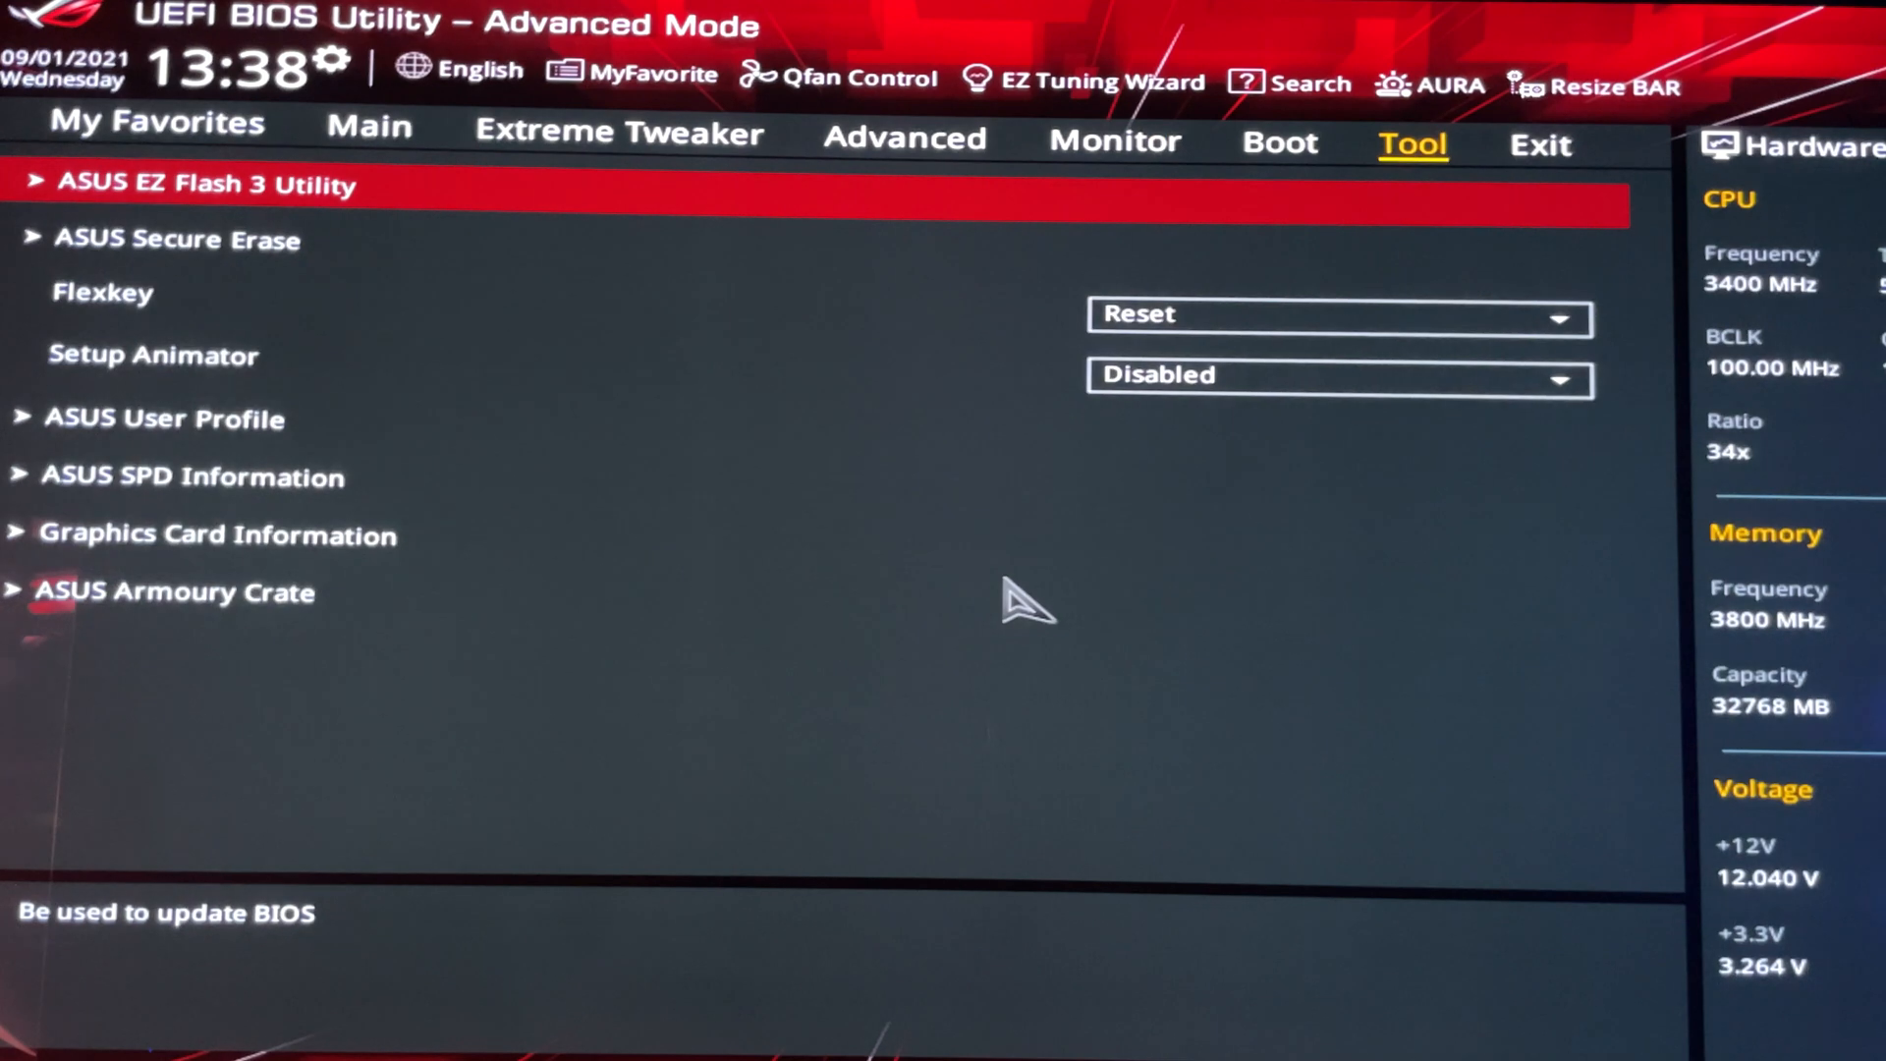
key(Down)
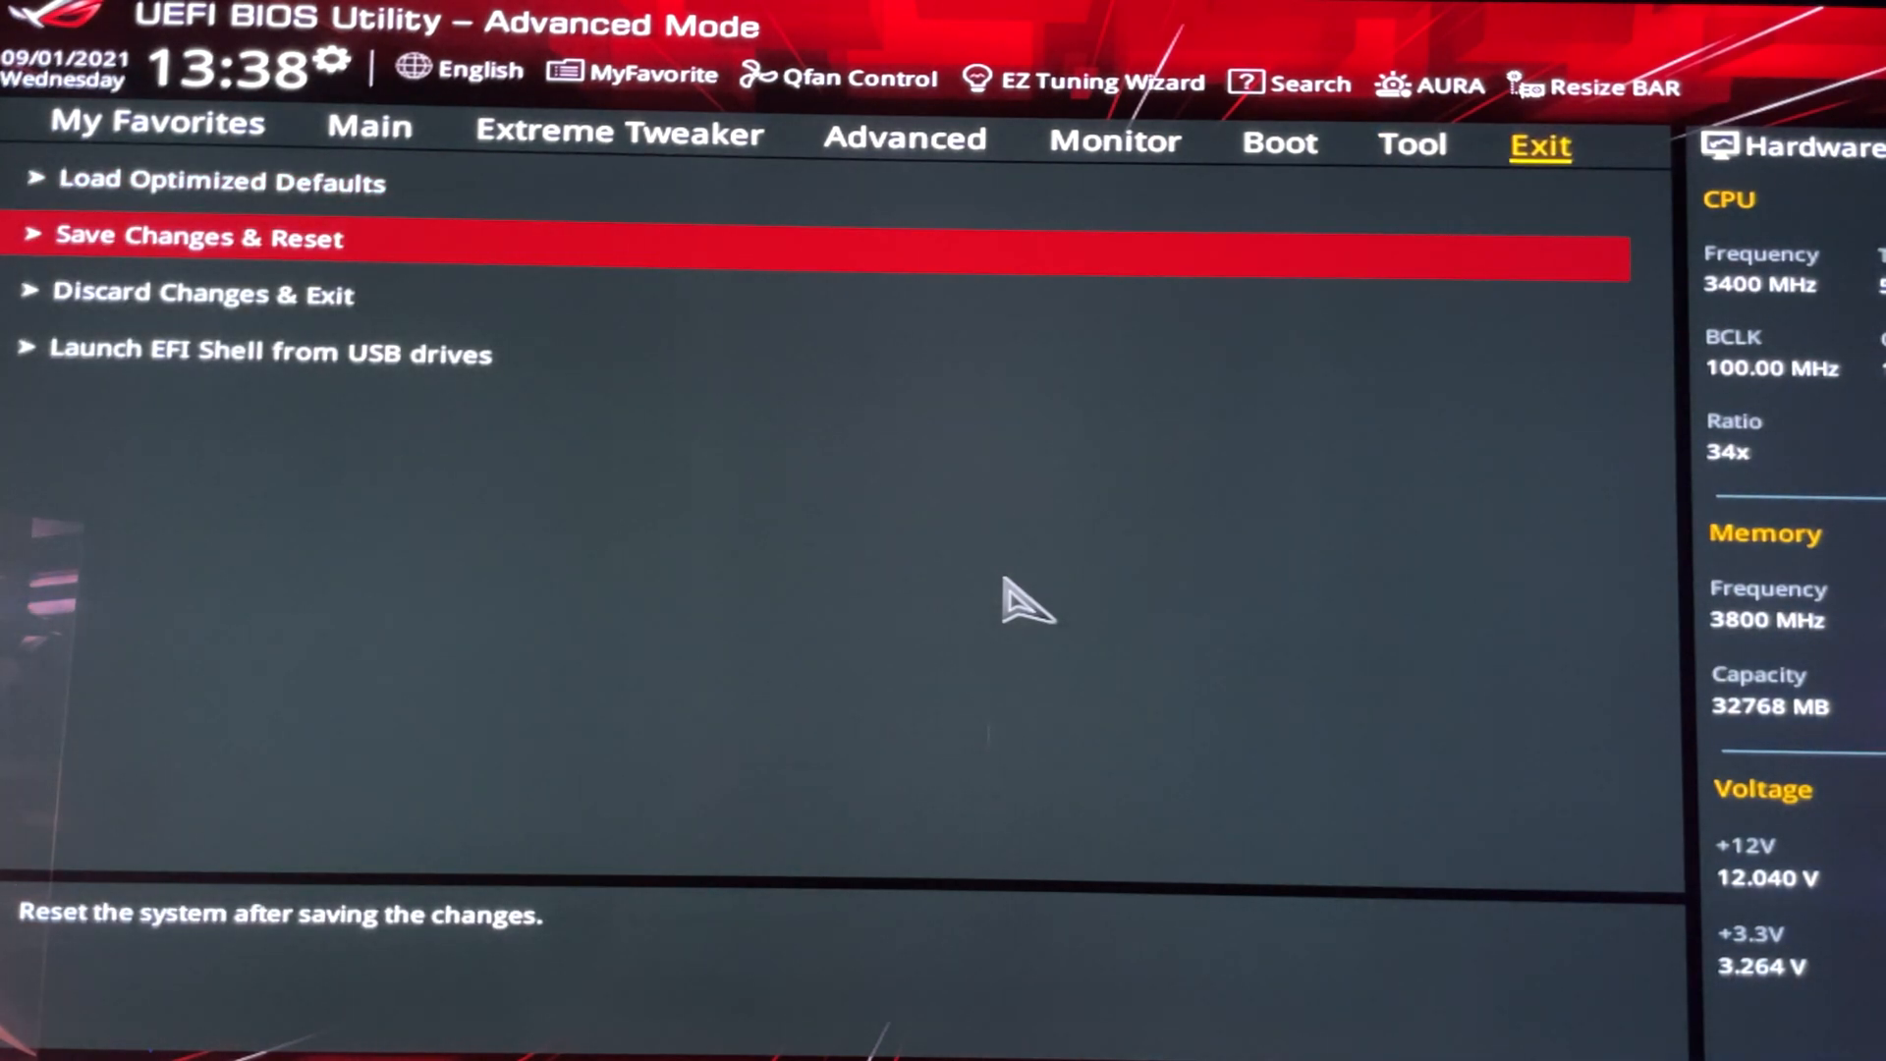
key(Return)
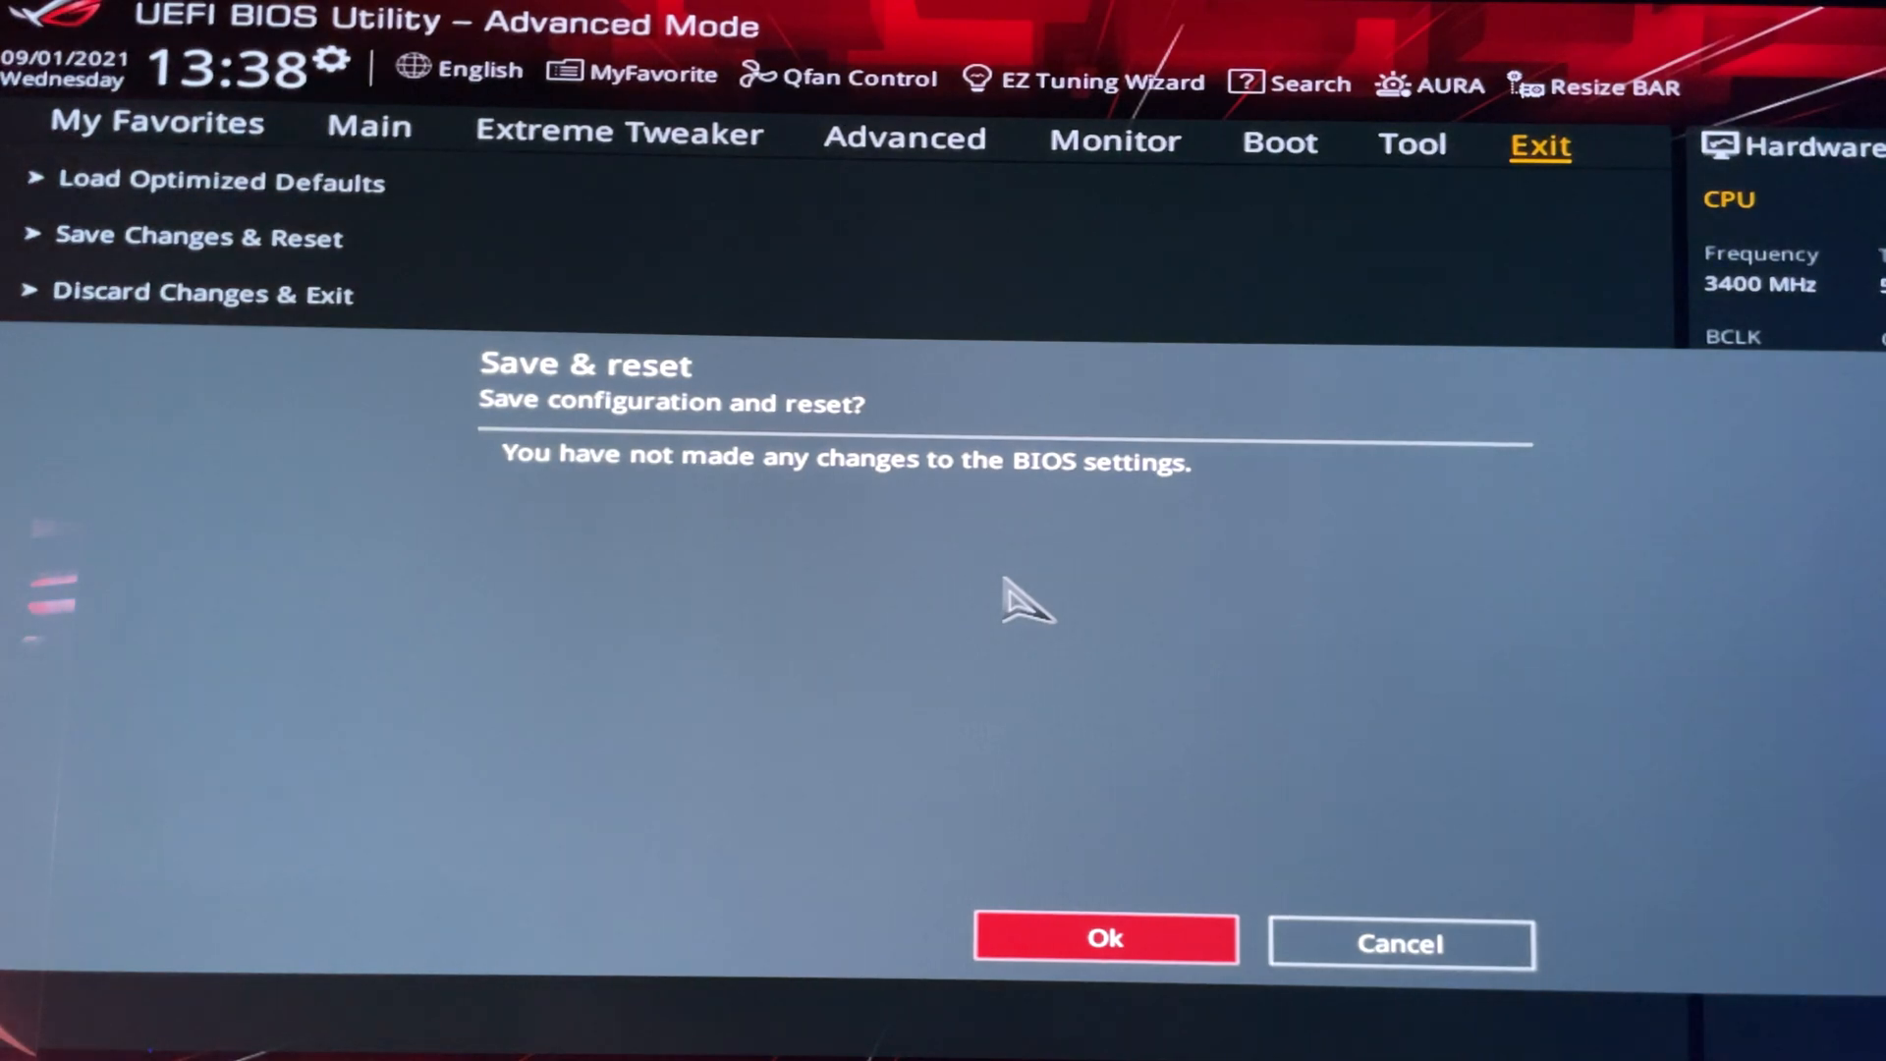
key(Return)
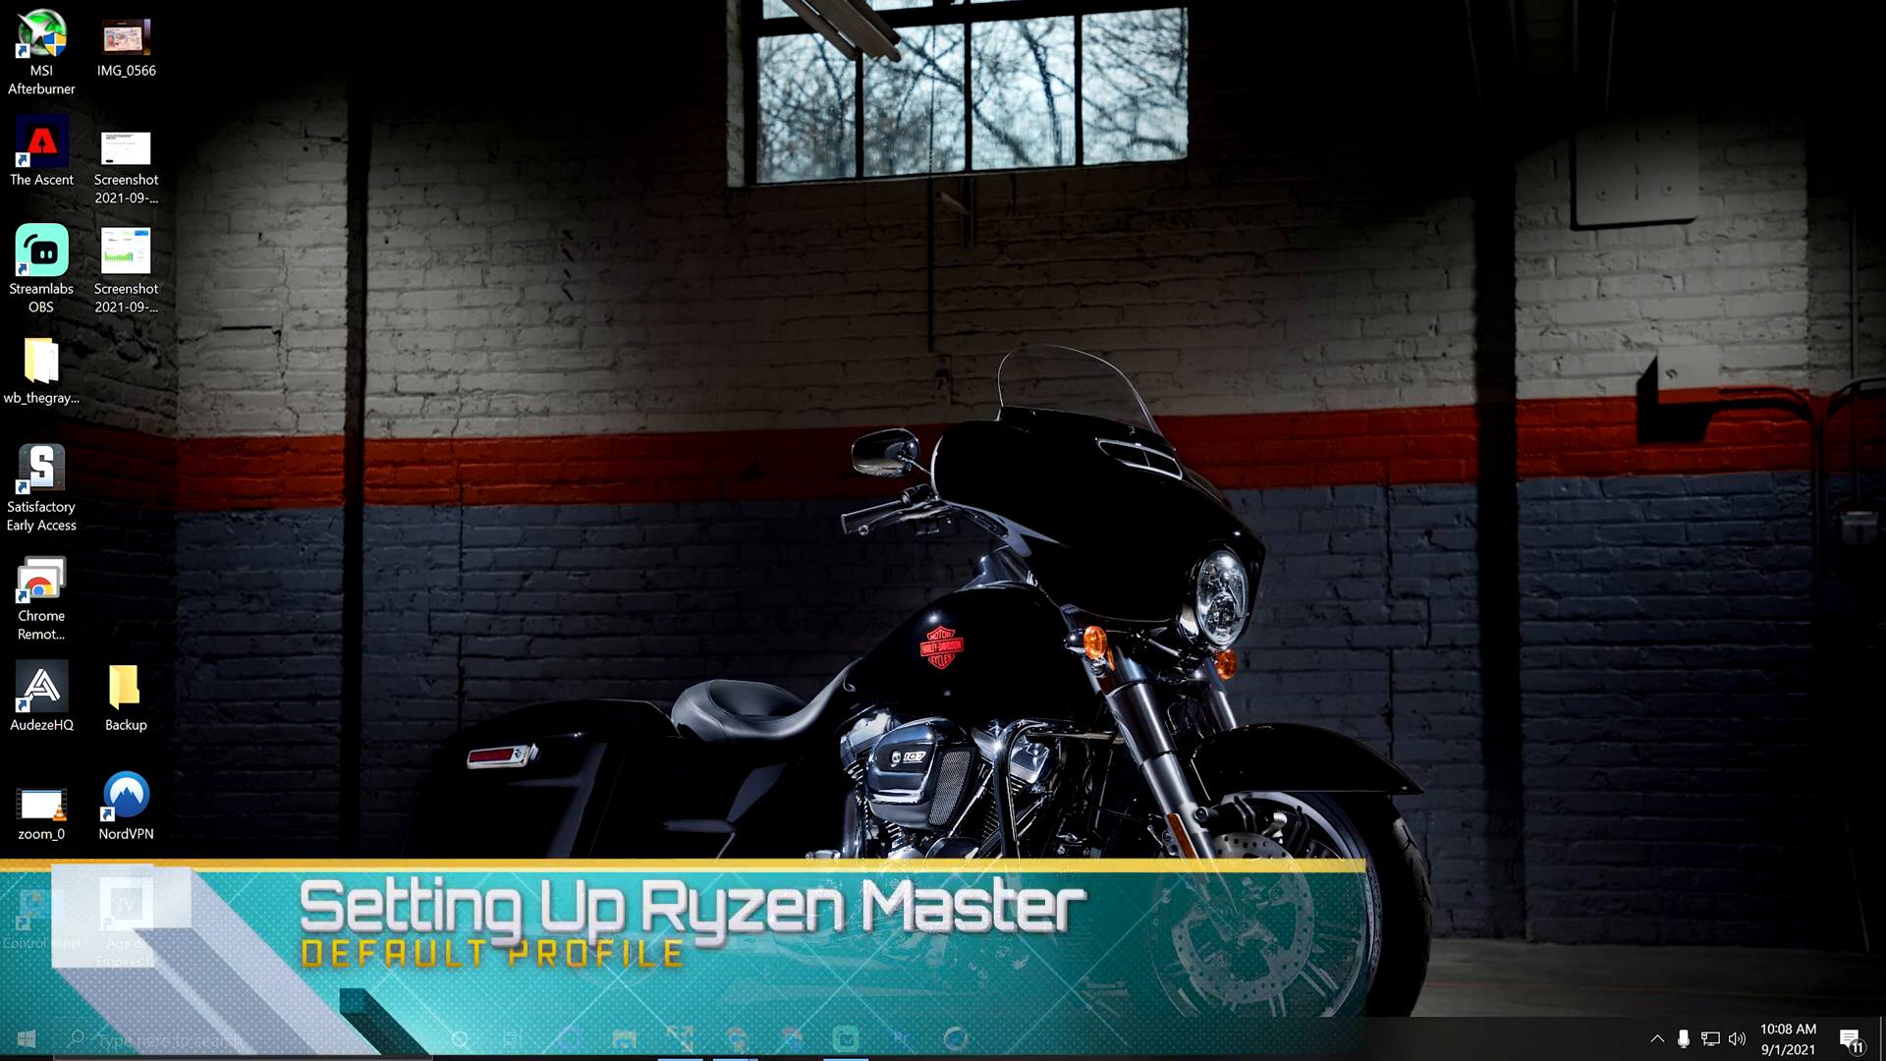
In Windows, launch AMD Ryzen Master
key(super)
click(557, 725)
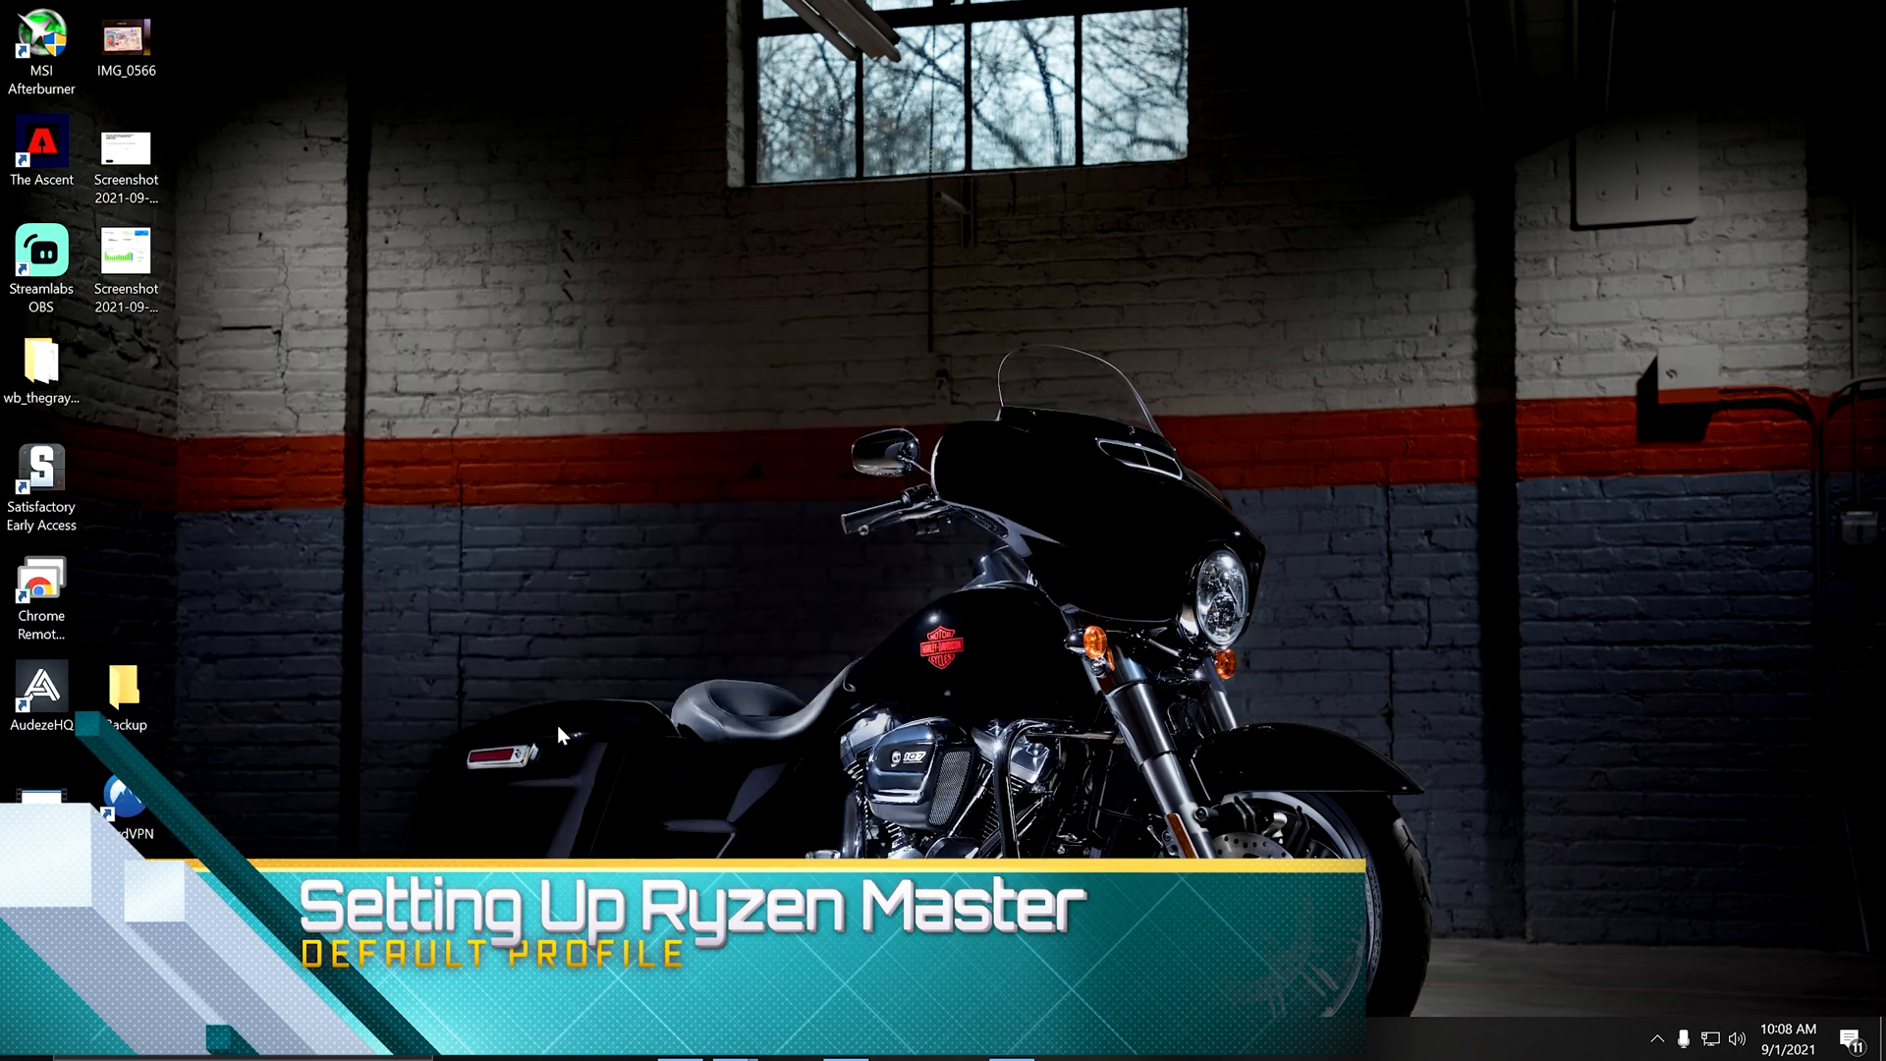
click(934, 674)
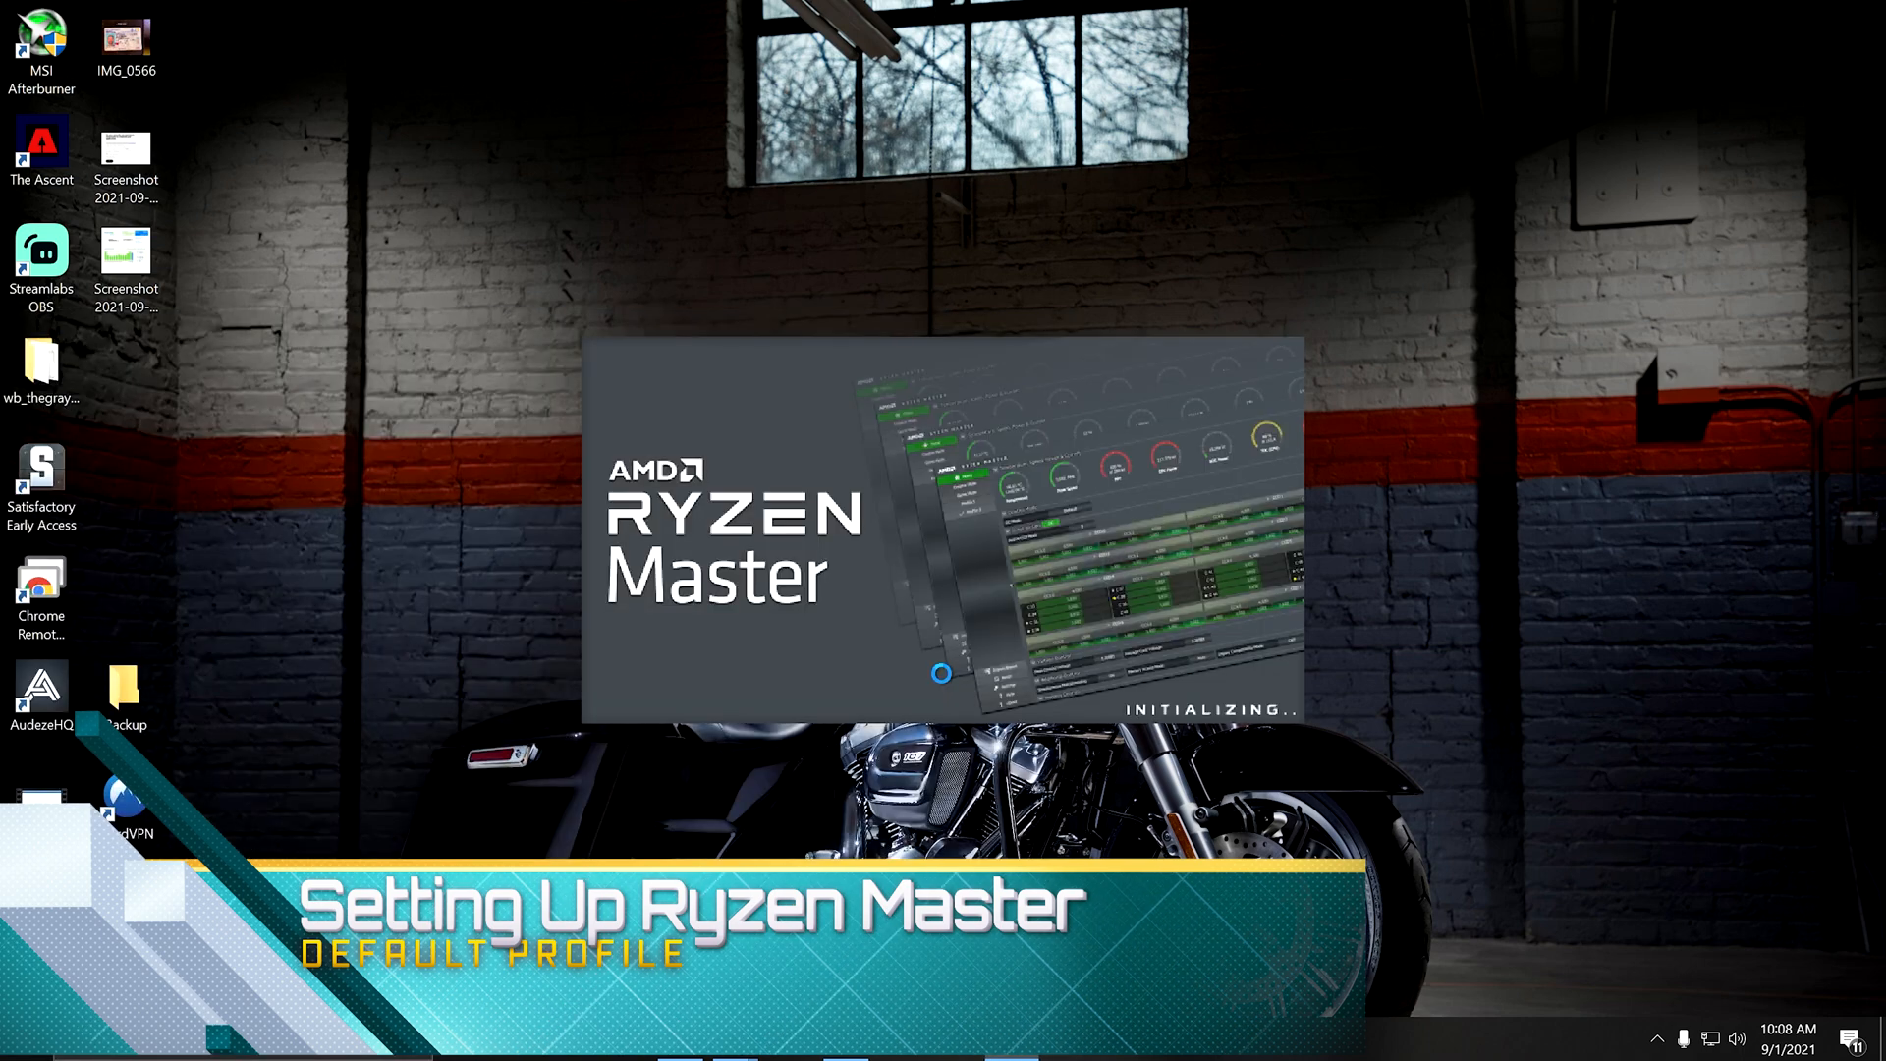
click(871, 665)
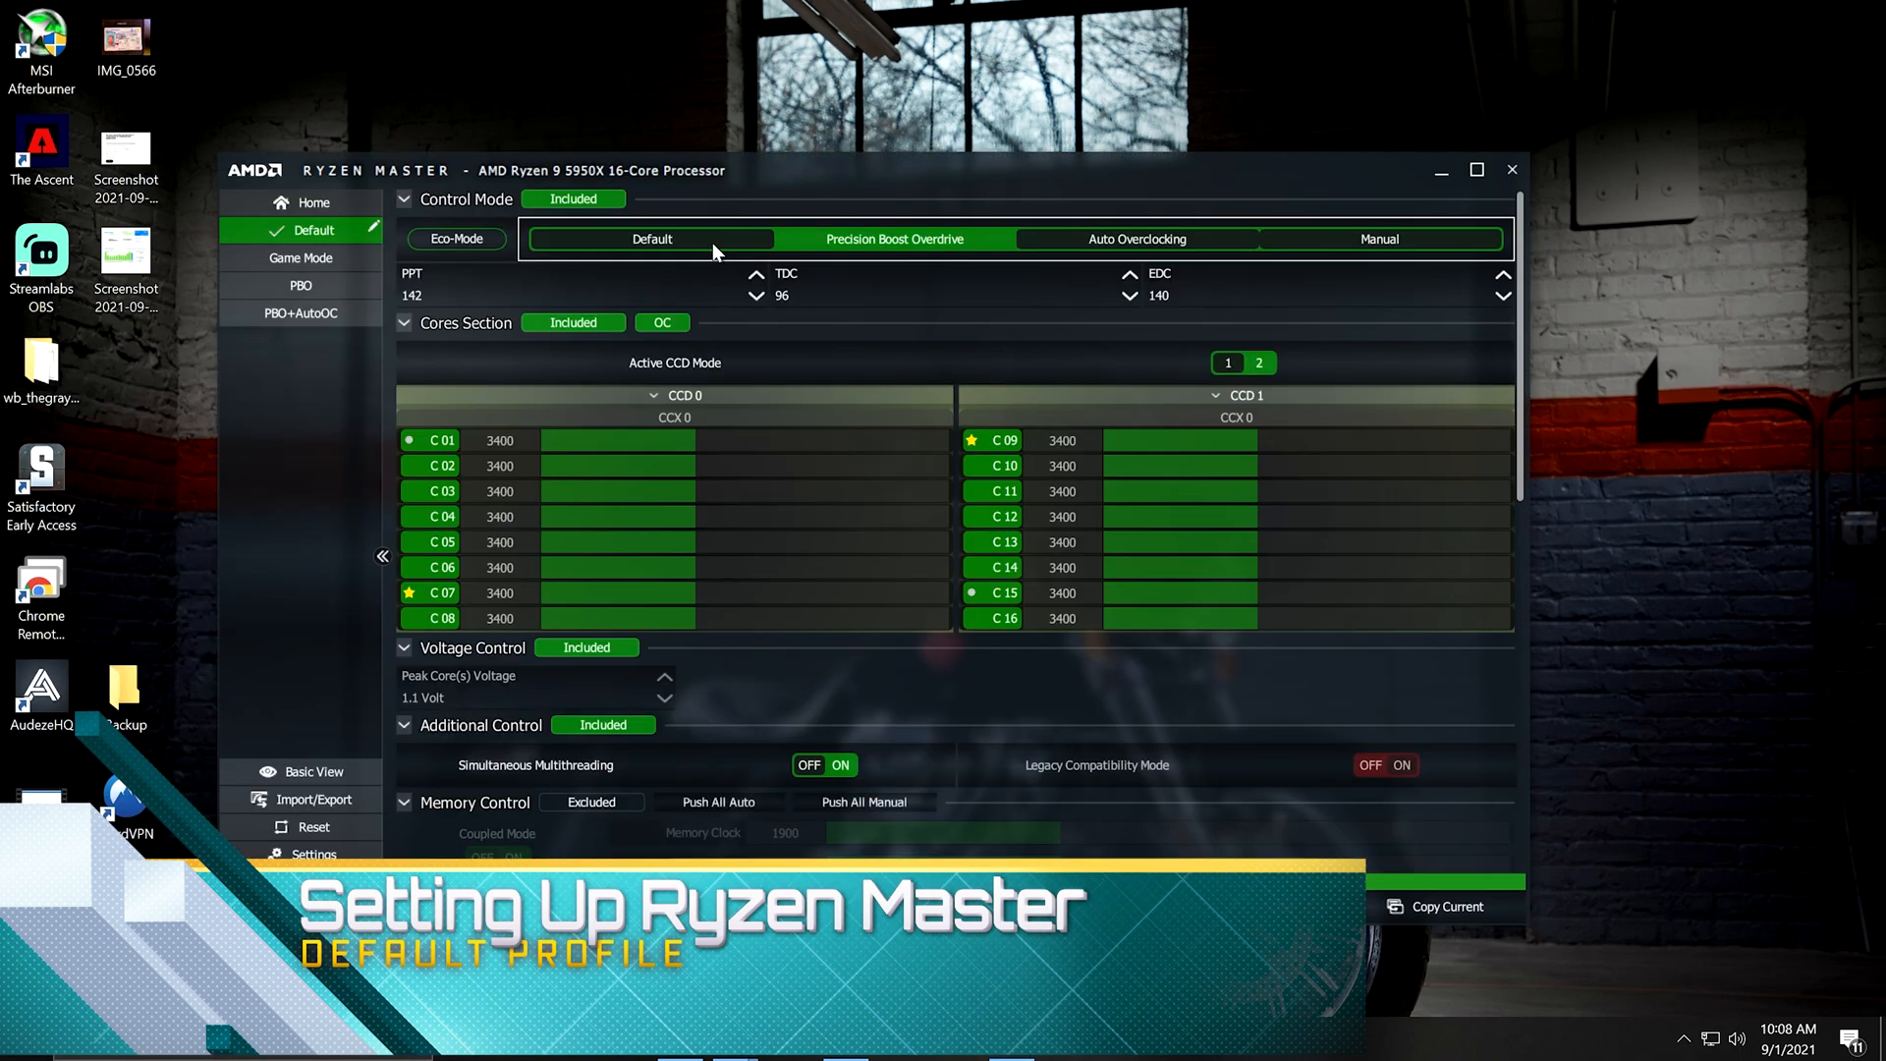
In the Default profile, set the control mode to Default and apply the profile
click(713, 244)
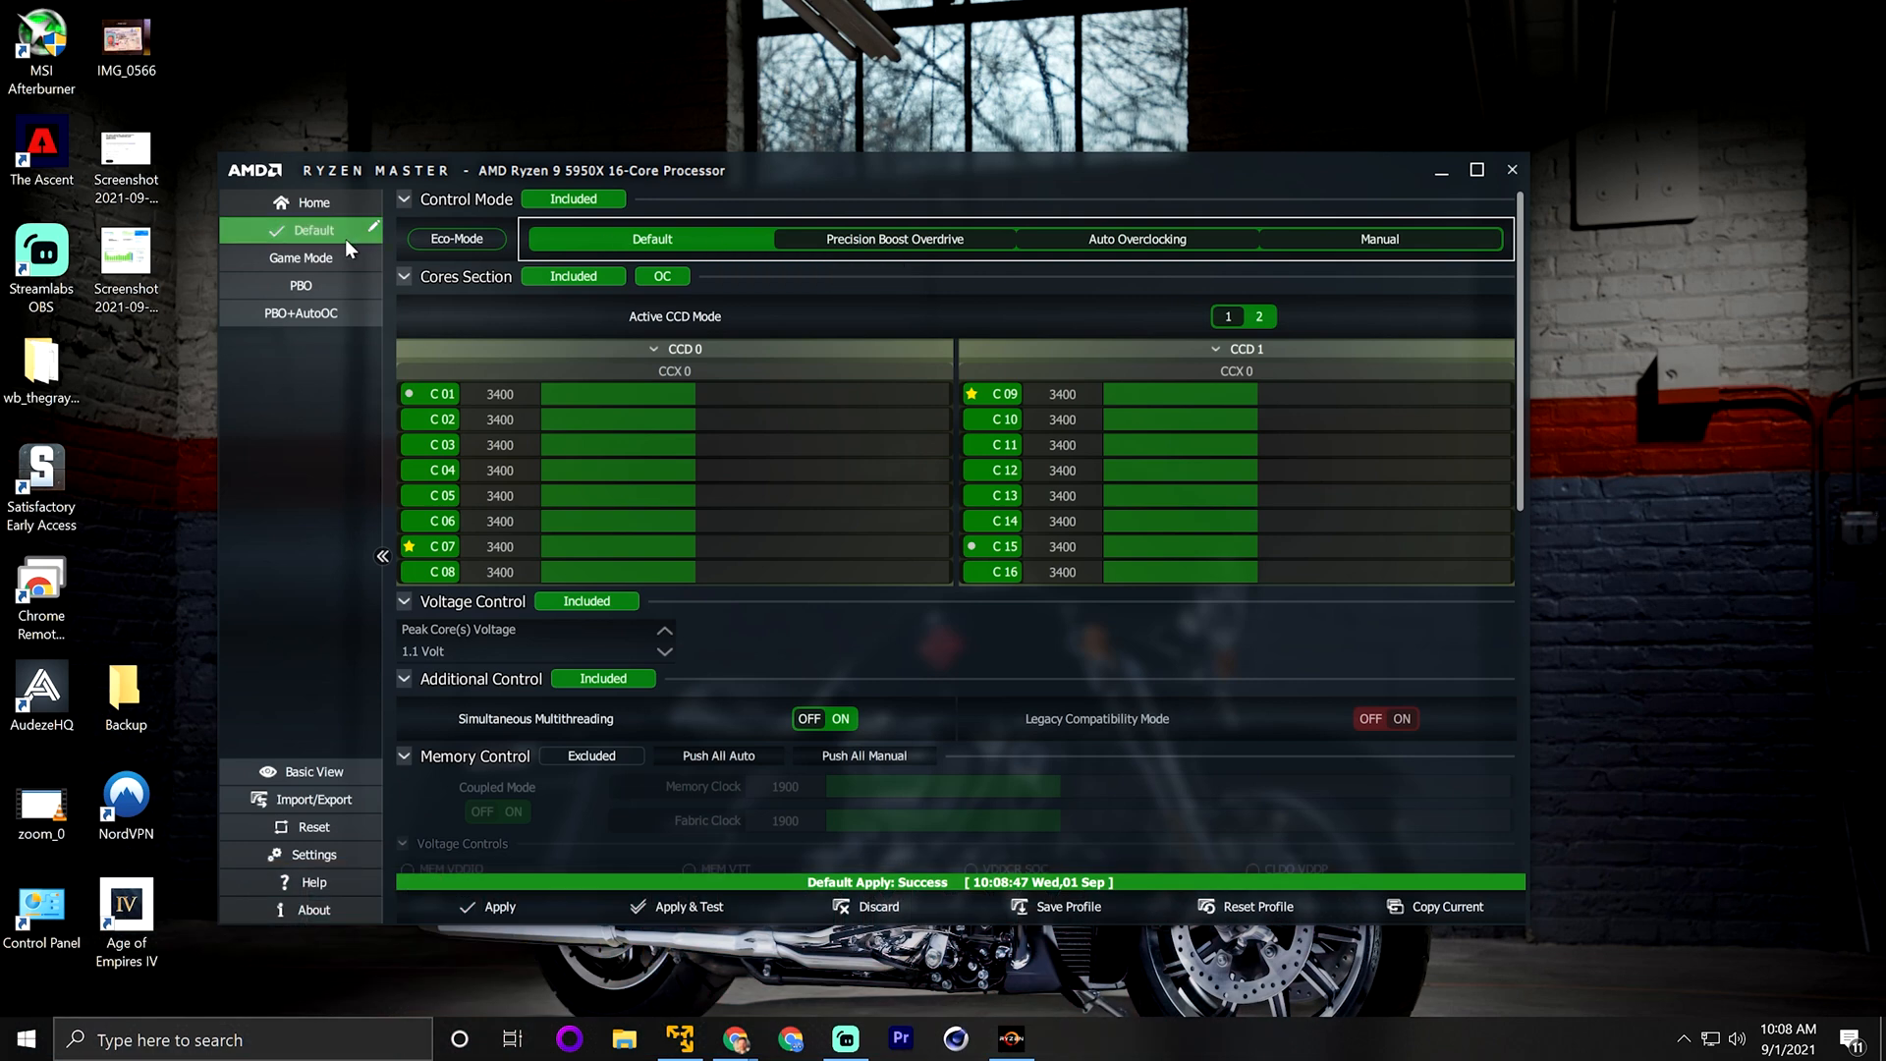
click(374, 227)
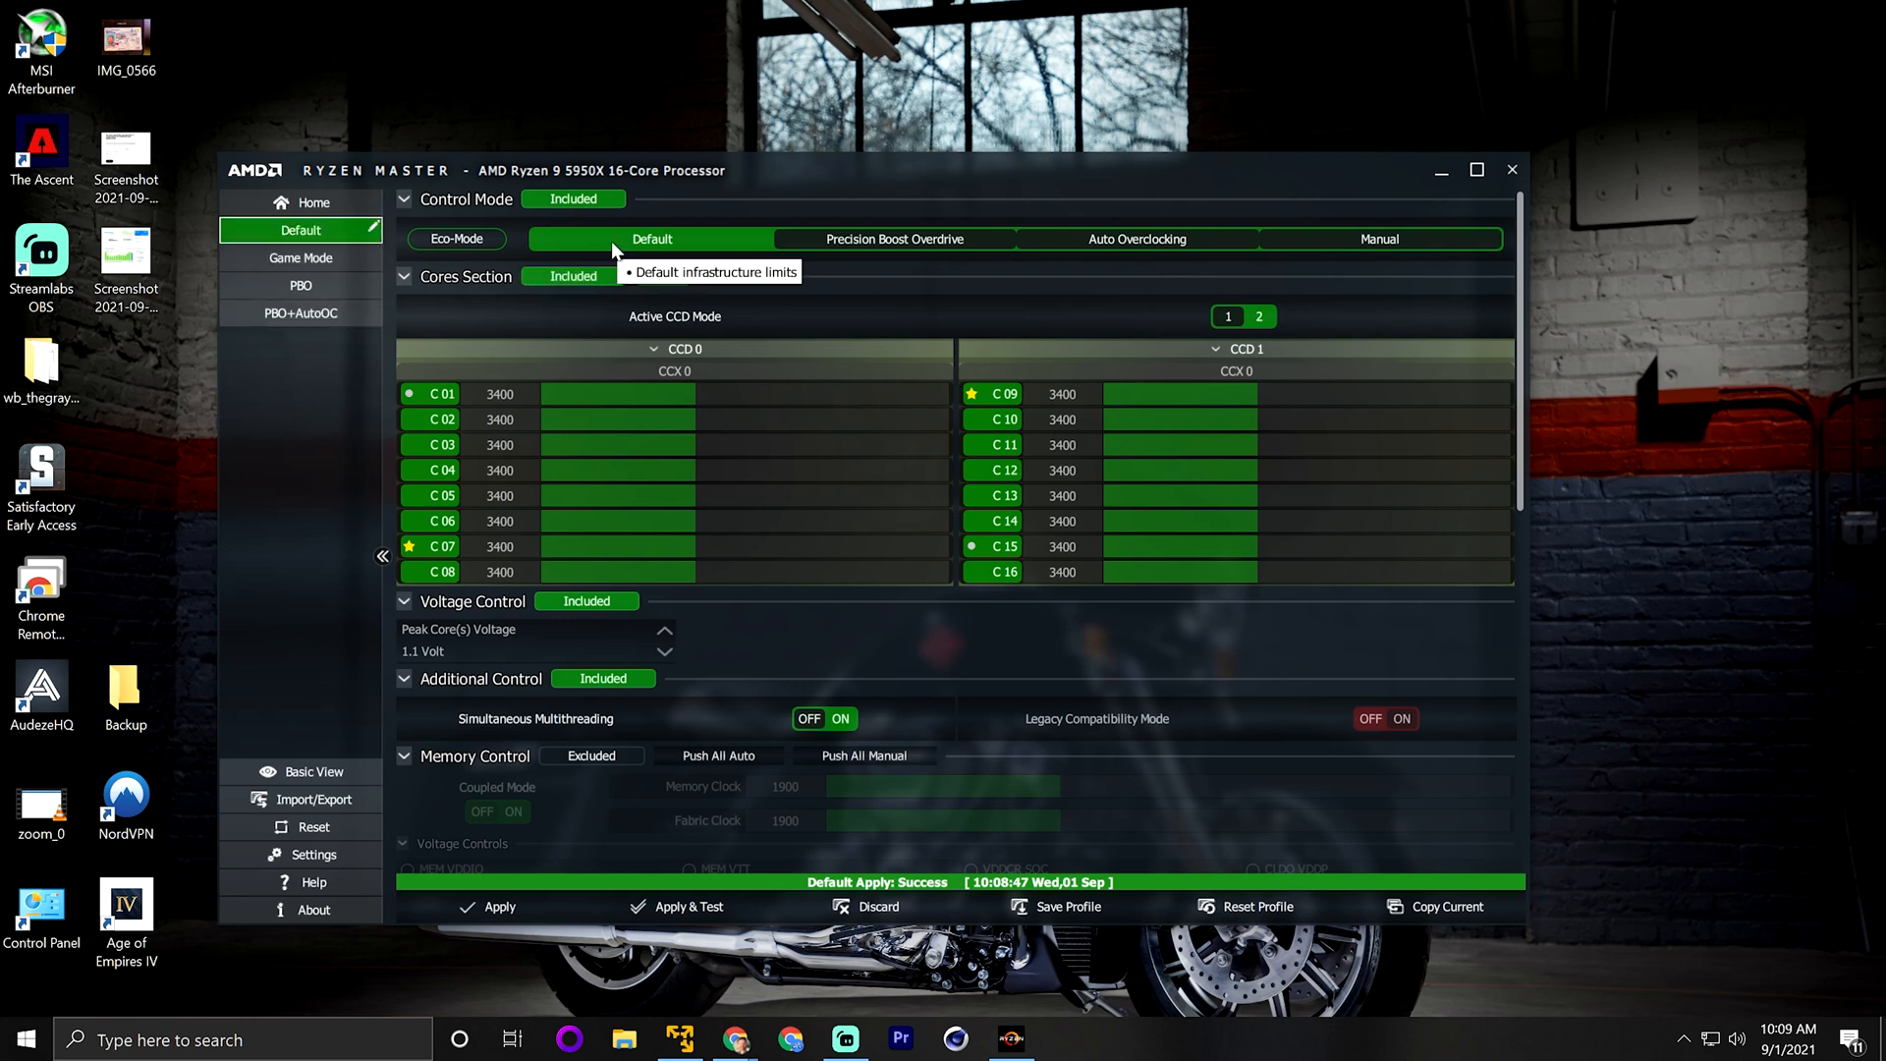
click(494, 907)
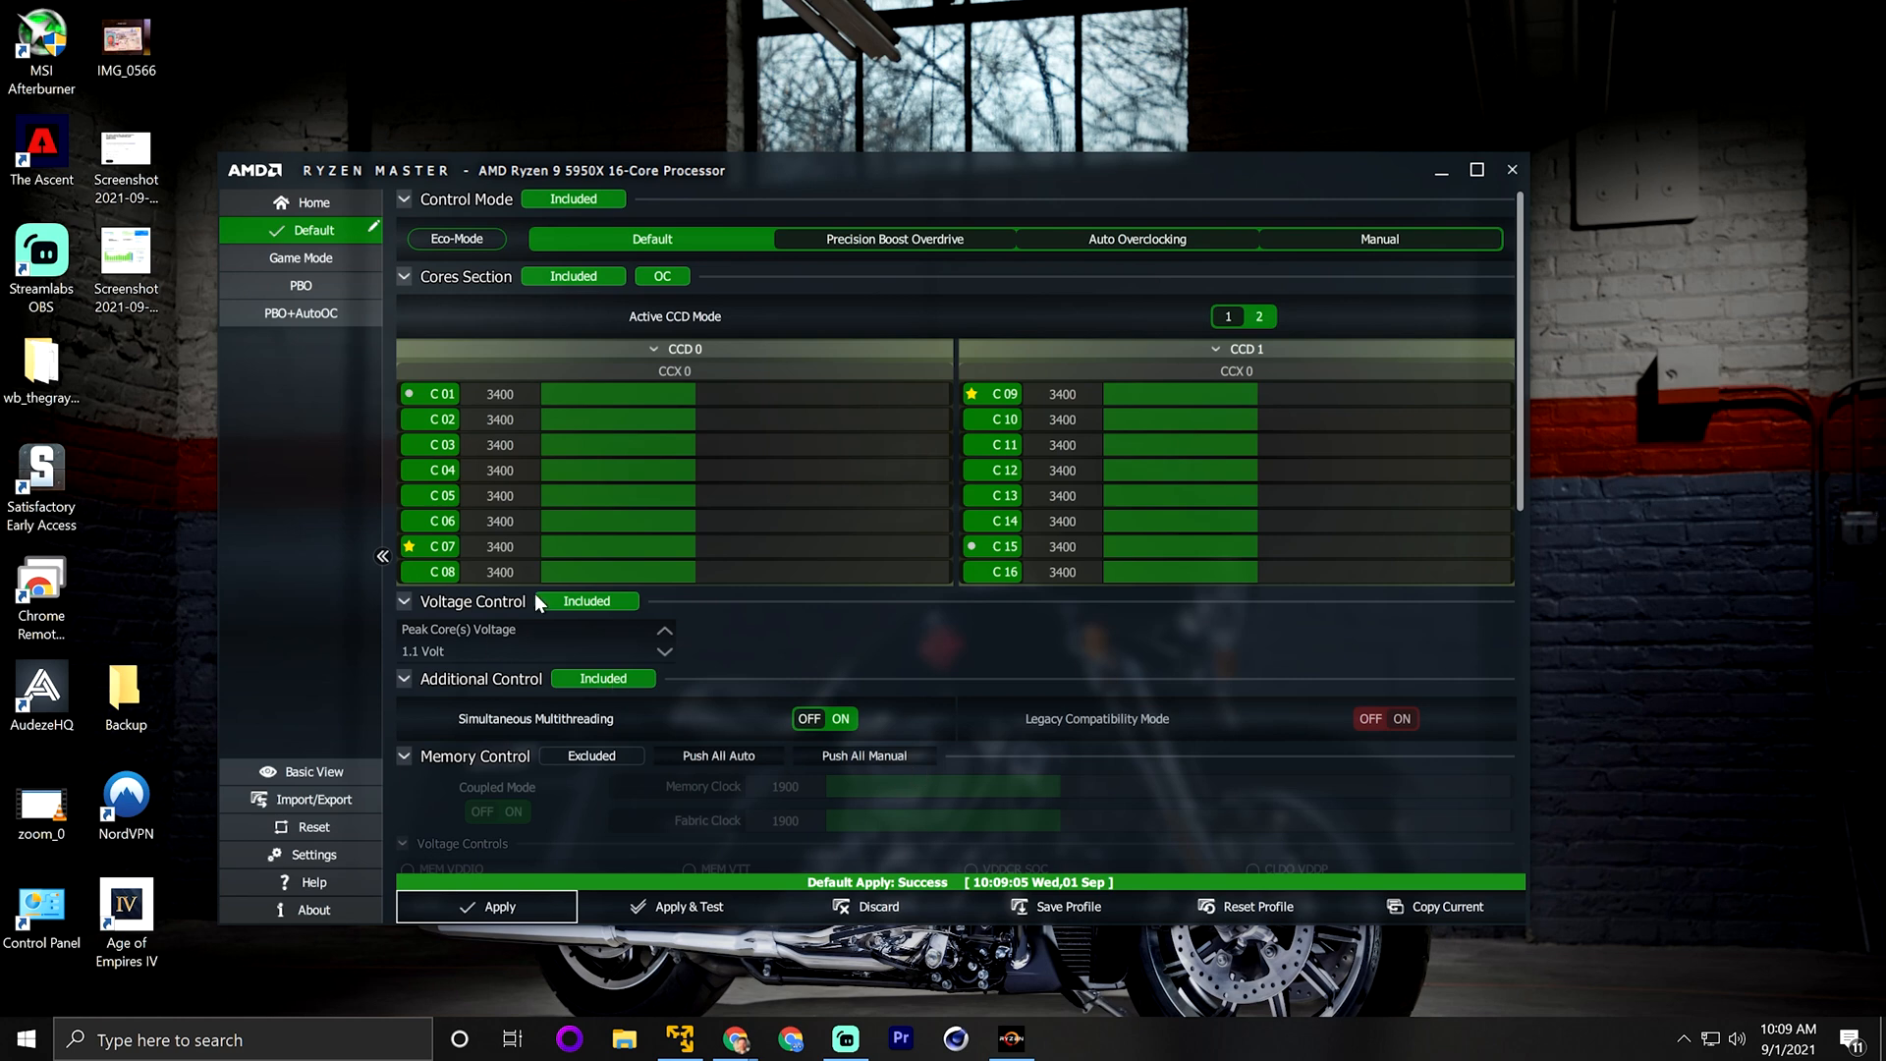
Show the Home monitoring page in a maximized window and collapse the CCD 0 core list
click(306, 203)
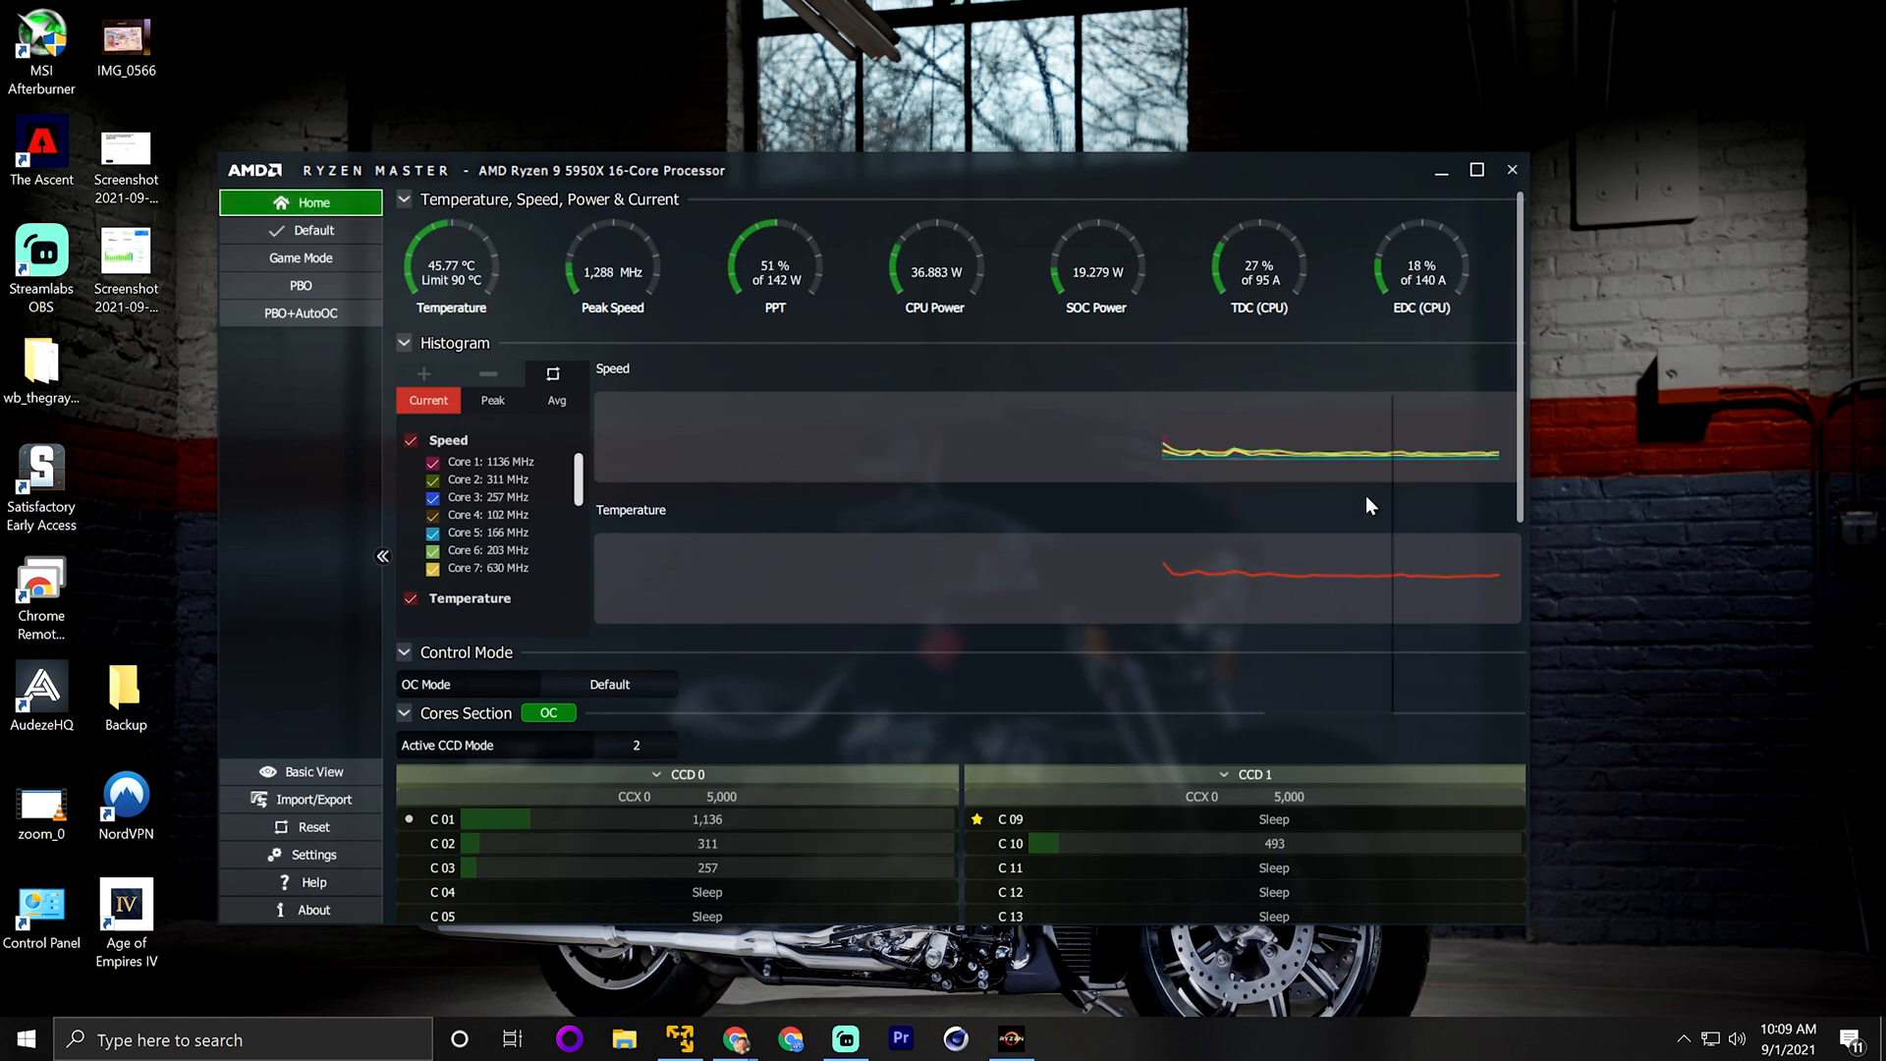
click(1476, 169)
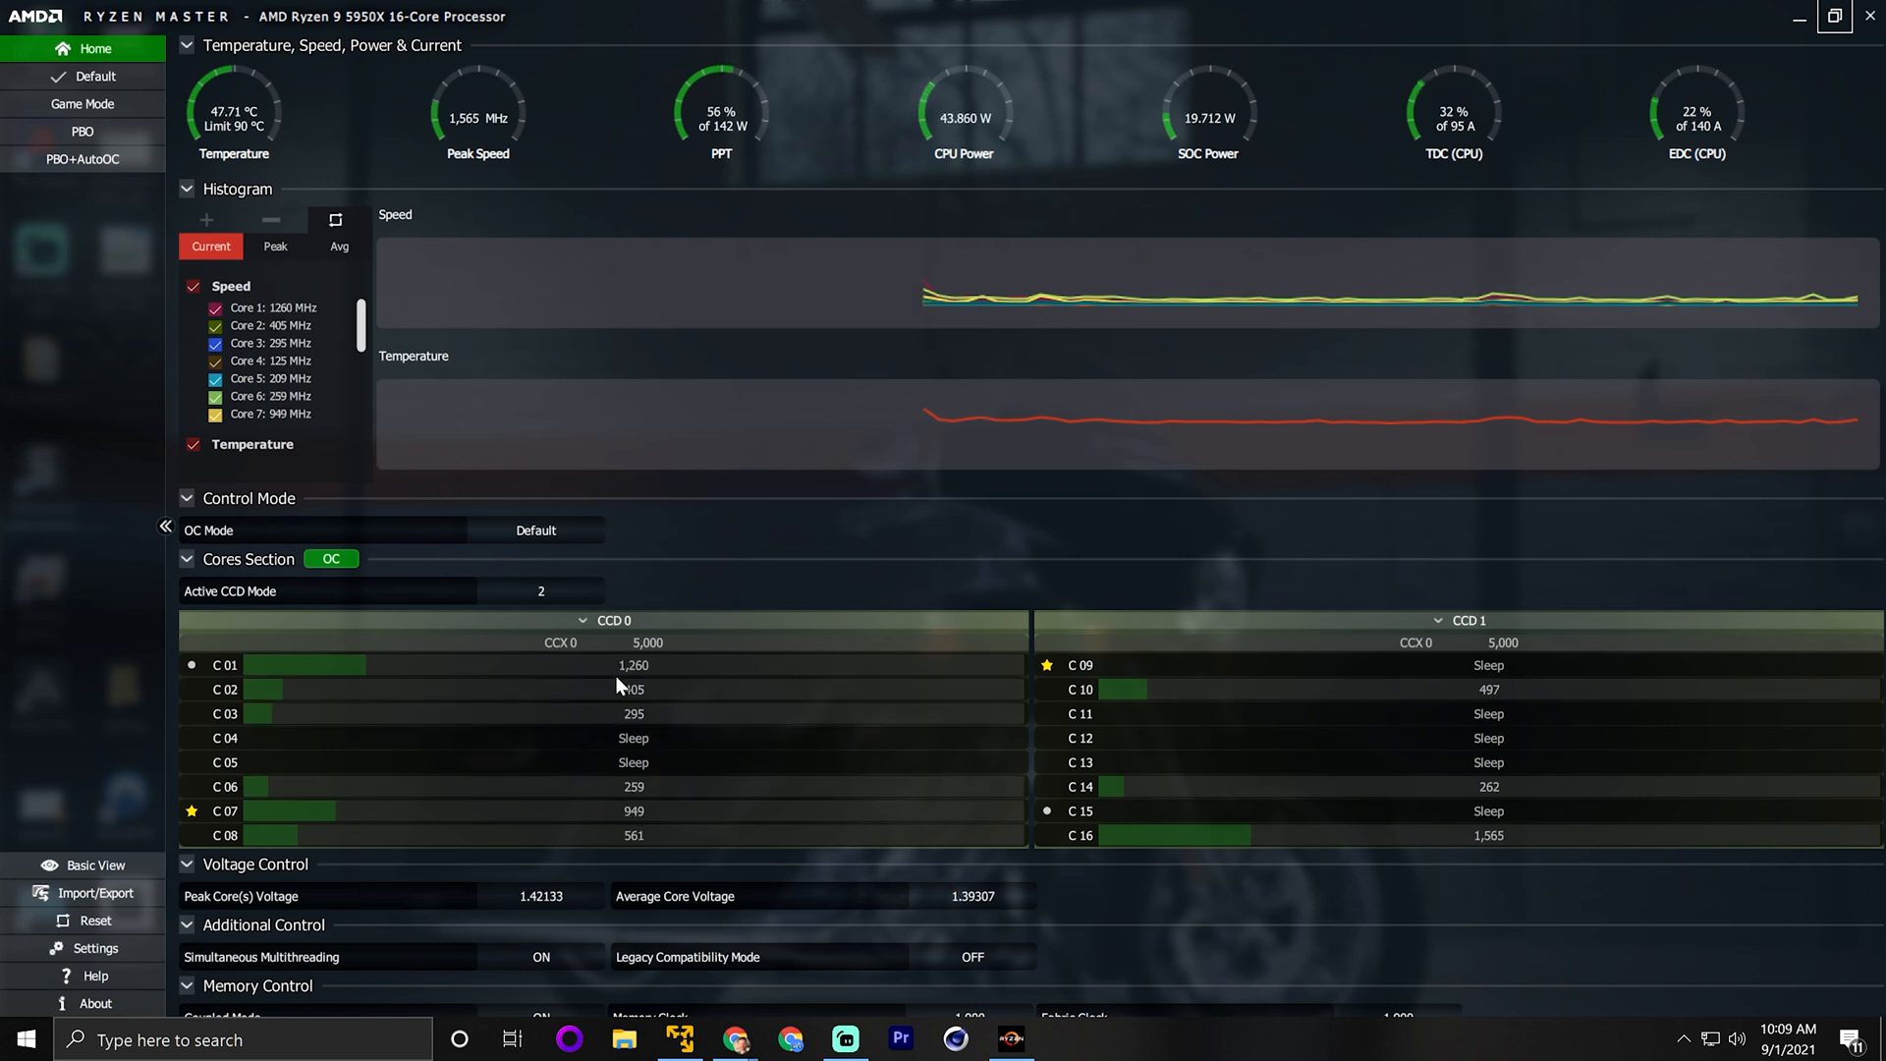
click(781, 613)
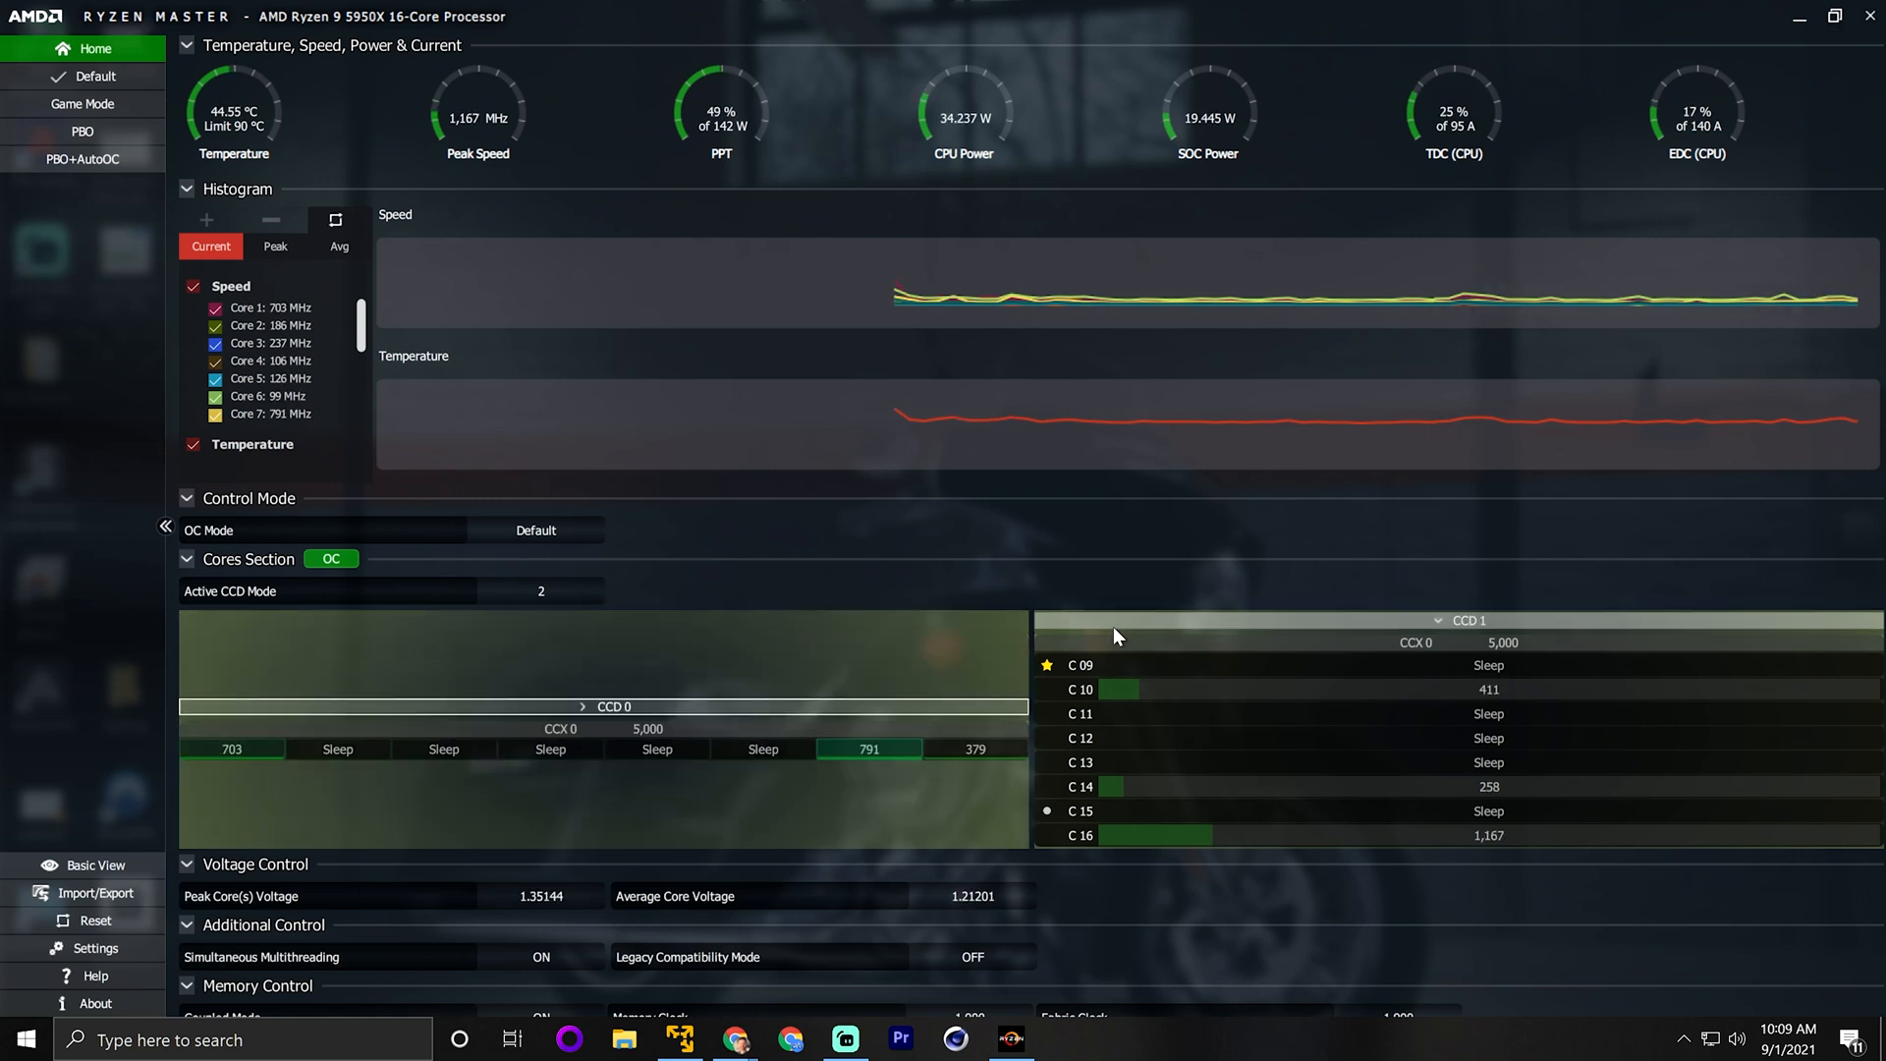
Expand the core lists of both CCD 0 and CCD 1, and launch Cinebench R23
click(1119, 626)
click(978, 619)
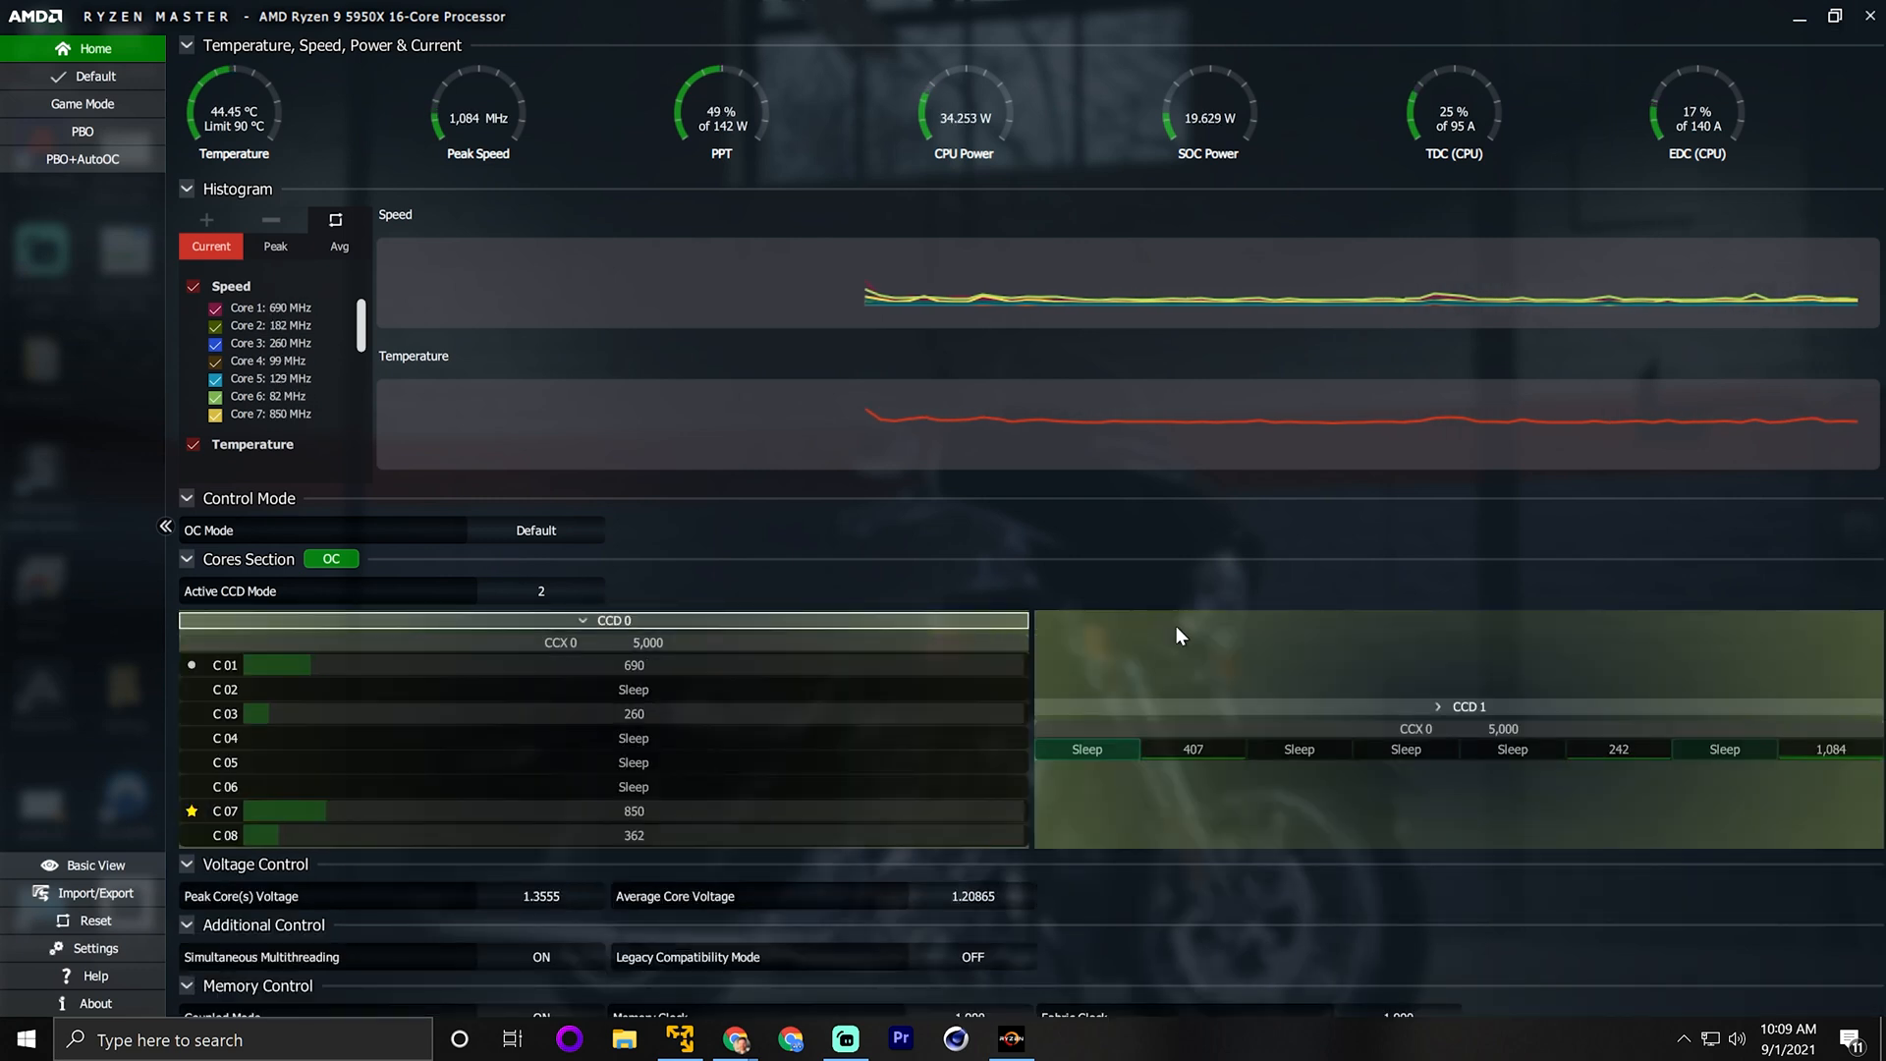
click(1175, 625)
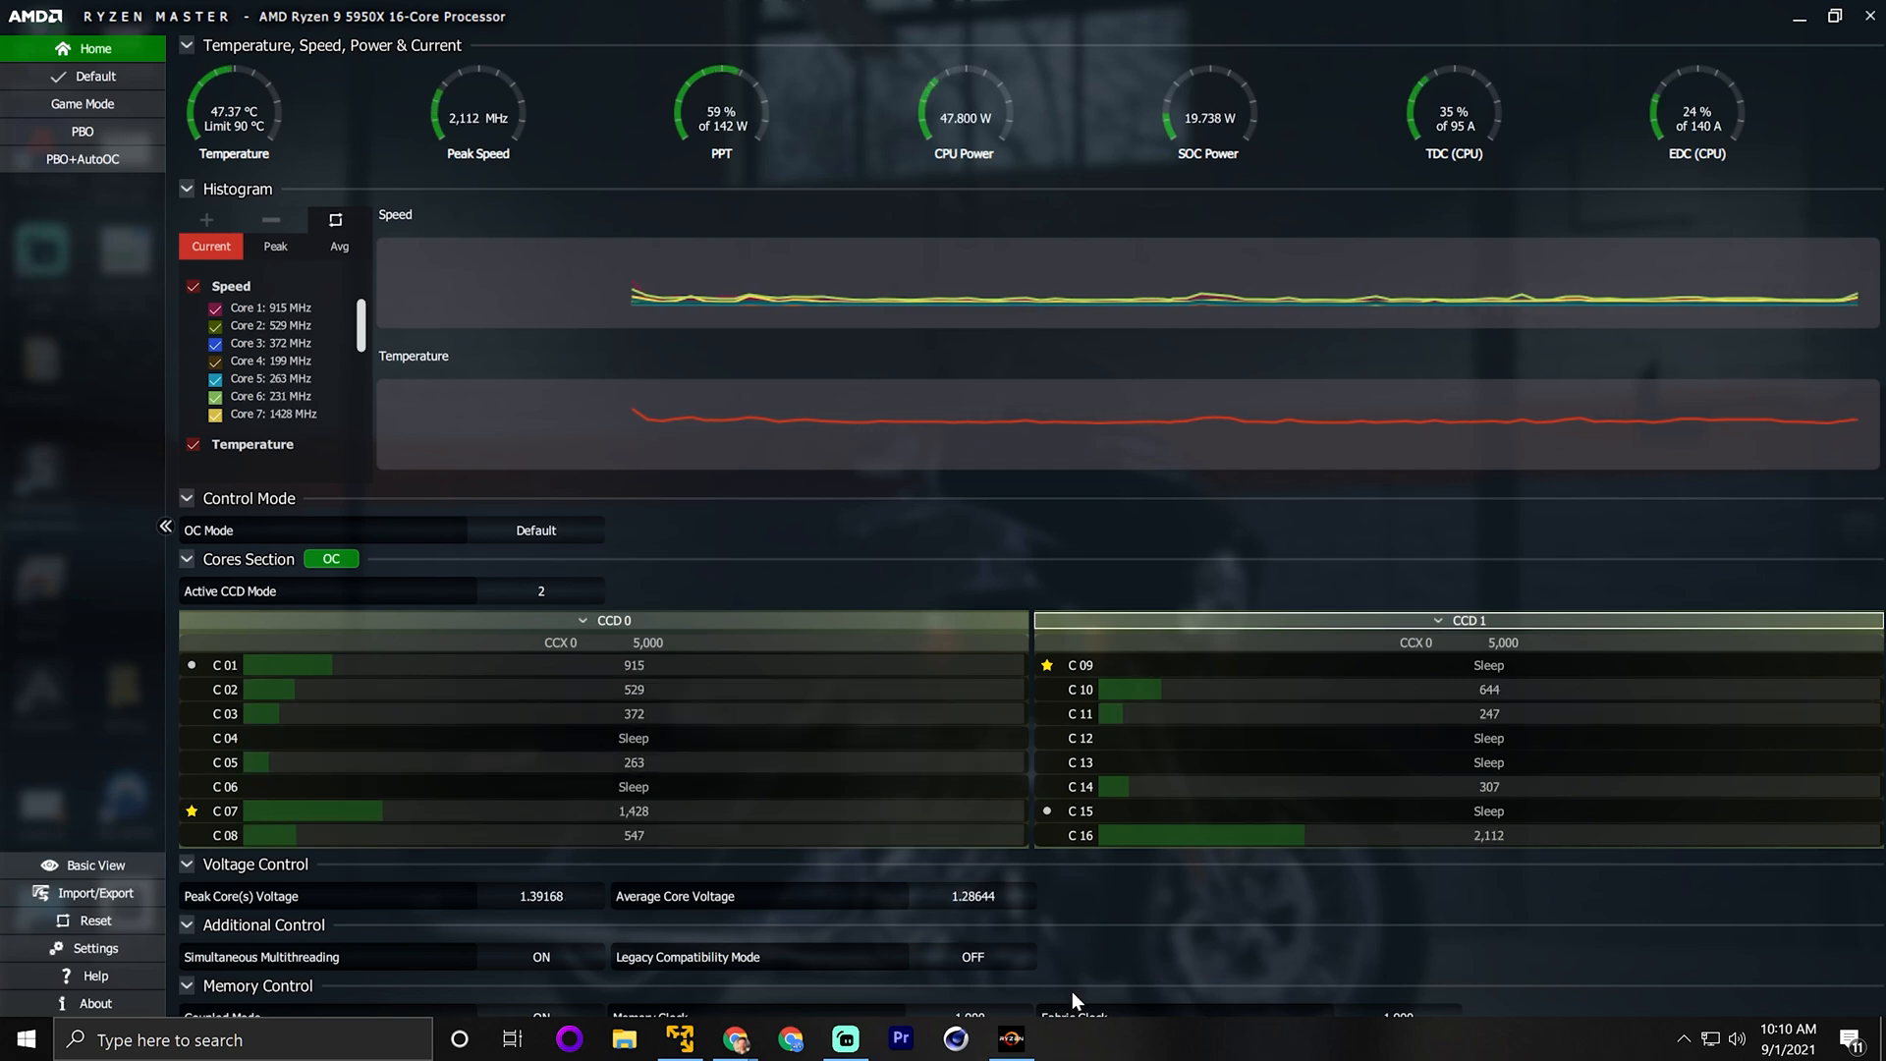
click(970, 1039)
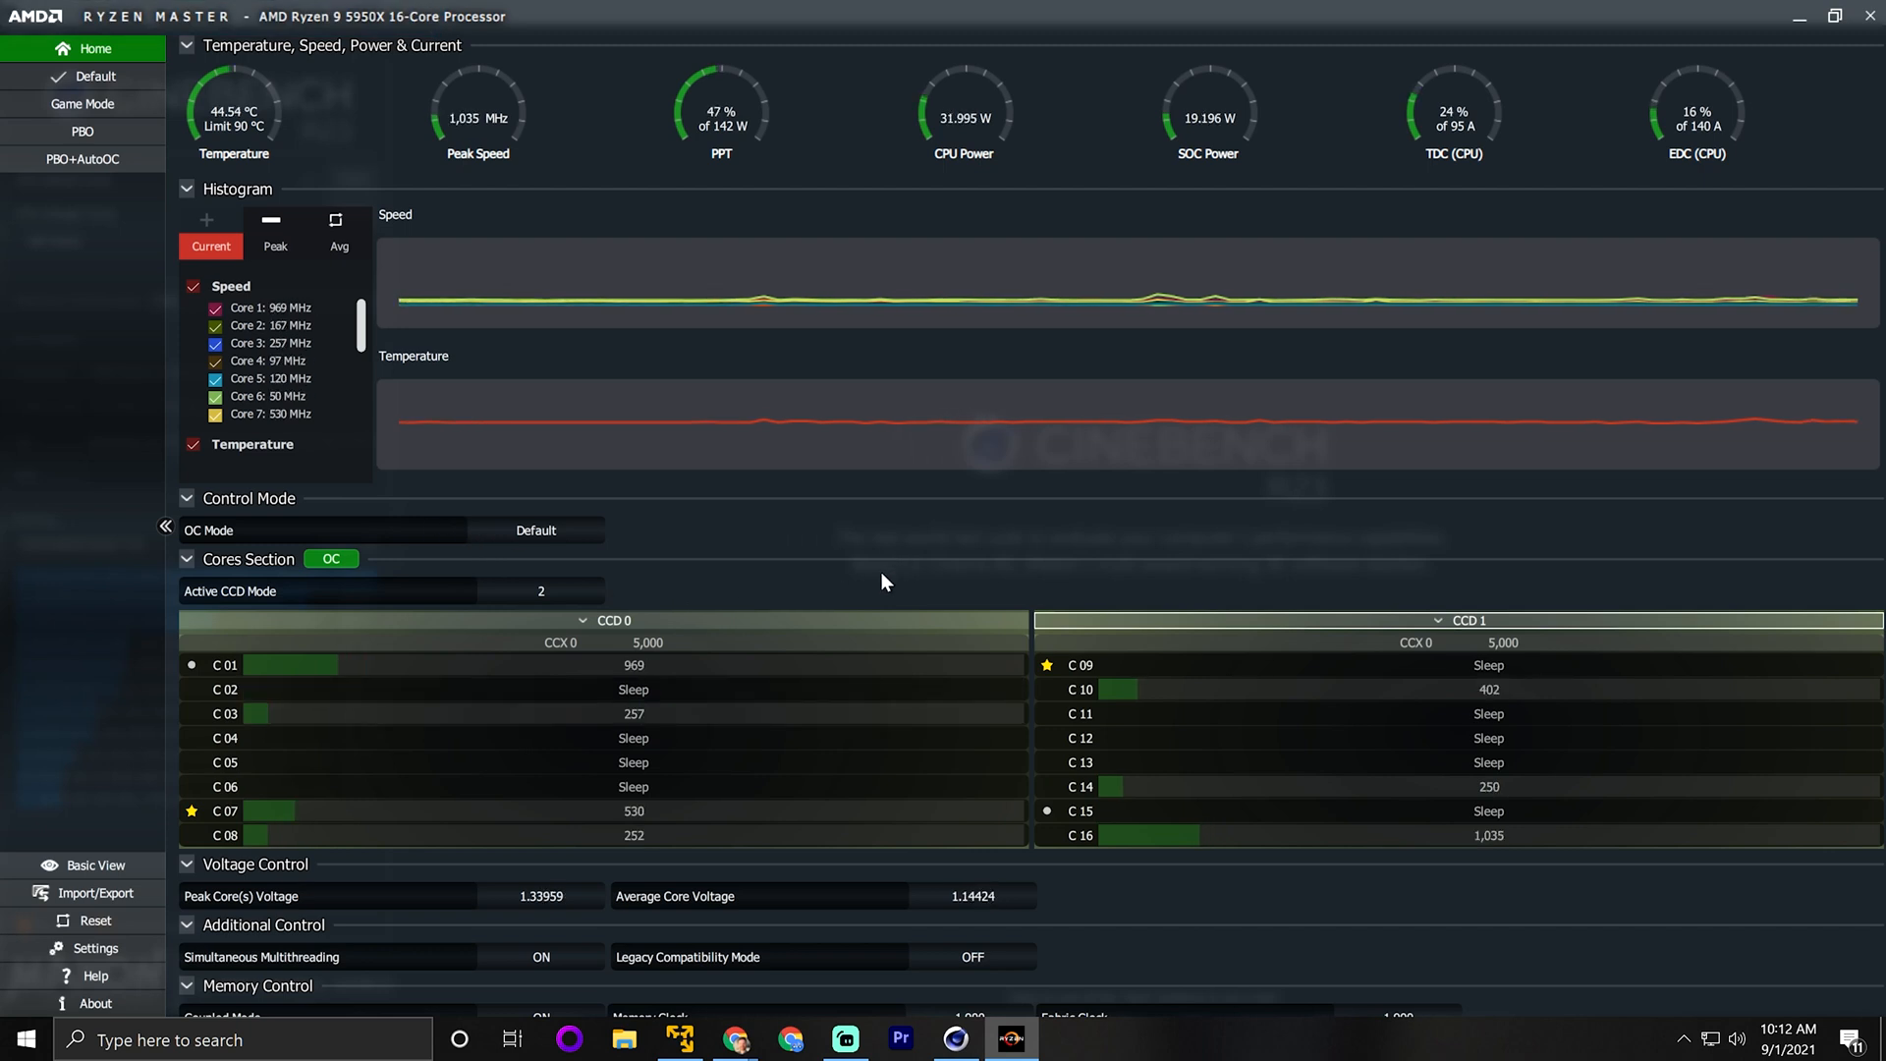
In the PBO profile, set TDC to 95 and EDC to 140, and apply the profile
click(91, 133)
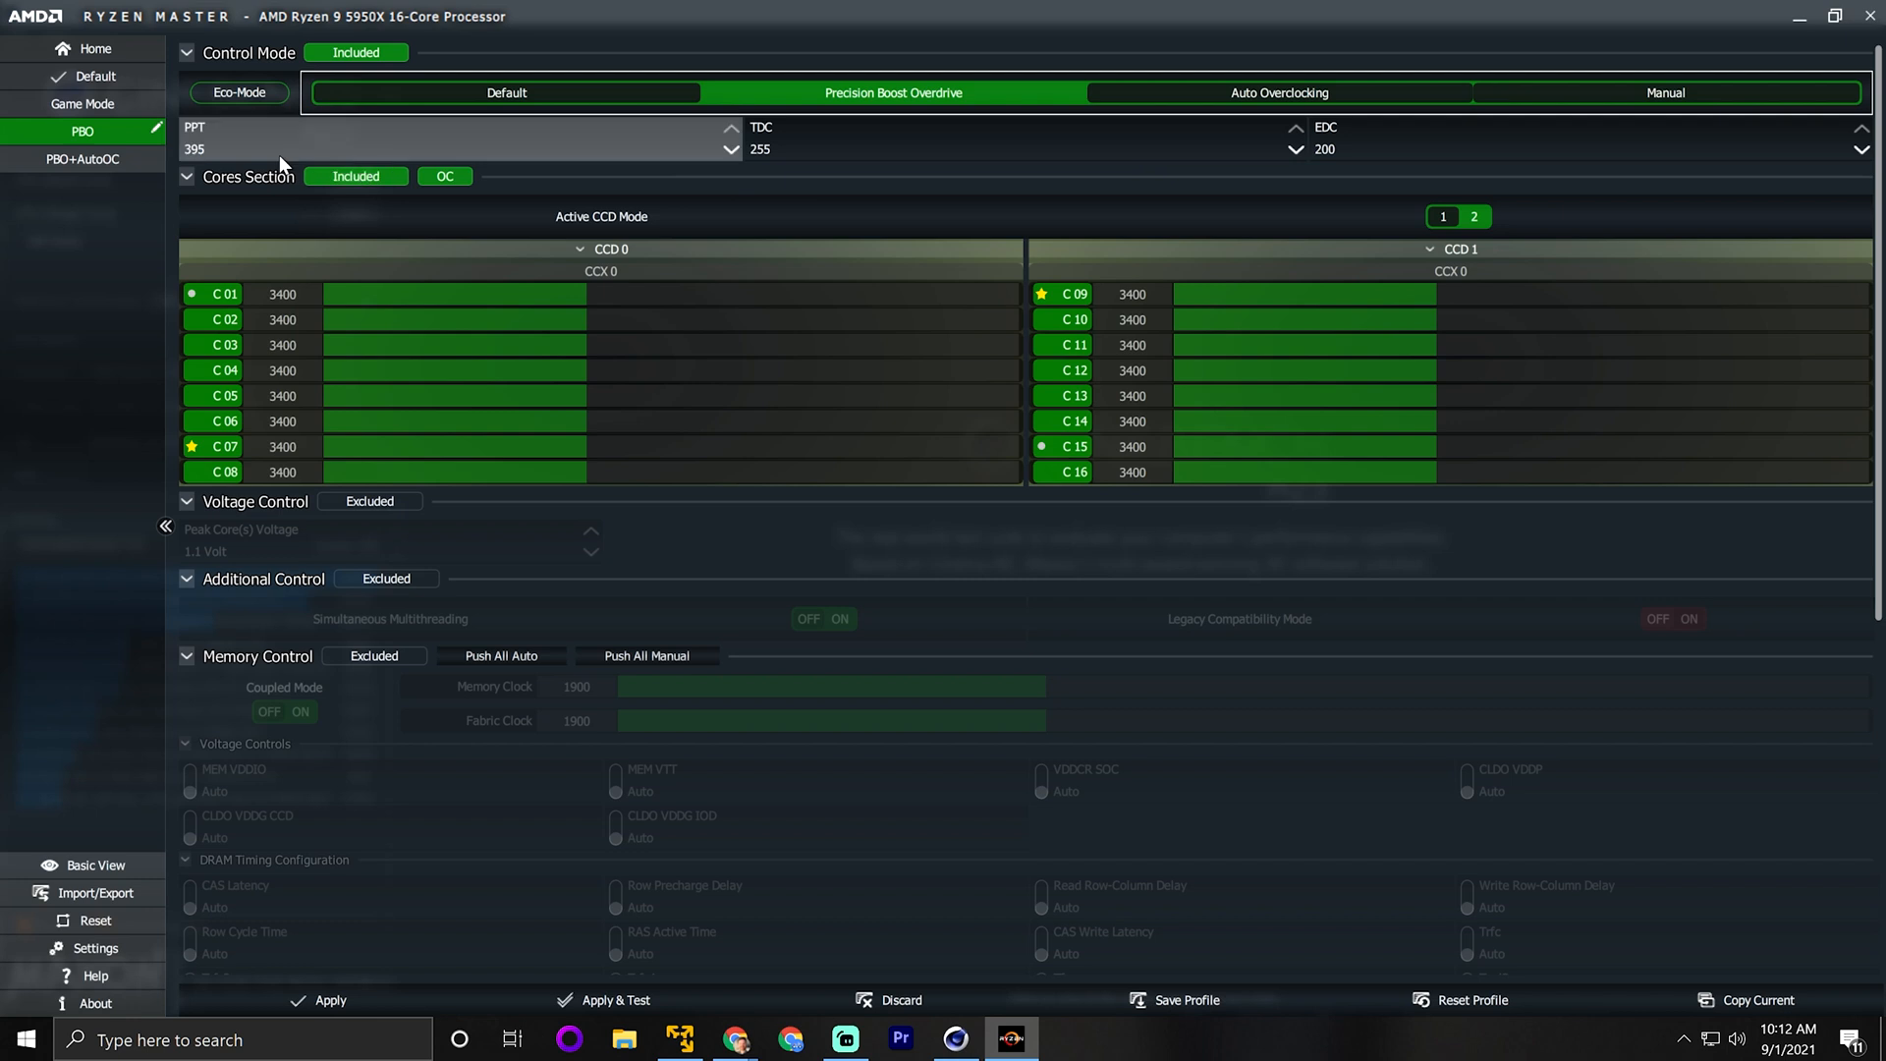
click(108, 76)
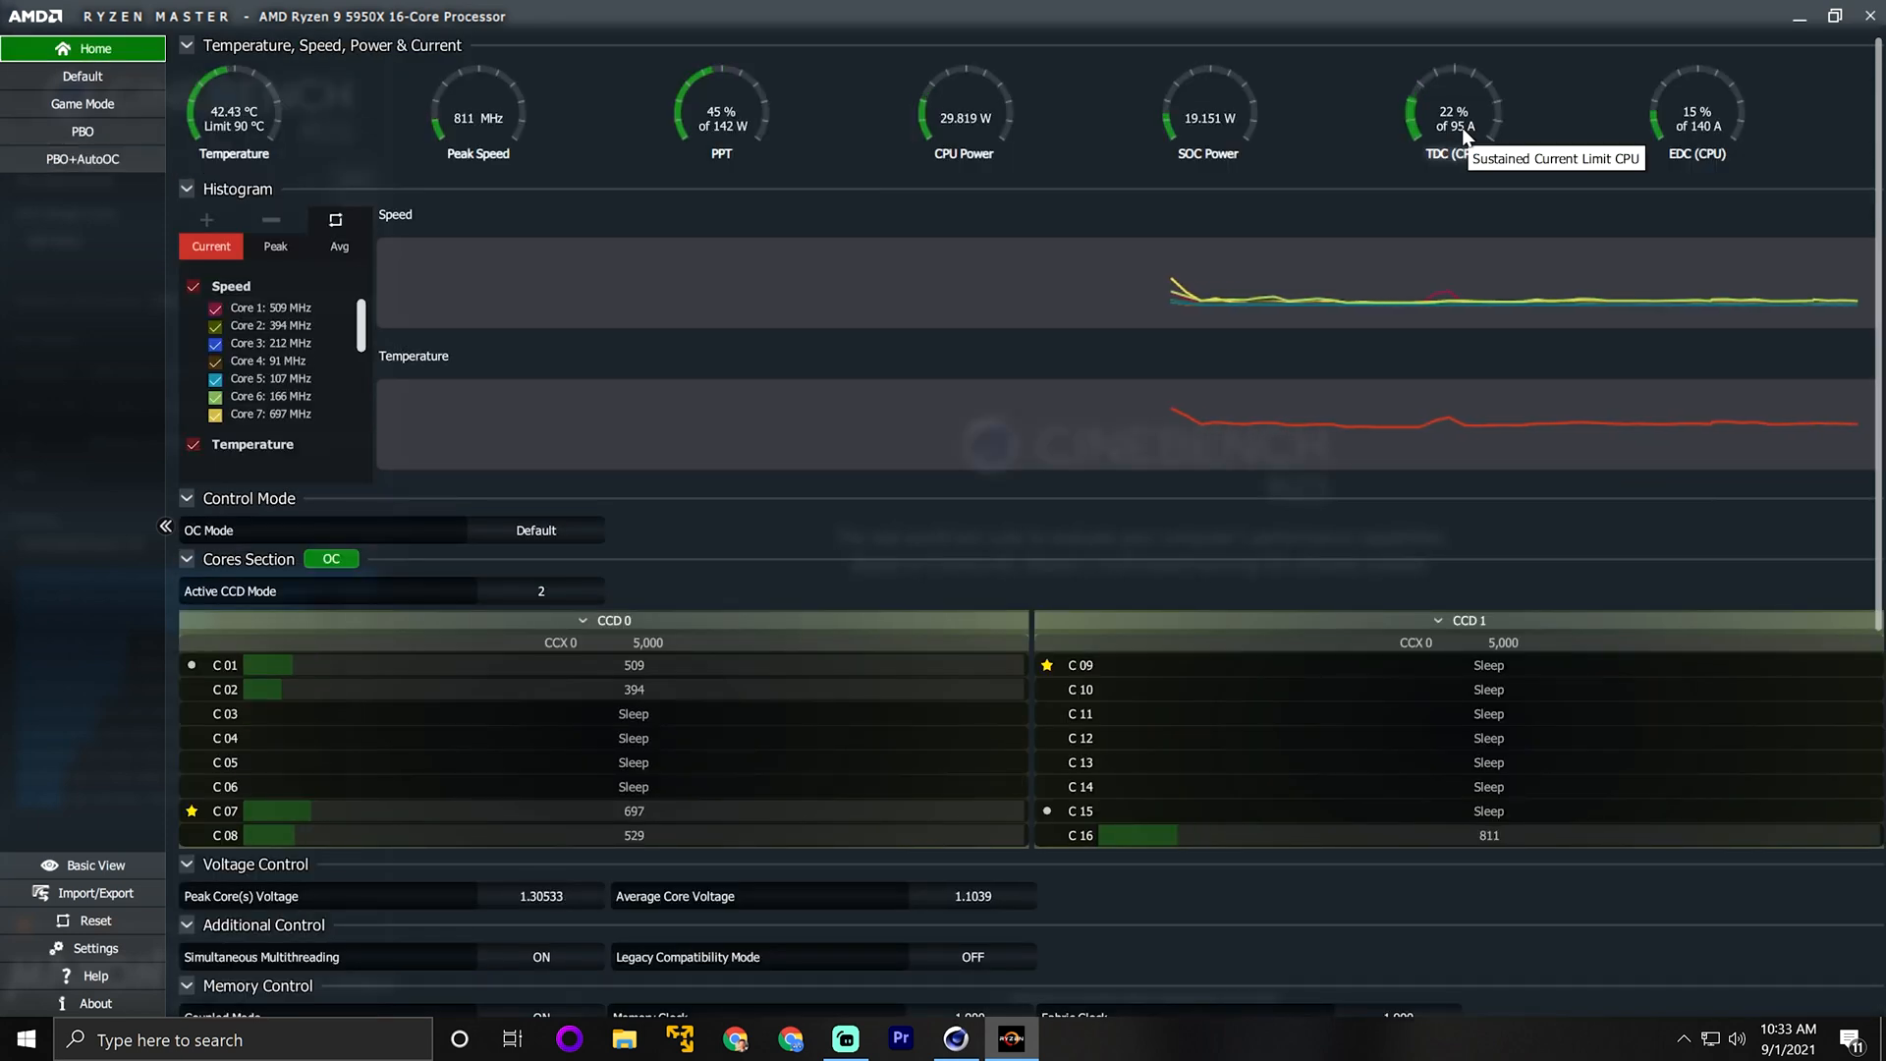
click(56, 138)
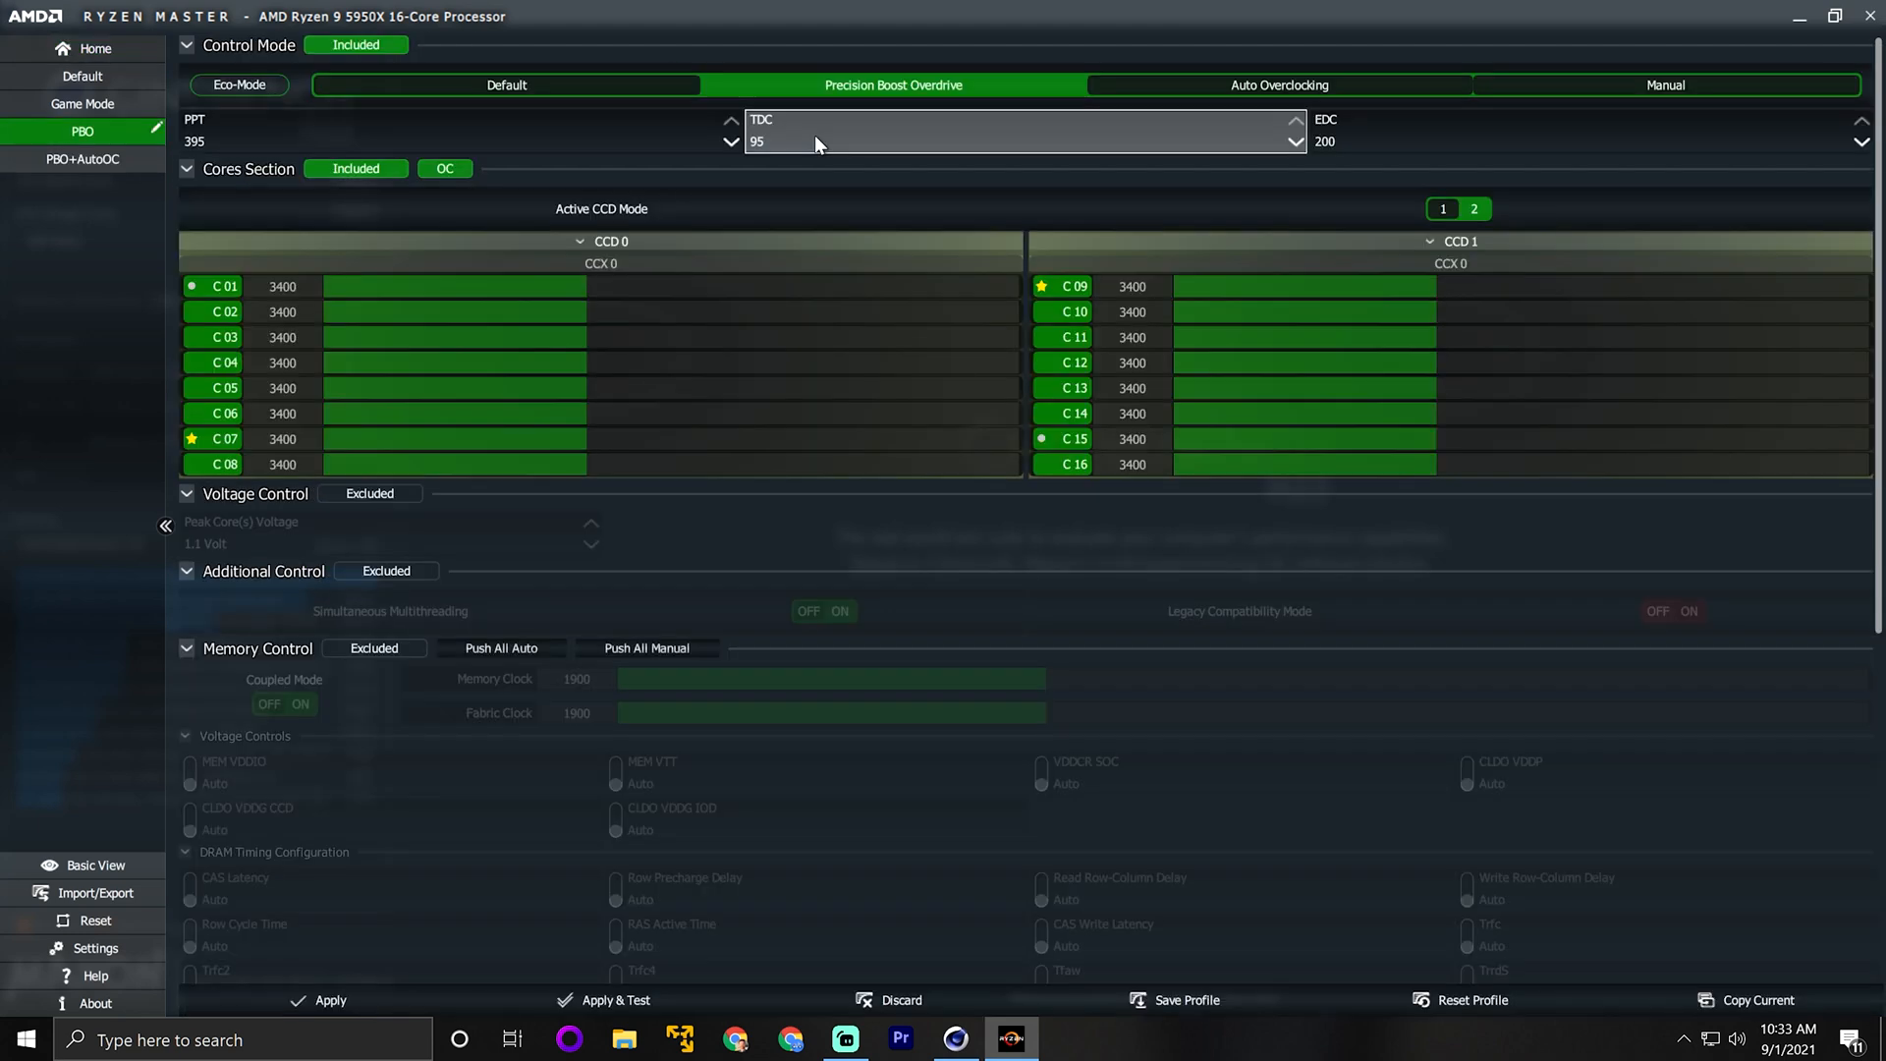
click(815, 134)
click(1379, 144)
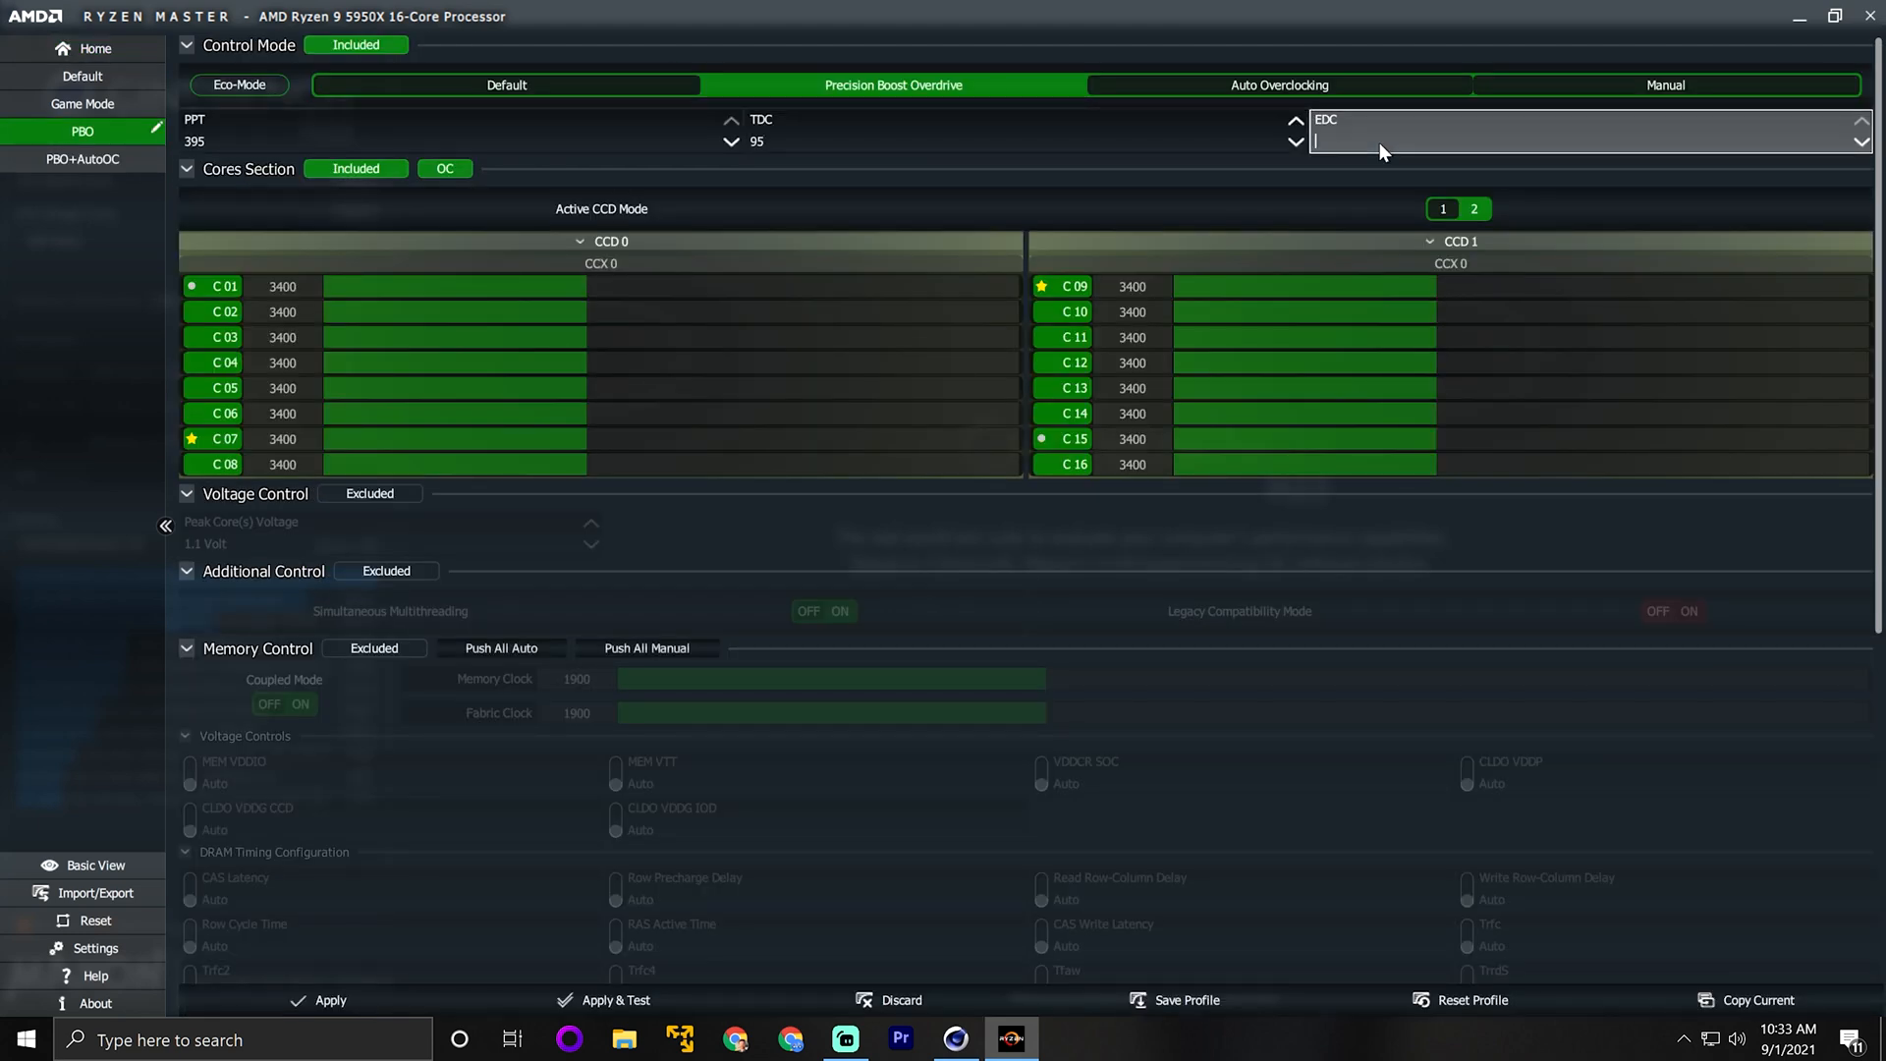
text(140)
click(389, 998)
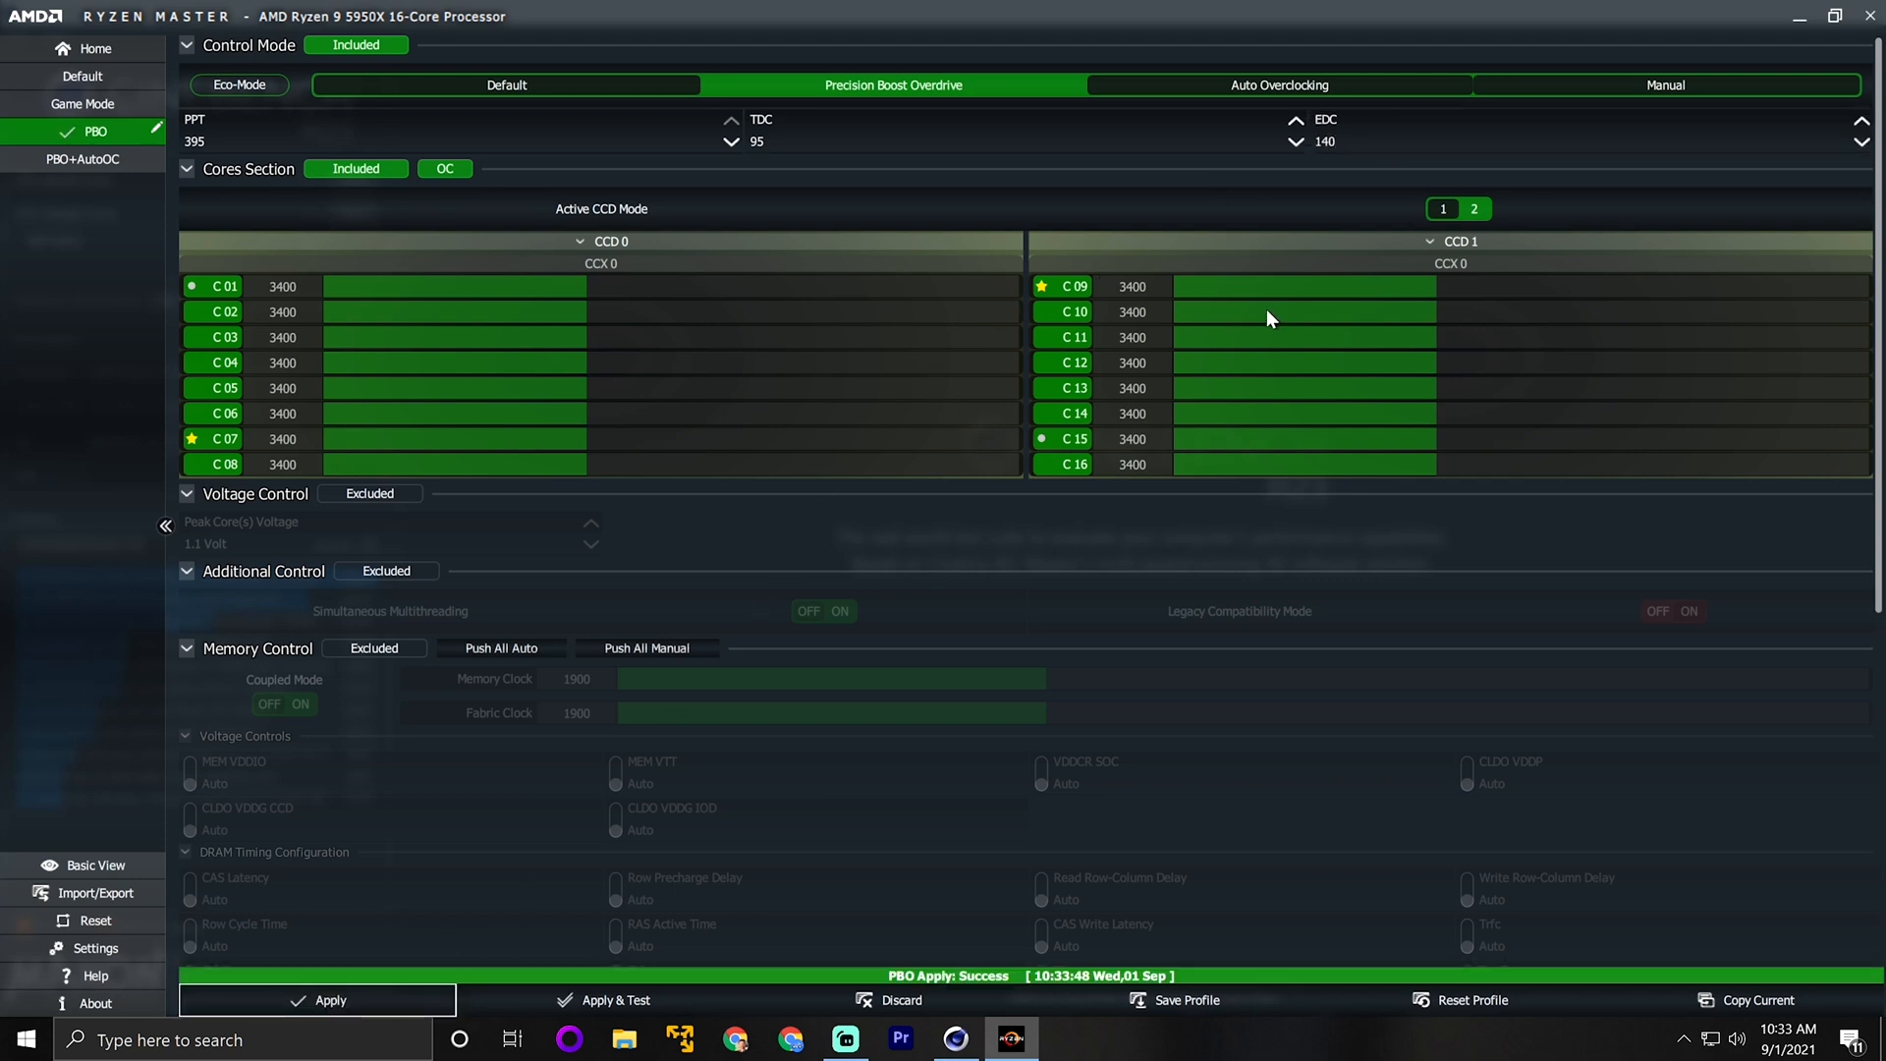
Set the PBO profile's PPT to 142 and EDC to 141, and apply the profile
click(231, 138)
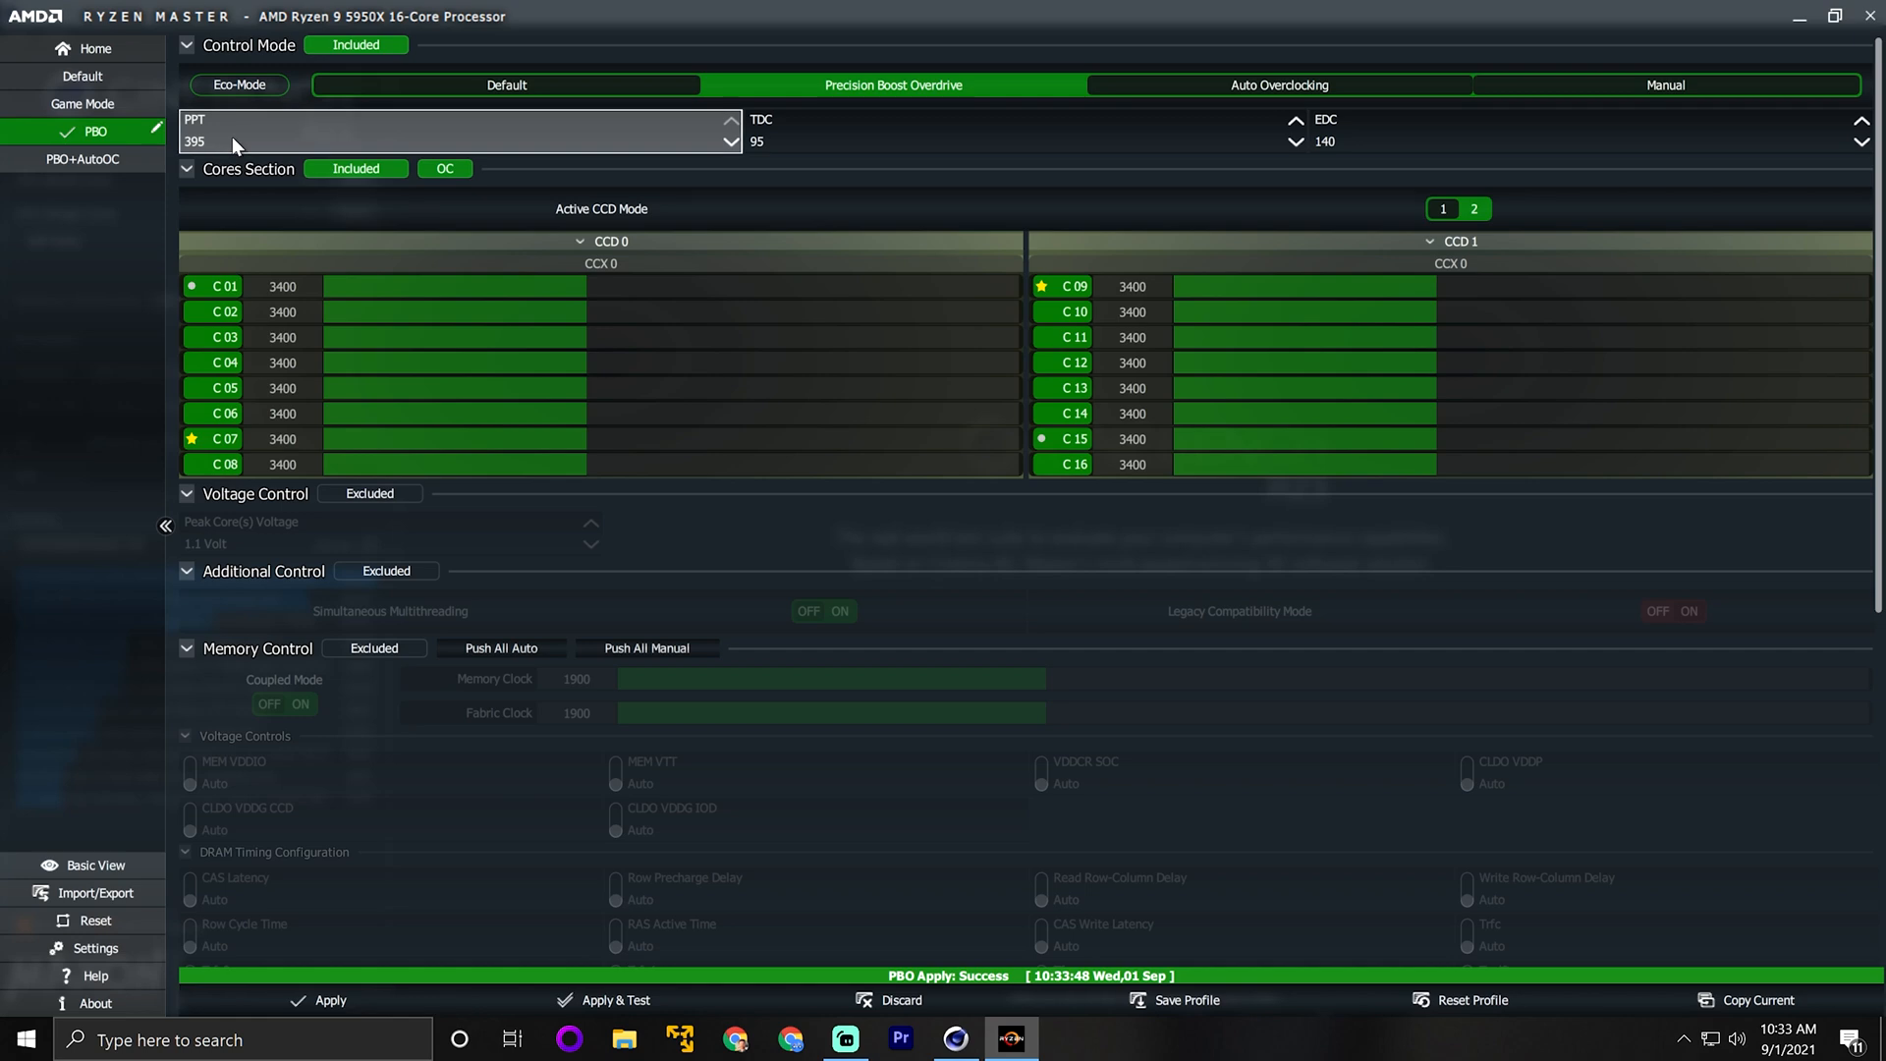
key(Return)
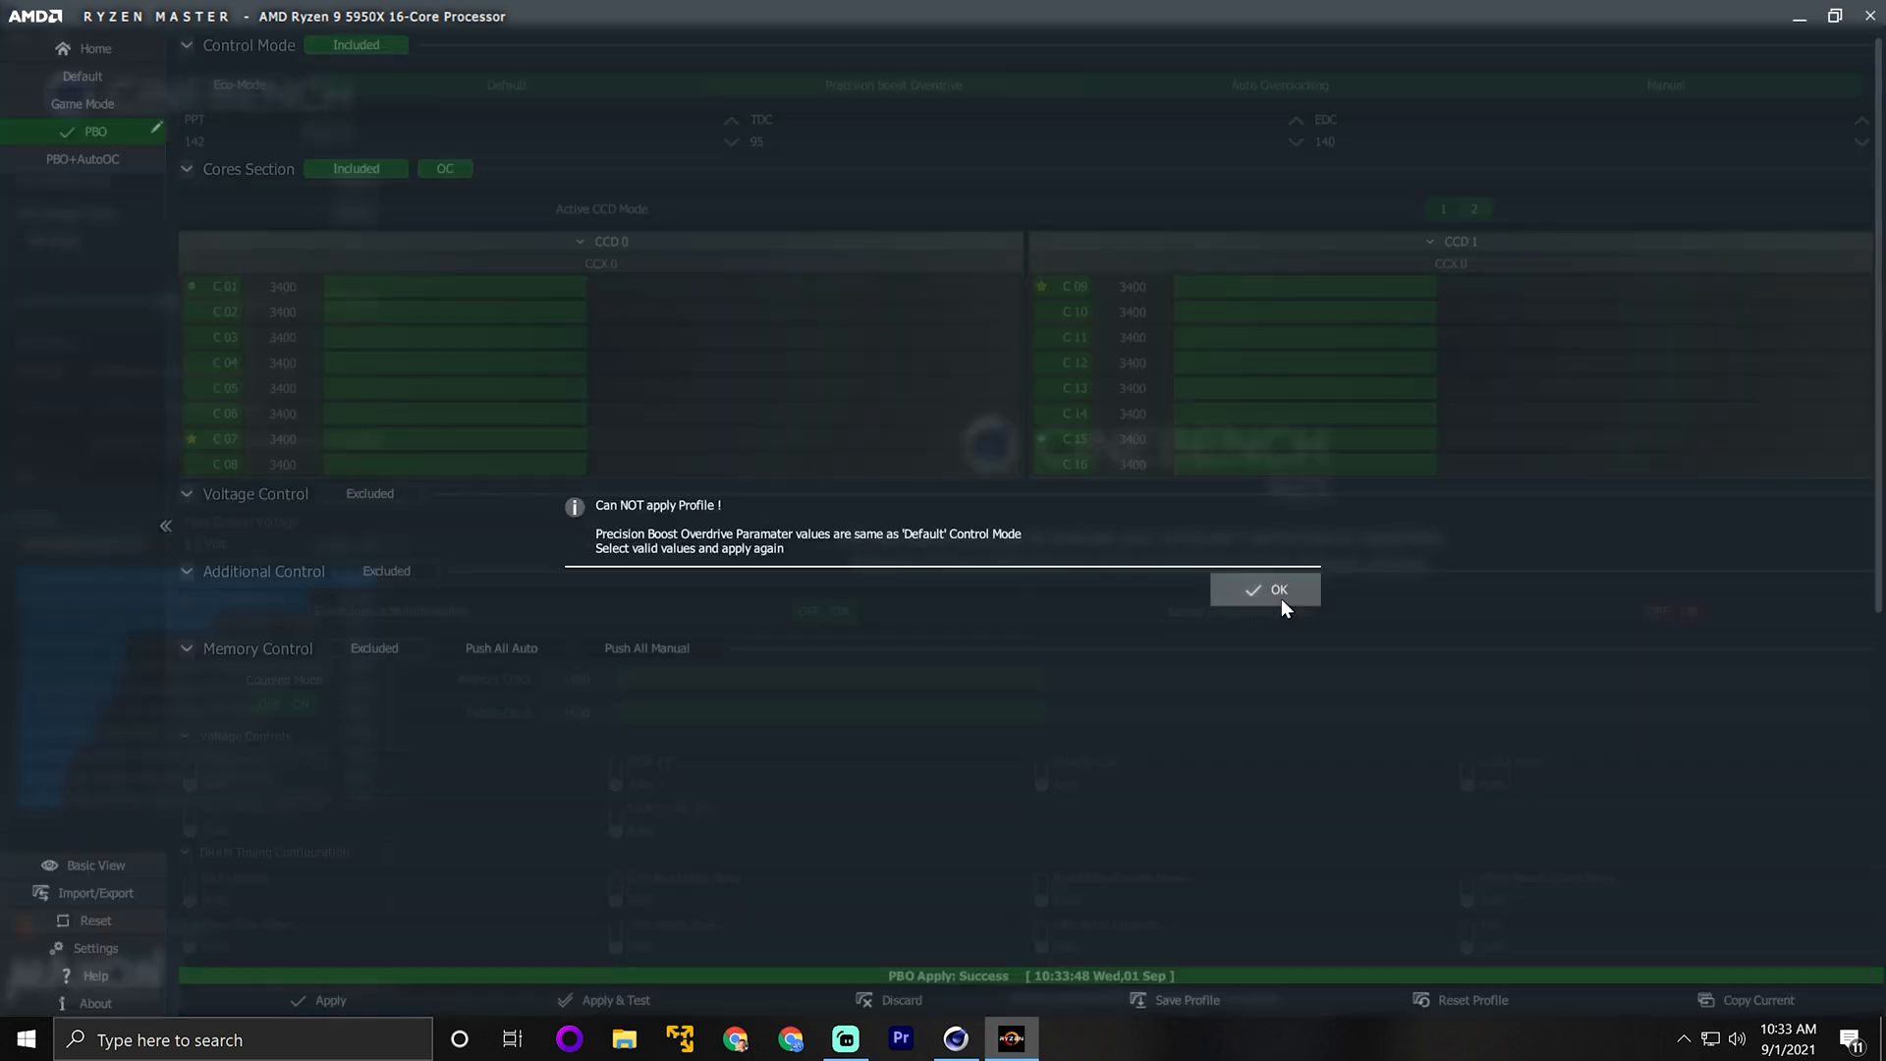
click(1281, 597)
click(1376, 151)
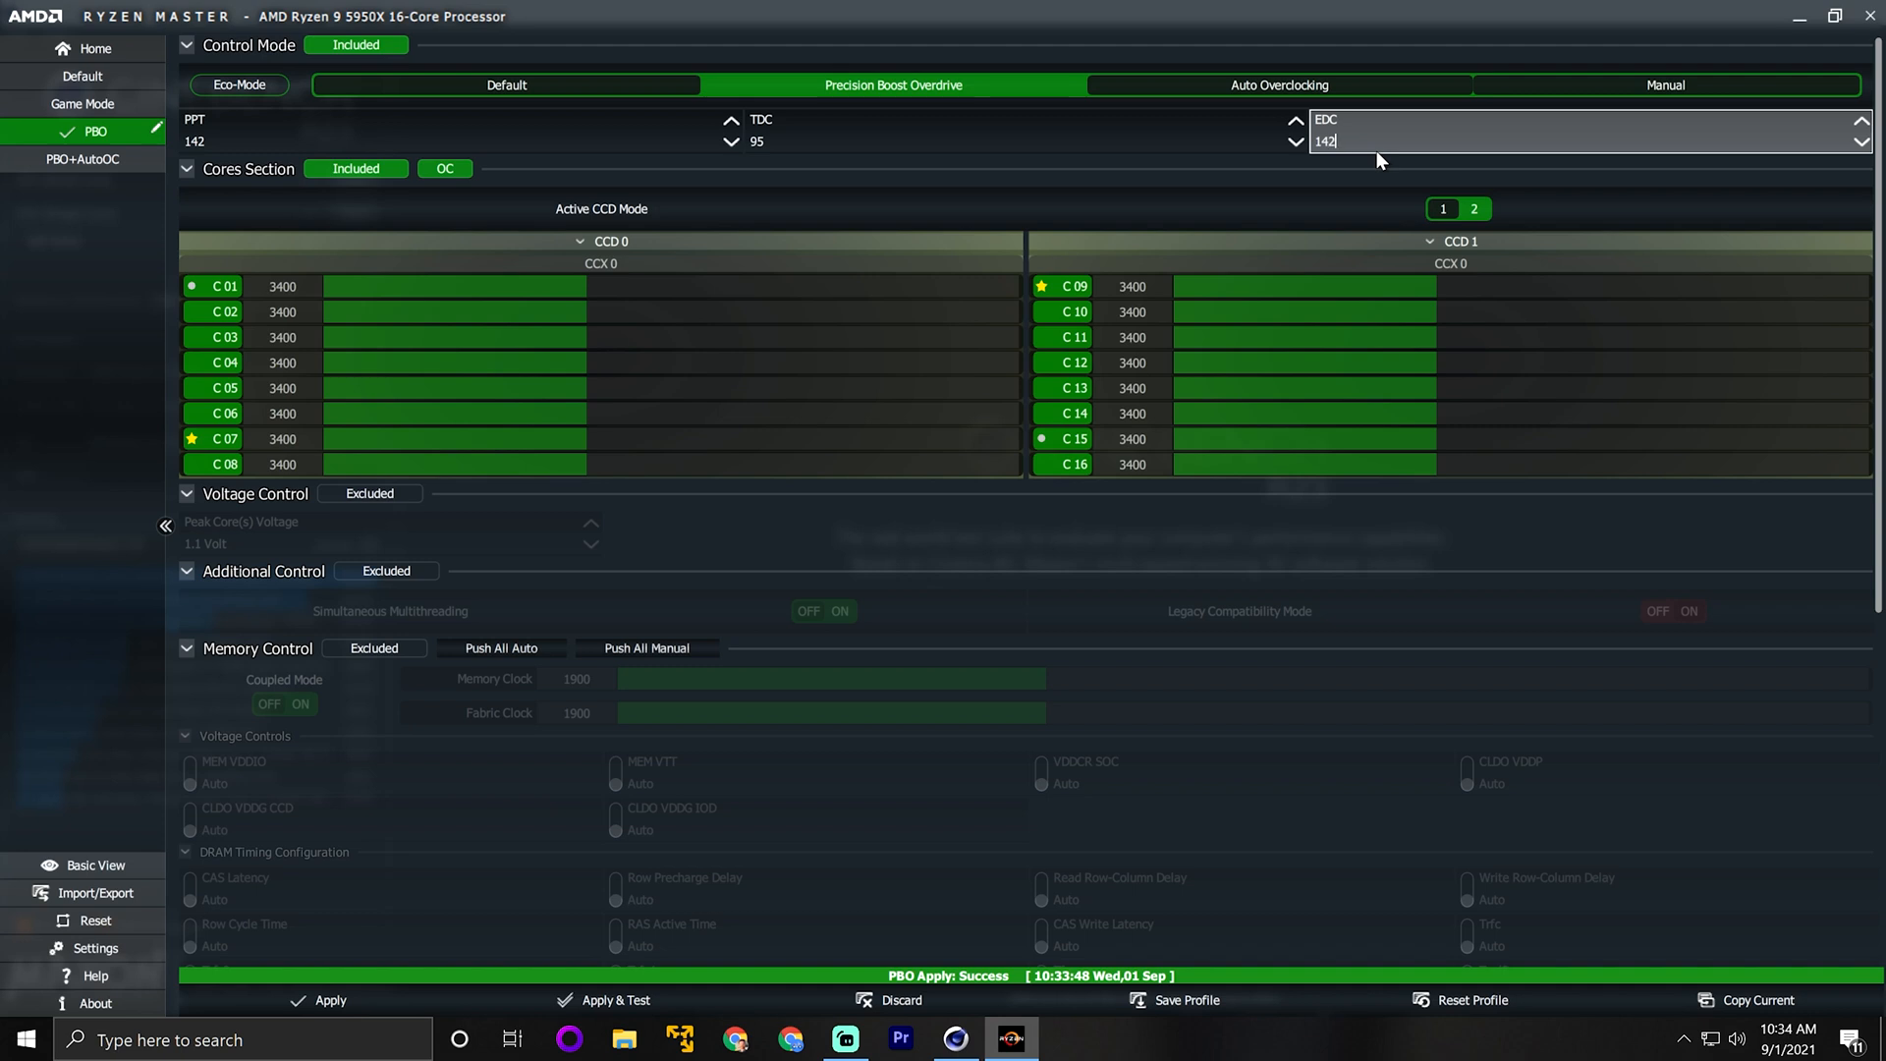
text(1)
click(378, 994)
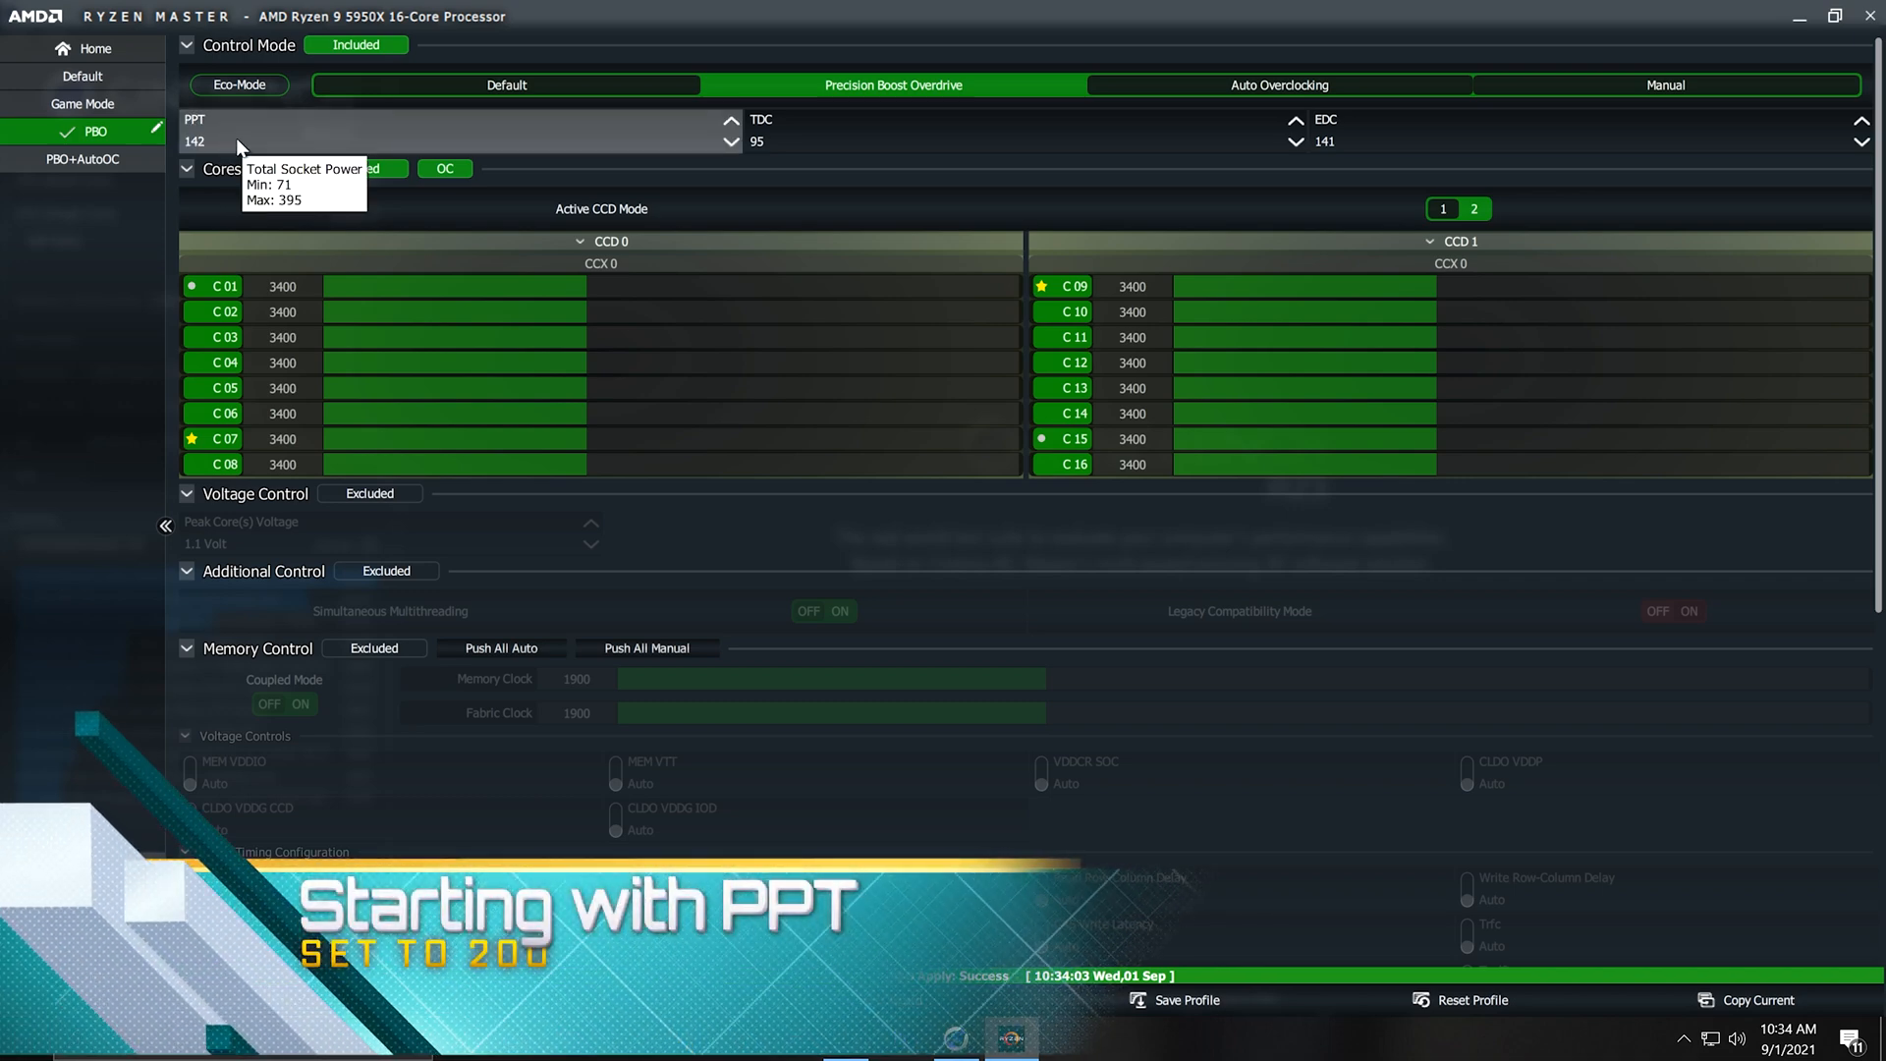
Raise the PBO profile's PPT to 200 and apply the profile
click(236, 143)
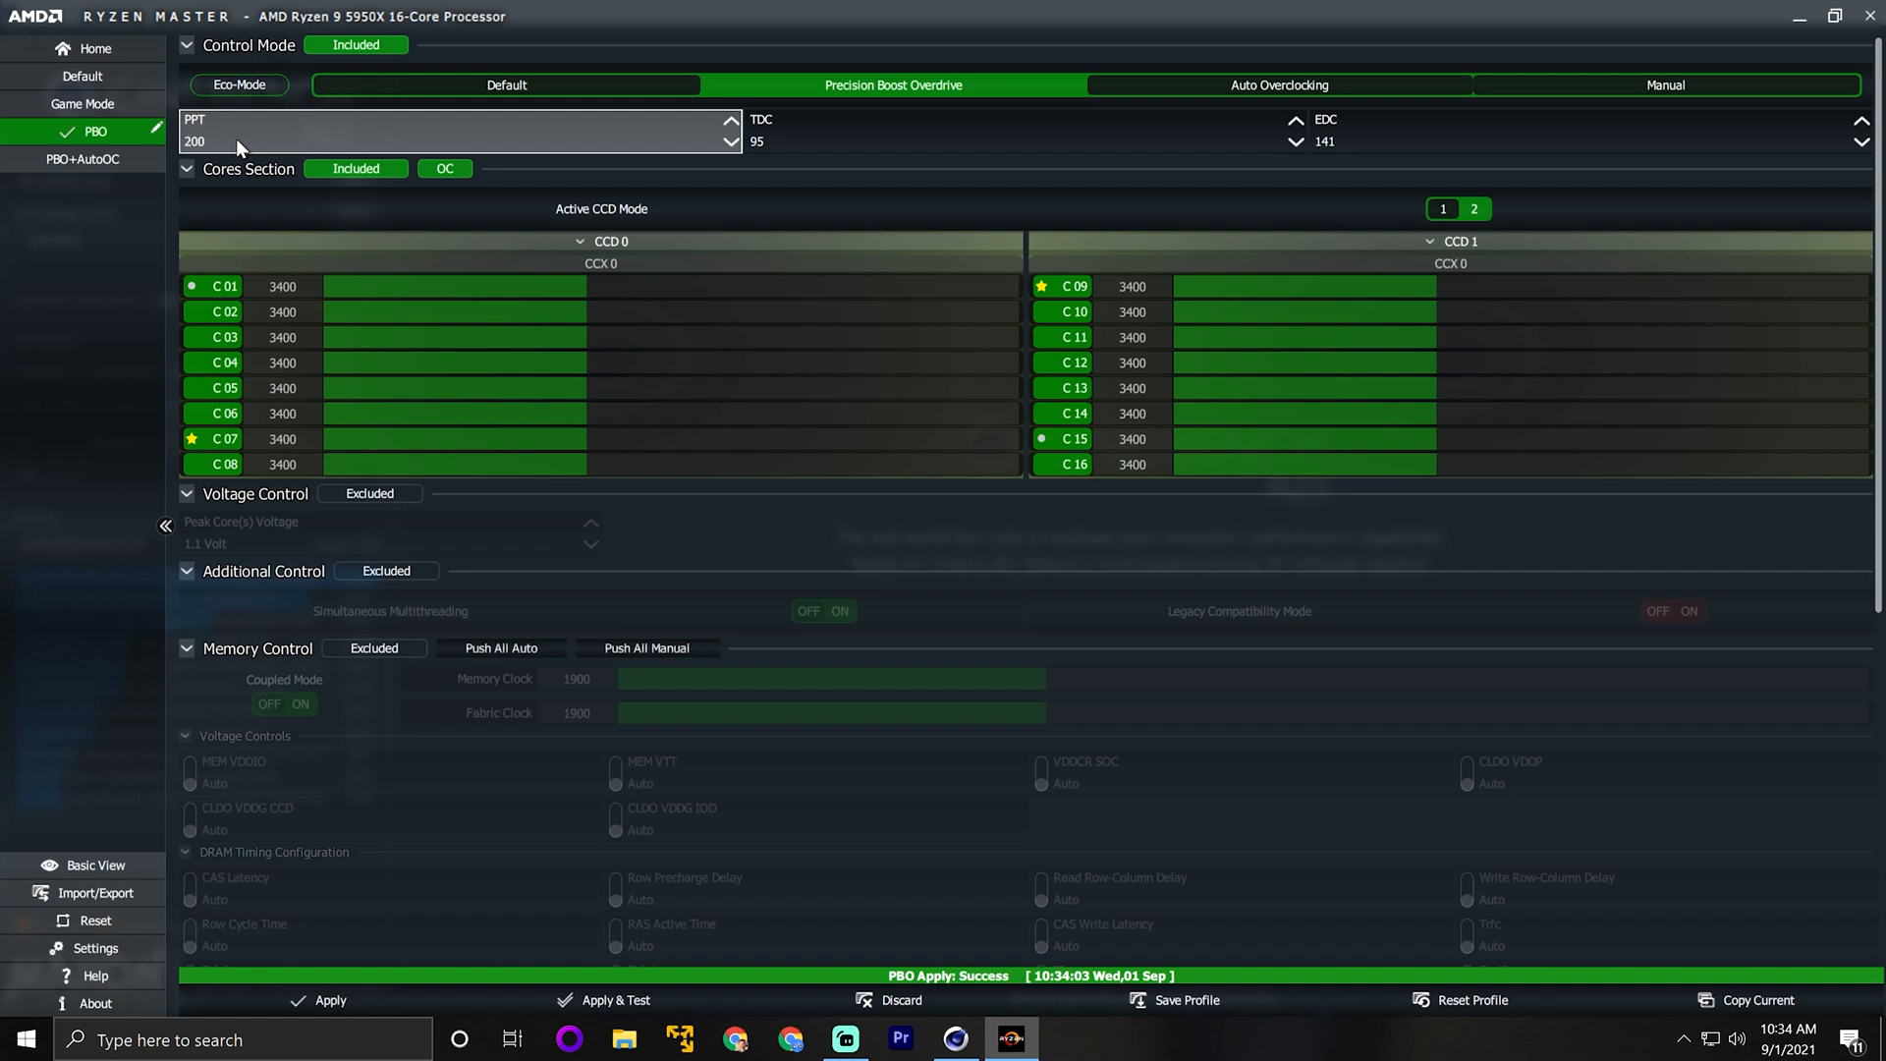
click(311, 1000)
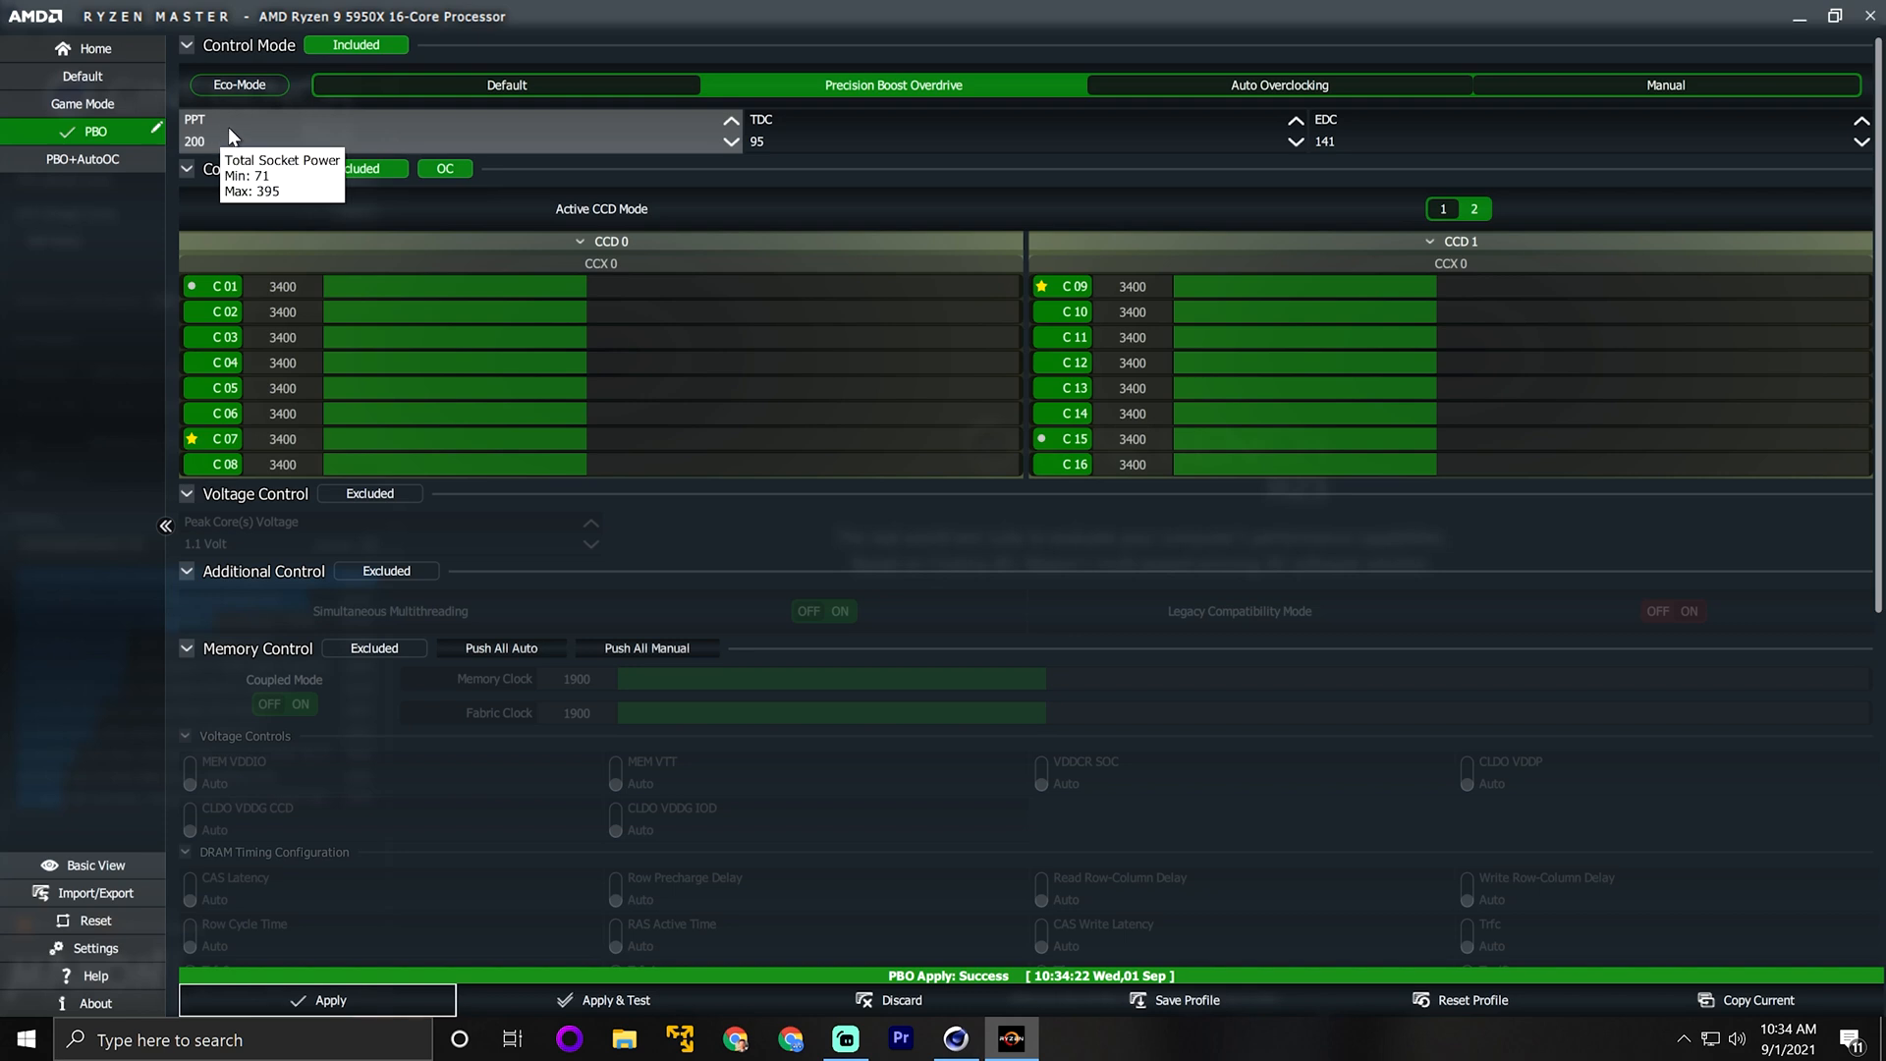
In Cinebench, set the minimum test duration to 10 minutes (Test Throttling) and start the CPU (Multi Core) test
click(956, 1038)
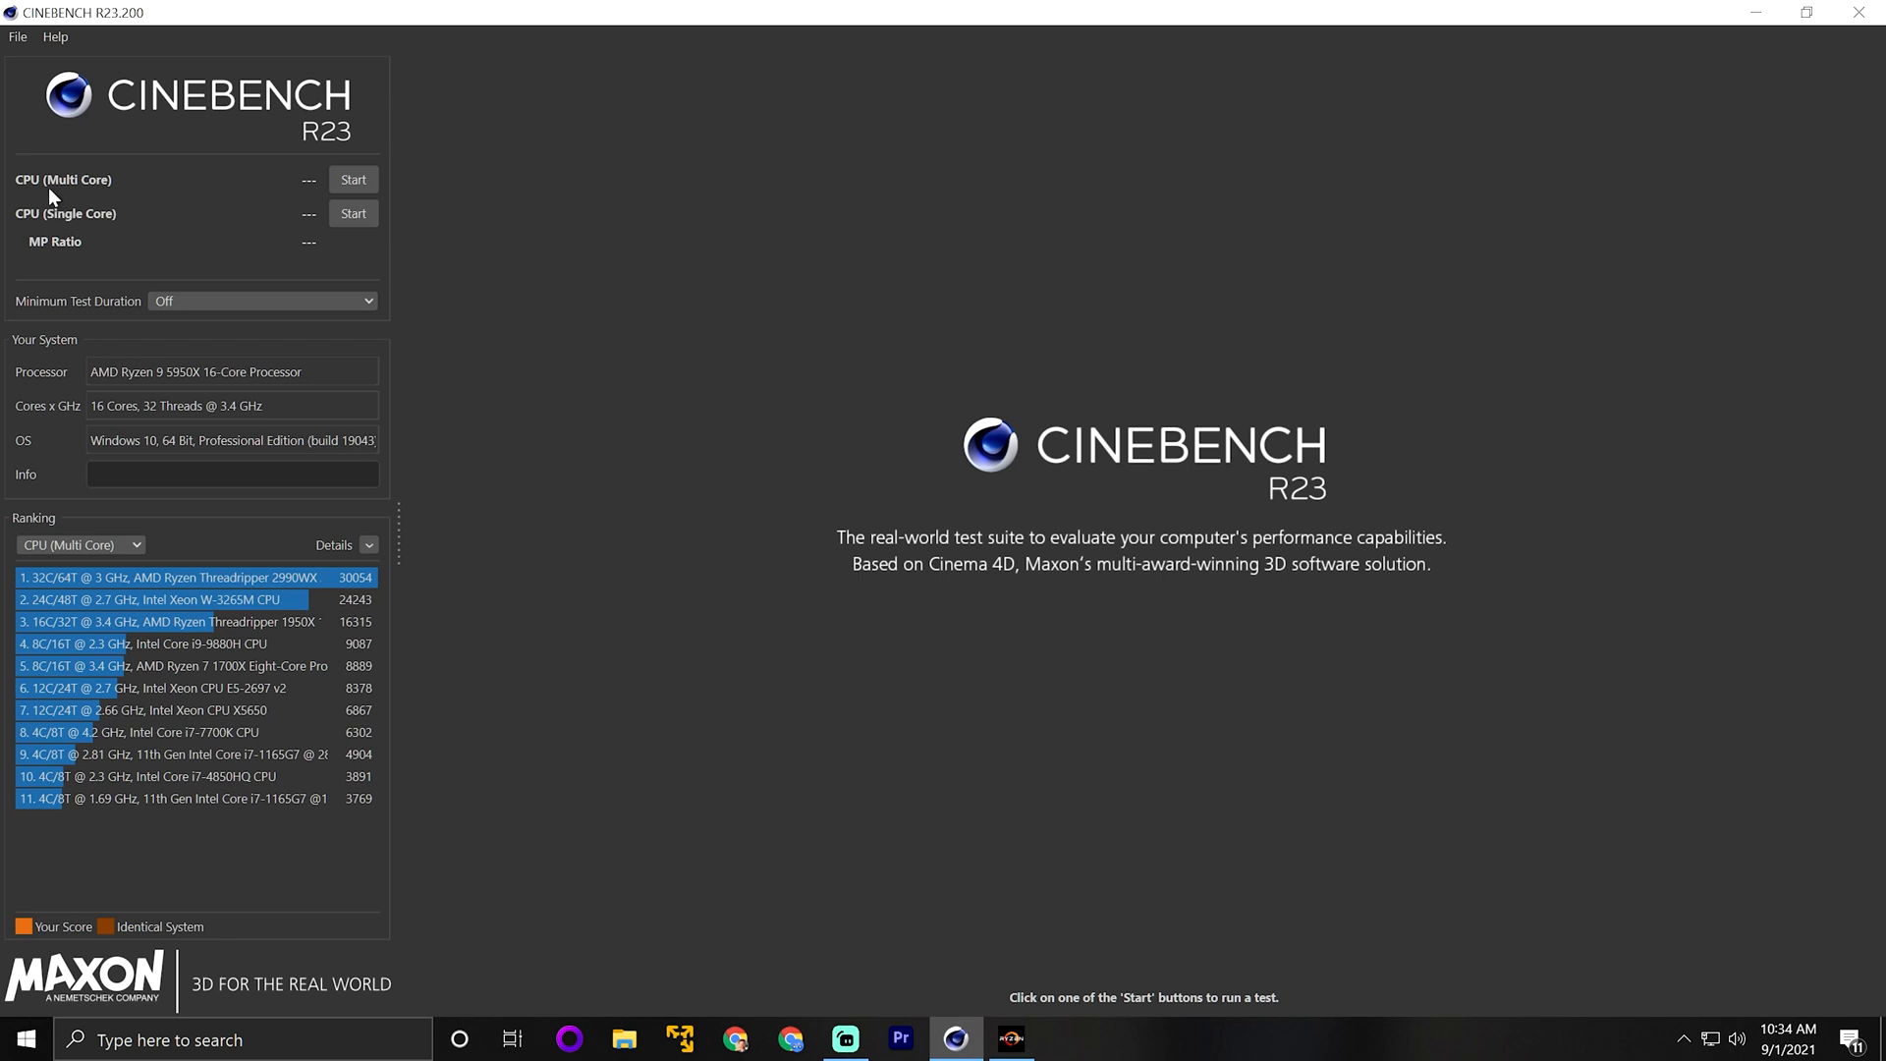
click(230, 301)
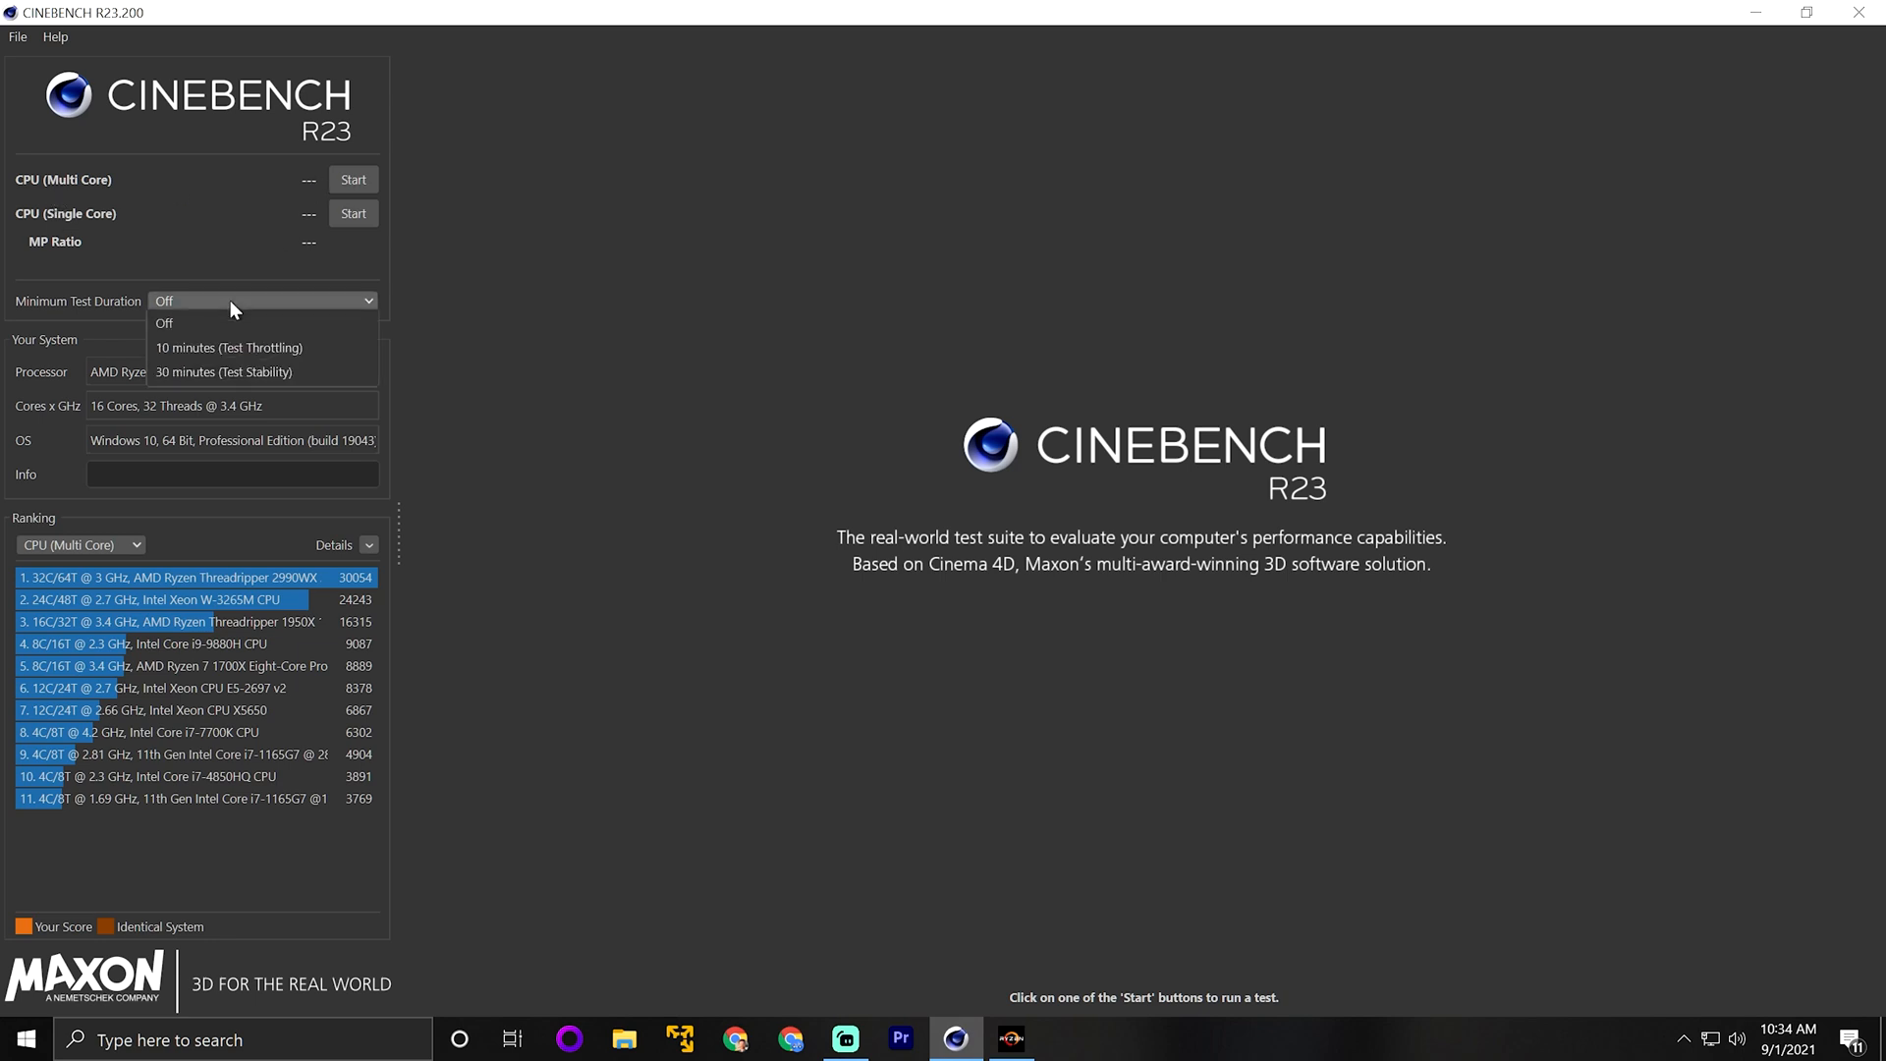
click(263, 356)
click(355, 180)
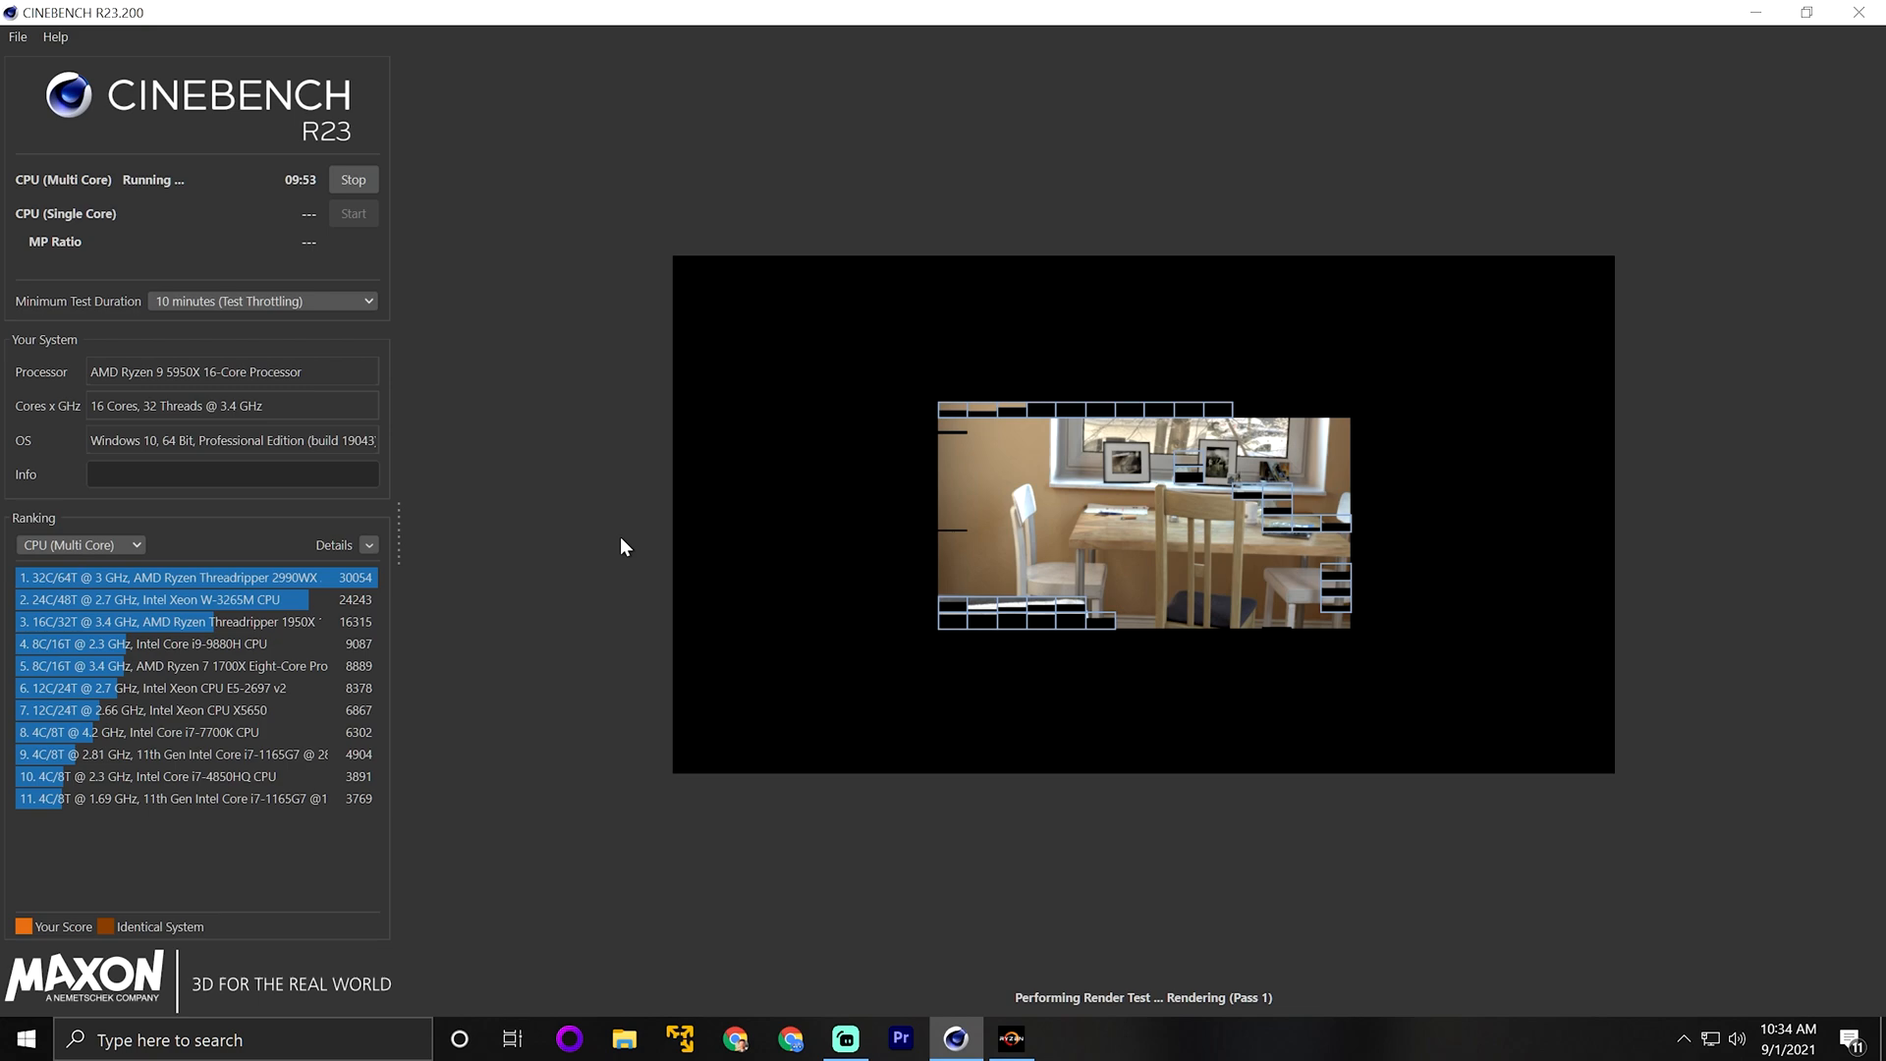
Switch to Ryzen Master, set the PBO profile's PPT to 170, apply it and return to the Home monitoring page
click(1011, 1040)
click(90, 46)
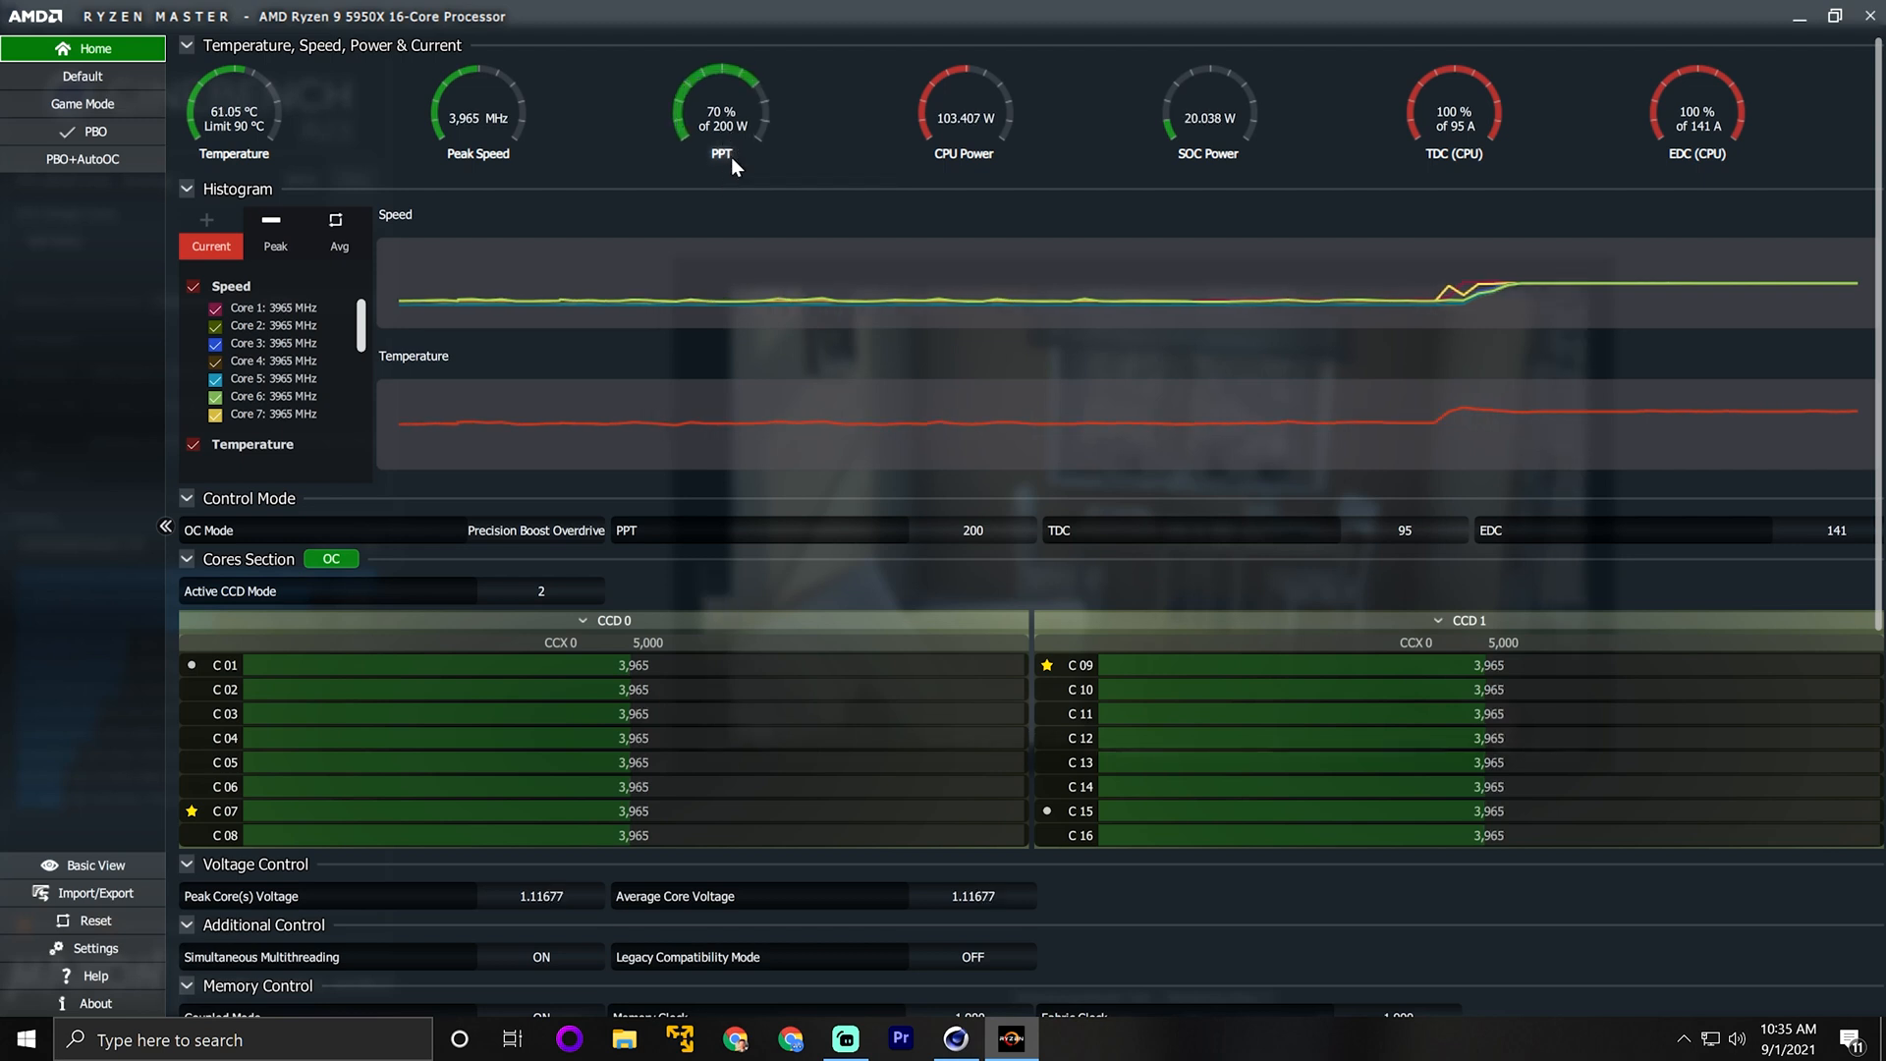
click(112, 133)
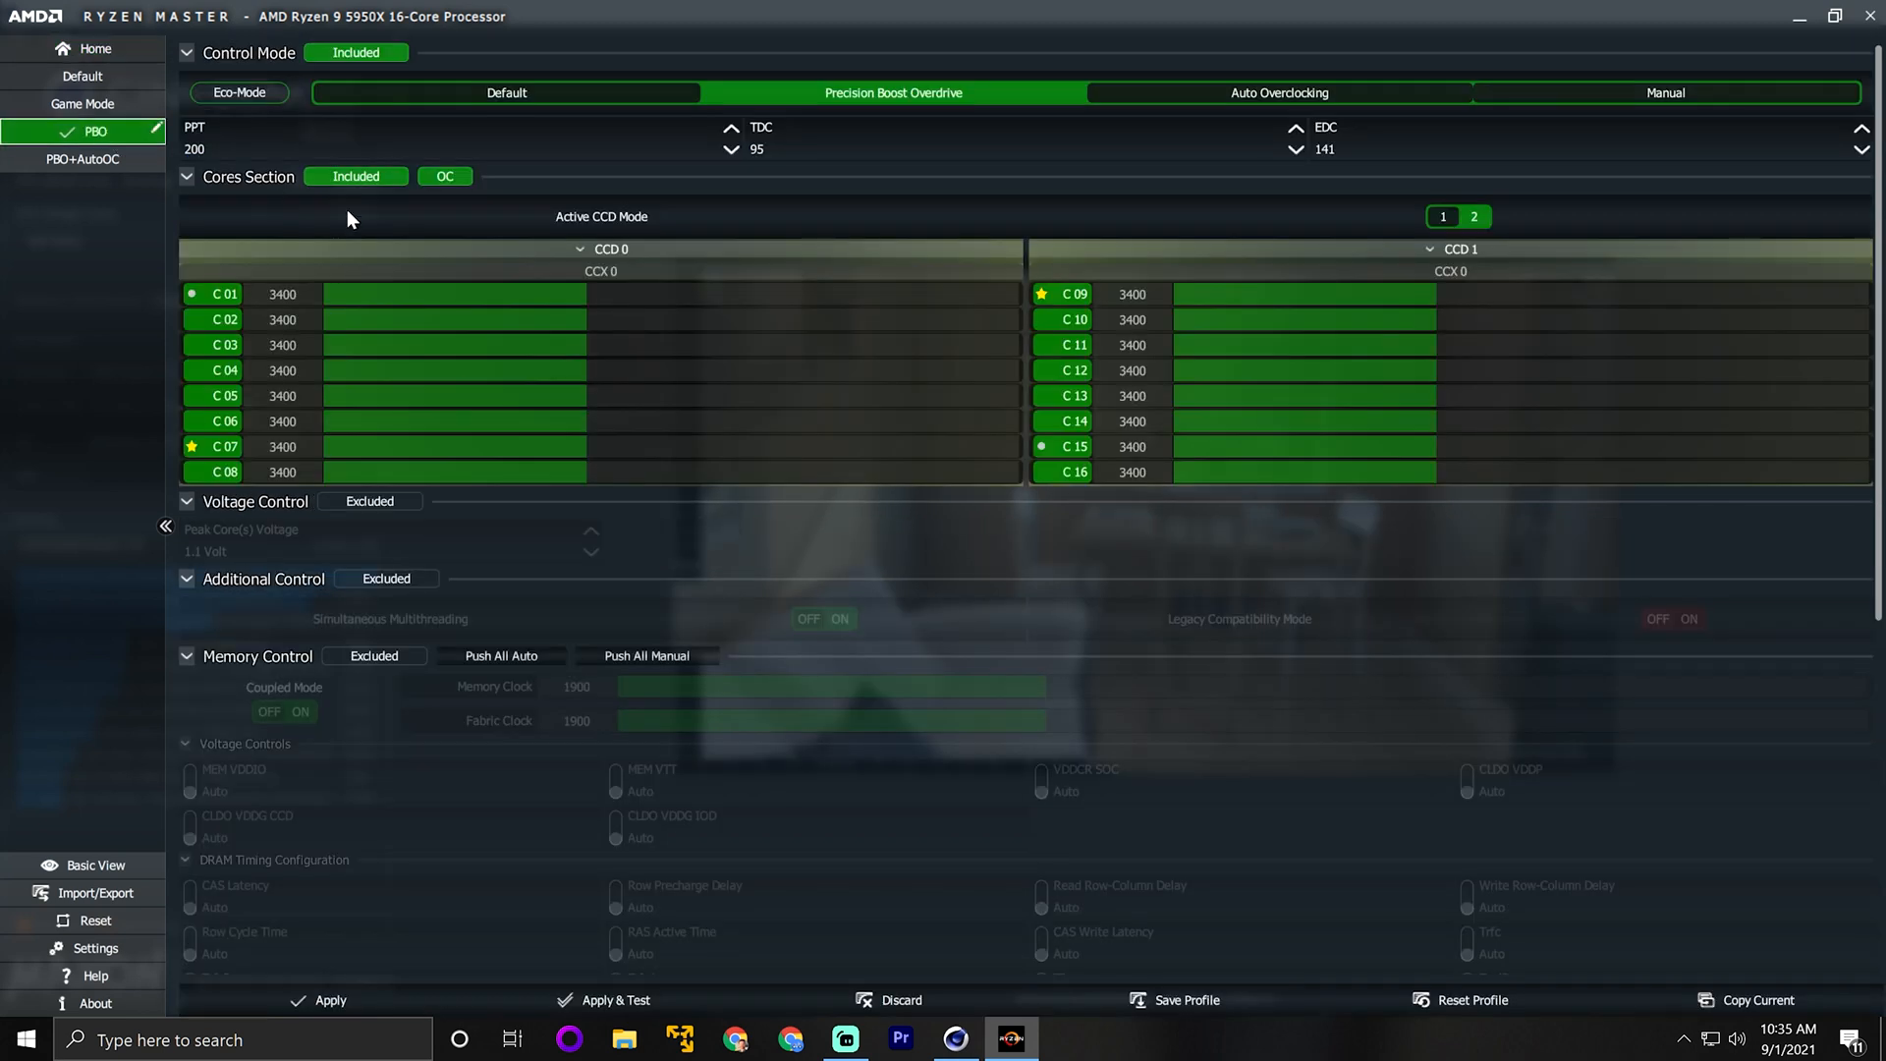
click(326, 139)
key(BackSpace)
key(BackSpace)
key(BackSpace)
text(170)
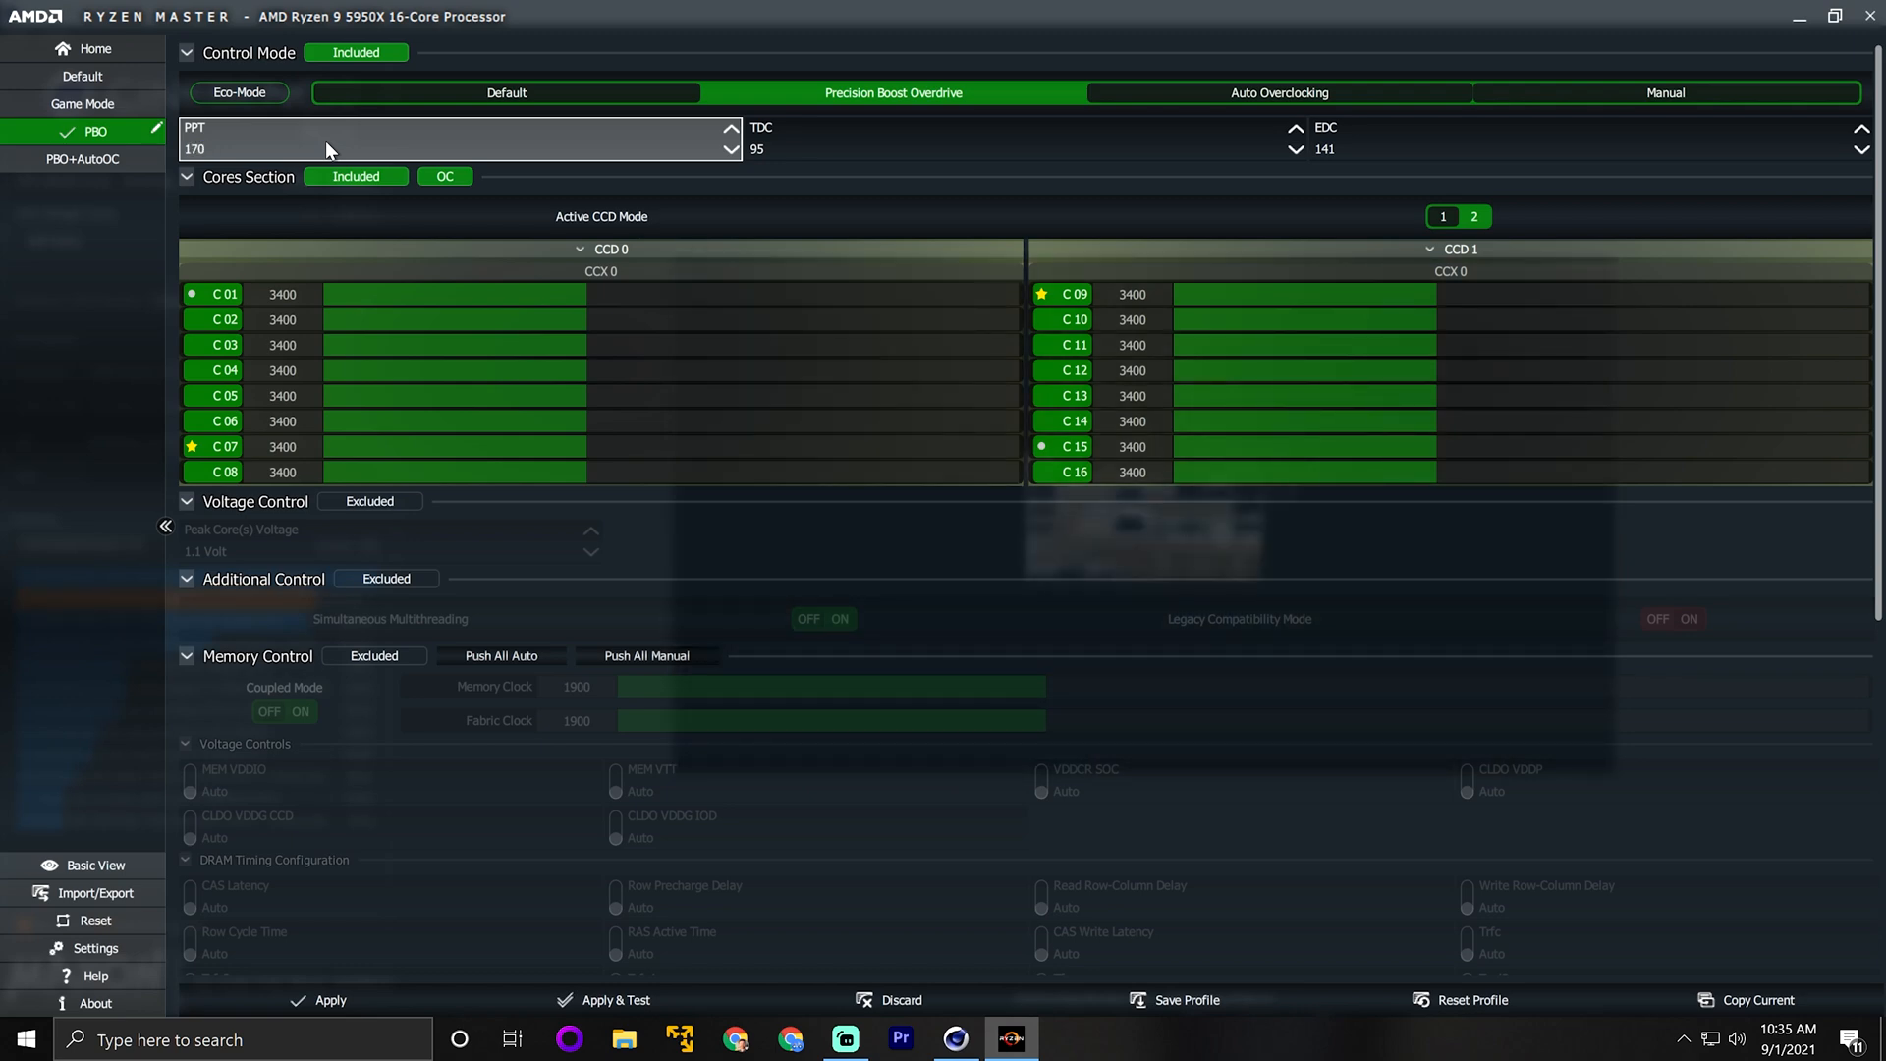
click(407, 990)
click(87, 48)
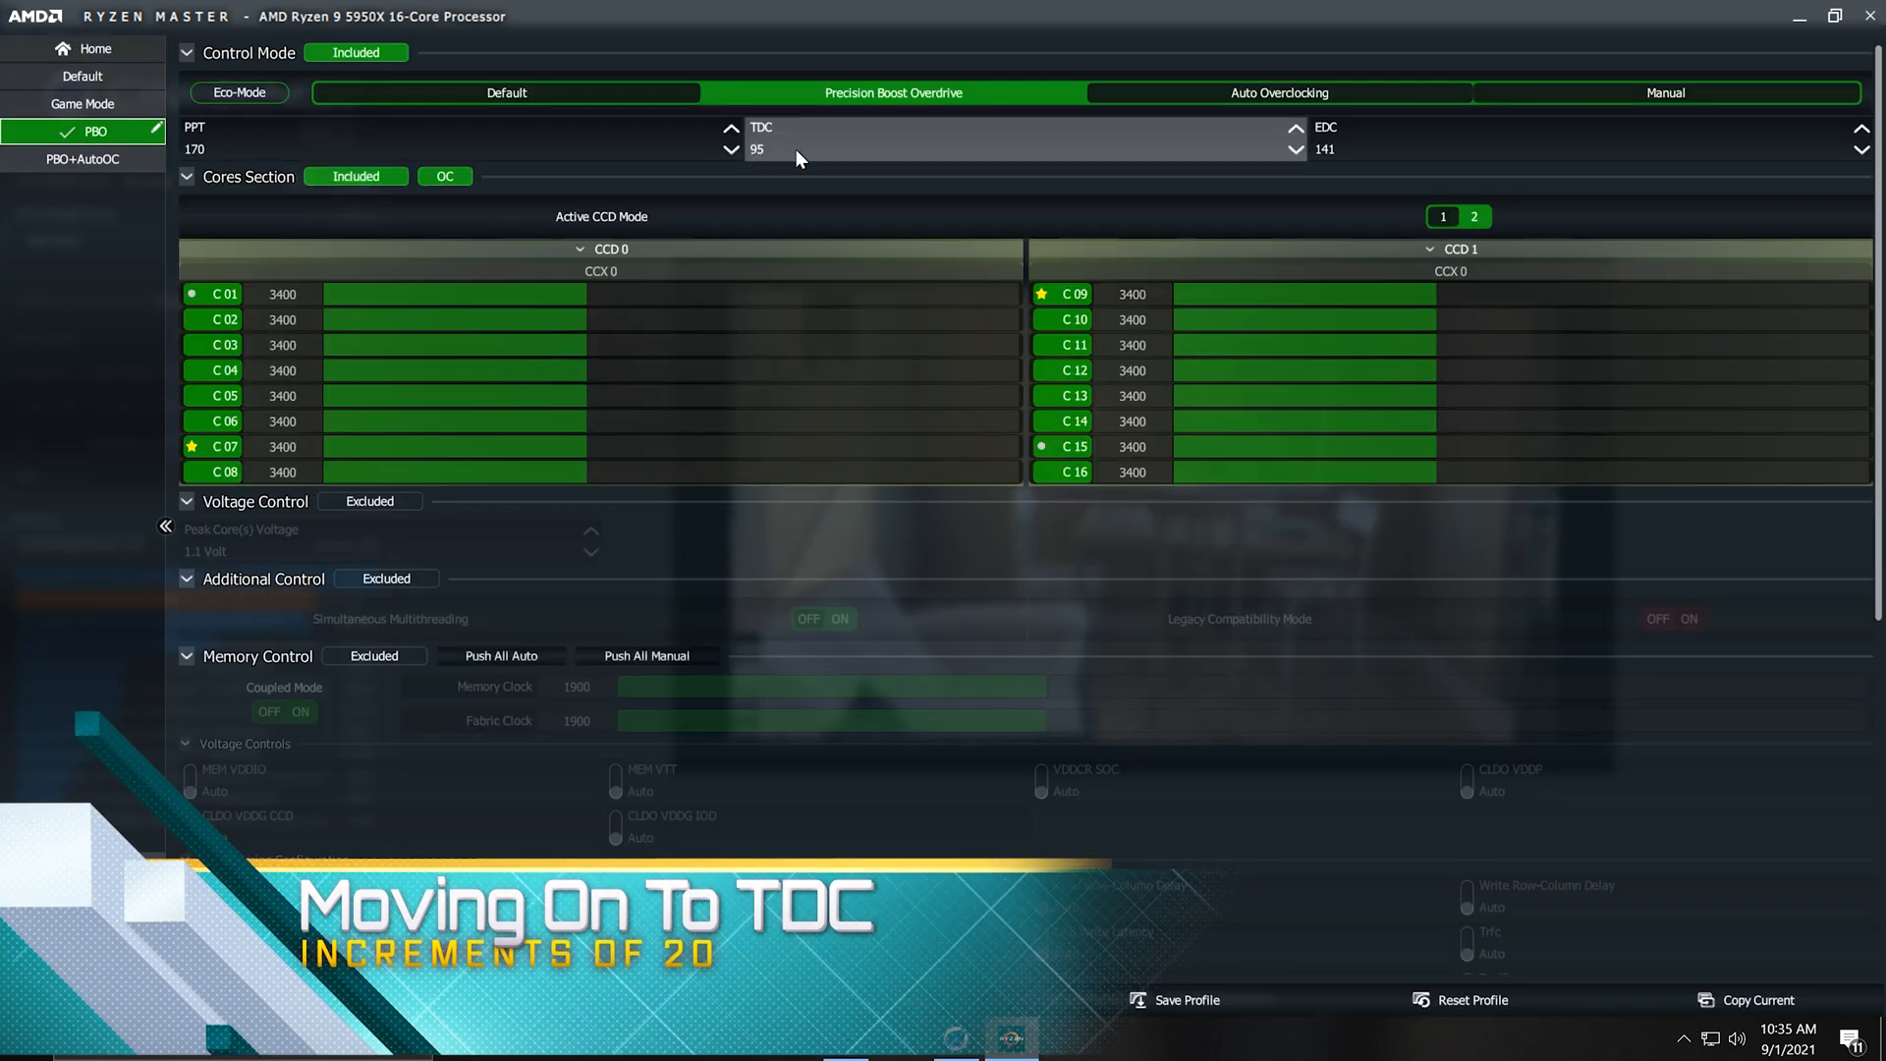
Set the PBO profile's TDC to 115, apply it and show the Home monitoring page
click(800, 149)
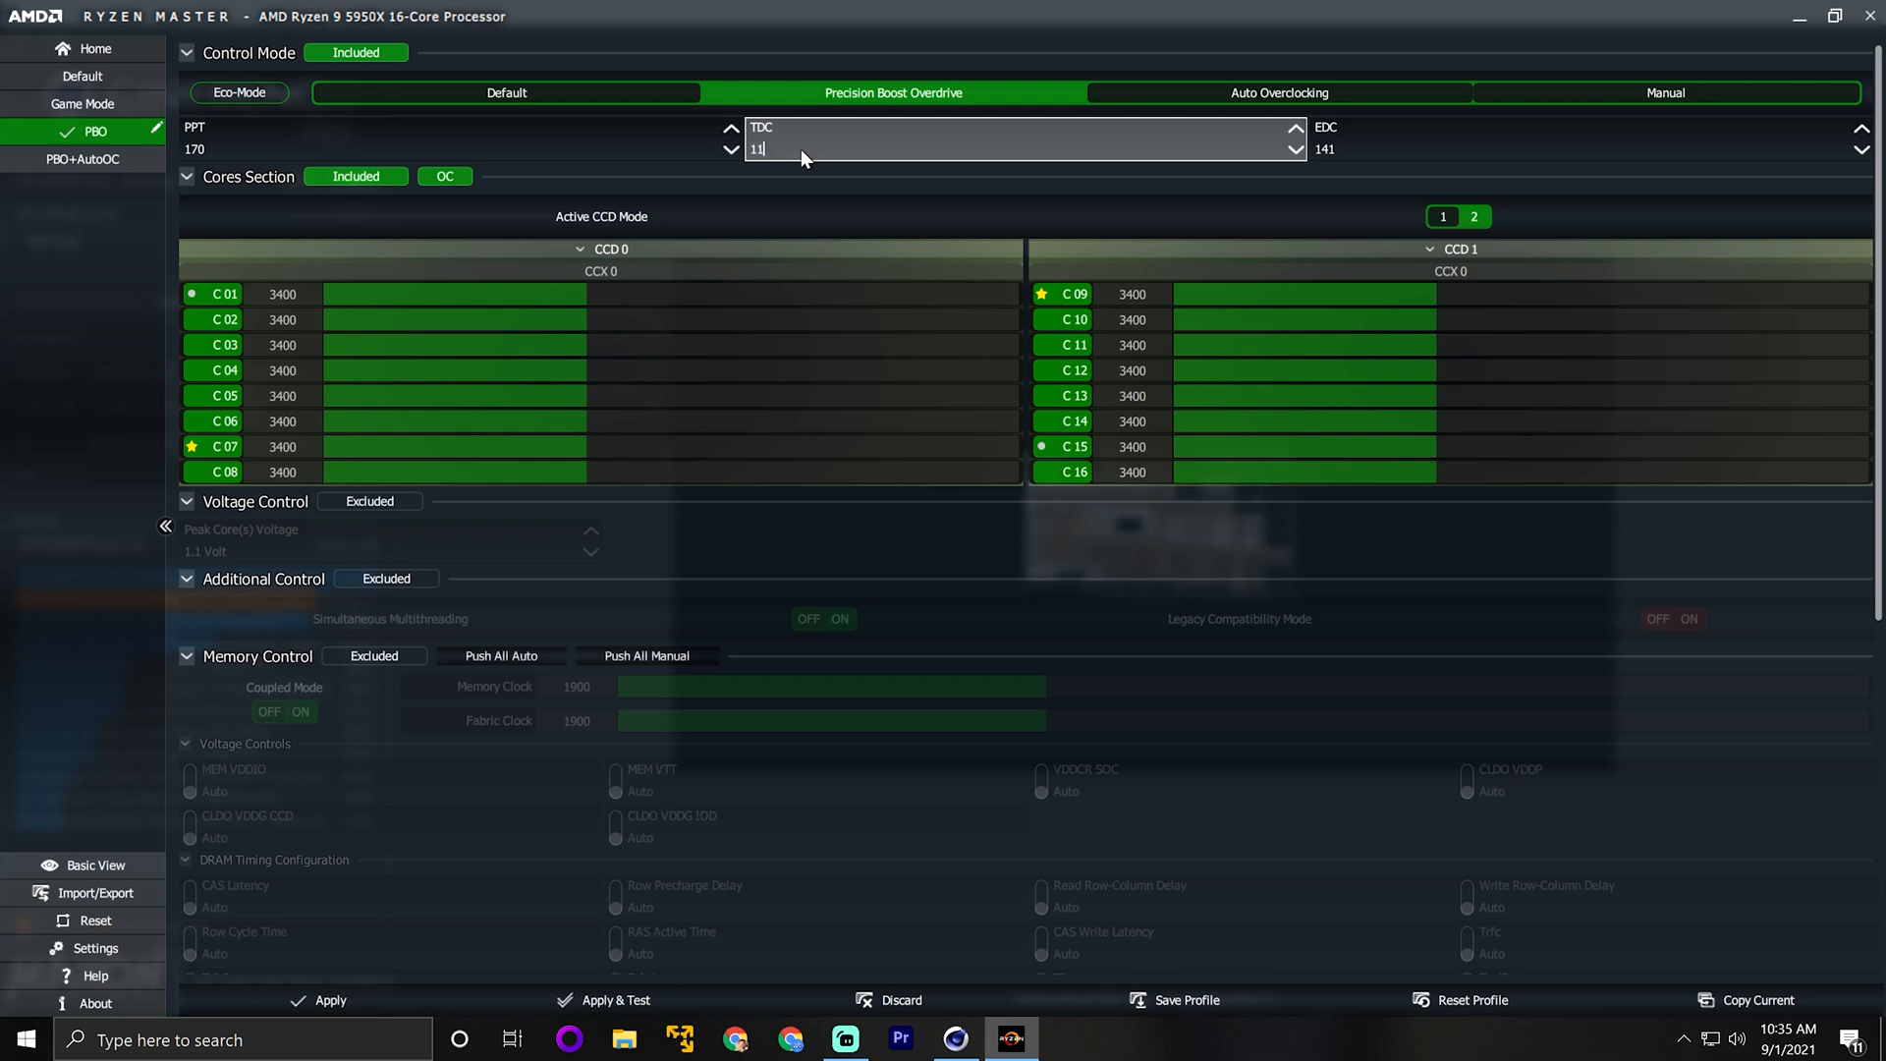
text(115)
click(273, 1002)
click(82, 48)
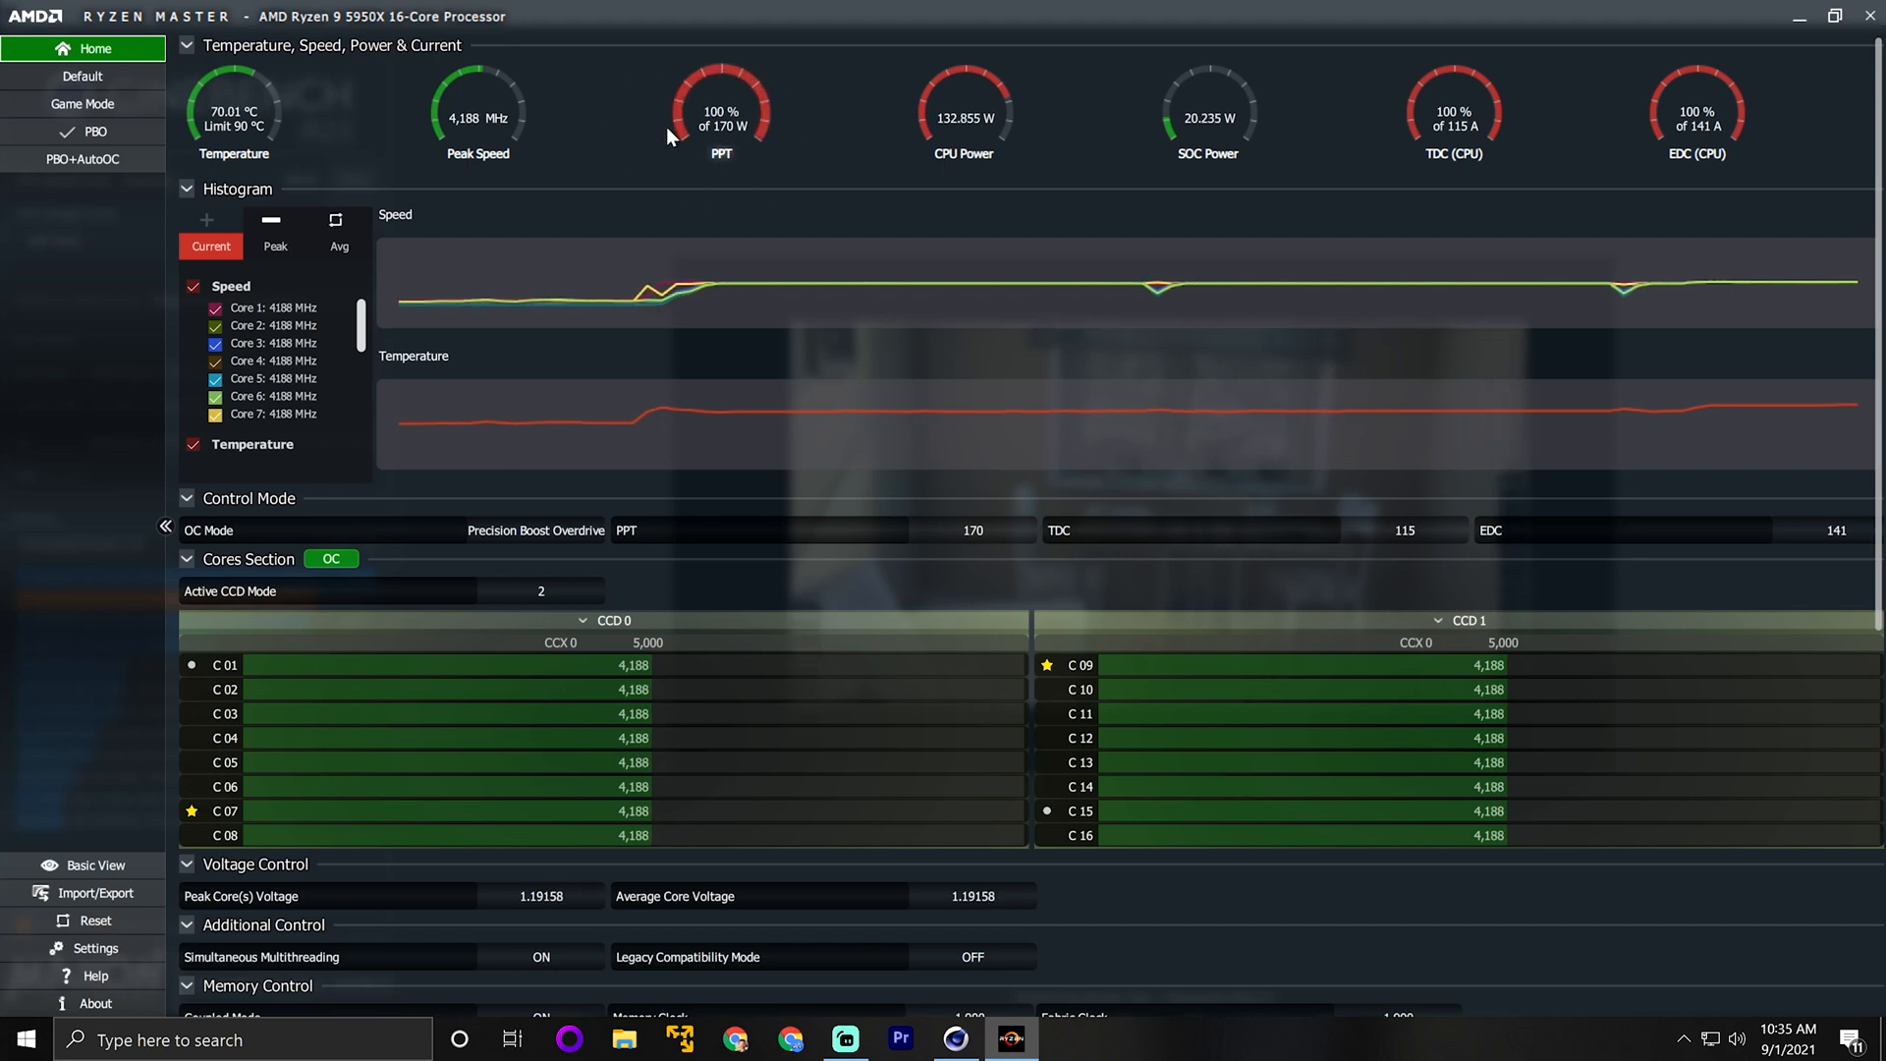
Set the PBO profile's PPT to 190, apply it and check the gauges on the Home monitoring page
click(110, 128)
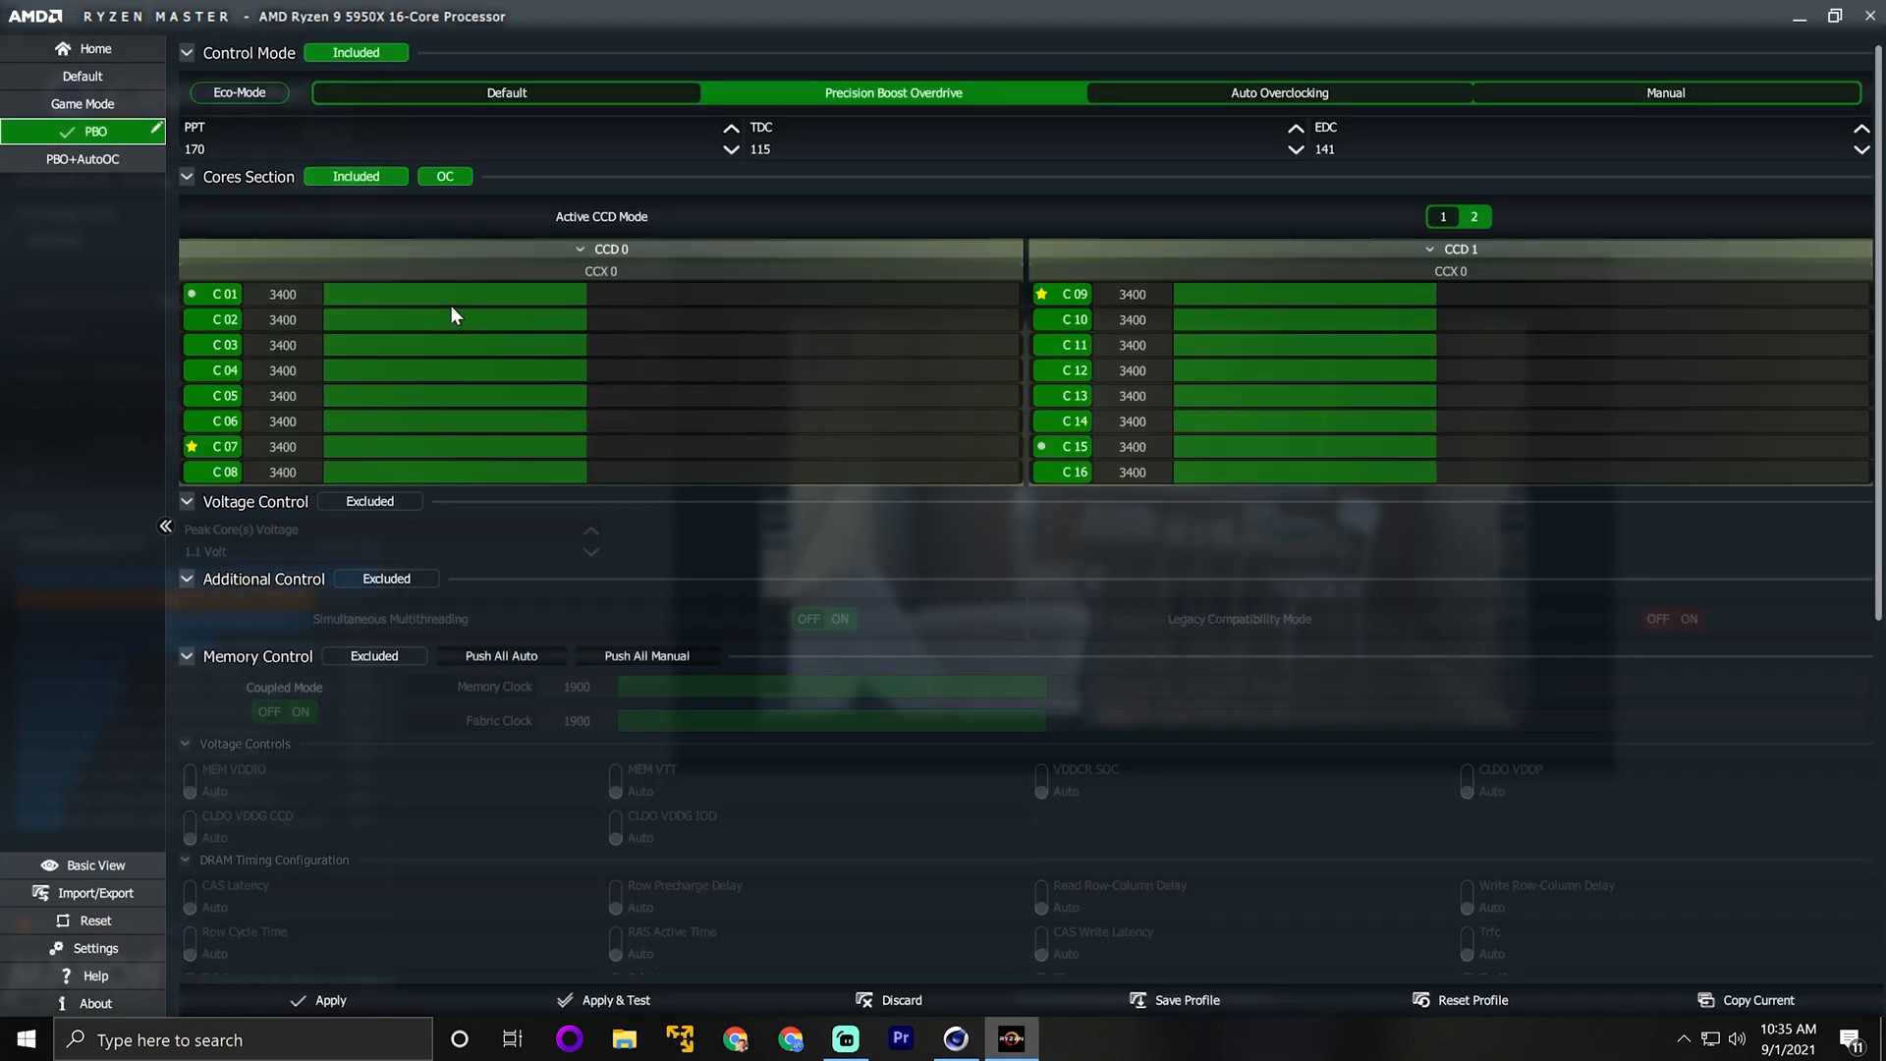
click(306, 143)
text(190)
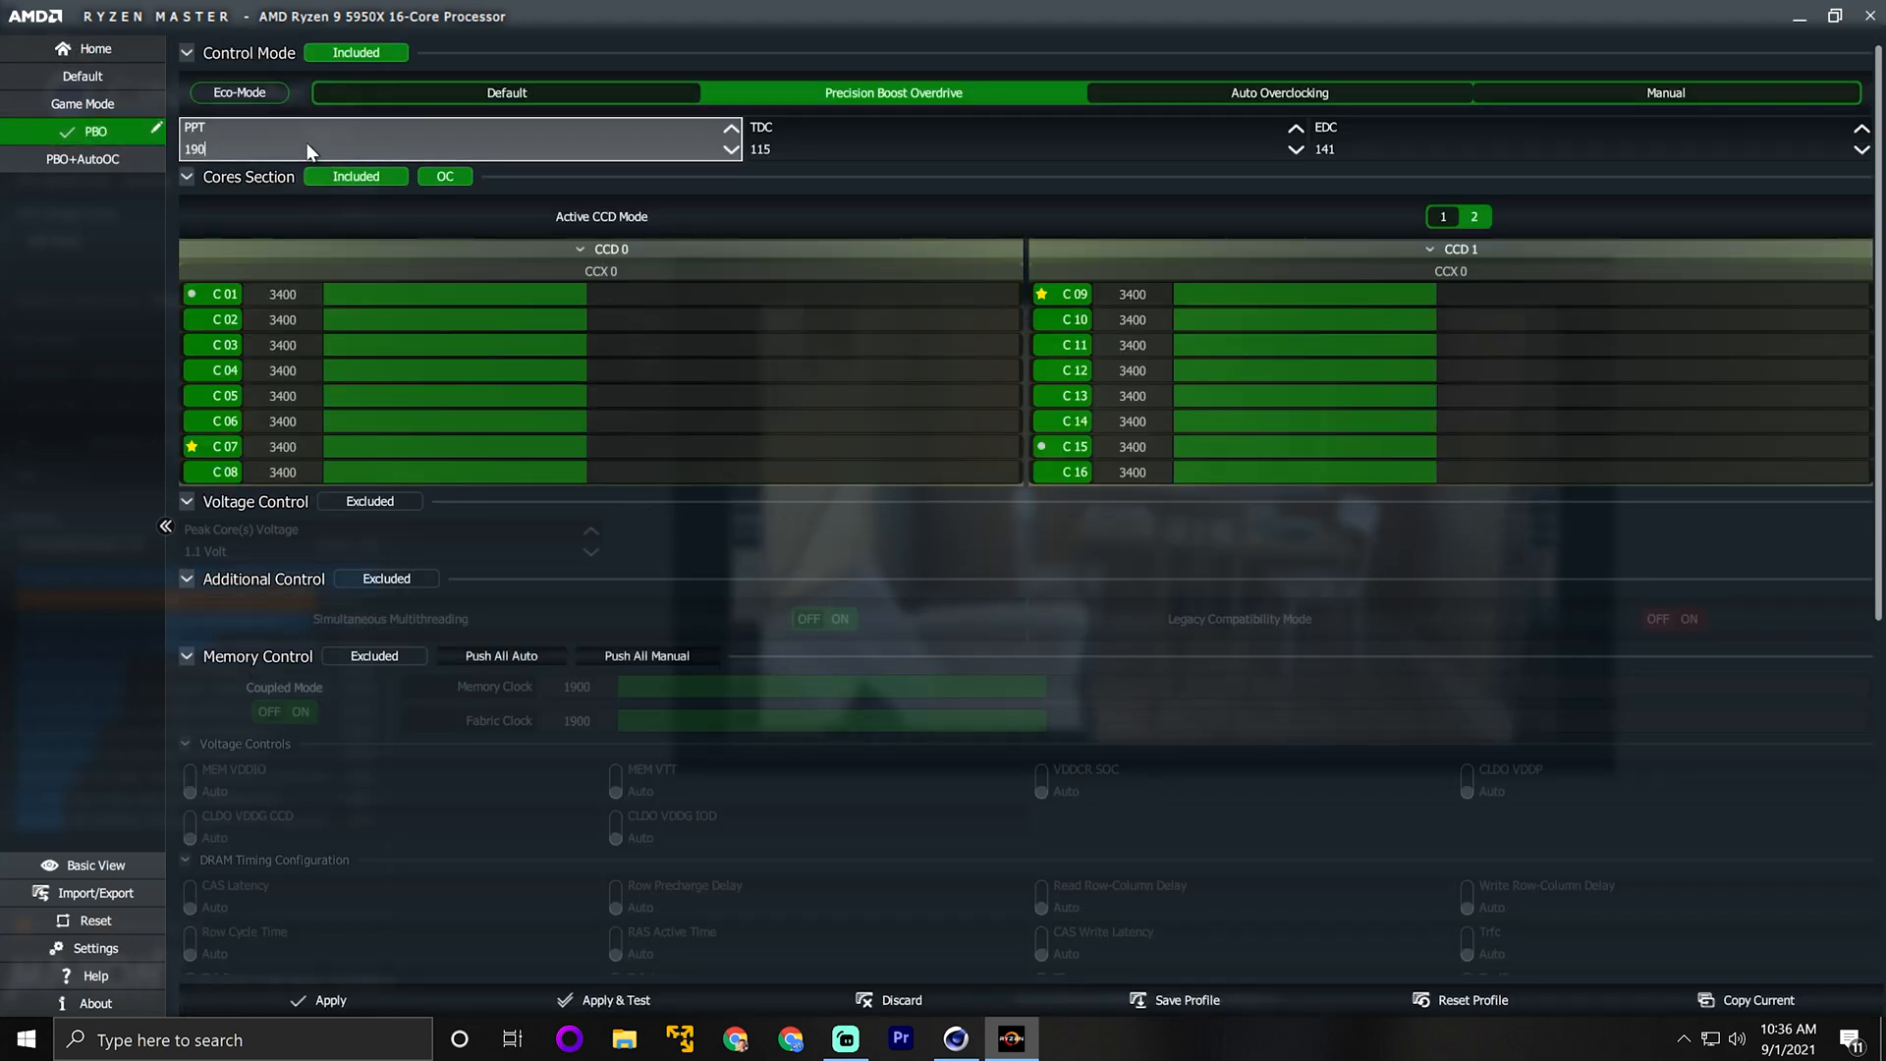
click(324, 1000)
click(91, 42)
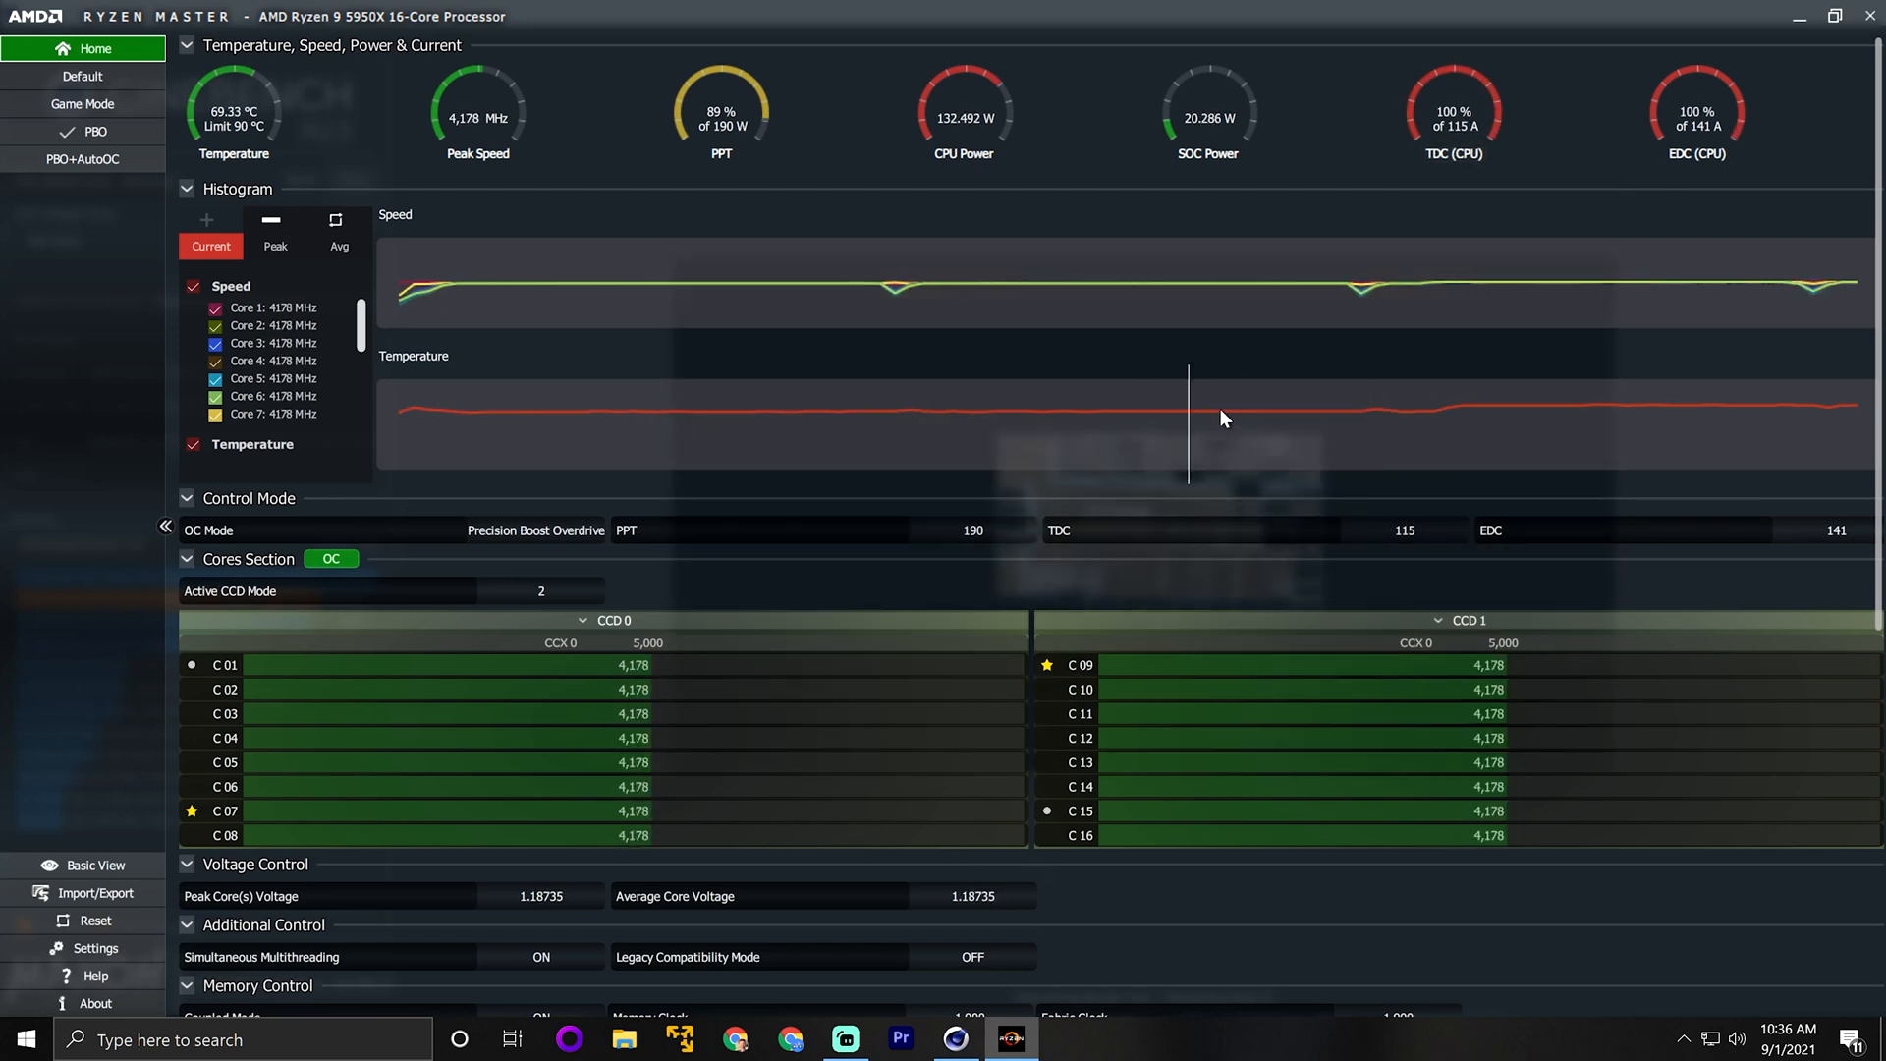
mouse_move(1206, 462)
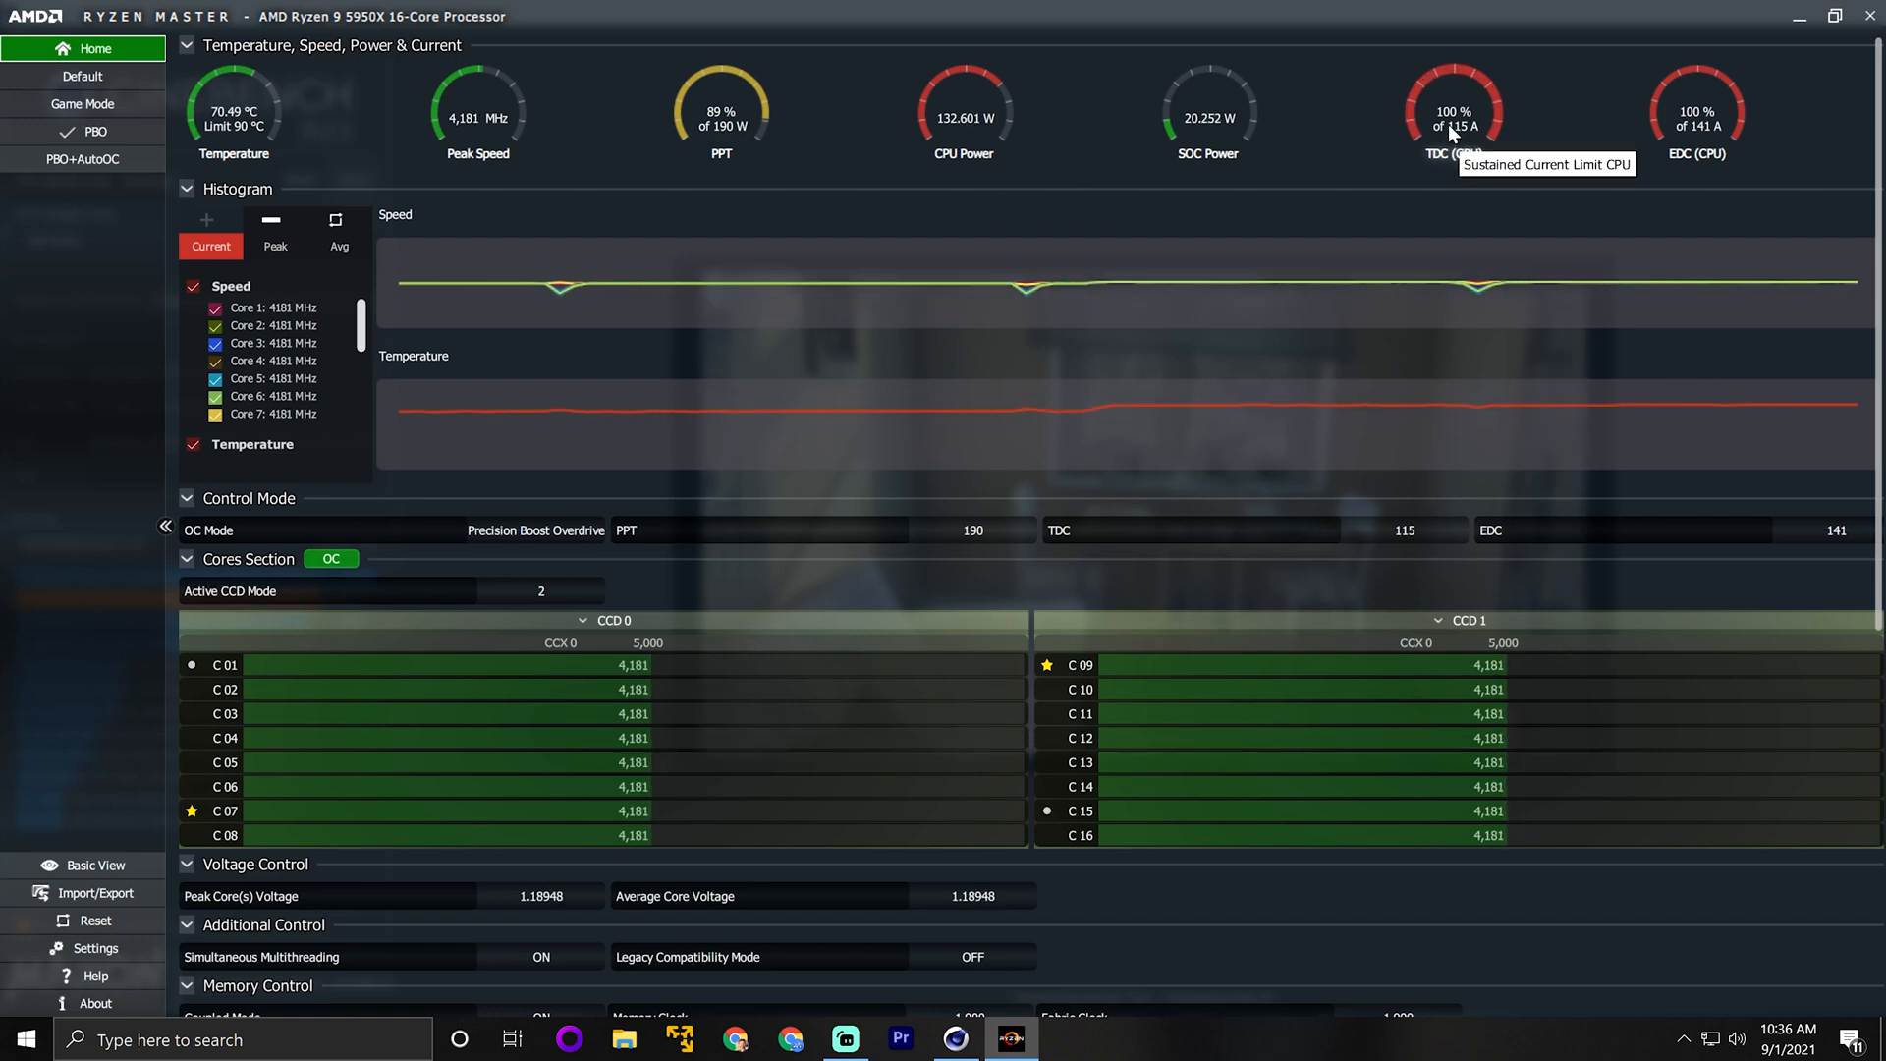
Set the PBO profile's TDC to 135 and PPT to 210, applying the changes
click(108, 131)
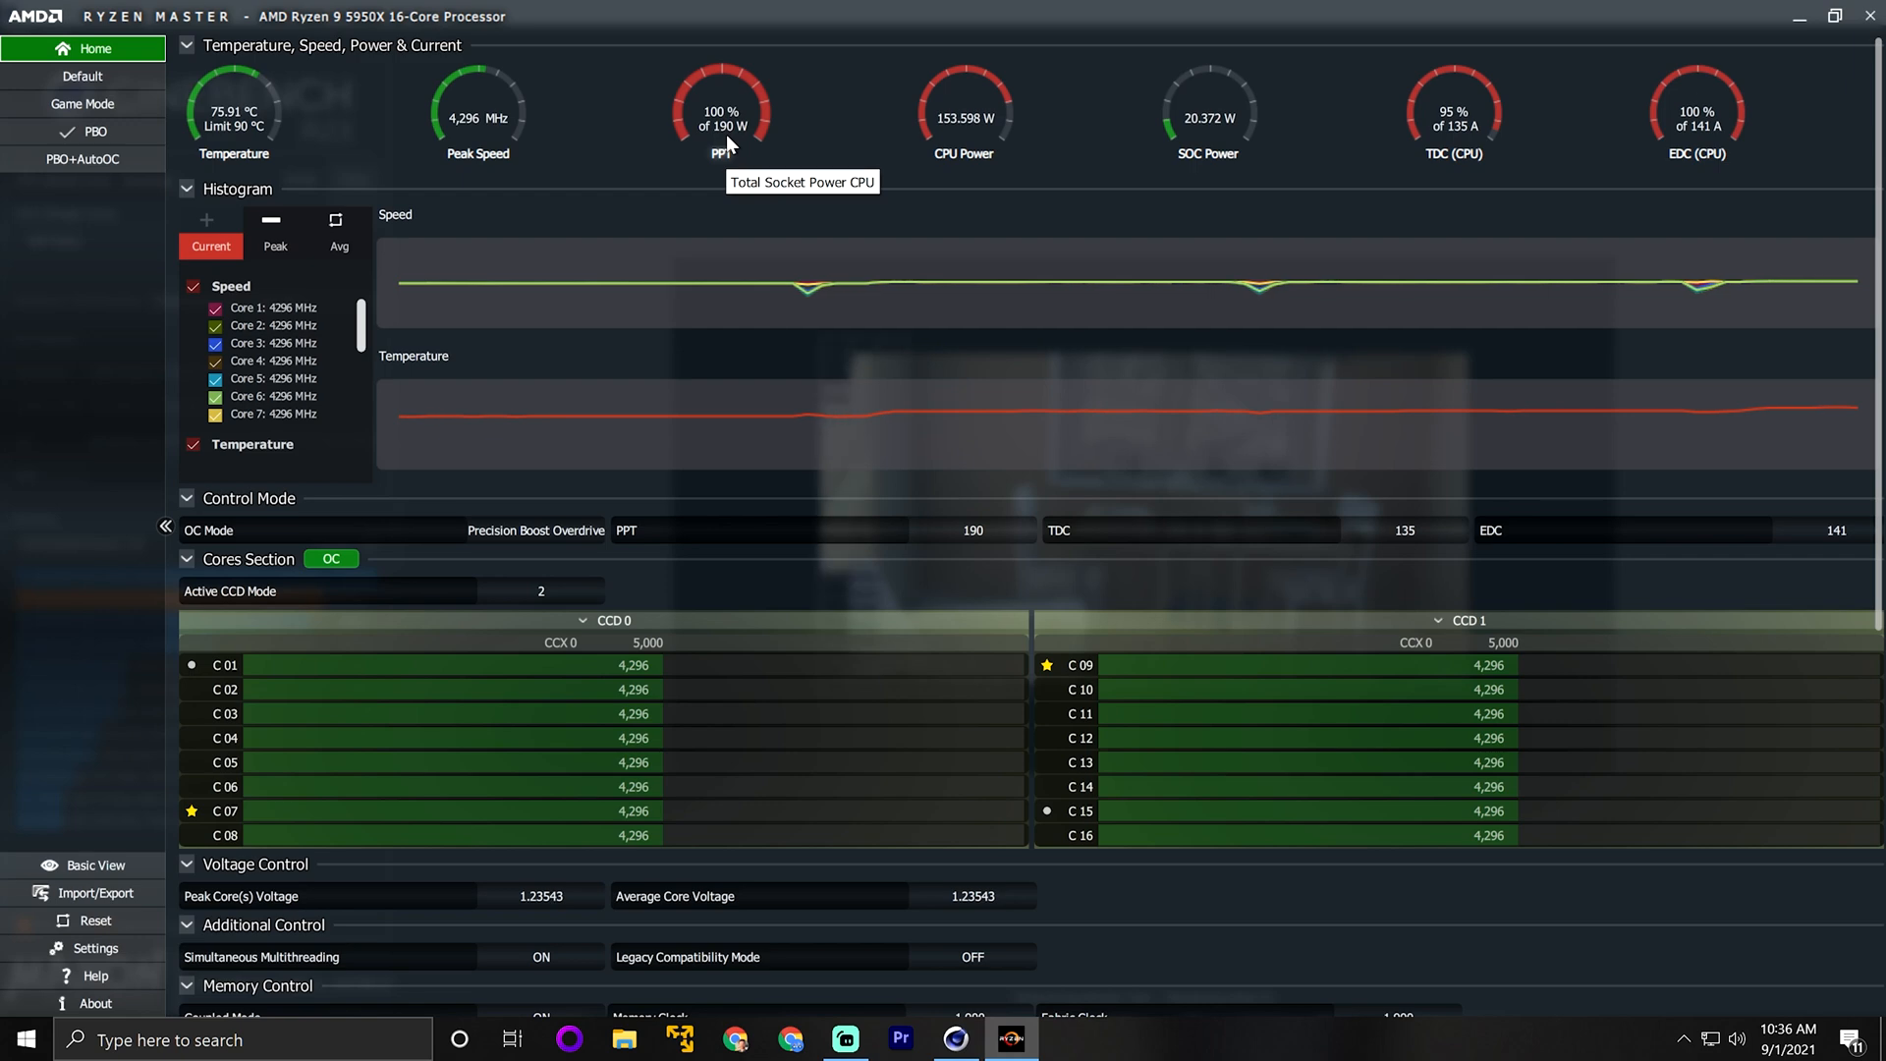
click(98, 132)
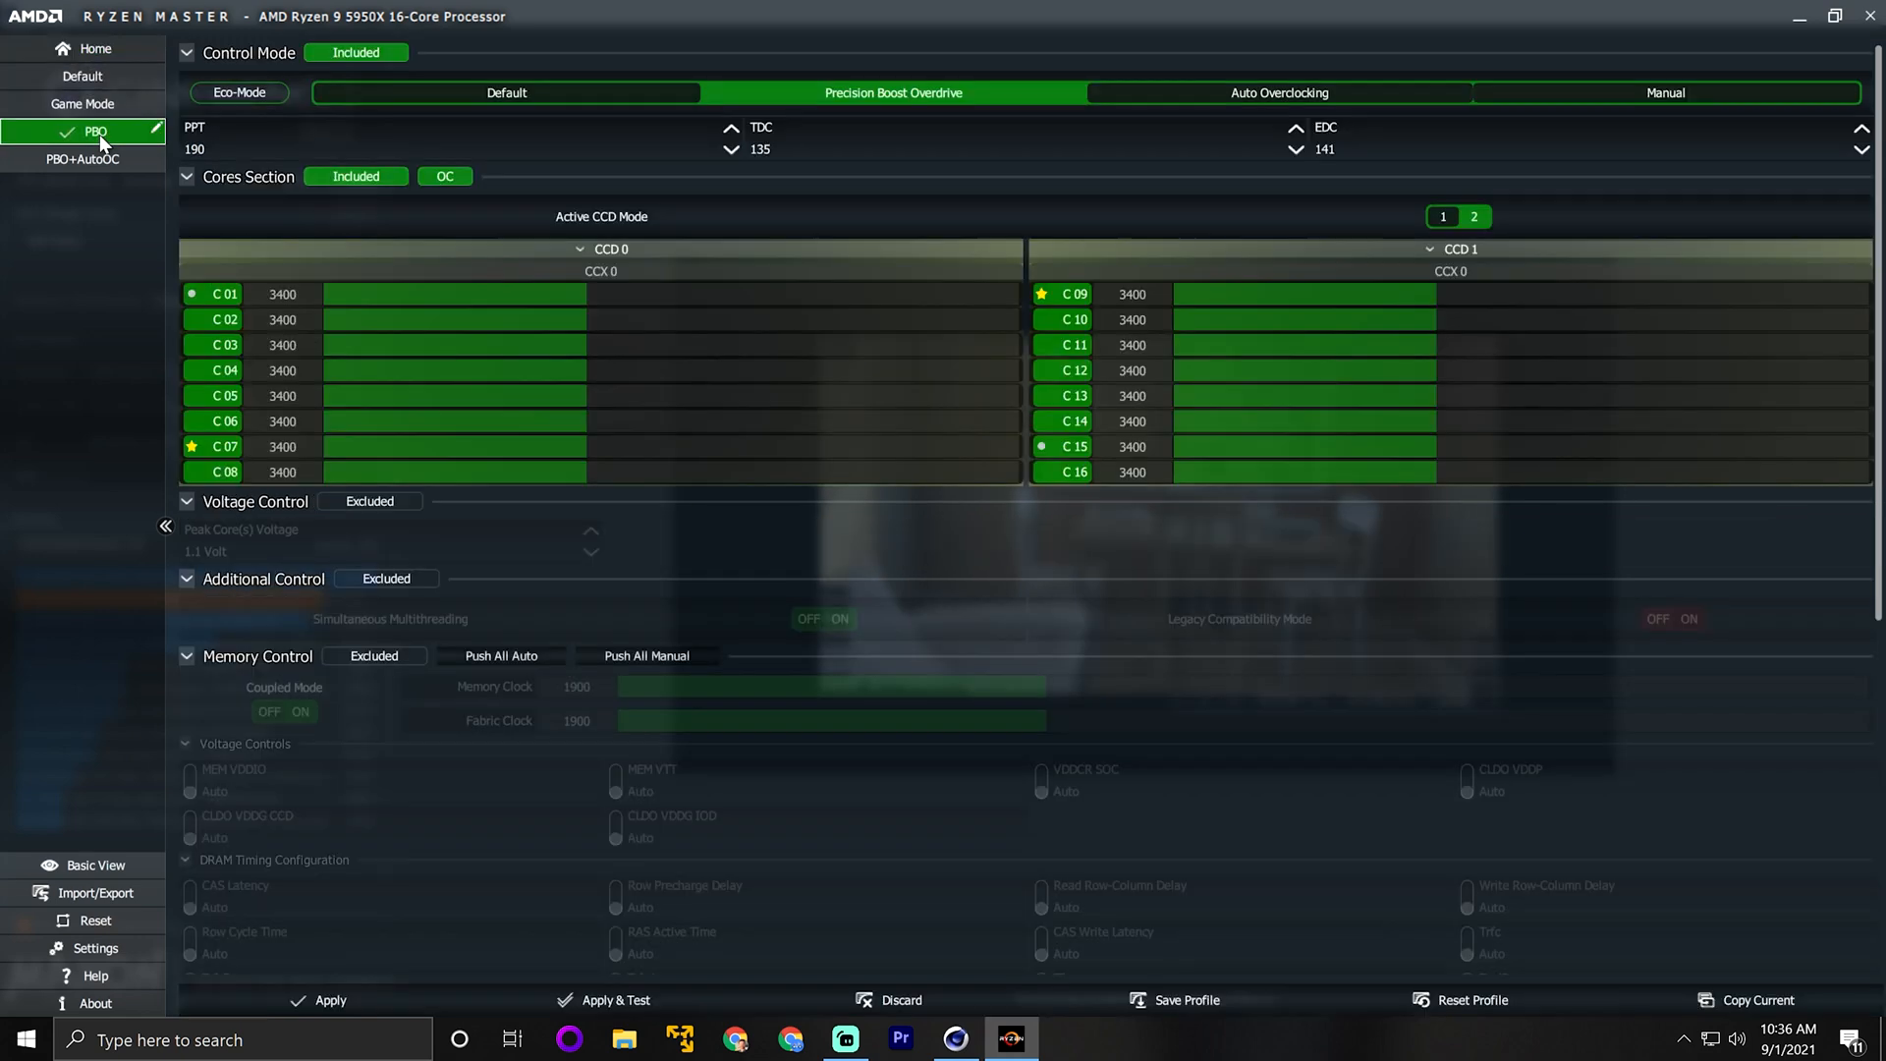
click(273, 148)
click(329, 998)
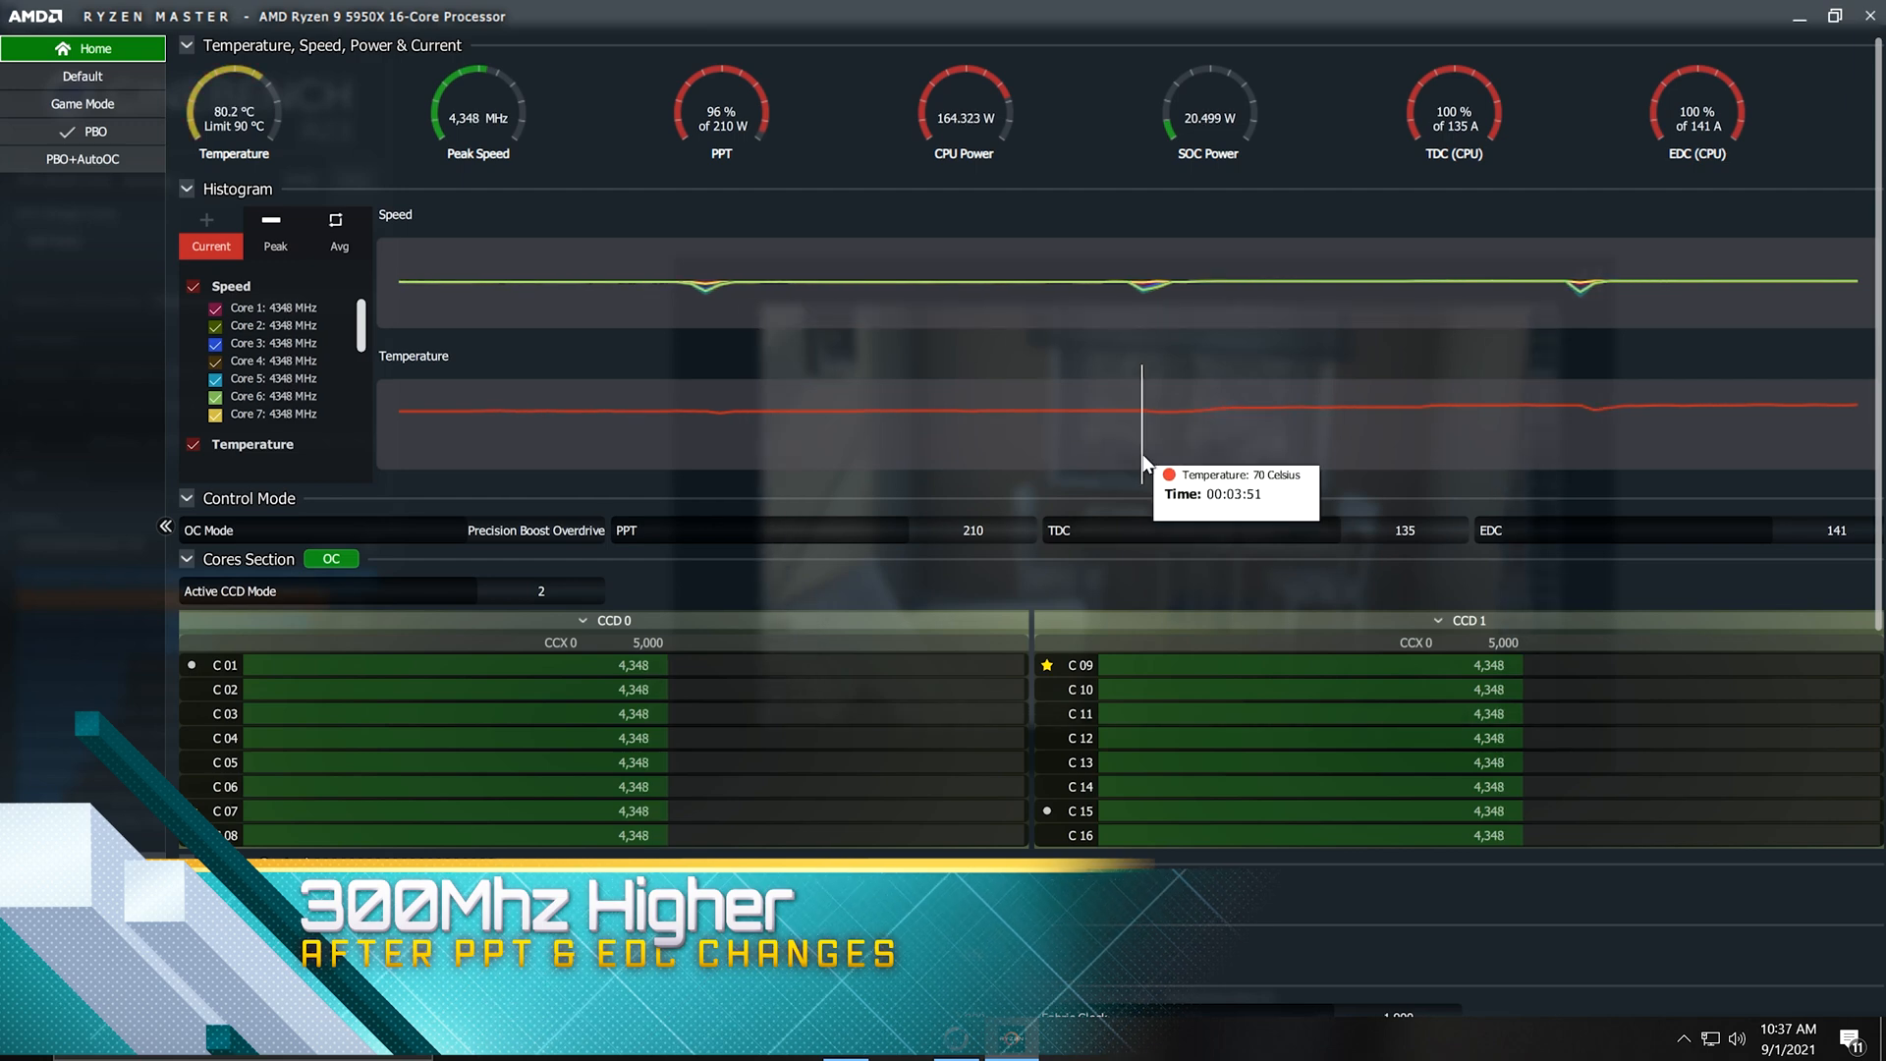
Set the PBO profile's TDC to 155 and apply it
click(348, 244)
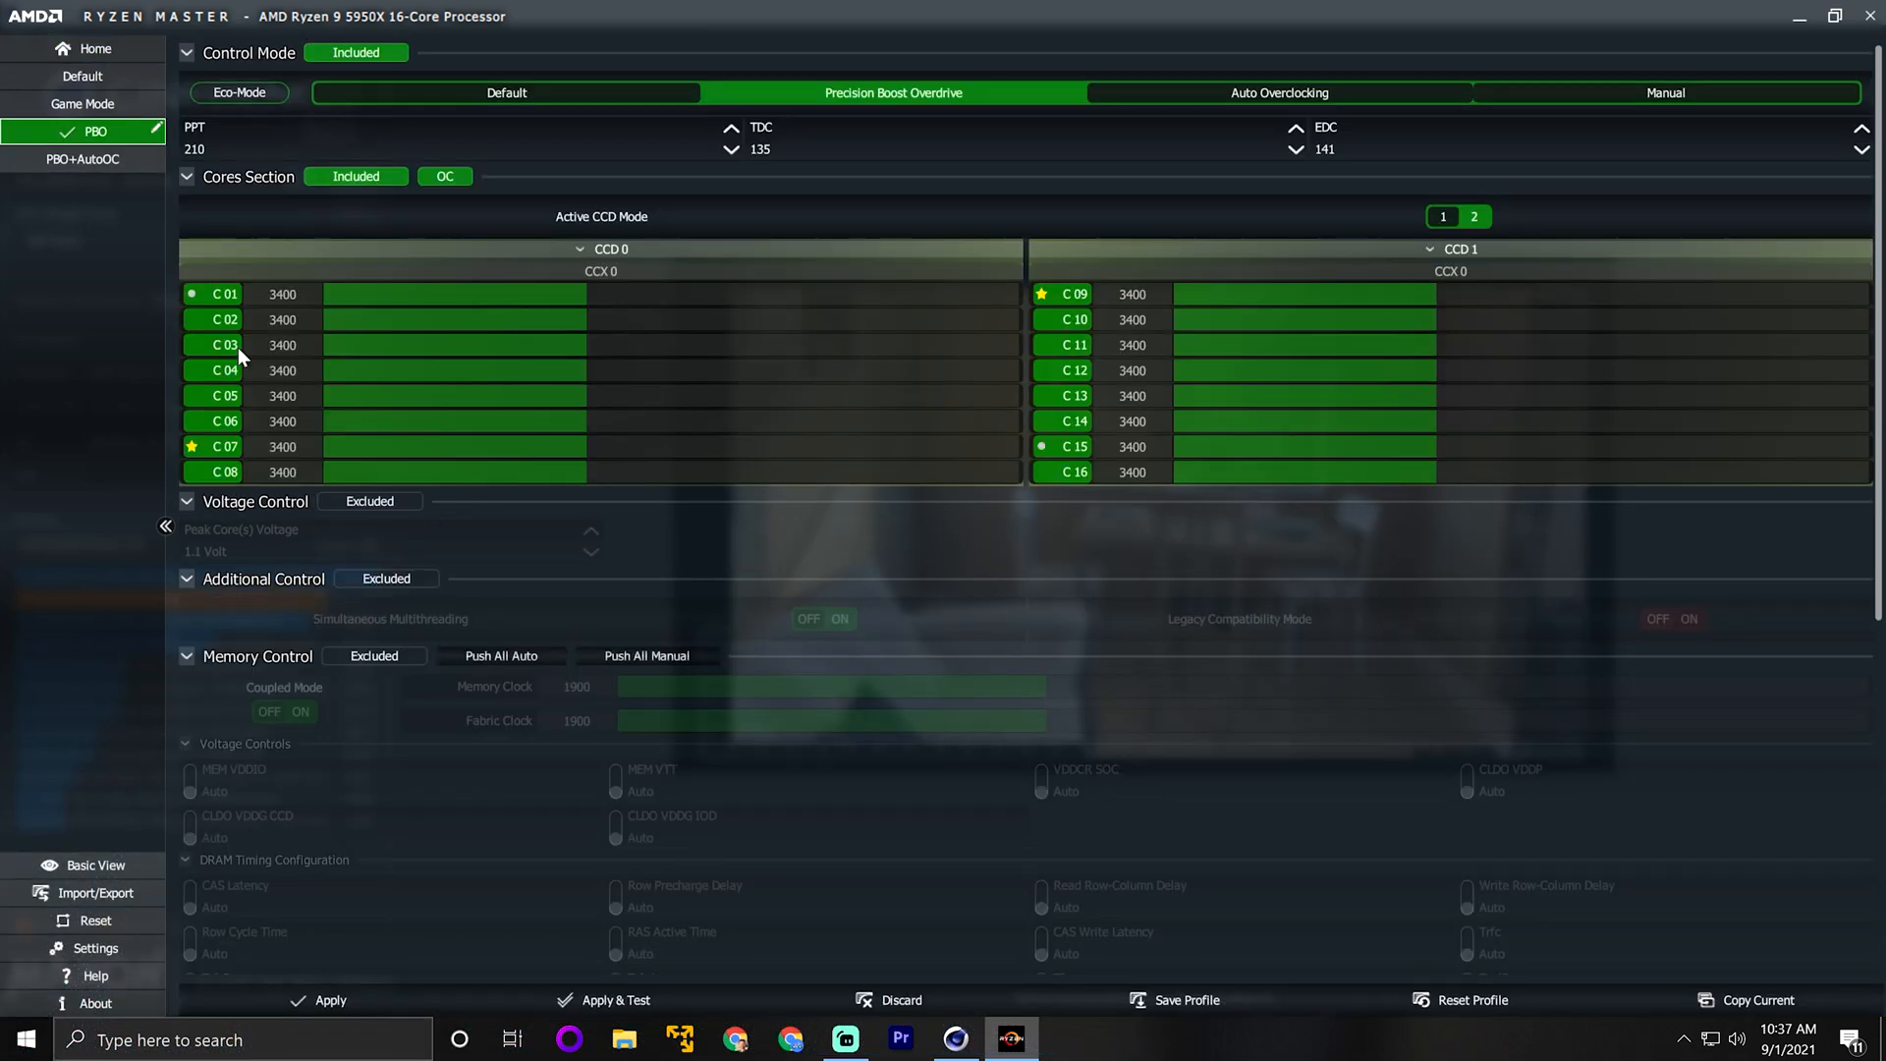
double_click(879, 150)
text(125)
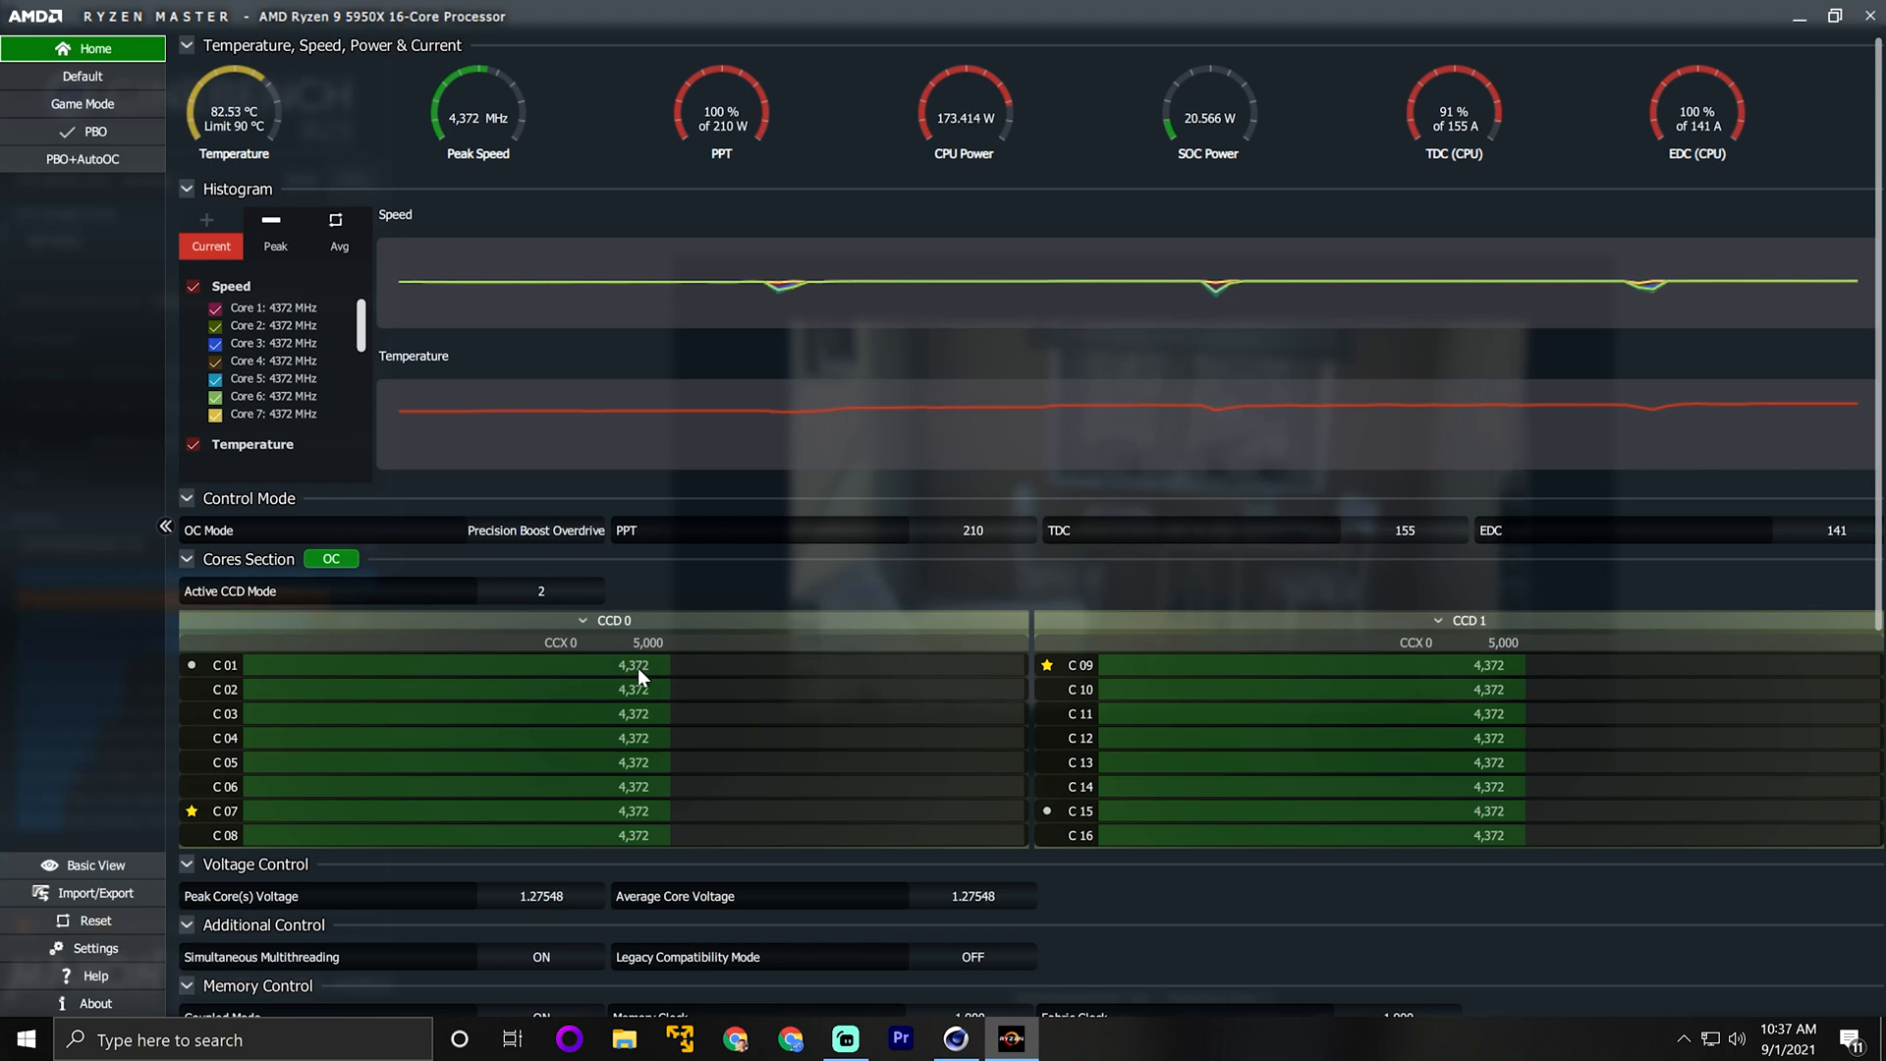
Set the PBO profile's PPT to 230, apply it and return to the Home monitoring page
click(121, 131)
click(401, 144)
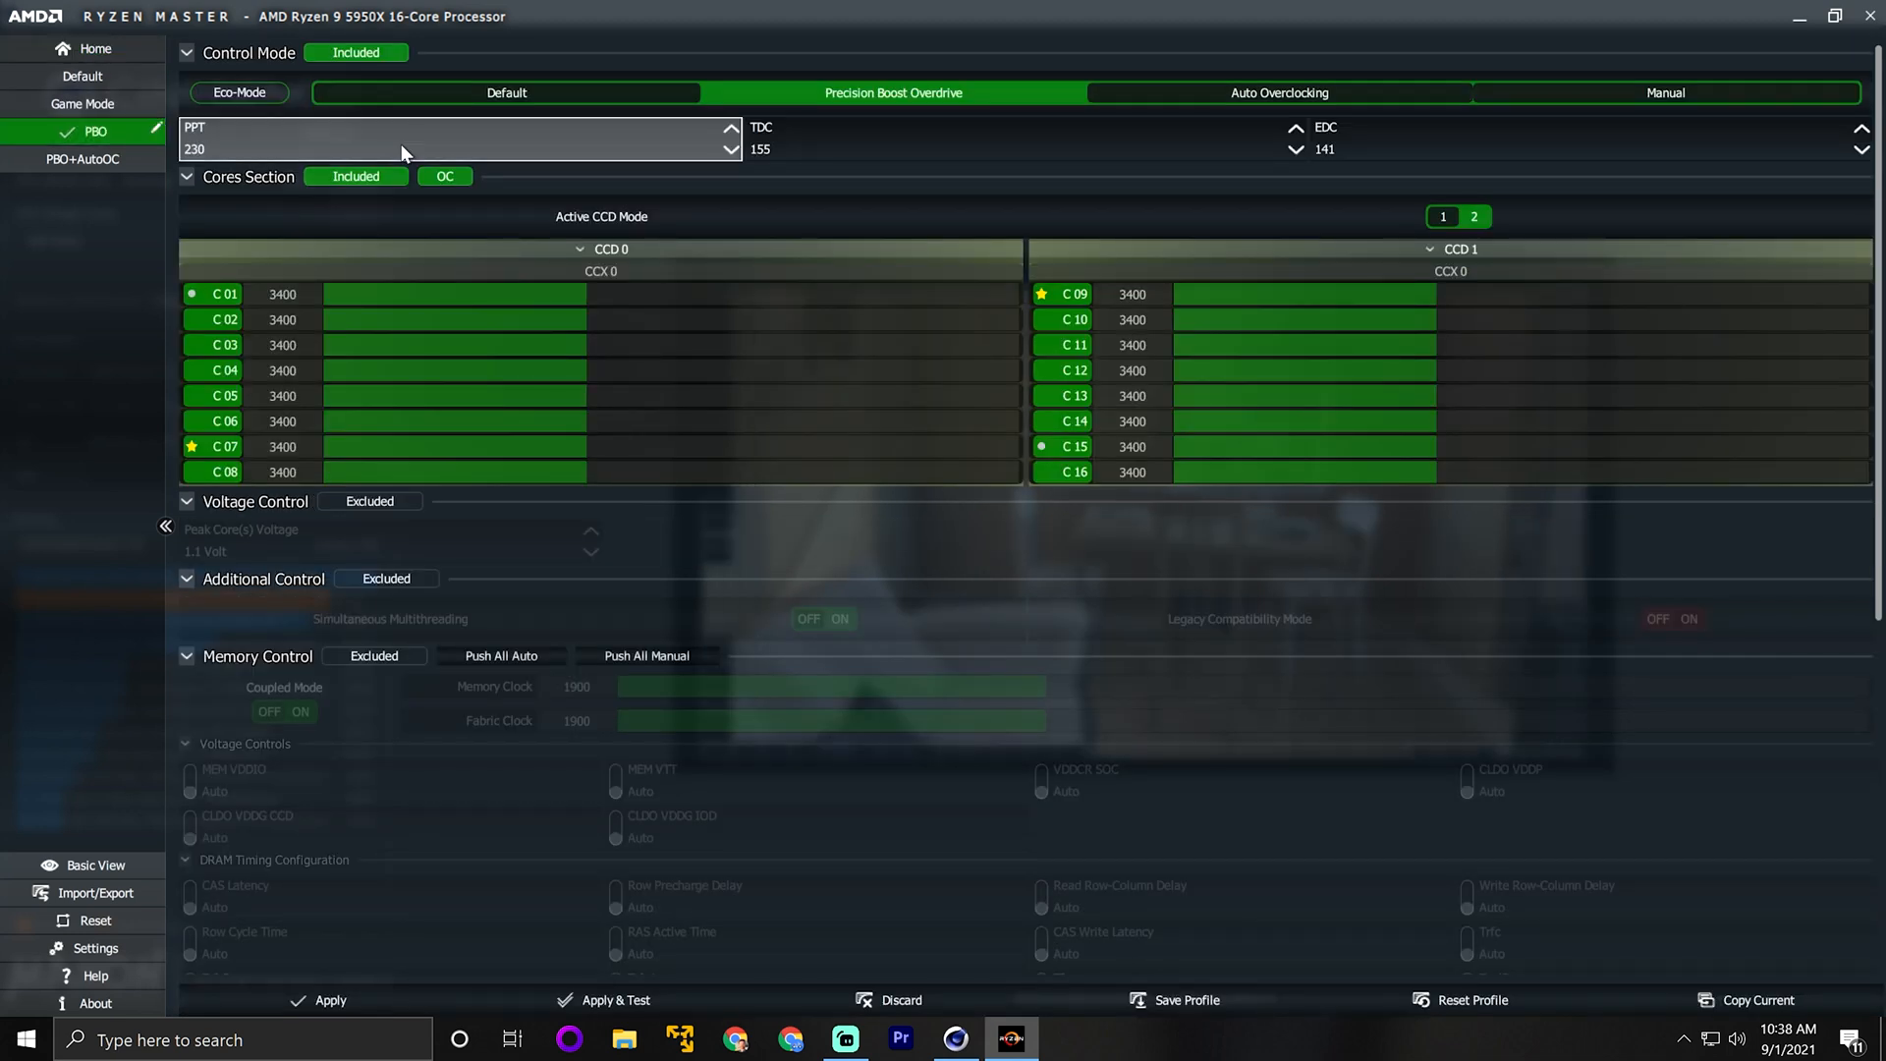
click(379, 992)
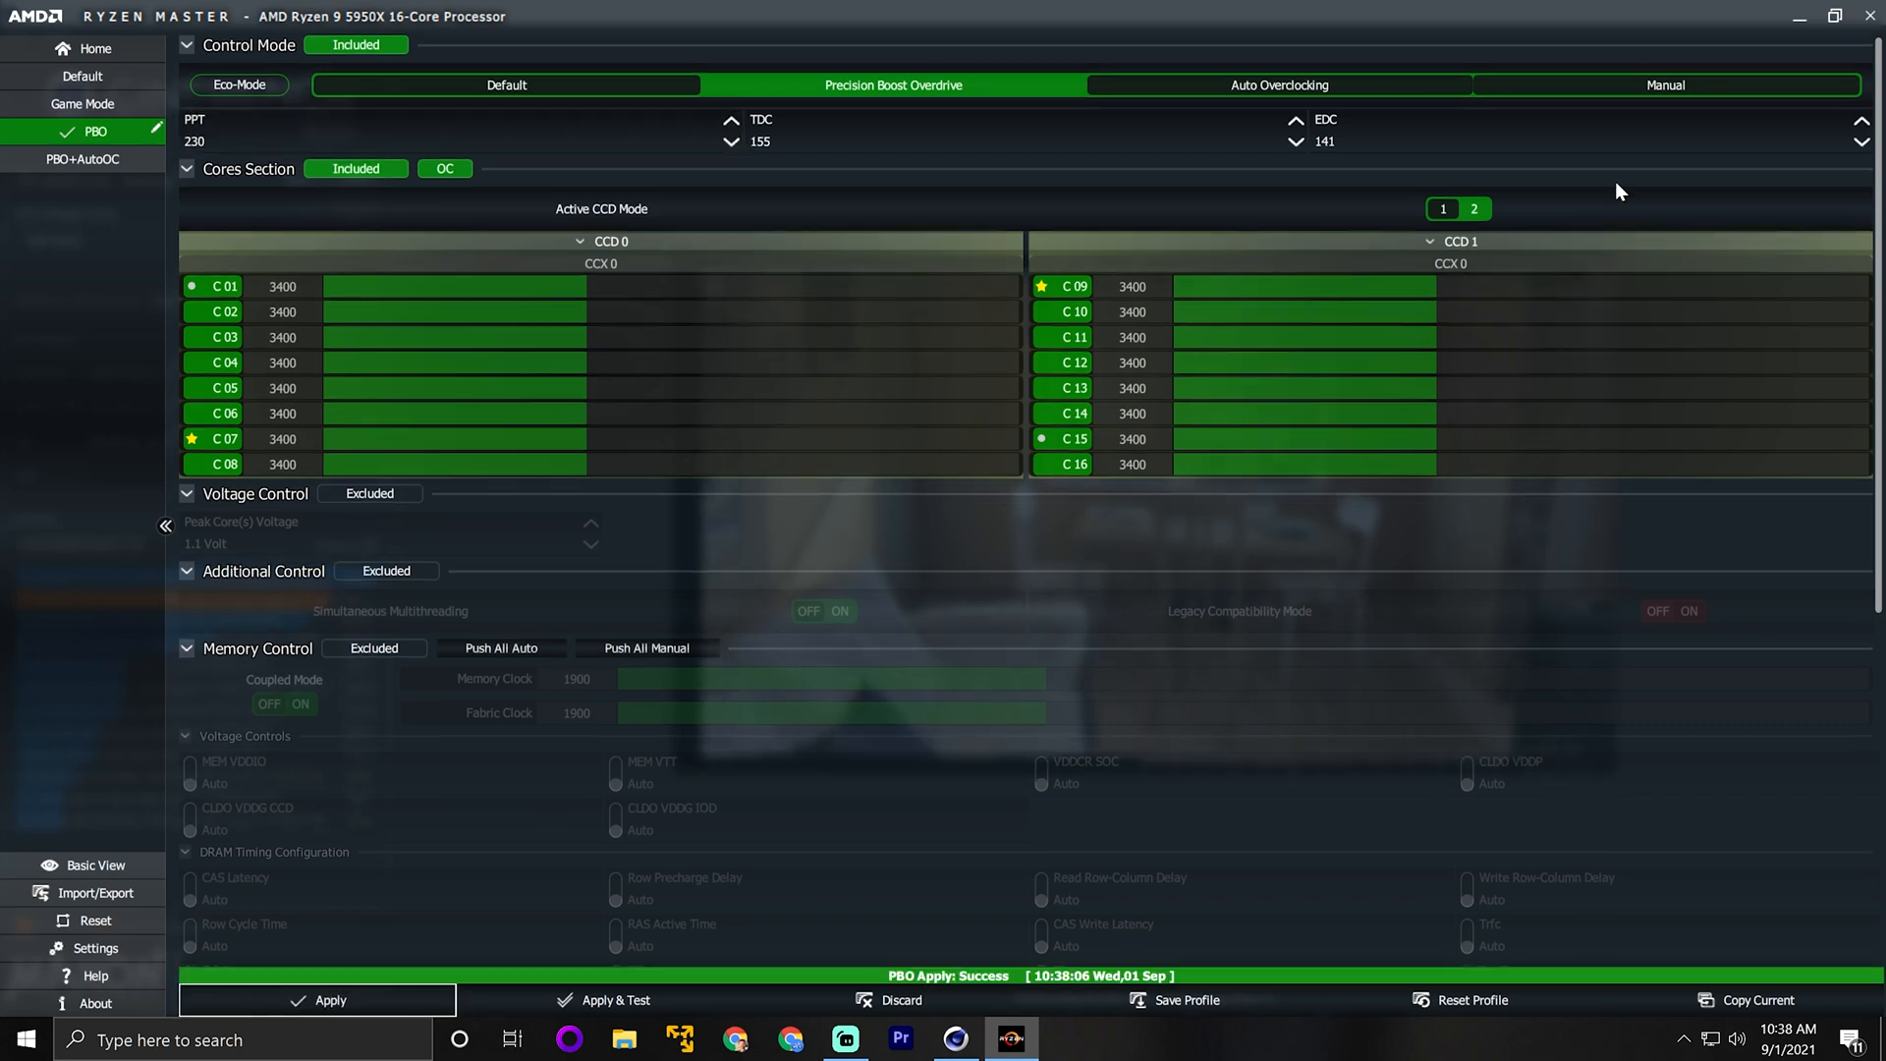
click(98, 48)
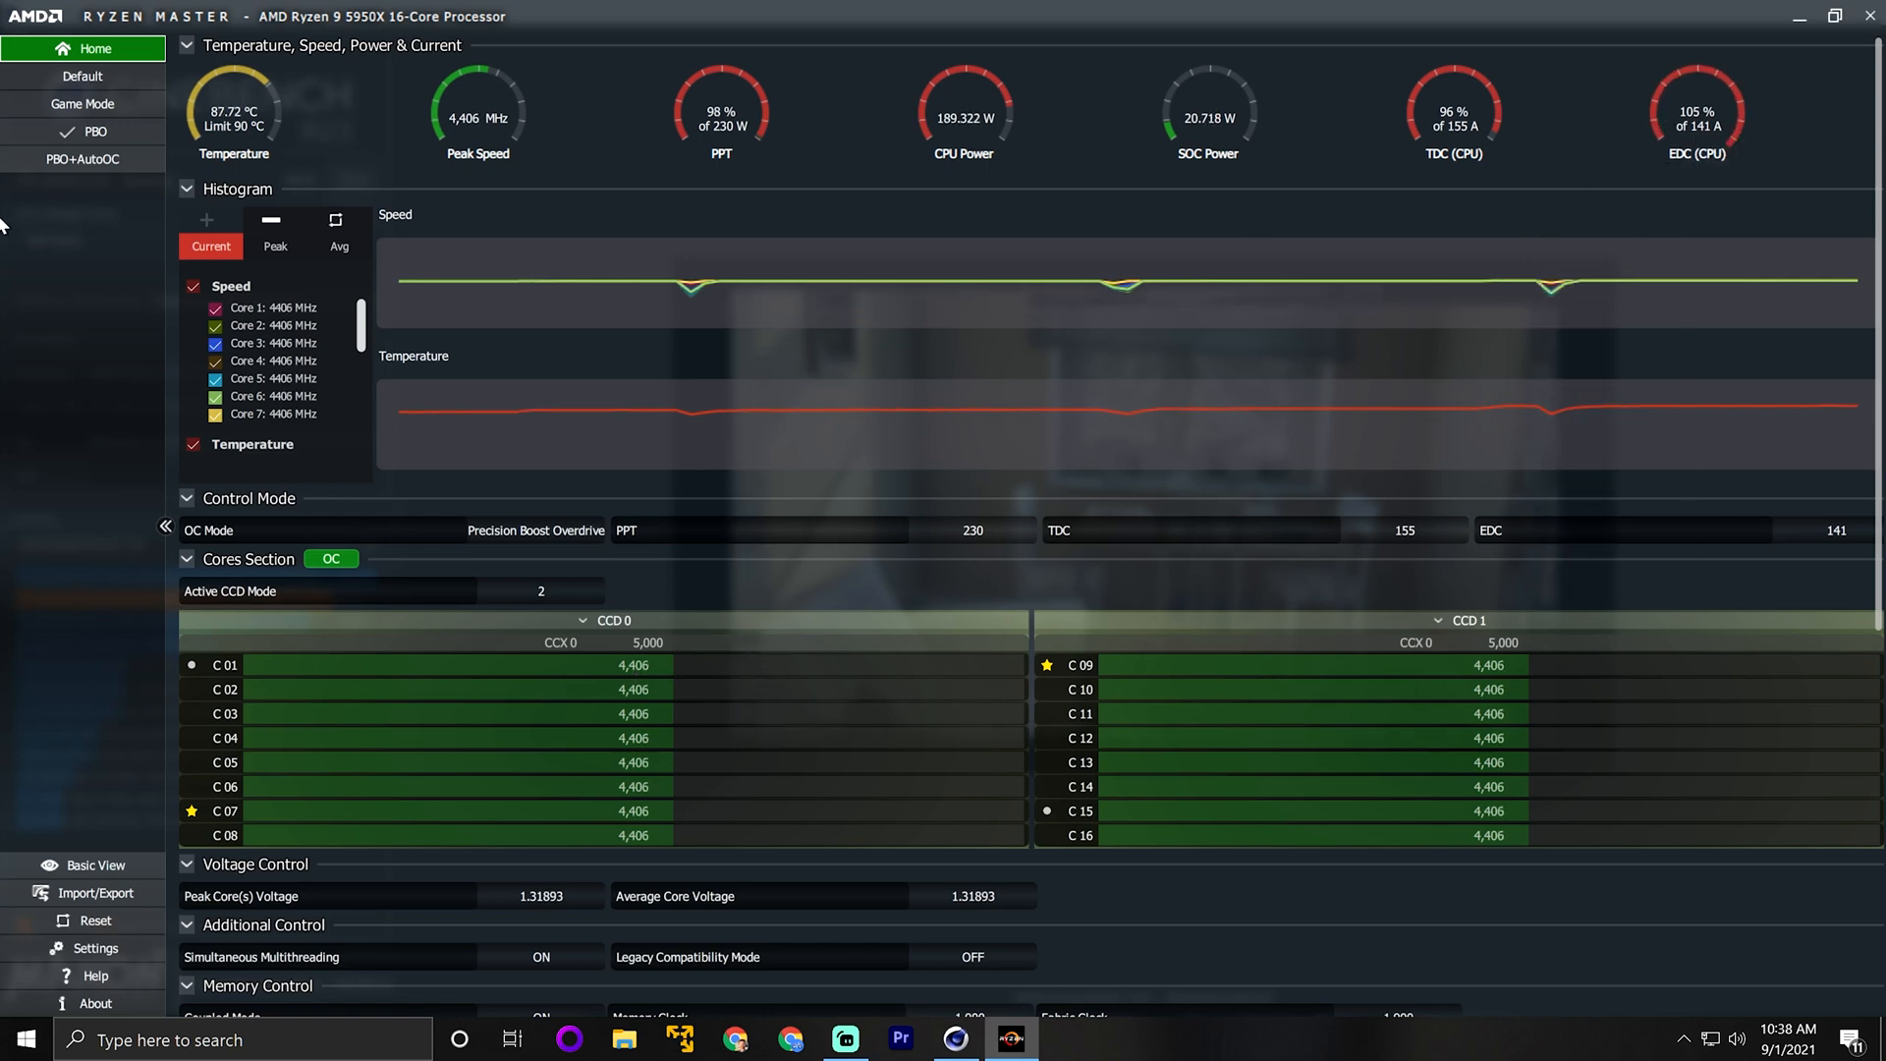
Try the PBO profile's EDC at 160 and at 180, applying each value and checking the Home gauges
click(95, 137)
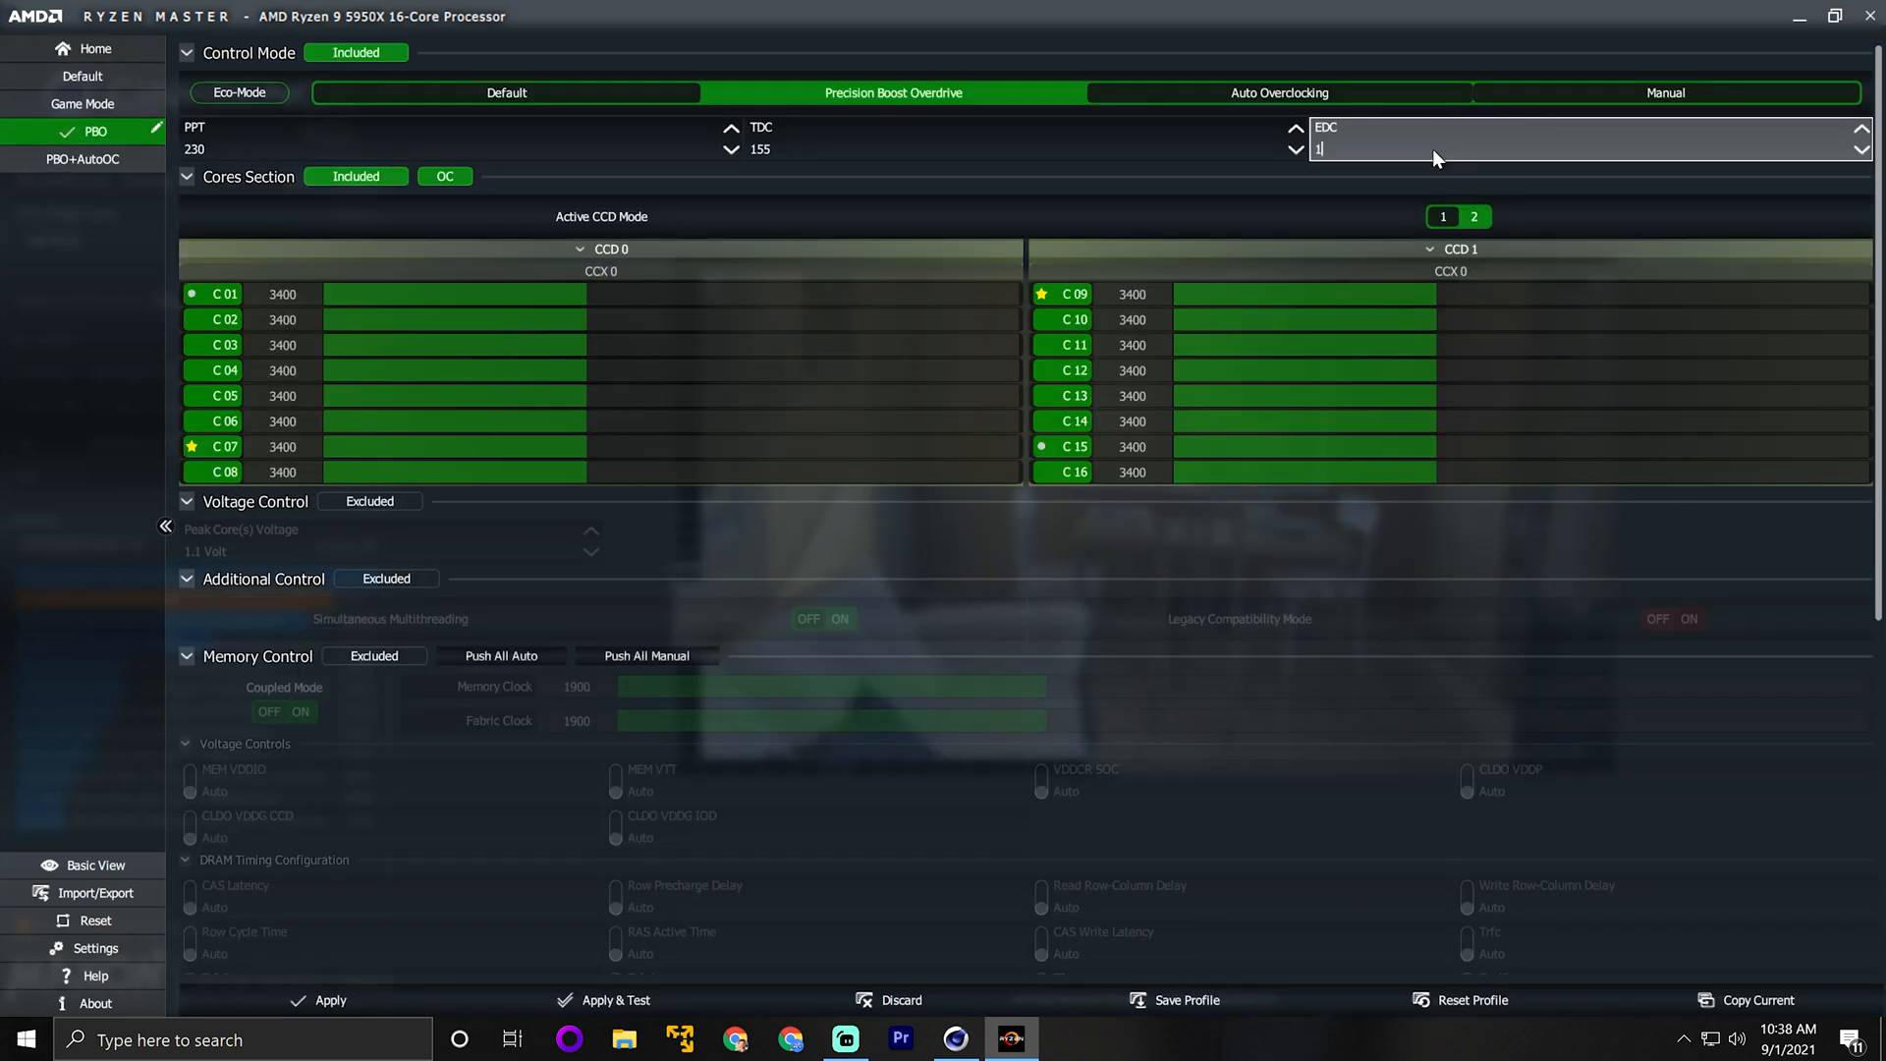
text(160)
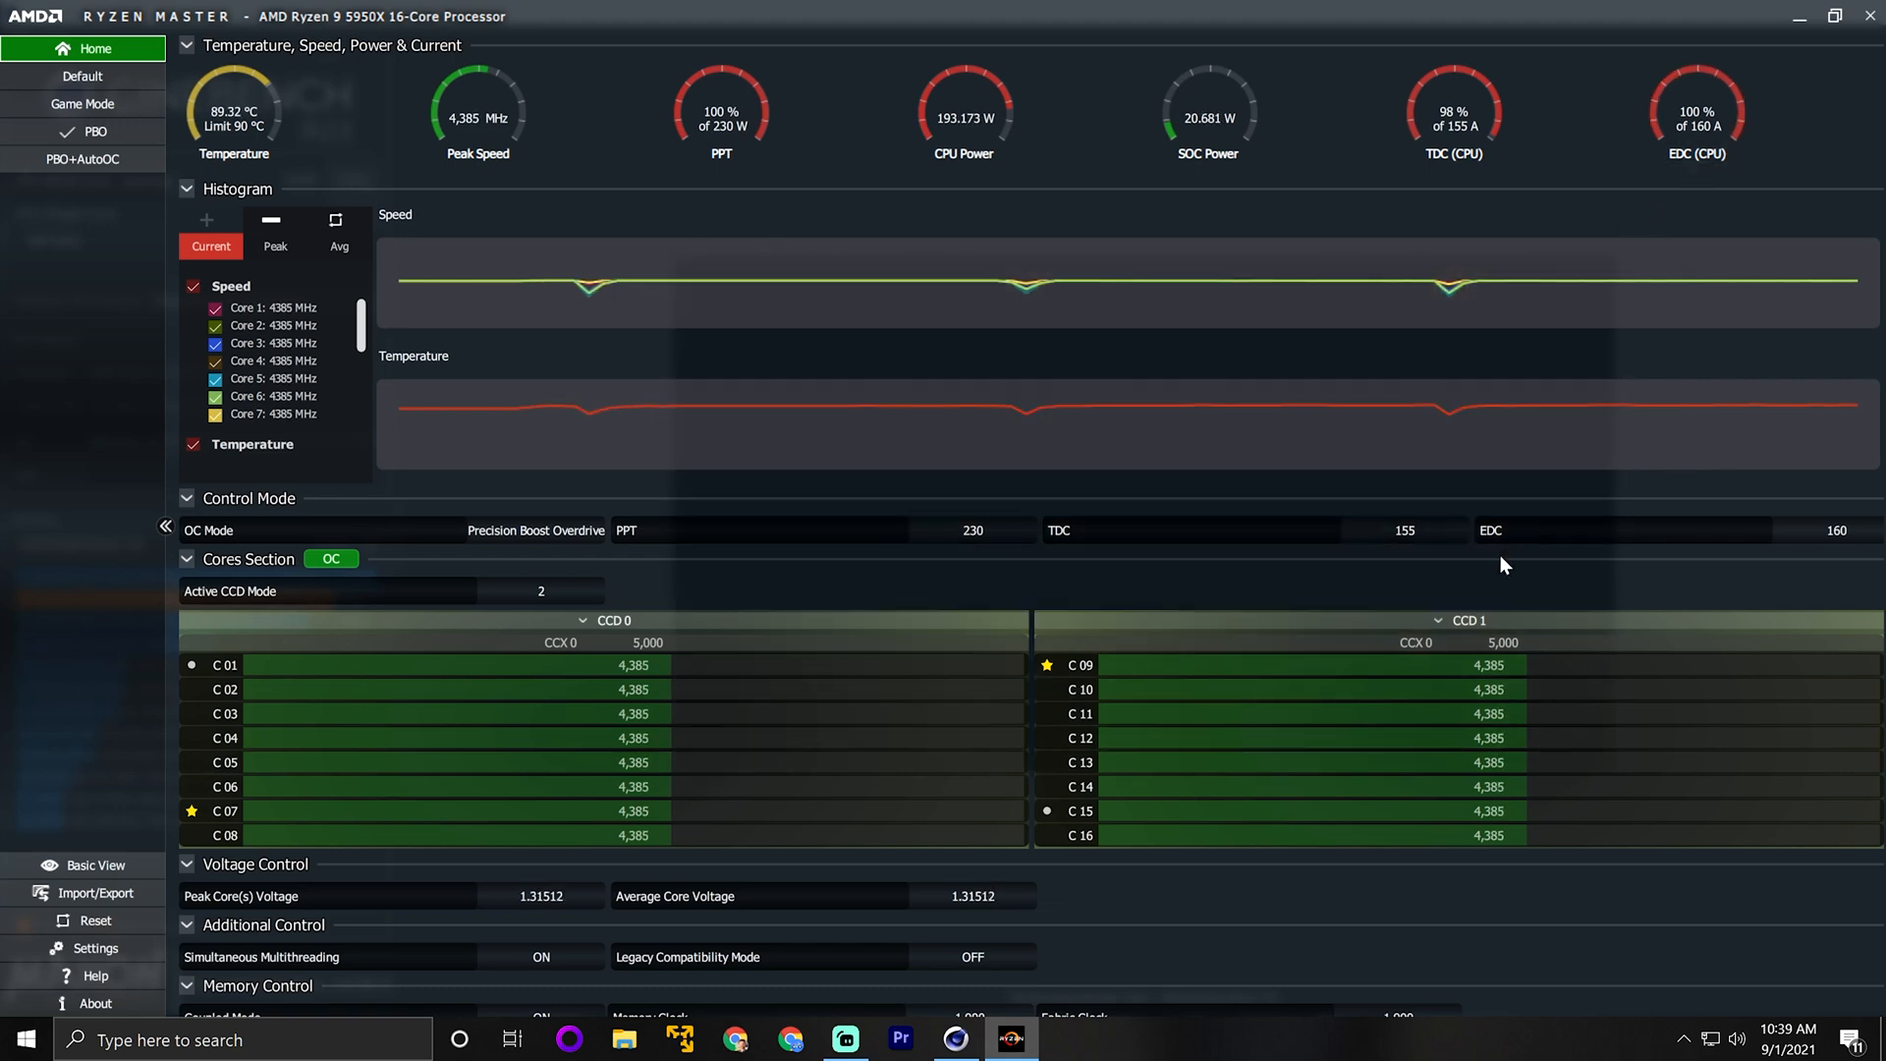
click(74, 130)
click(1411, 143)
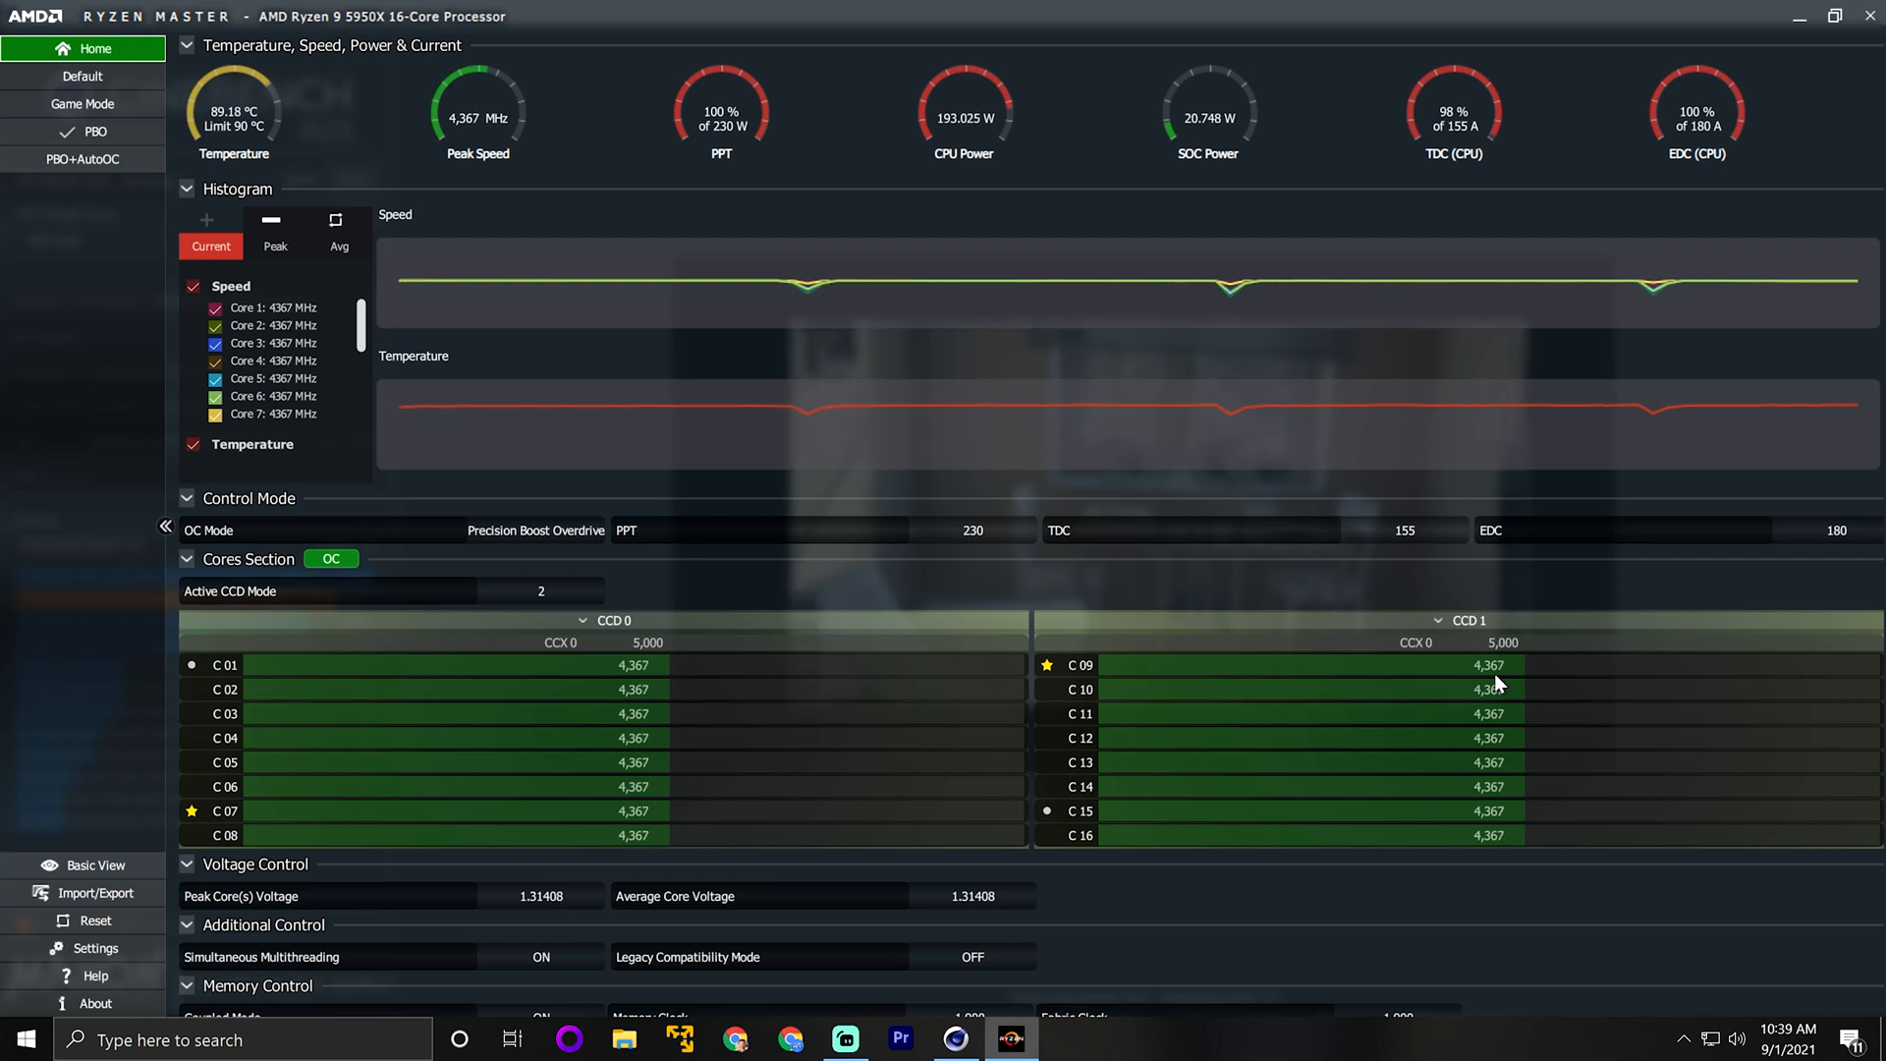
Set the PBO profile's EDC to 140, apply it and check the gauges on the Home monitoring page
click(134, 129)
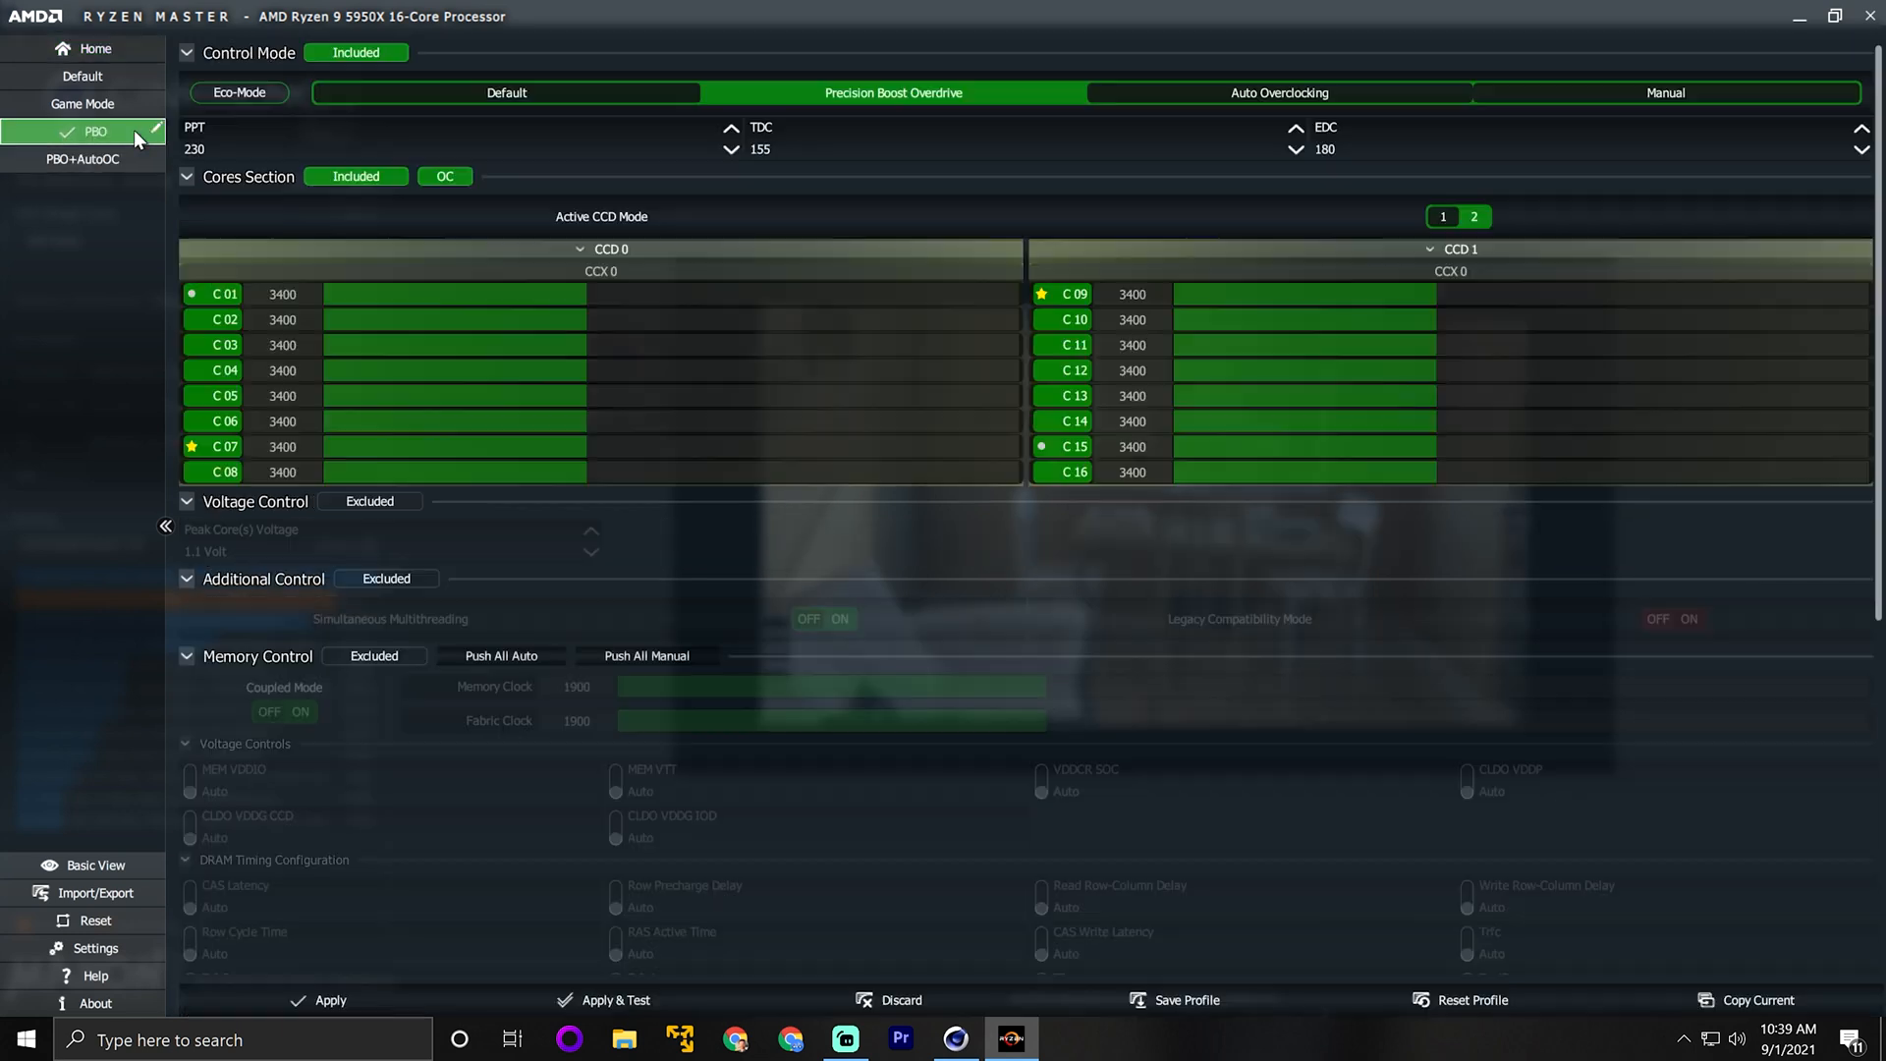
click(1362, 149)
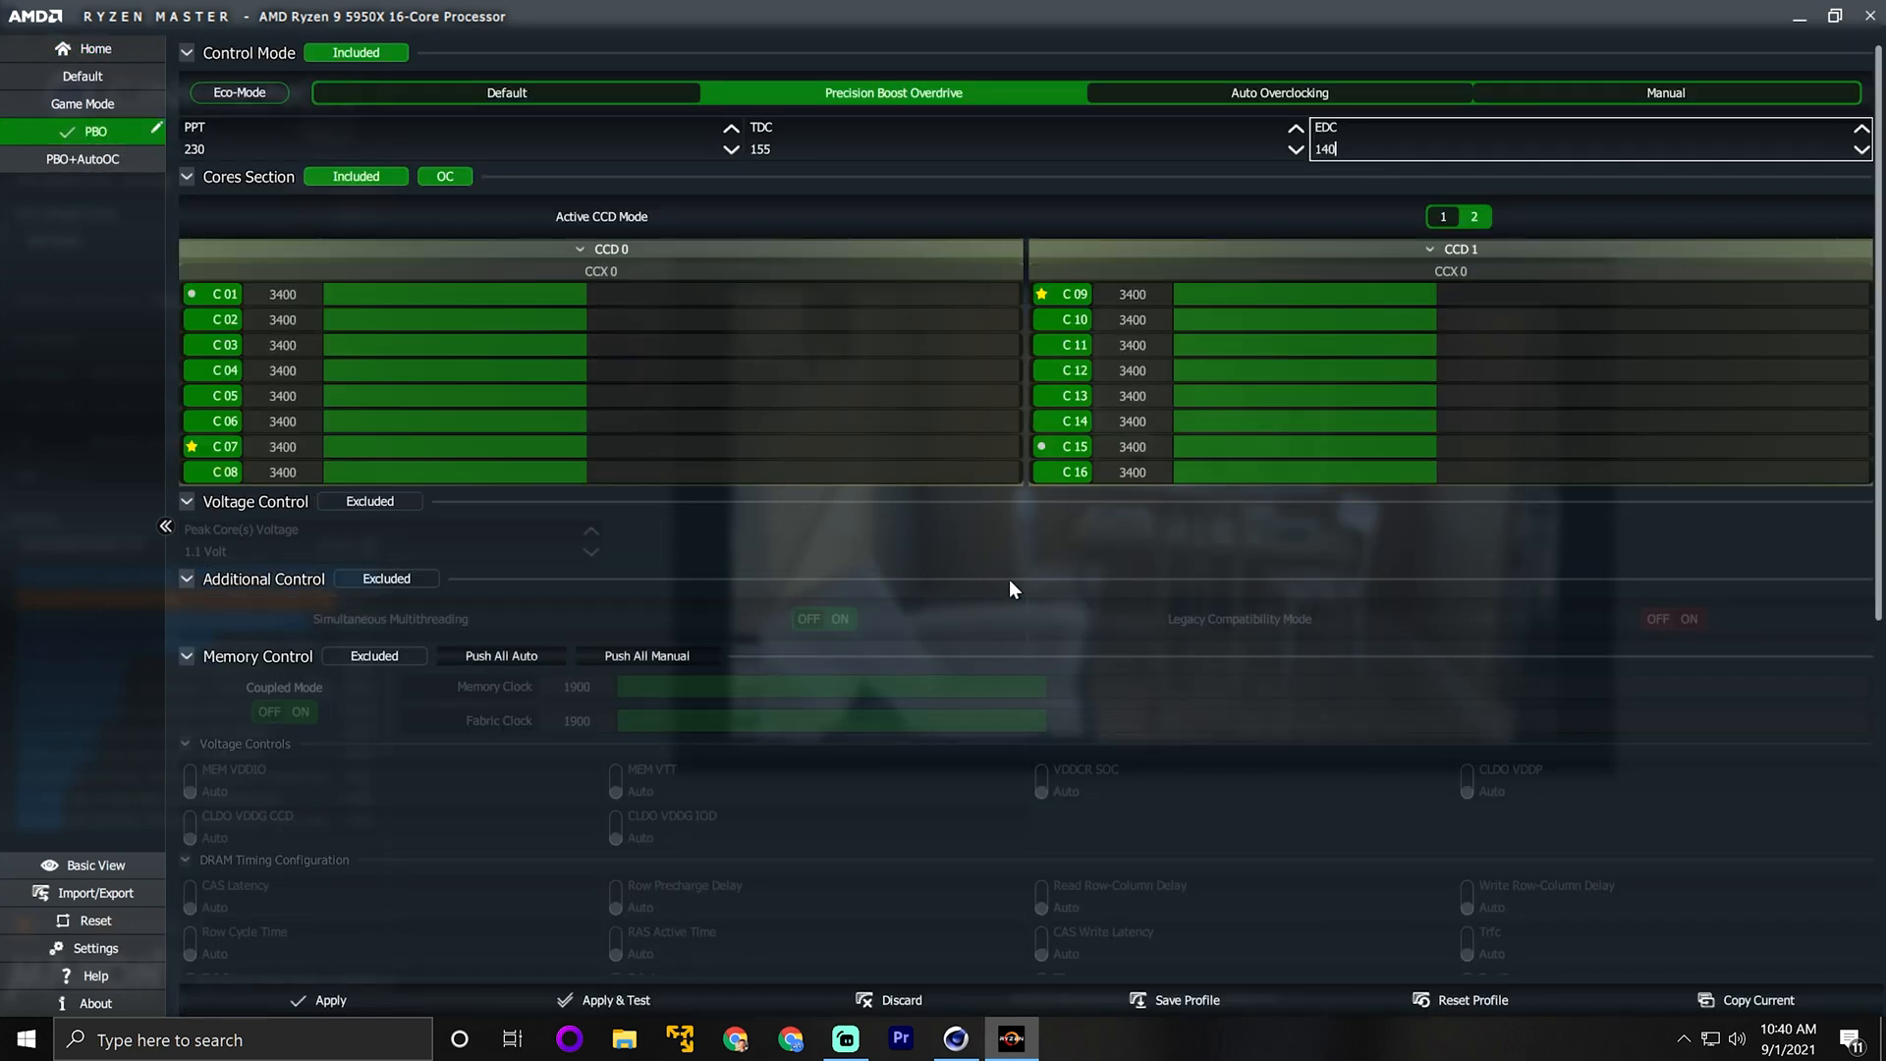
click(361, 1007)
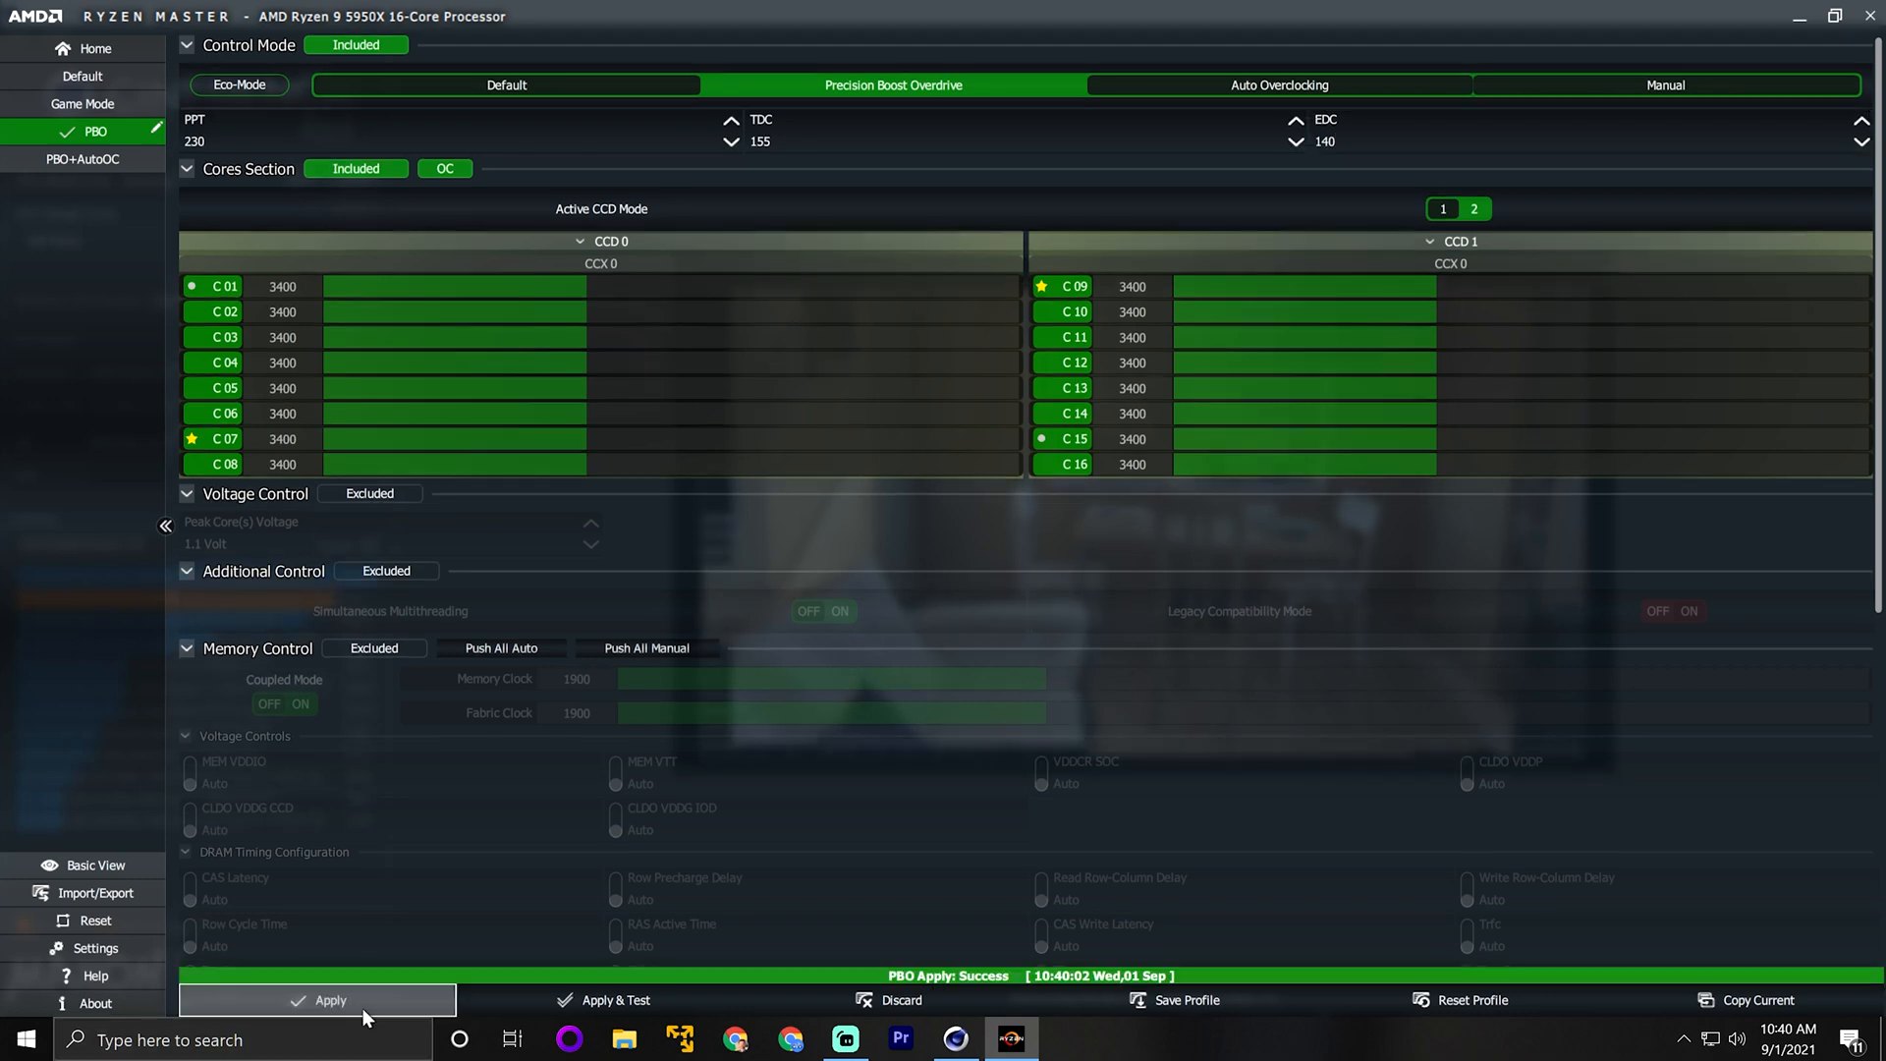
click(112, 47)
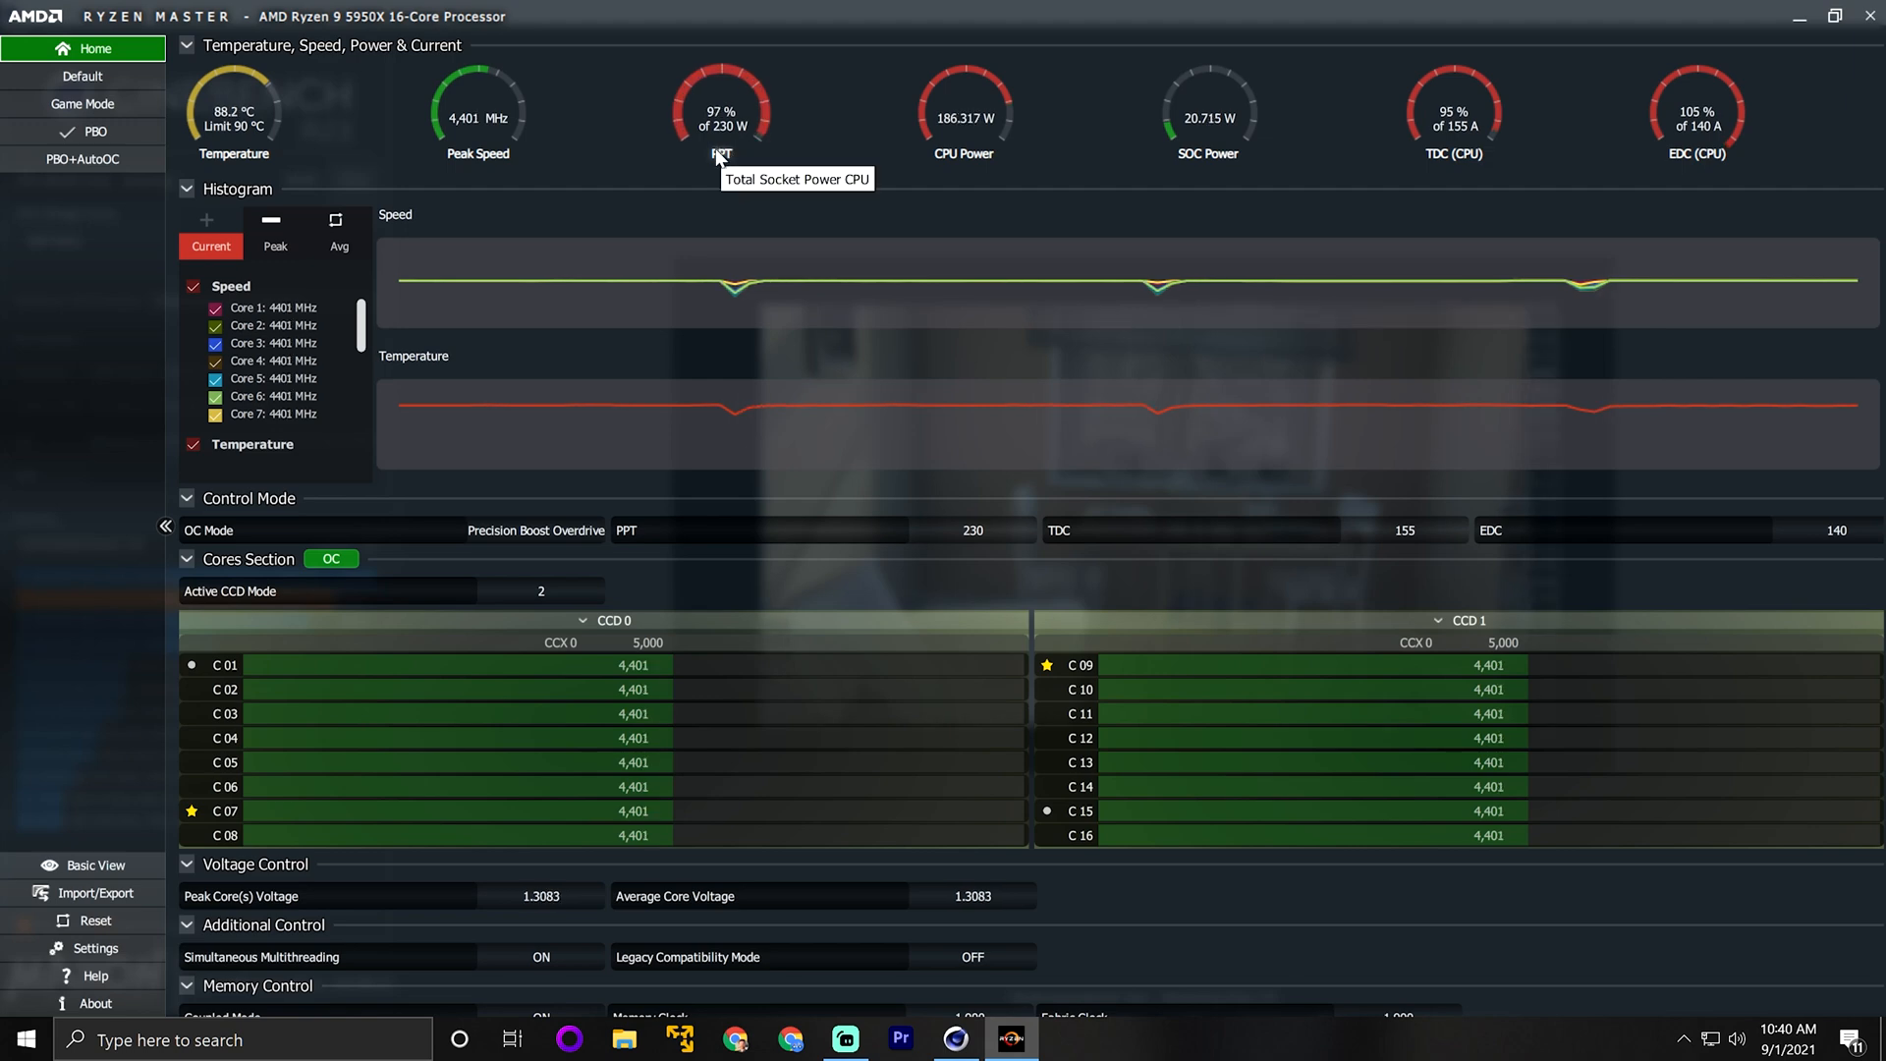
Set the PBO profile's PPT to 250 and test EDC at 160, 180 and 140, applying each combination
click(96, 130)
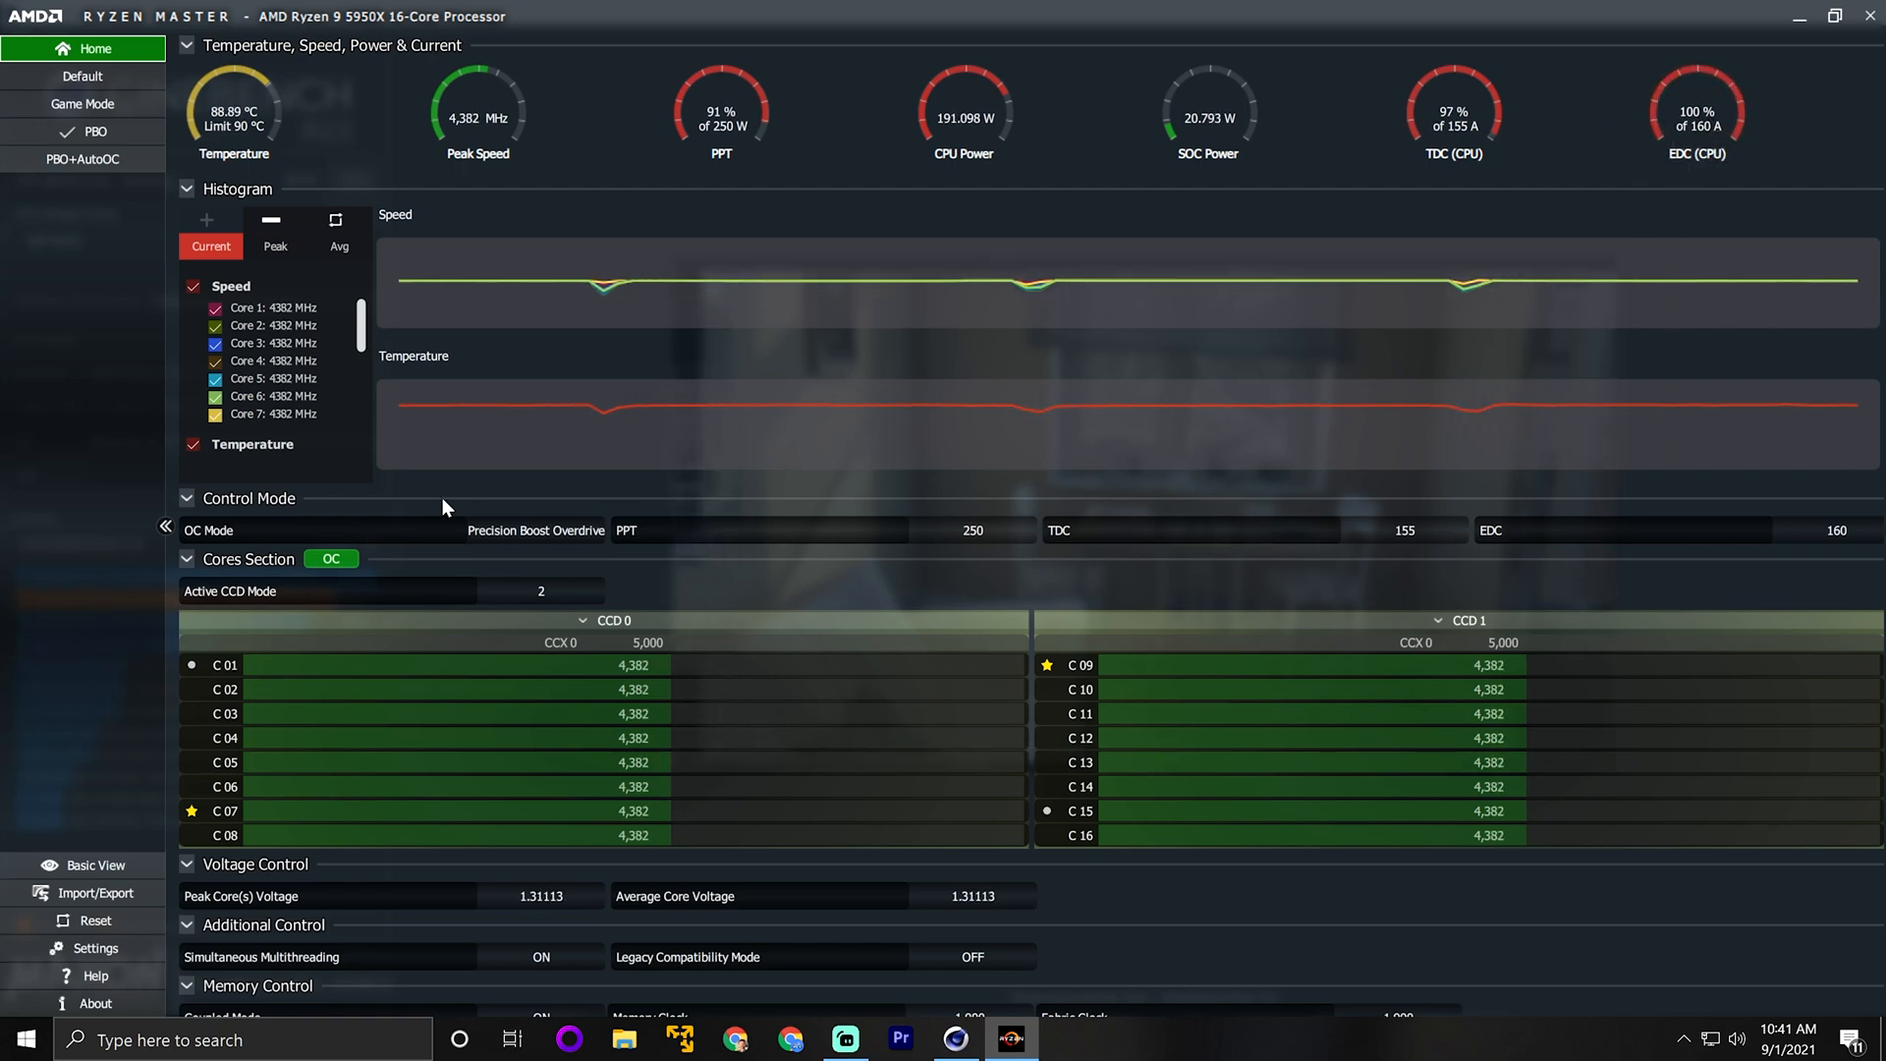
click(120, 132)
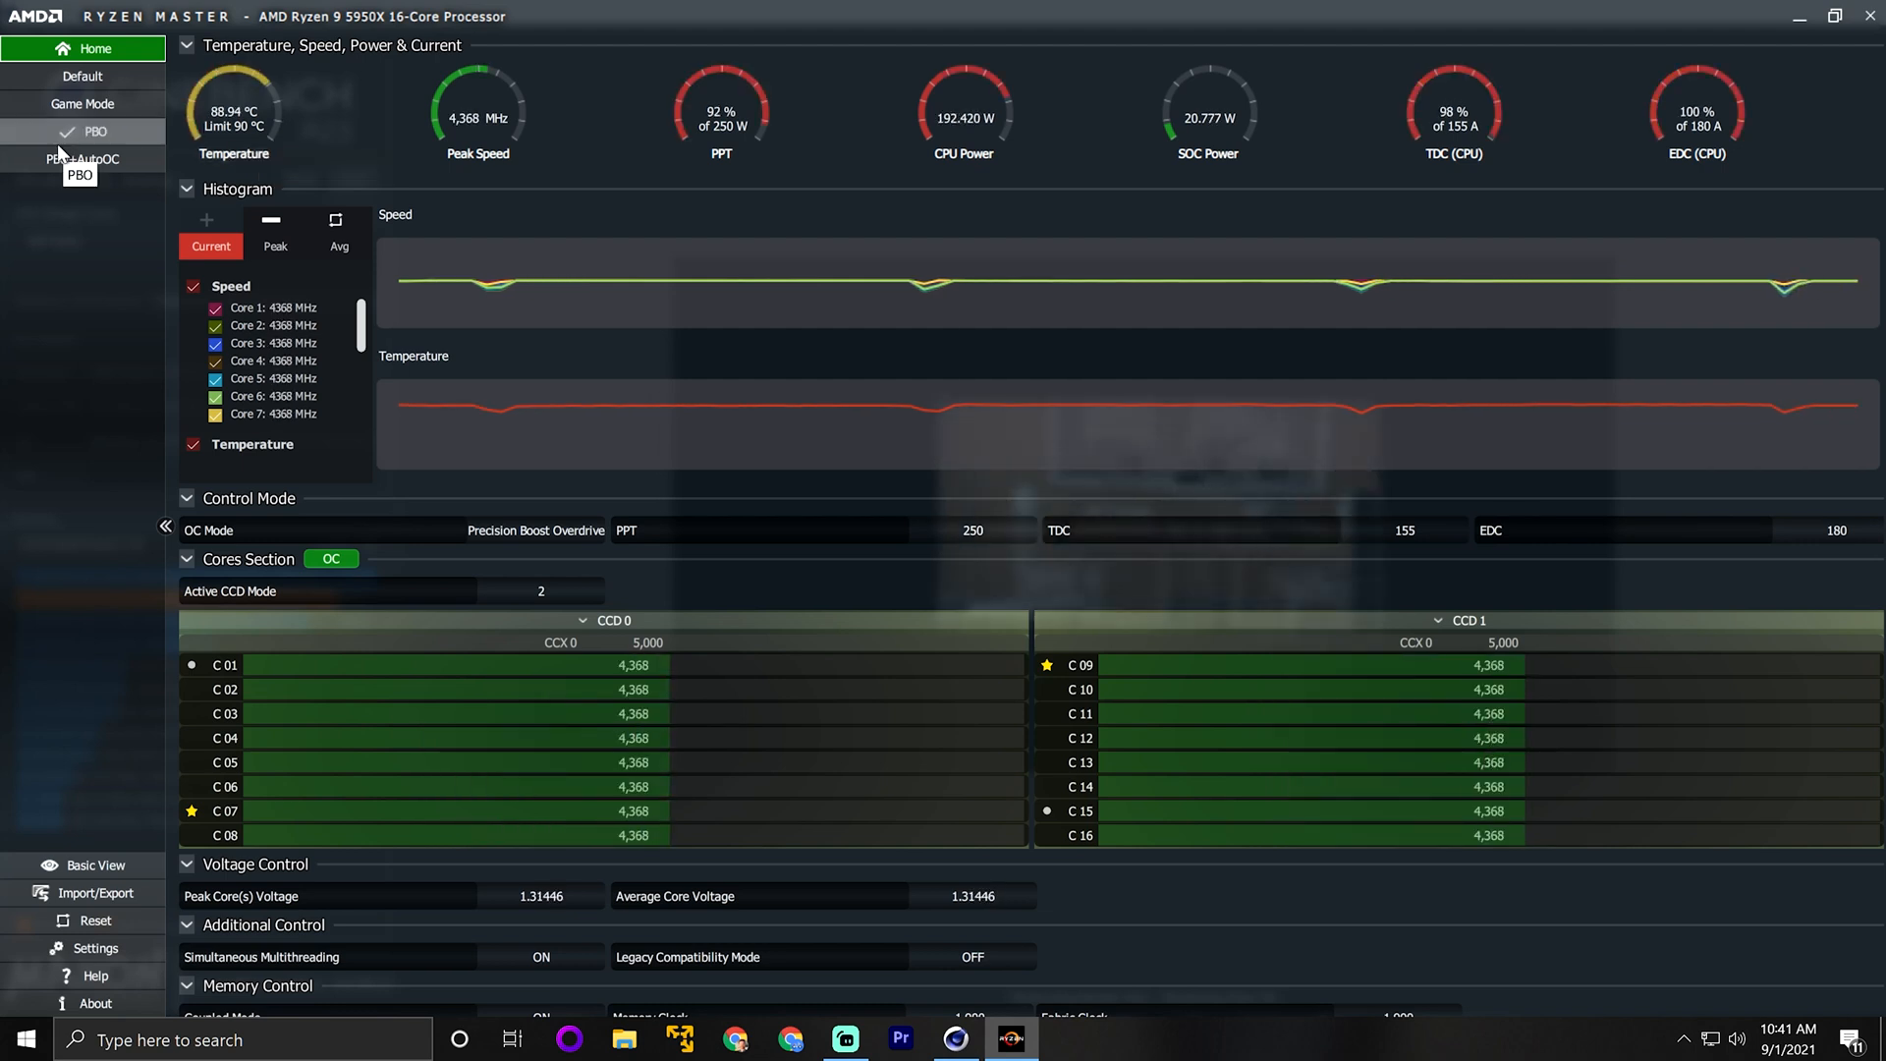
click(103, 134)
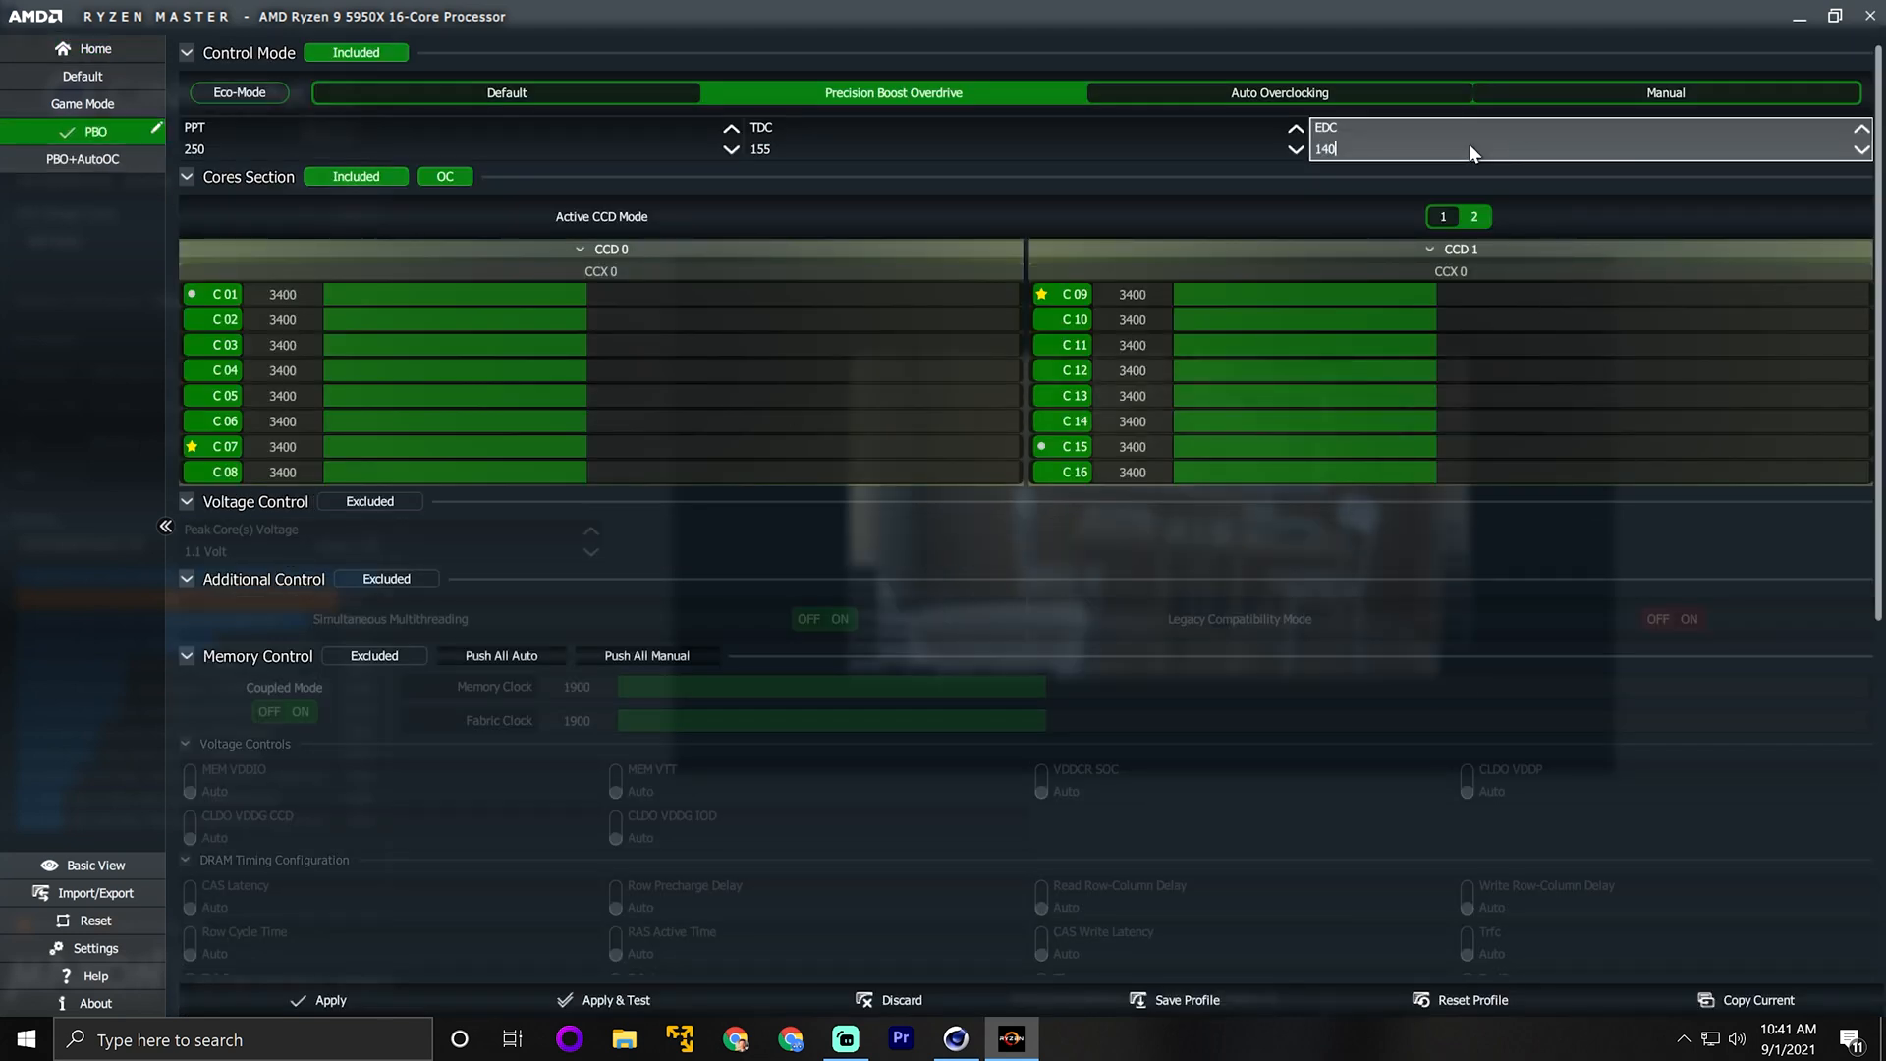
click(368, 998)
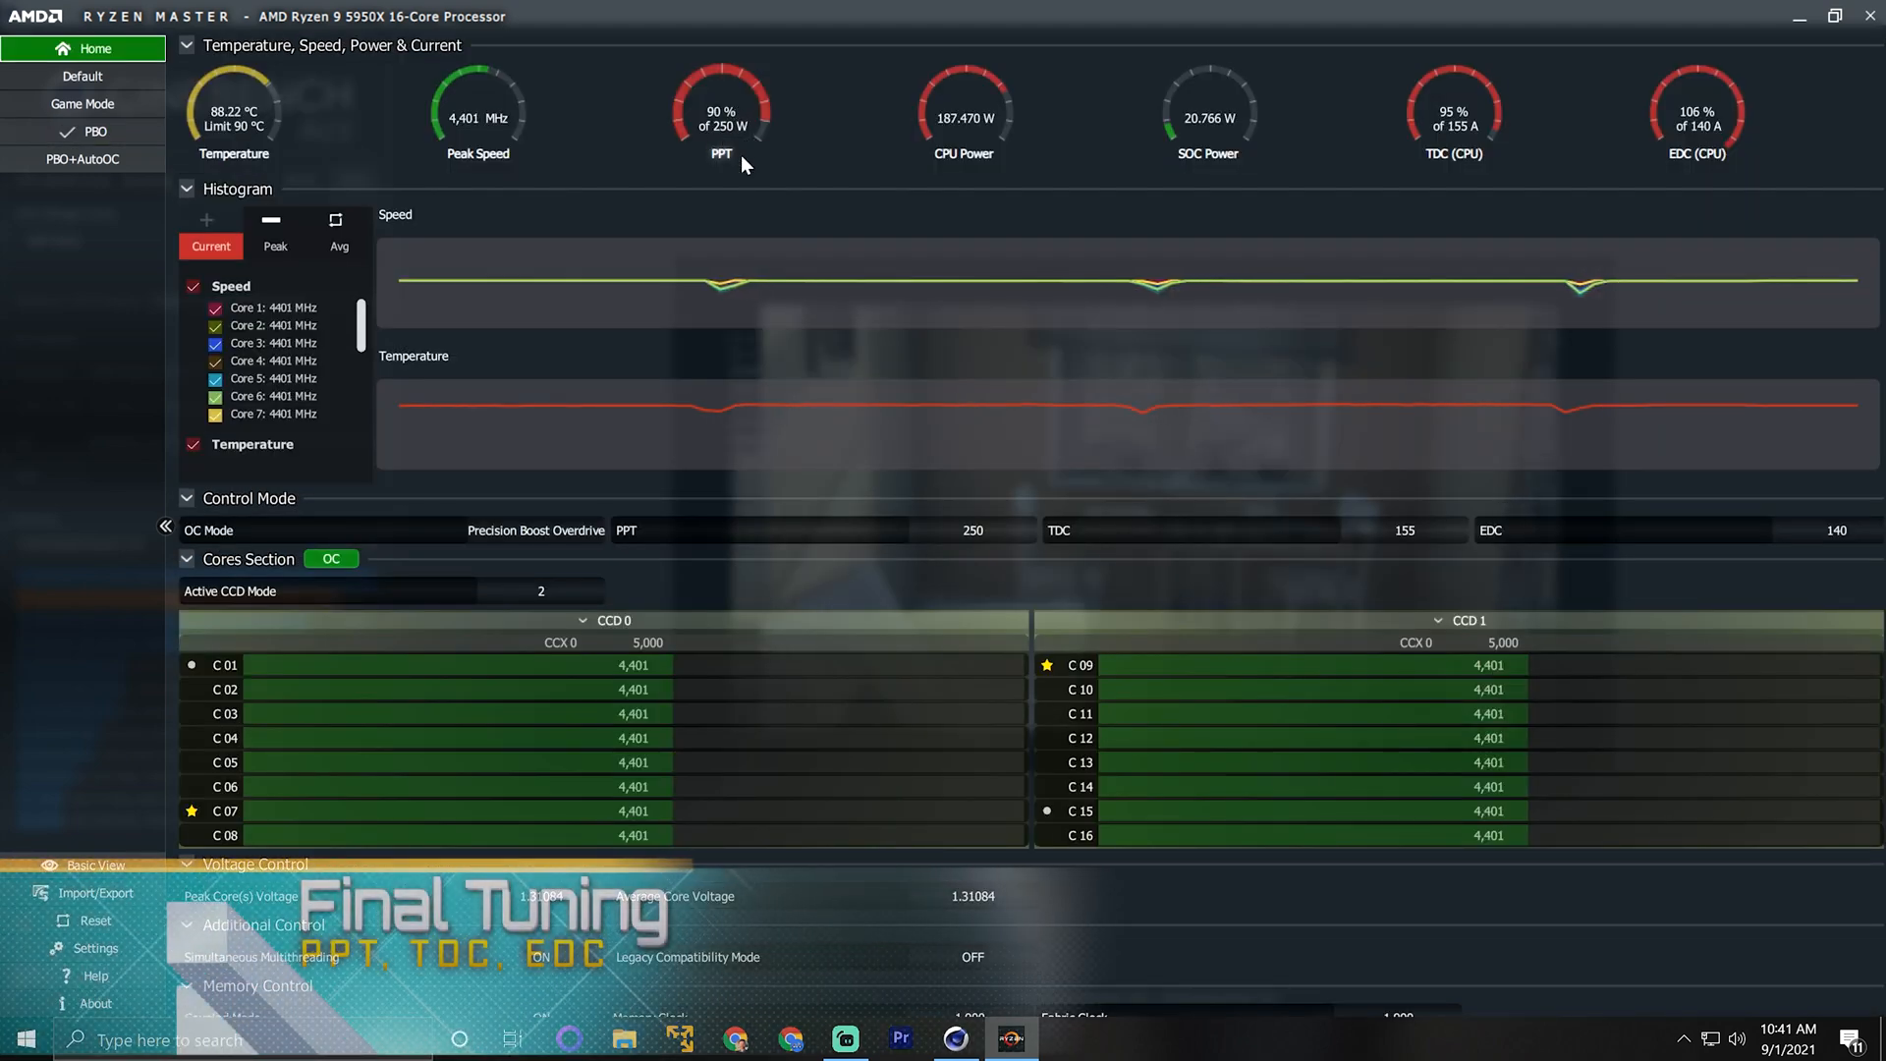
Set the PBO profile's PPT to 230 and EDC to 150, applying both limits
click(102, 134)
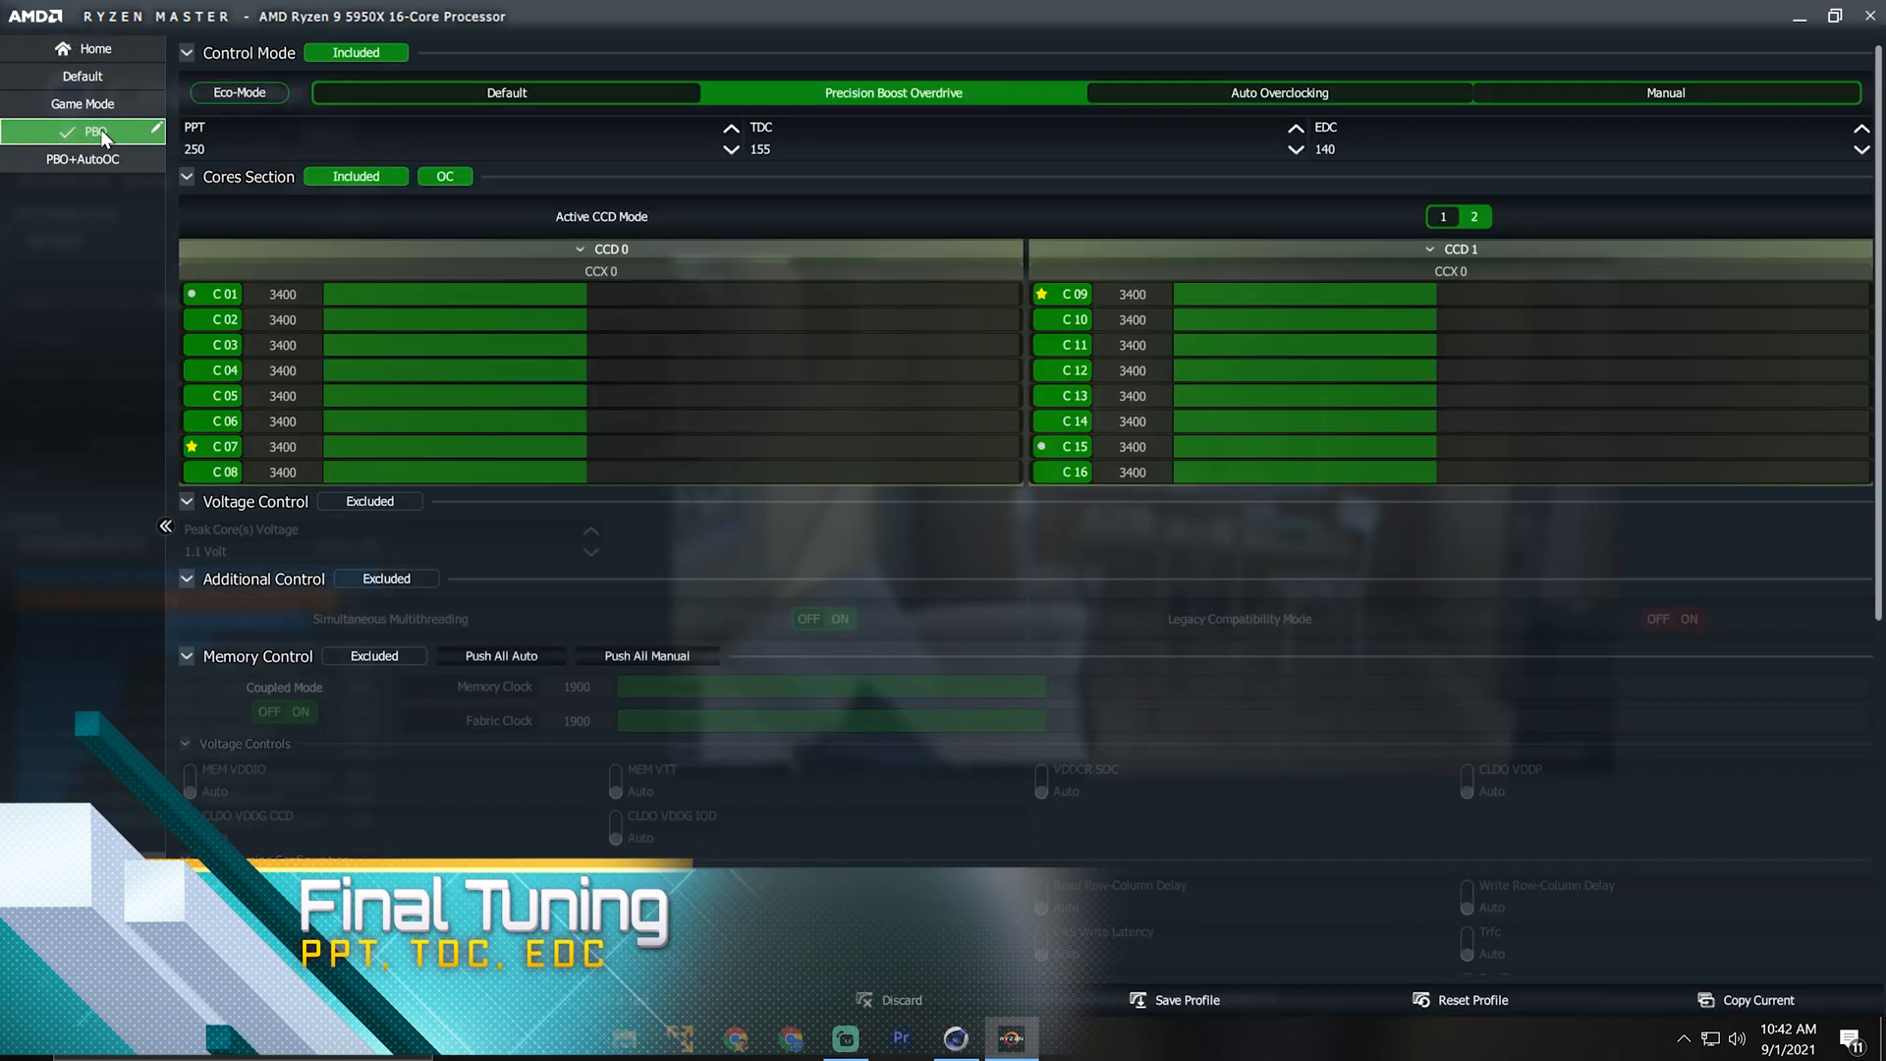
click(534, 138)
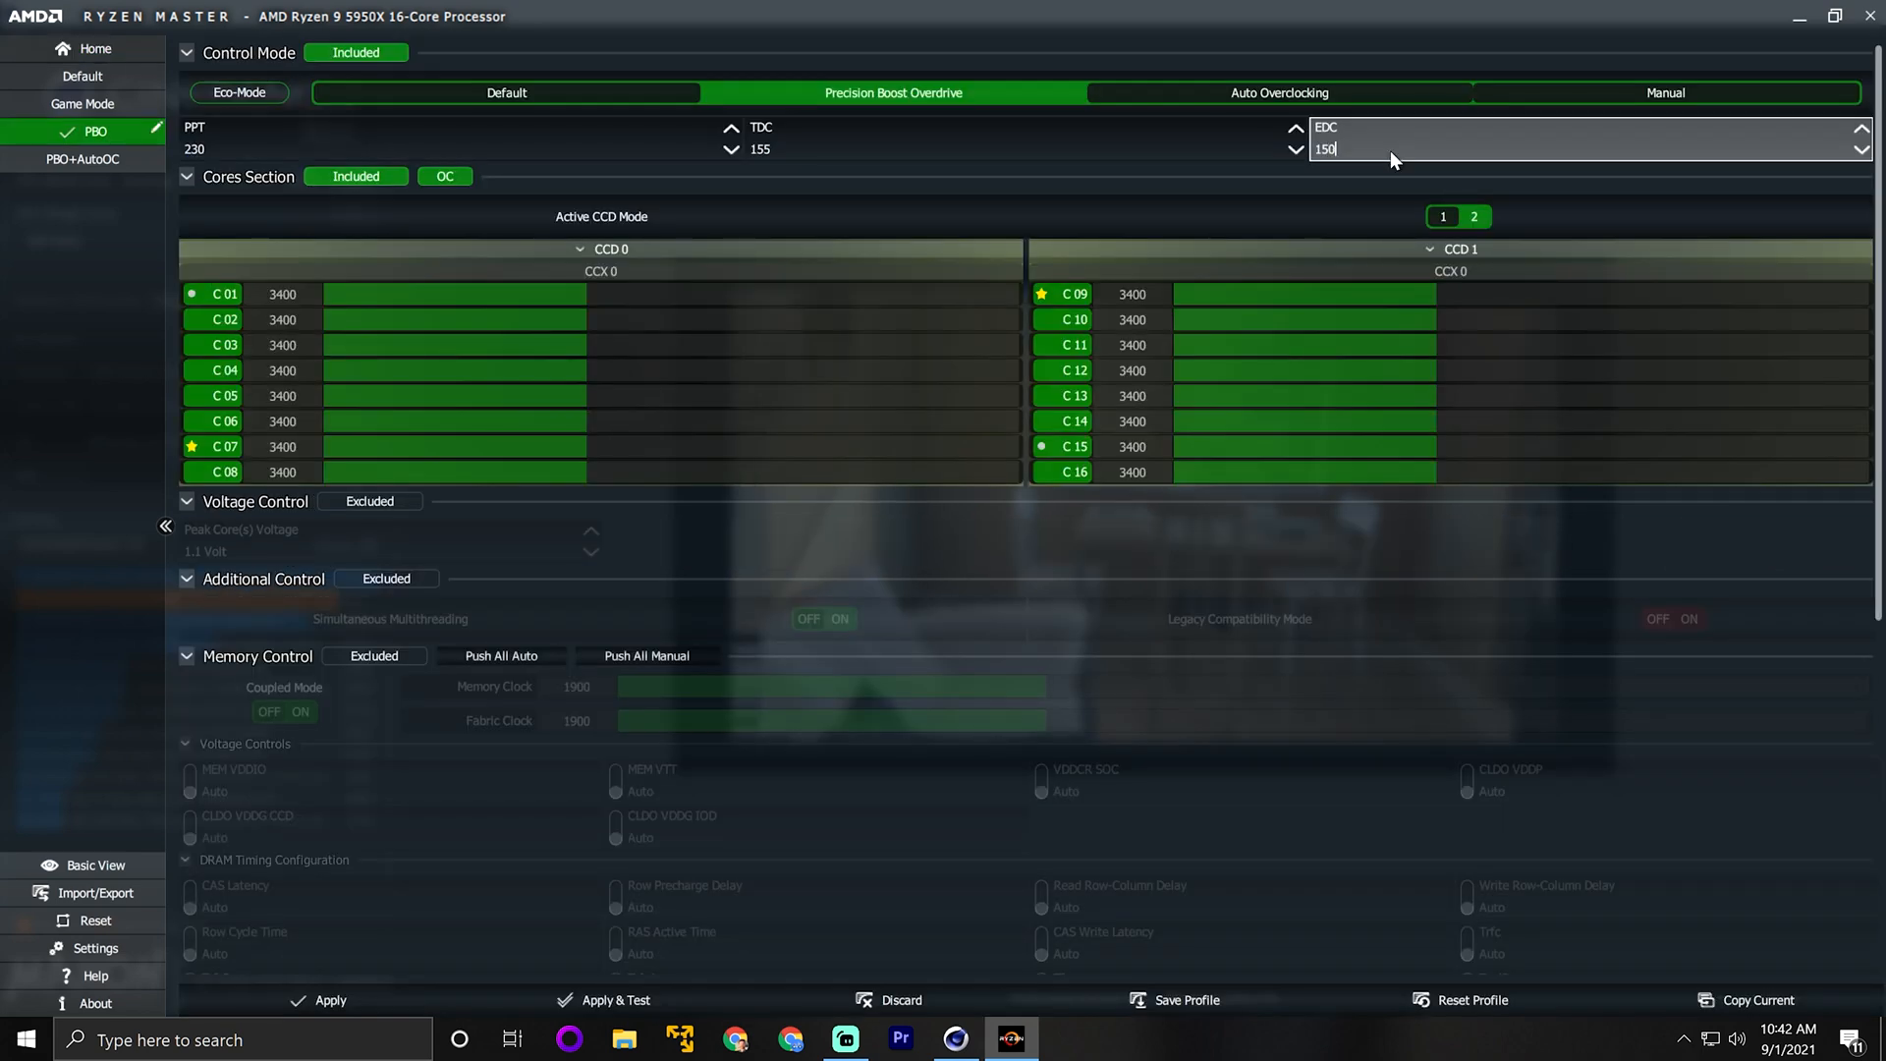
click(389, 995)
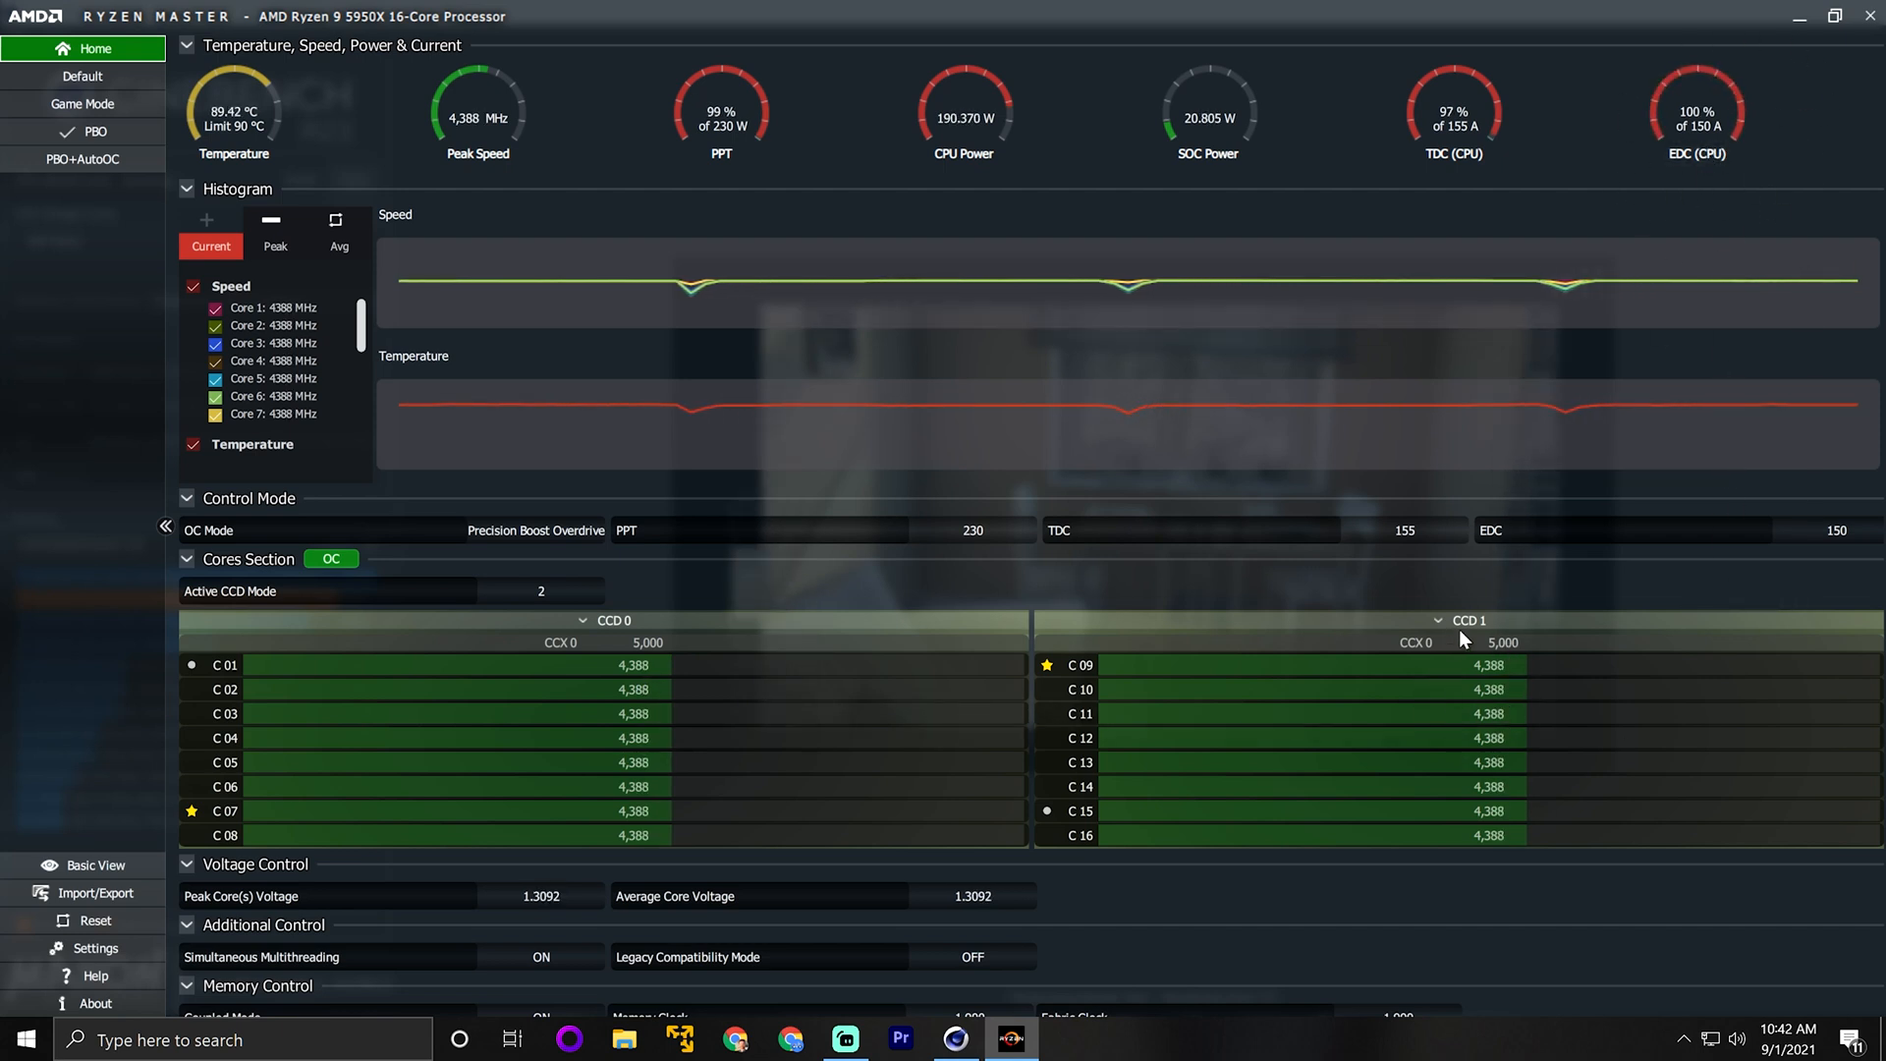
Set the PBO profile's EDC to 130, apply it and check the Home gauges
click(96, 130)
click(1447, 144)
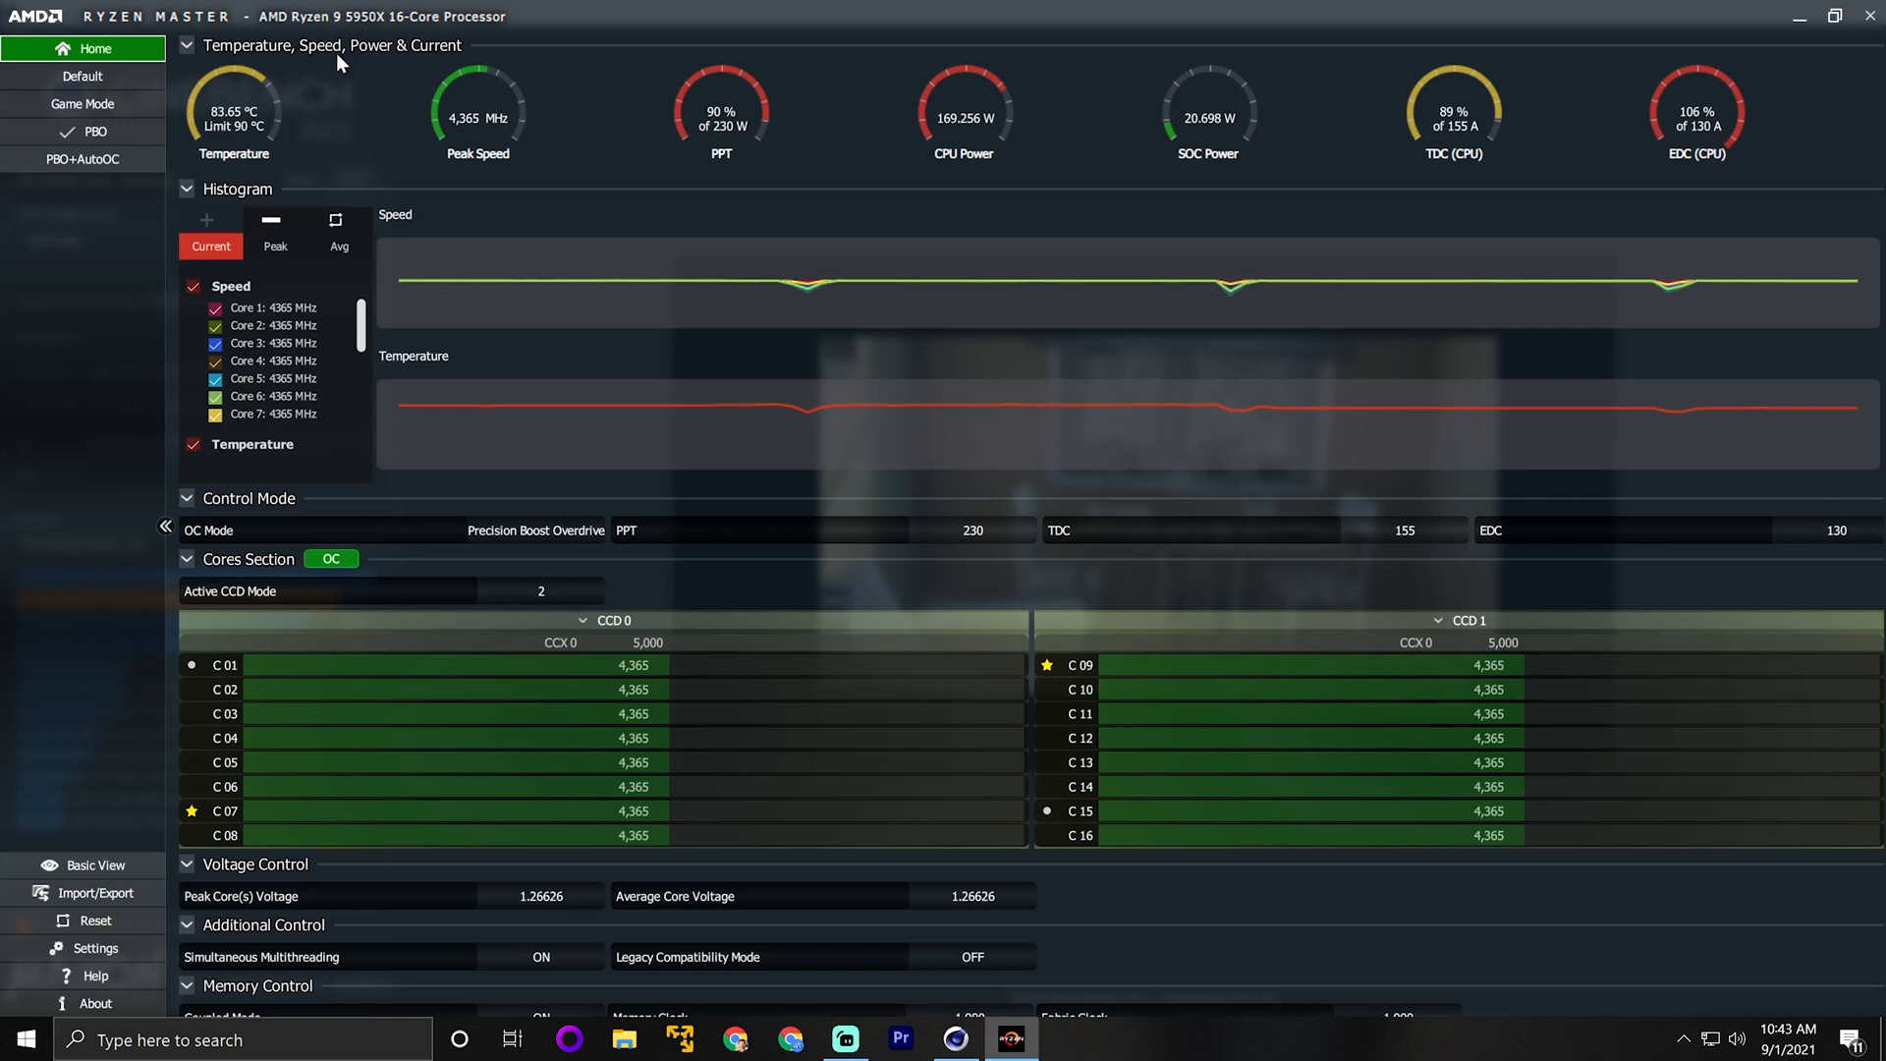
click(49, 131)
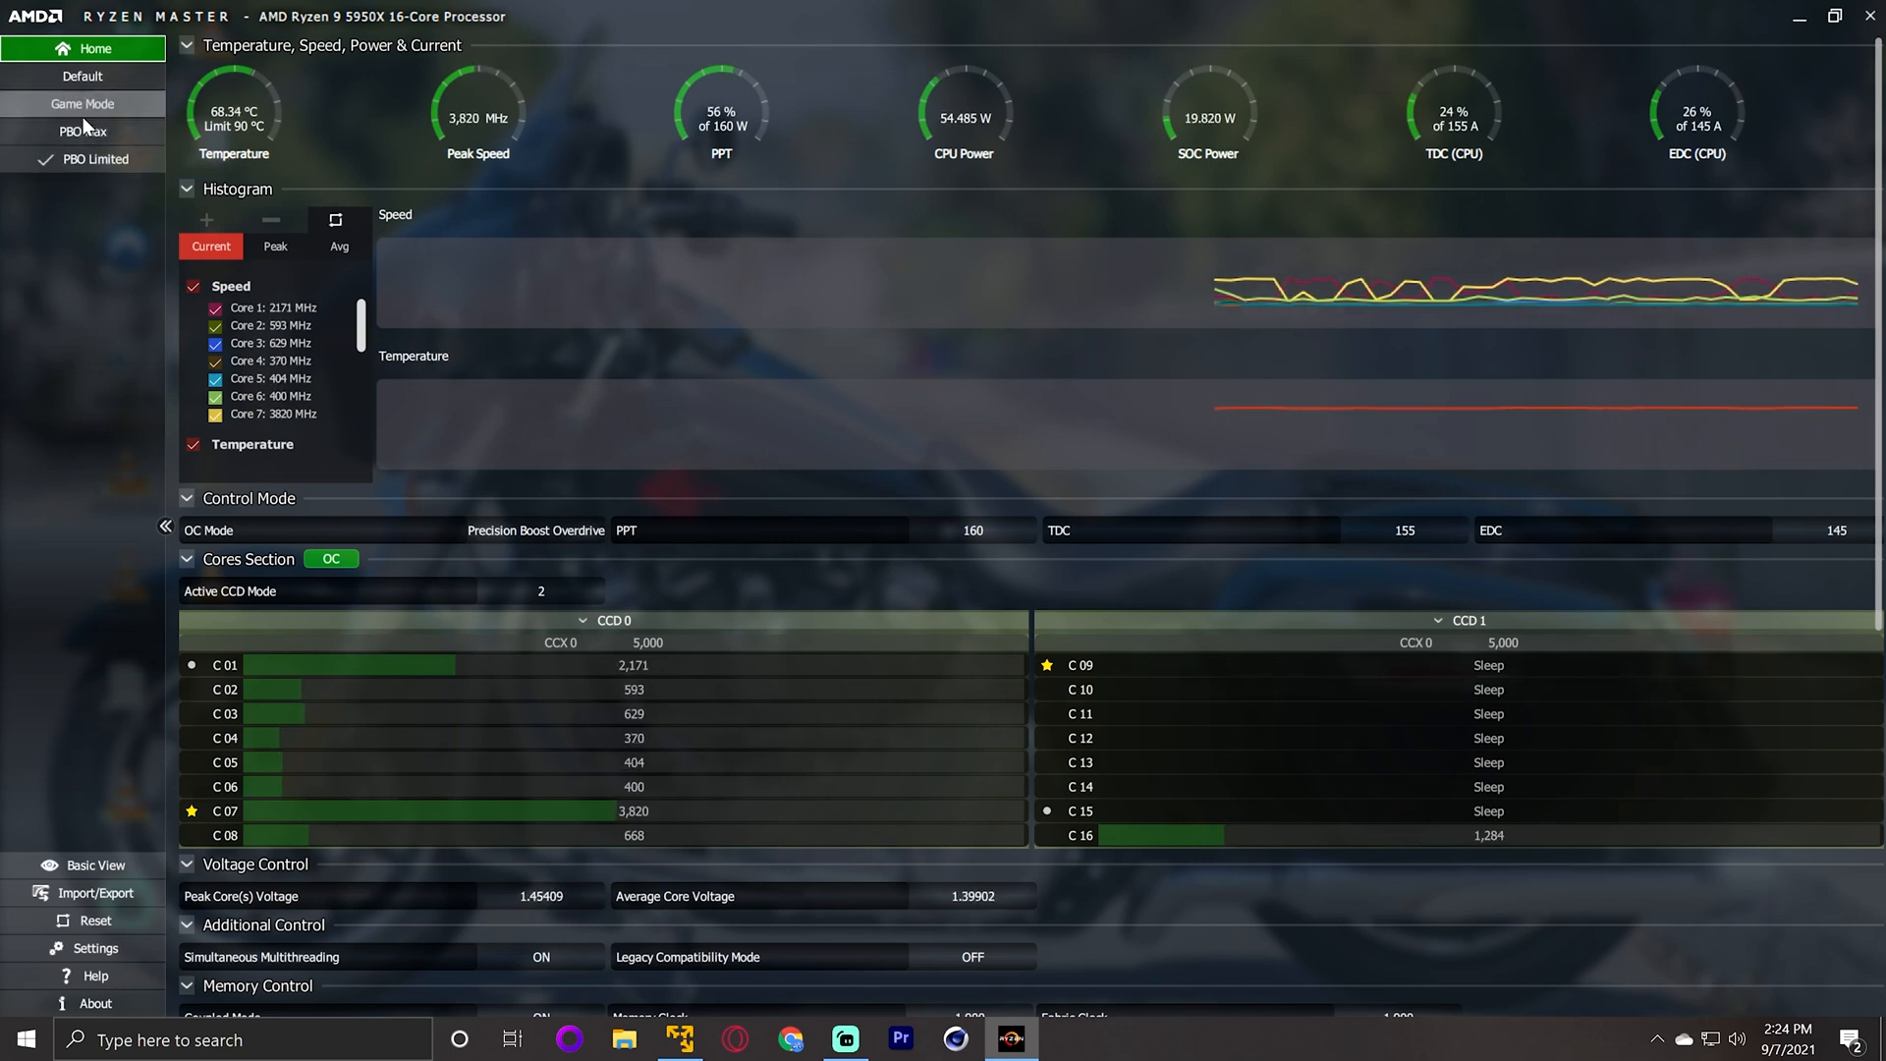
Open the PBO Limited profile and apply it
click(80, 165)
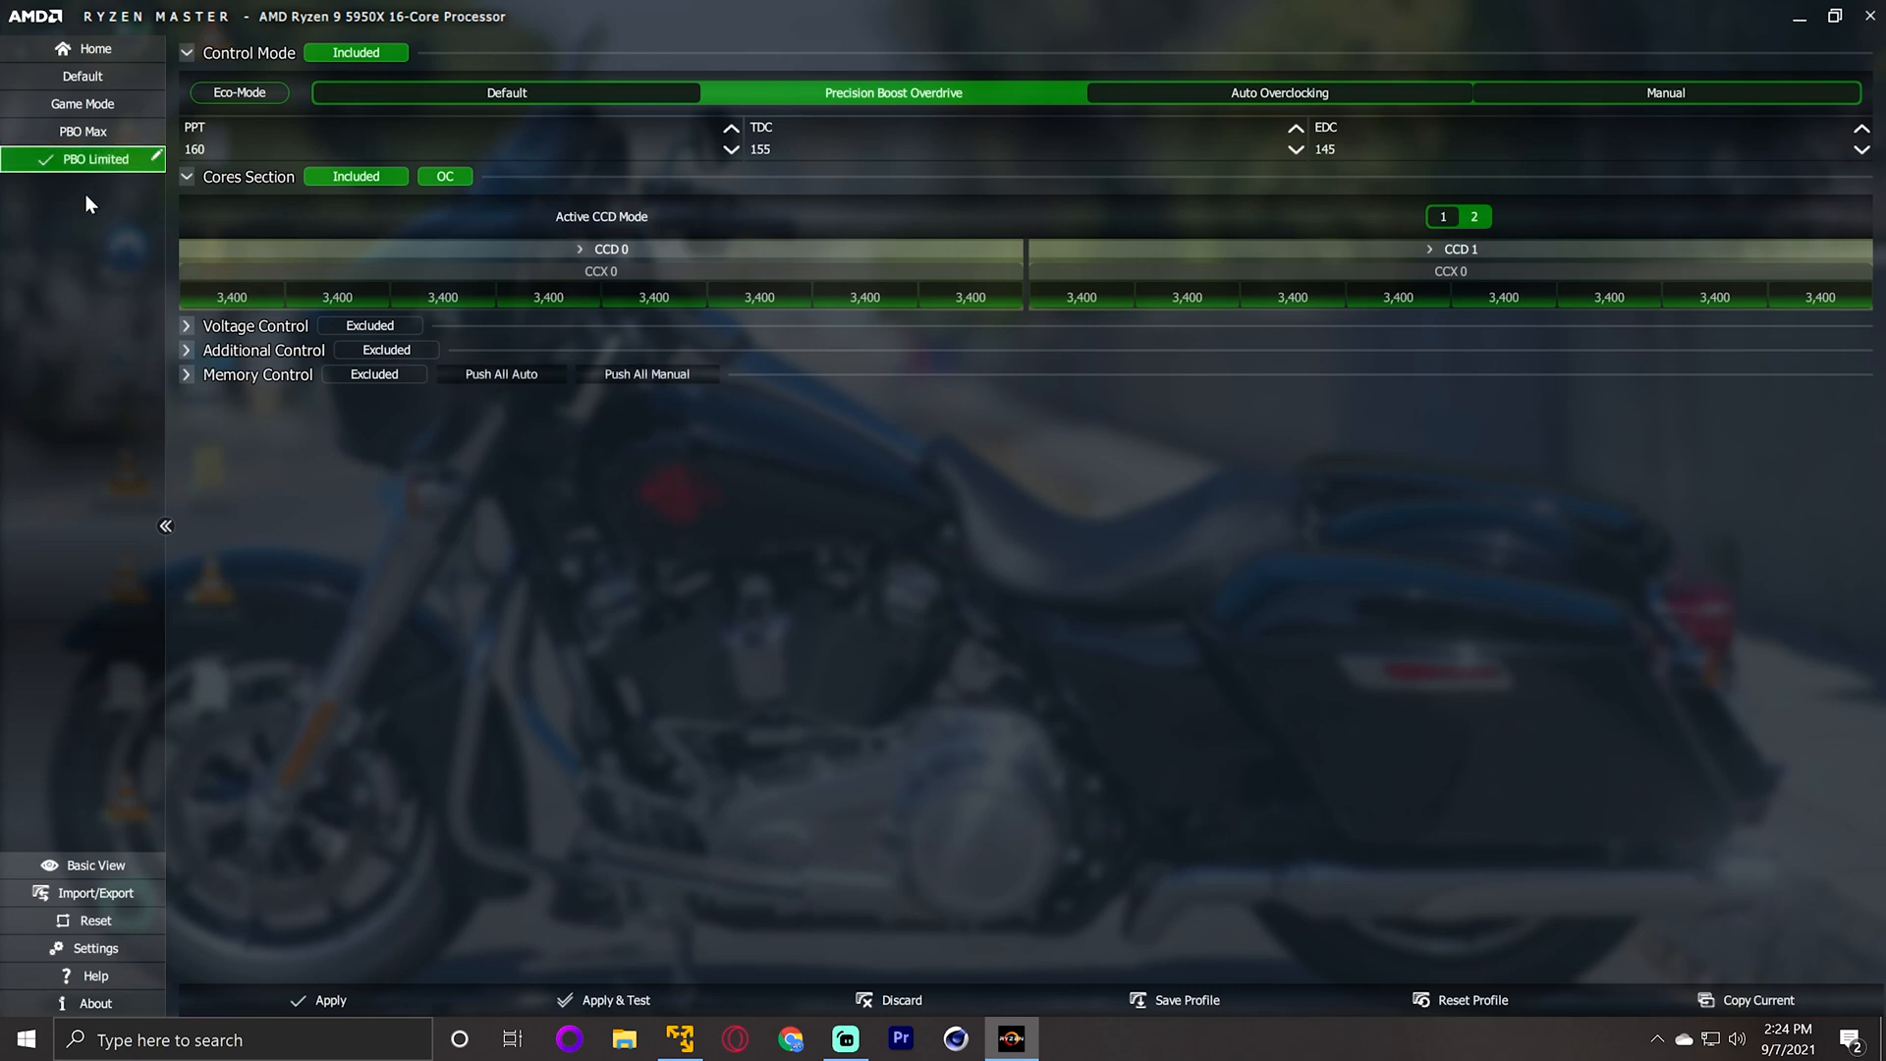
click(338, 1000)
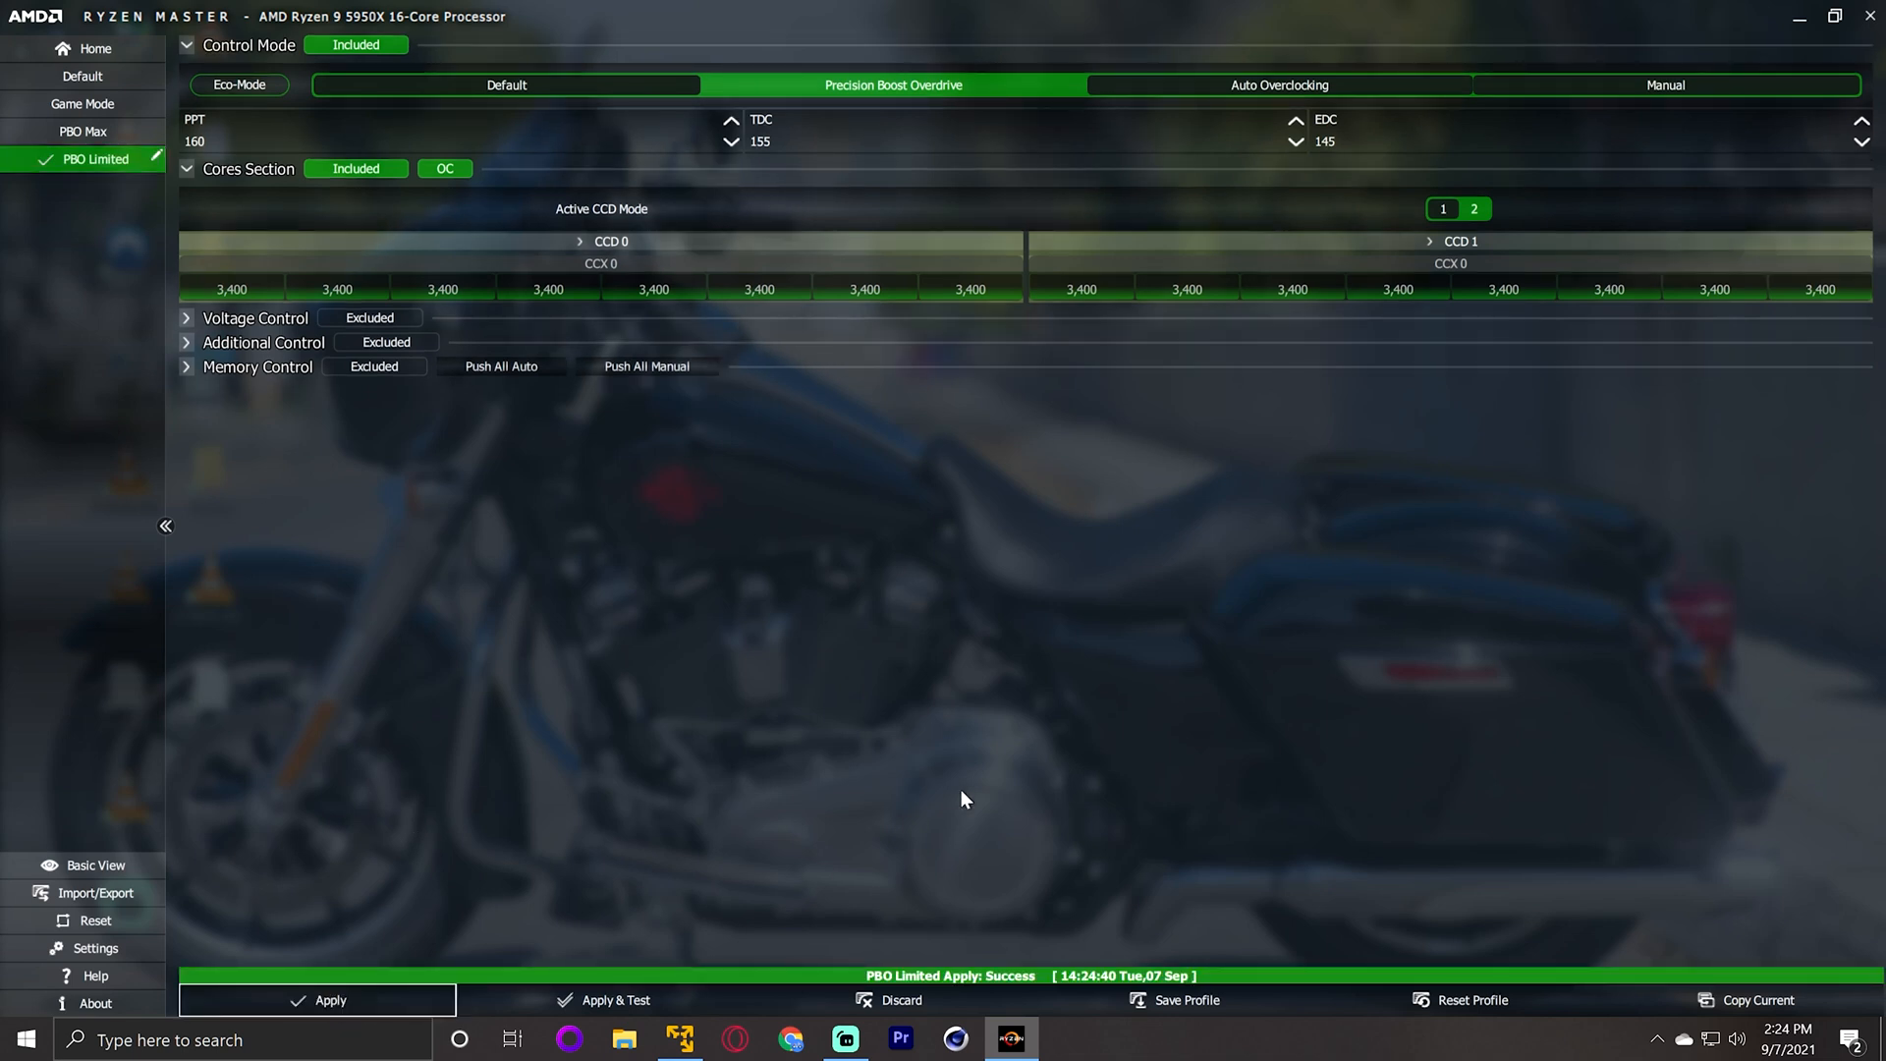